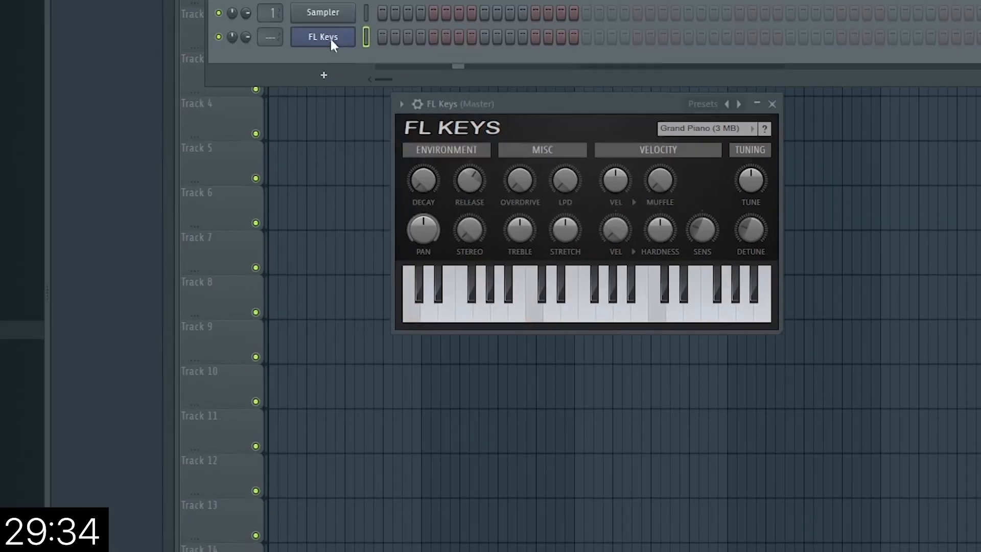
# Step: Open the piano roll of the FL Keys channel
pyautogui.rightClick(302, 3)
pyautogui.click(440, 35)
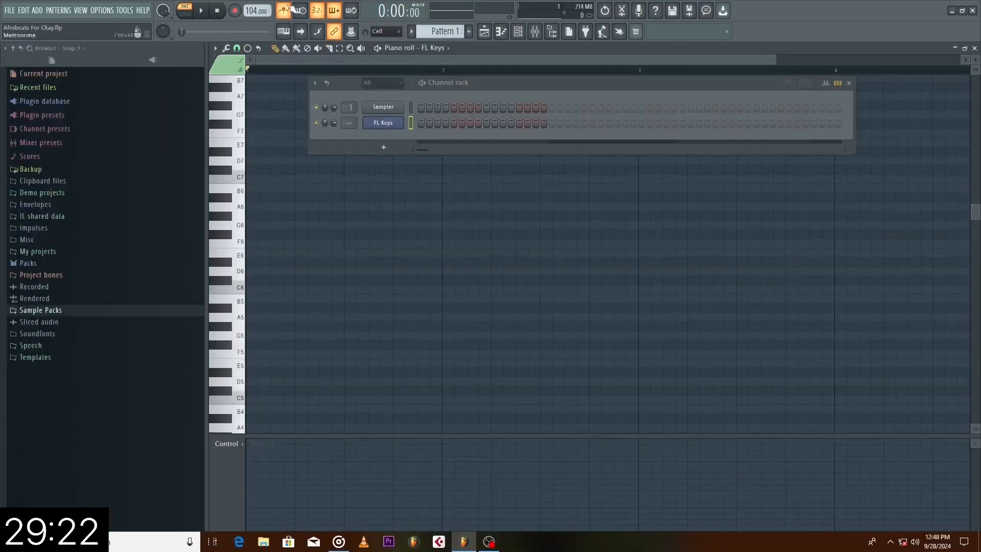
# Step: Enable playing notes from the computer keyboard with the typing keyboard to piano option
pyautogui.click(242, 13)
pyautogui.click(499, 322)
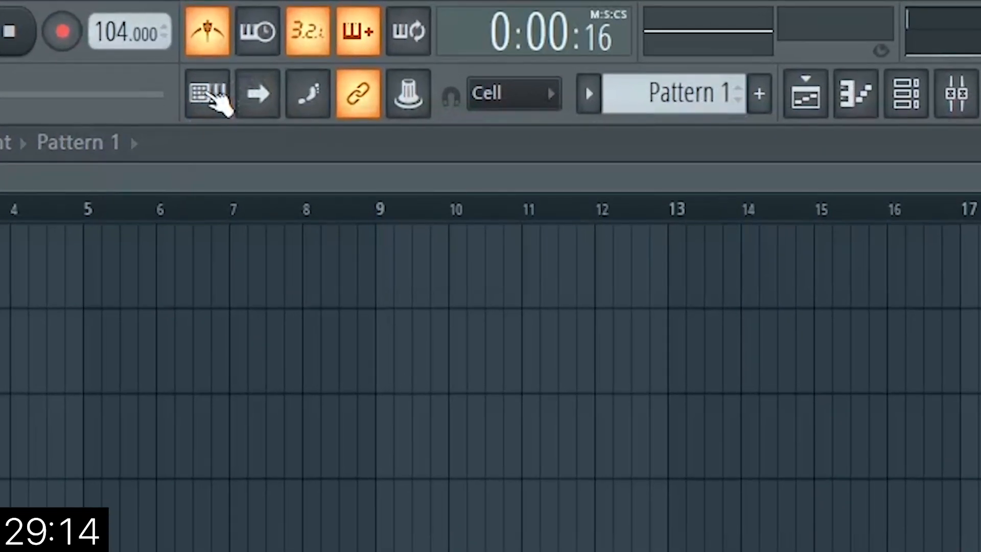
pyautogui.click(213, 97)
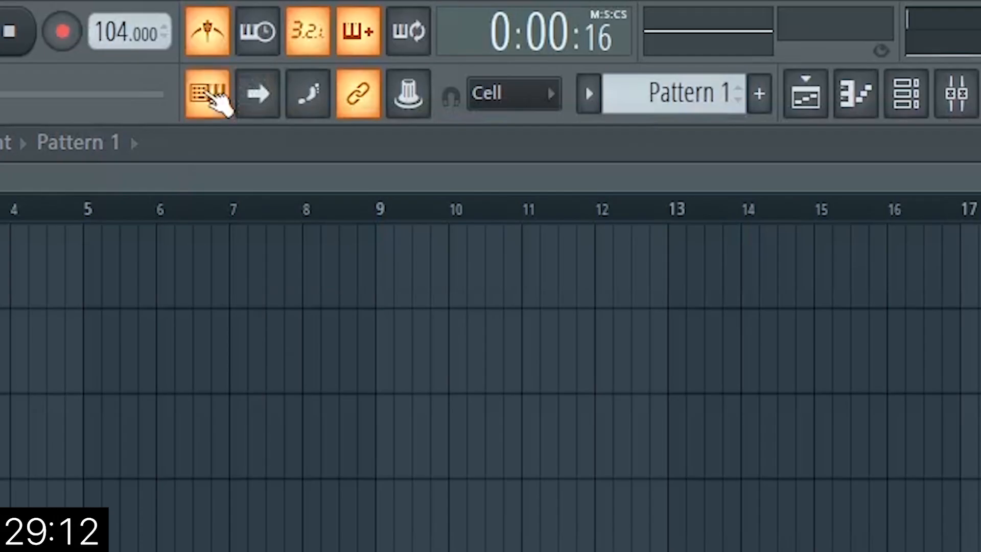
pyautogui.click(213, 51)
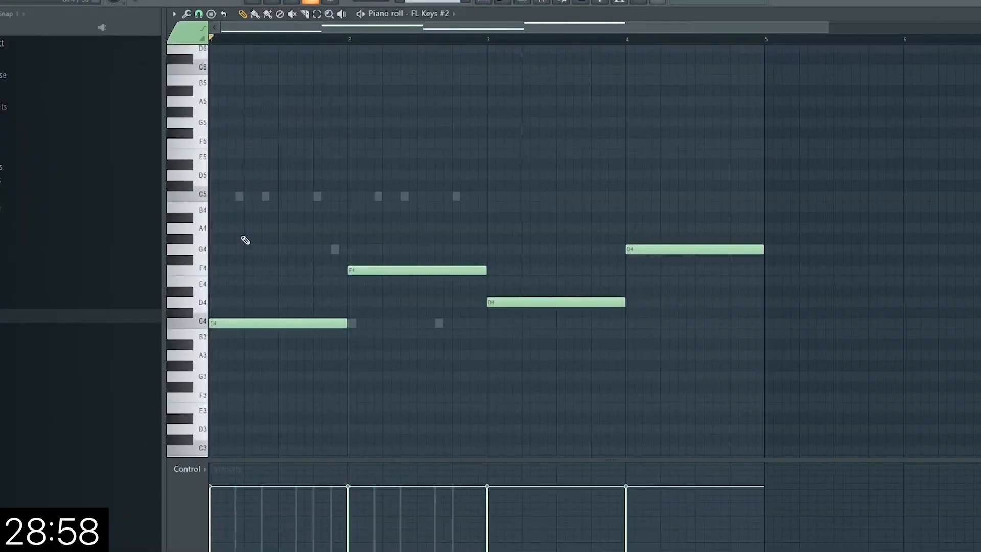
# Step: Duplicate the four root notes C4, F4, D4 and G4 one octave lower and align the copies with the originals
pyautogui.moveTo(243, 235); pyautogui.dragTo(766, 371)
pyautogui.scroll(-4, 569, 372)
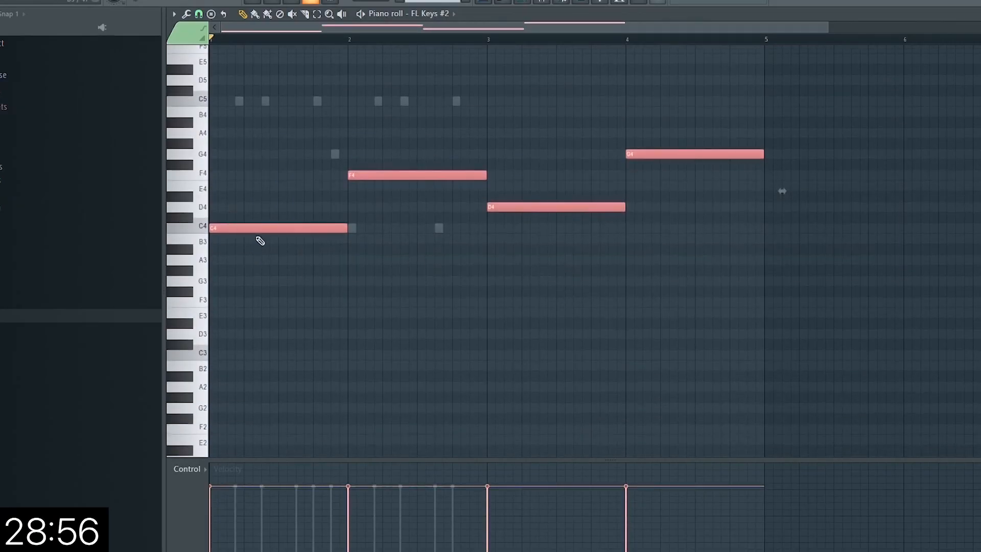
pyautogui.moveTo(255, 231); pyautogui.dragTo(280, 229)
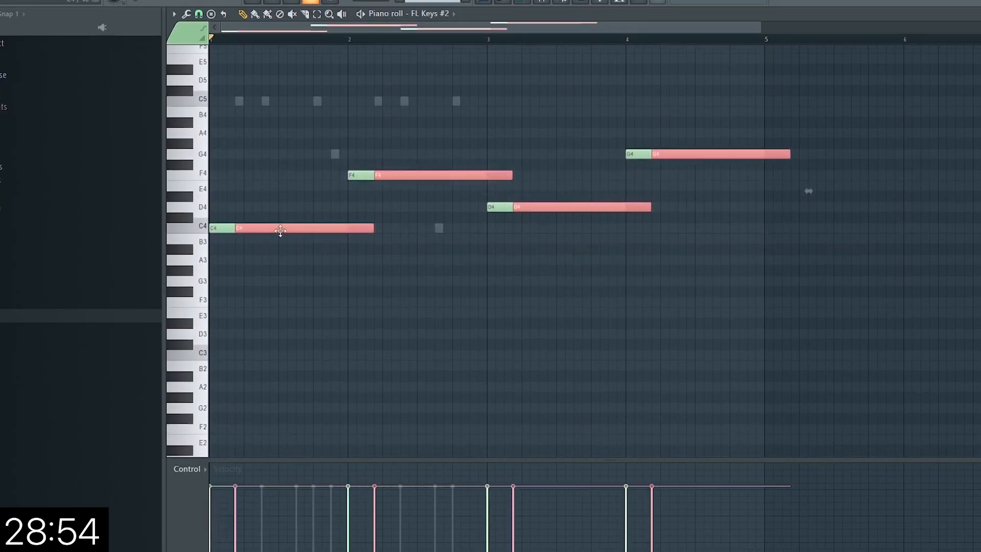
pyautogui.hotkey('ctrl', 'Down')
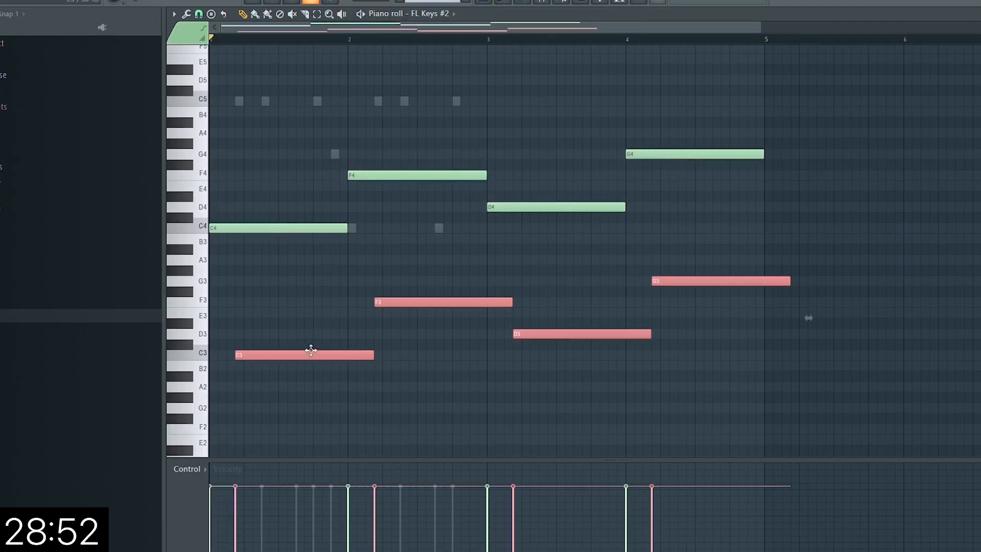
pyautogui.moveTo(311, 350); pyautogui.dragTo(286, 353)
pyautogui.hotkey('ctrl', 'd')
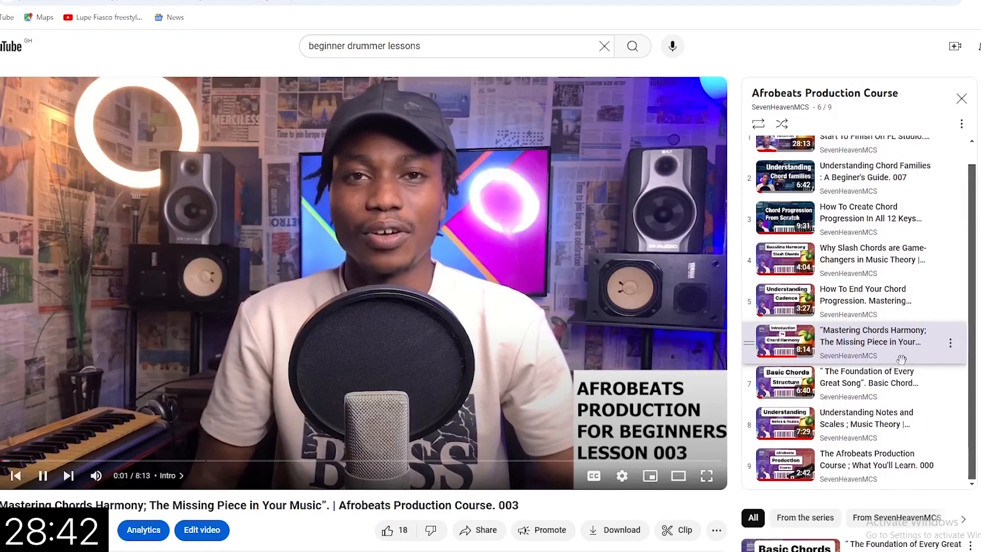
# Step: Switch to YouTube and browse the Afrobeats Production Course playlist for the chord lessons
pyautogui.scroll(-1, 489, 307)
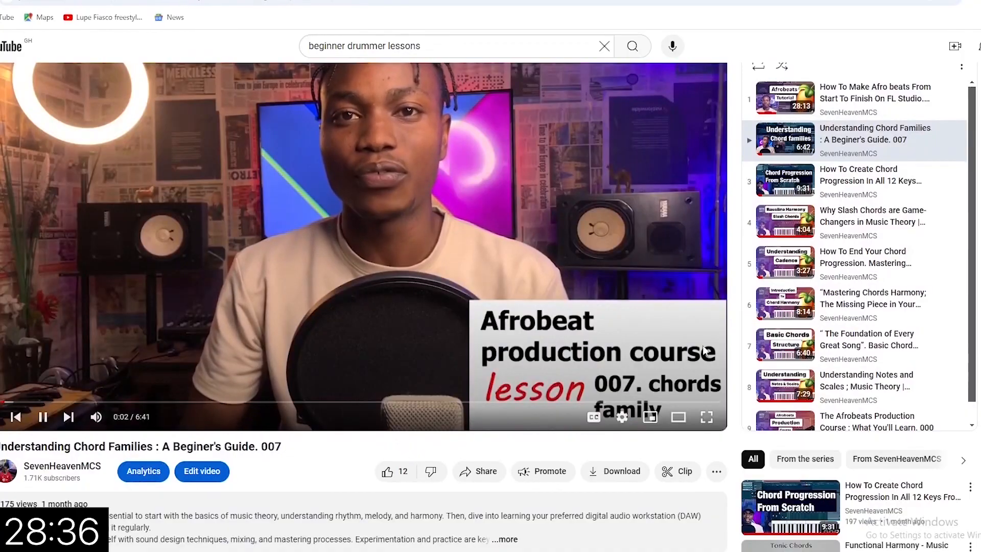
pyautogui.scroll(1, 705, 353)
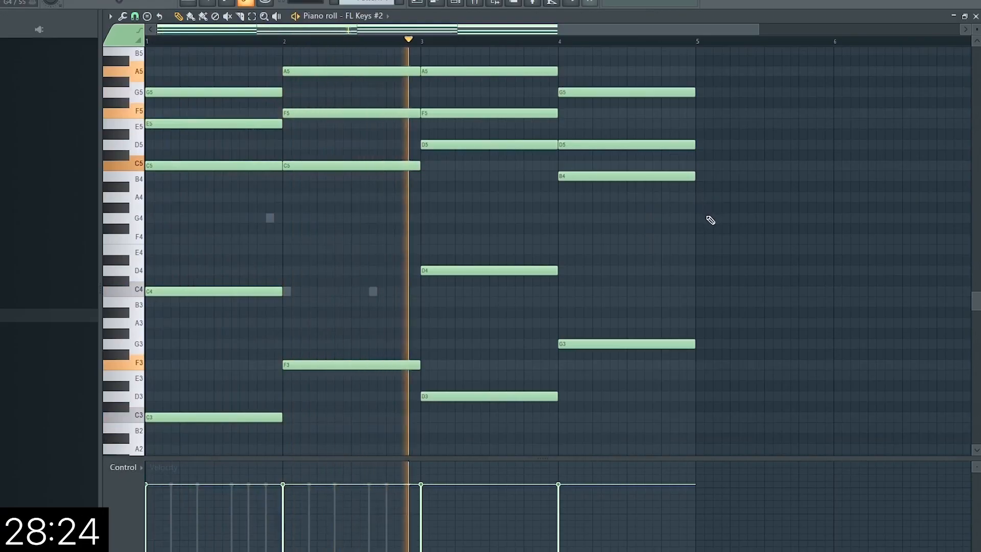
# Step: Play back the FL Keys bass rhythm and review its notes across the eight bars
pyautogui.scroll(-2, 368, 42)
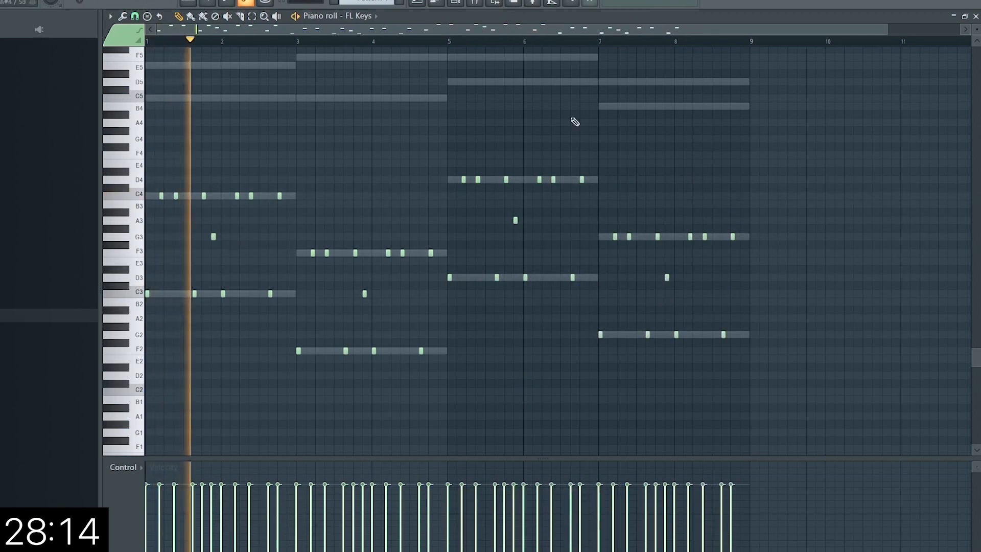
pyautogui.scroll(2, 613, 82)
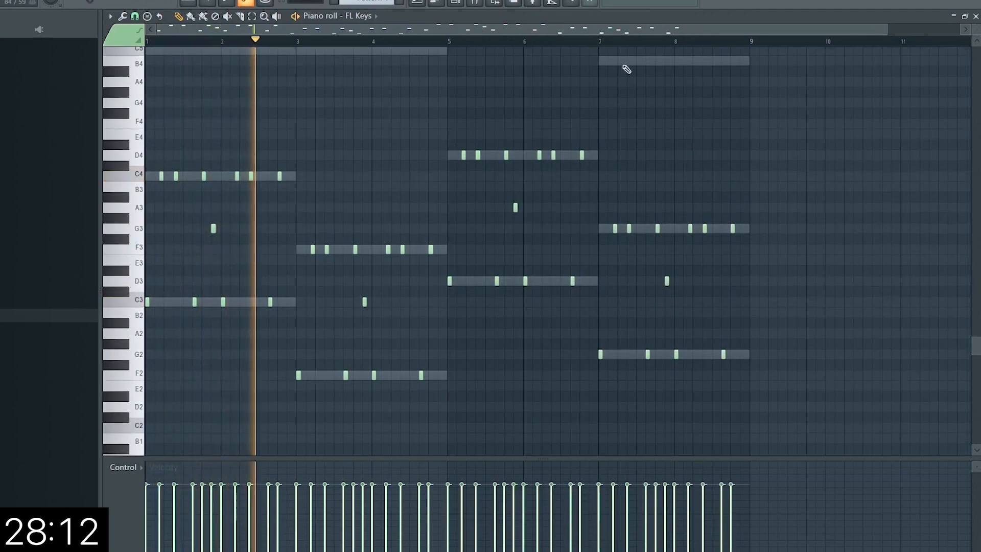
pyautogui.scroll(3, 427, 41)
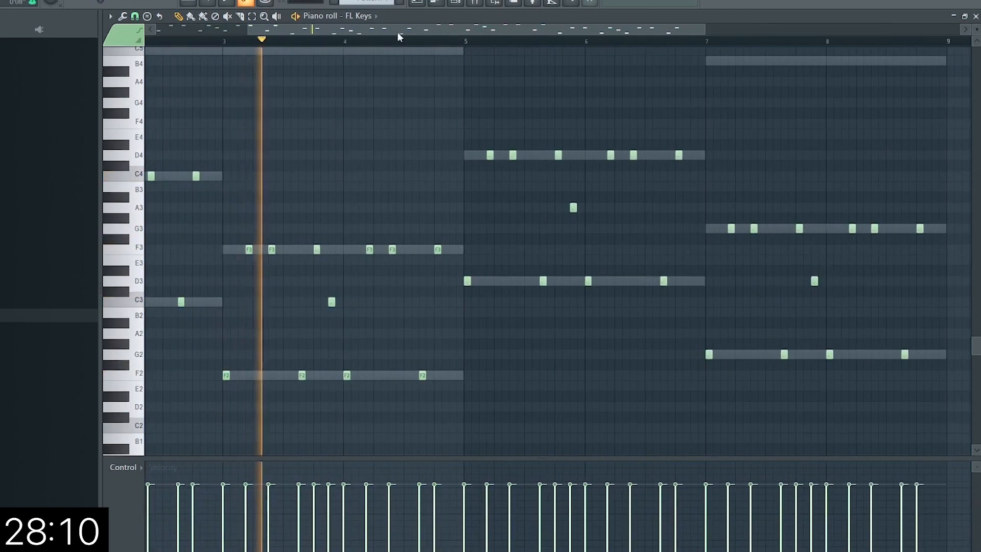
pyautogui.scroll(-2, 400, 37)
pyautogui.scroll(-1, 397, 44)
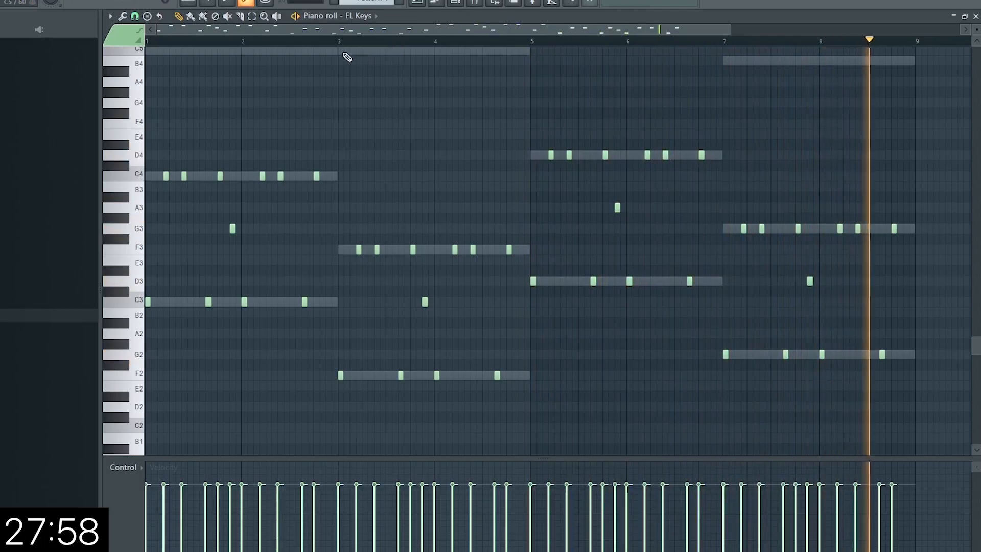
pyautogui.press('space')
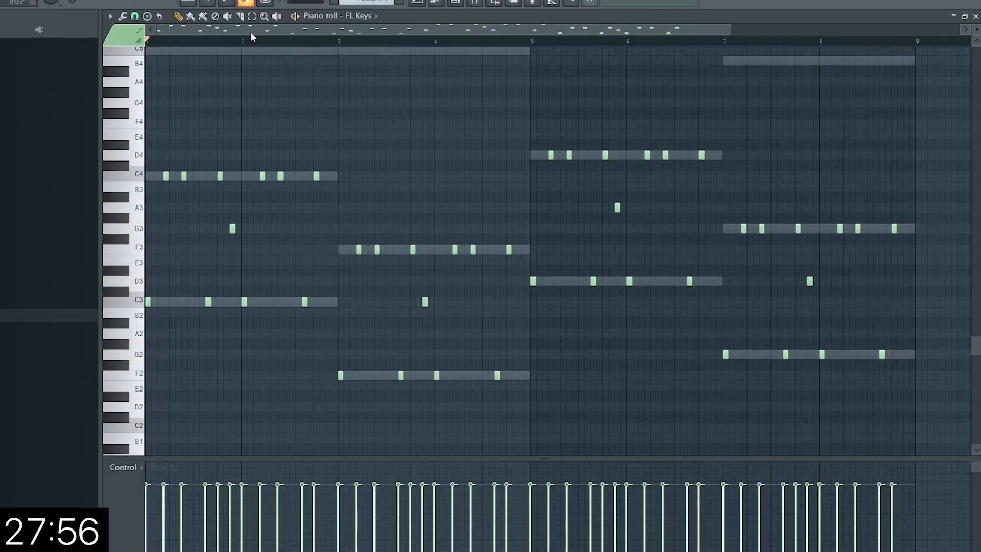
pyautogui.scroll(2, 528, 342)
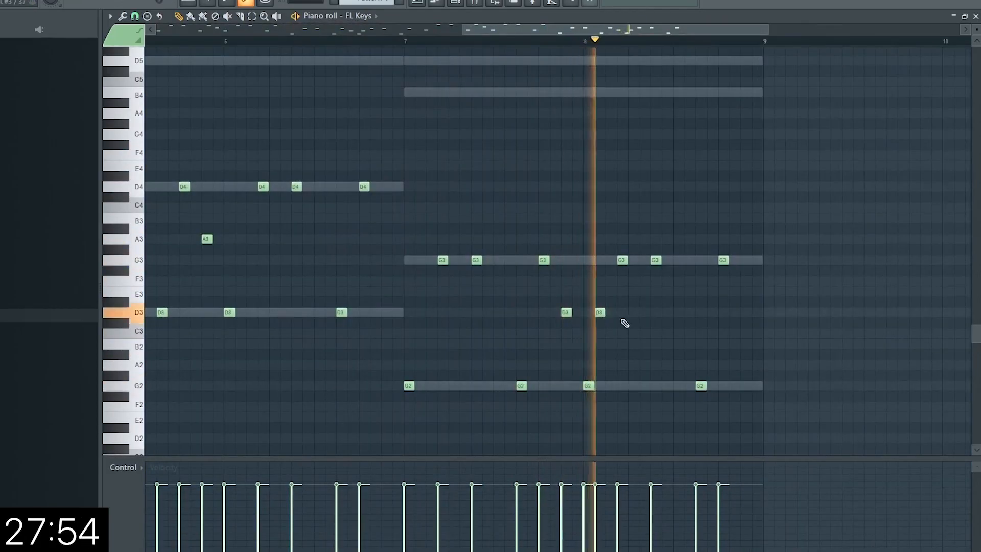
pyautogui.press('space')
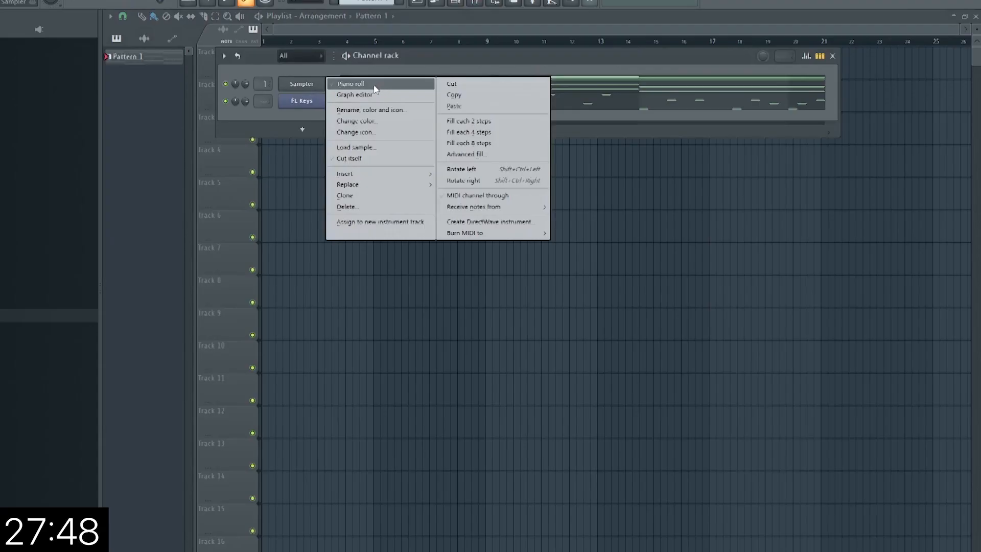
# Step: Select the sustained upper chord notes in the Sampler piano roll and bring up the FL Keys piano roll
pyautogui.click(373, 86)
pyautogui.moveTo(141, 185); pyautogui.dragTo(148, 338)
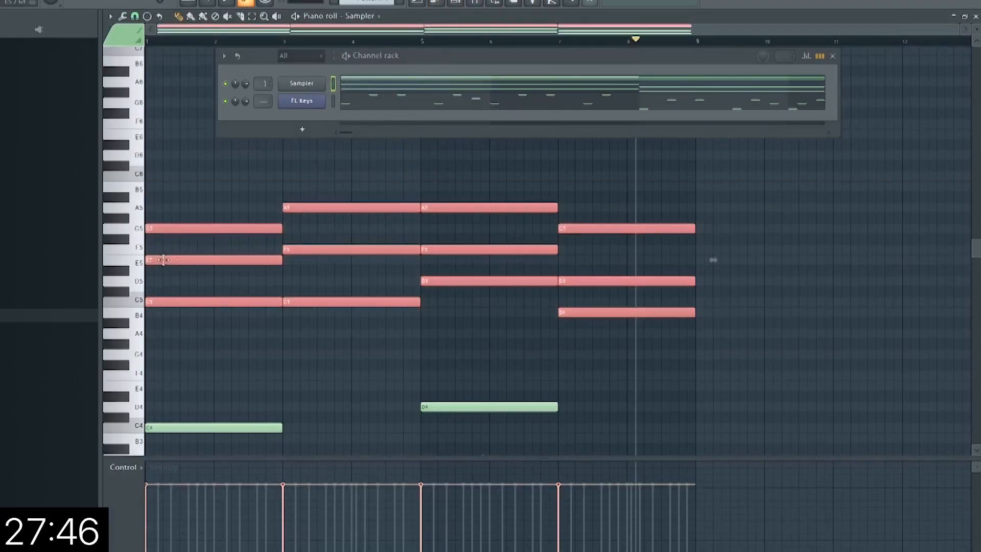
pyautogui.rightClick(302, 101)
pyautogui.click(331, 162)
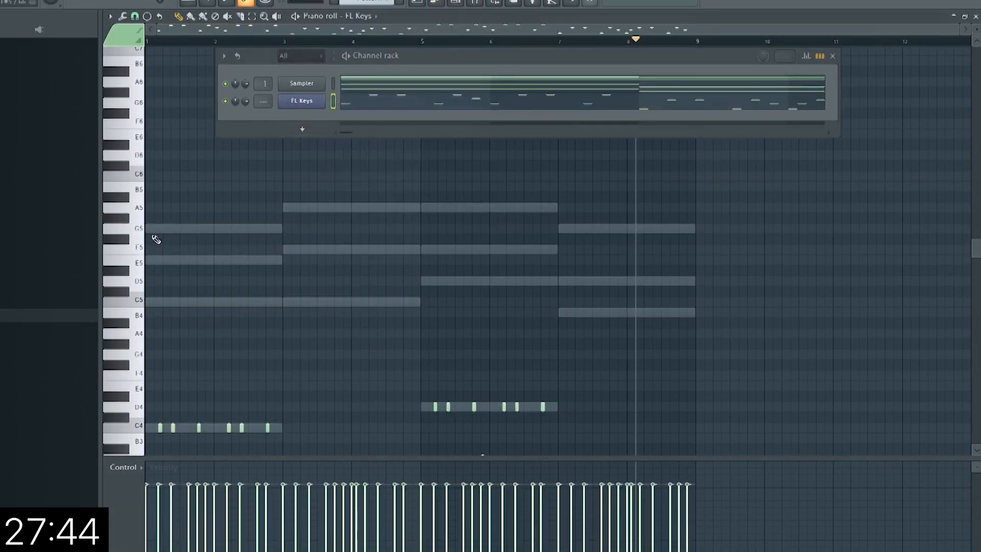
pyautogui.hotkey('ctrl', 'a')
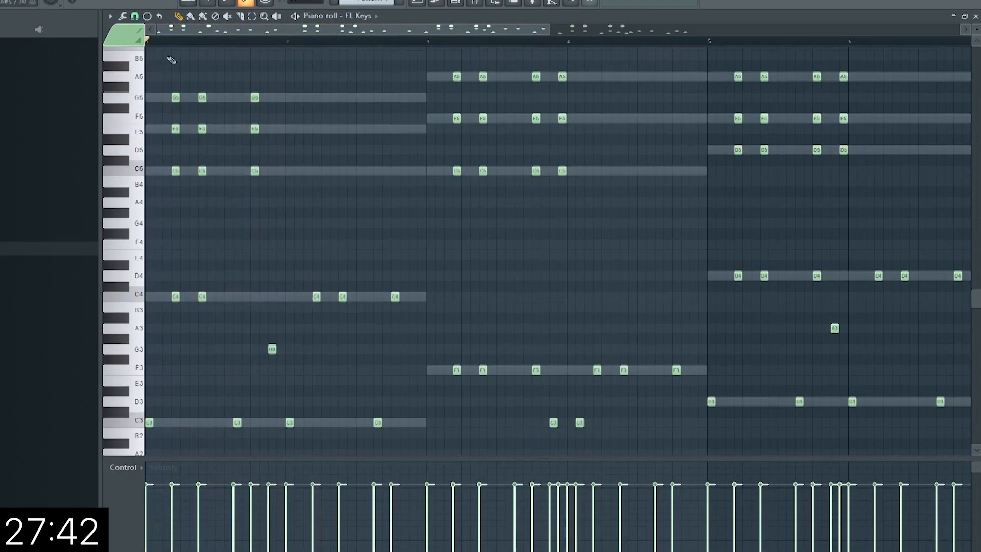
# Step: Copy the three C5, E5 and G5 chord stabs of bar 1 into bar 2
pyautogui.moveTo(169, 82); pyautogui.dragTo(266, 176)
pyautogui.moveTo(203, 129); pyautogui.dragTo(342, 149)
pyautogui.scroll(-2, 388, 322)
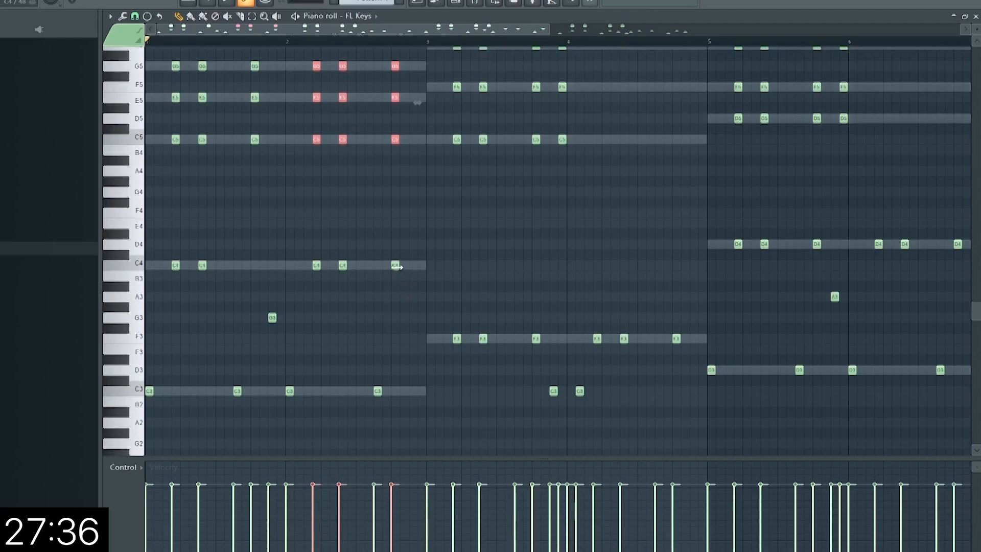
# Step: Delete the last C4 note in bar 2 and the E5 from the final chord stab of bars 1 and 2, checking by playback
pyautogui.rightClick(397, 267)
pyautogui.scroll(2, 390, 298)
pyautogui.press('space')
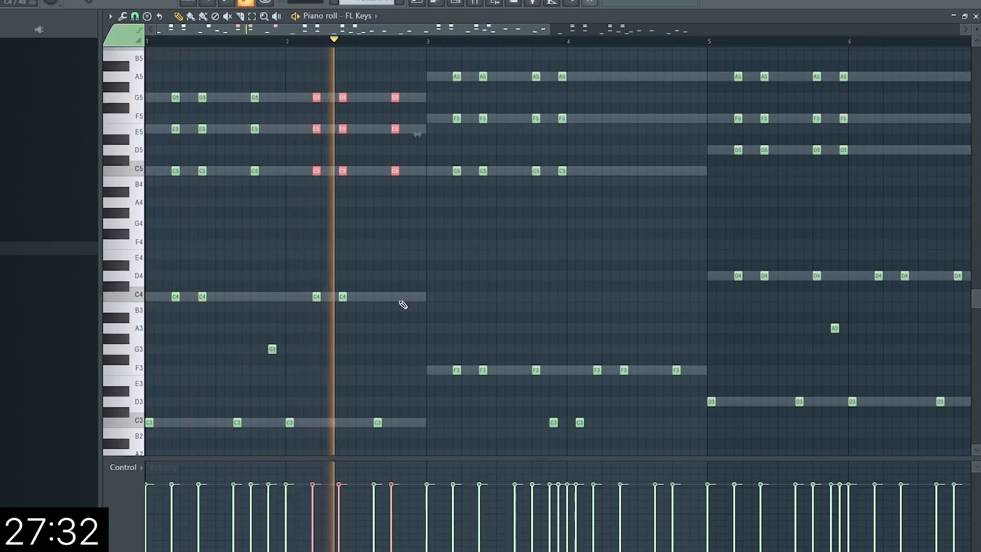
pyautogui.press('space')
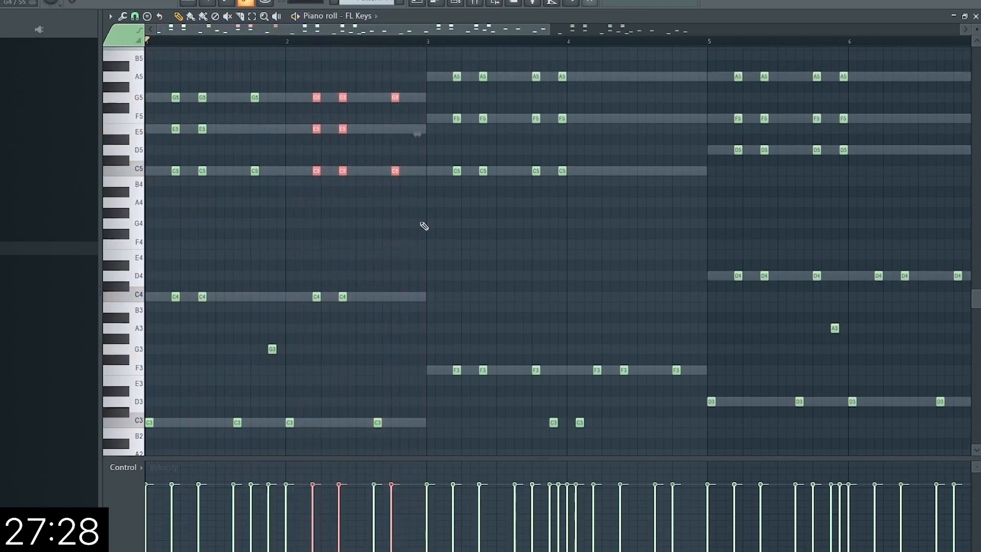
pyautogui.hotkey('ctrl', 'd')
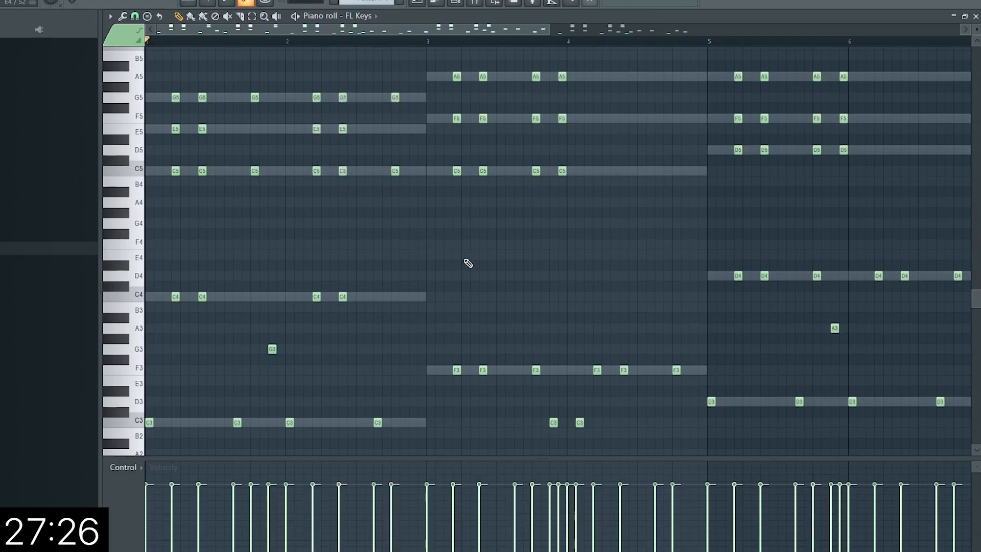
# Step: Play back the edited FL Keys pattern to check the chord rhythm
pyautogui.press('space')
pyautogui.scroll(-1, 438, 43)
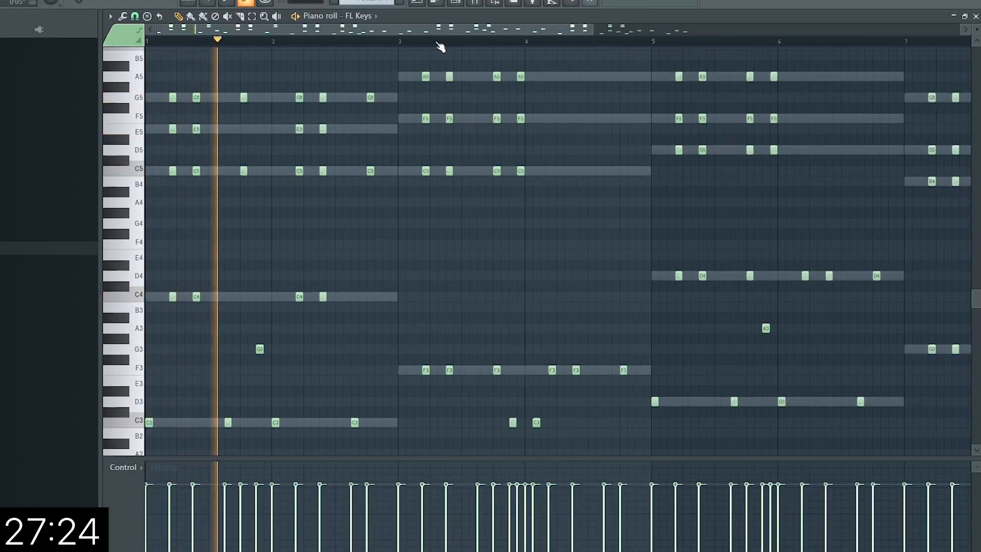
pyautogui.scroll(-1, 534, 314)
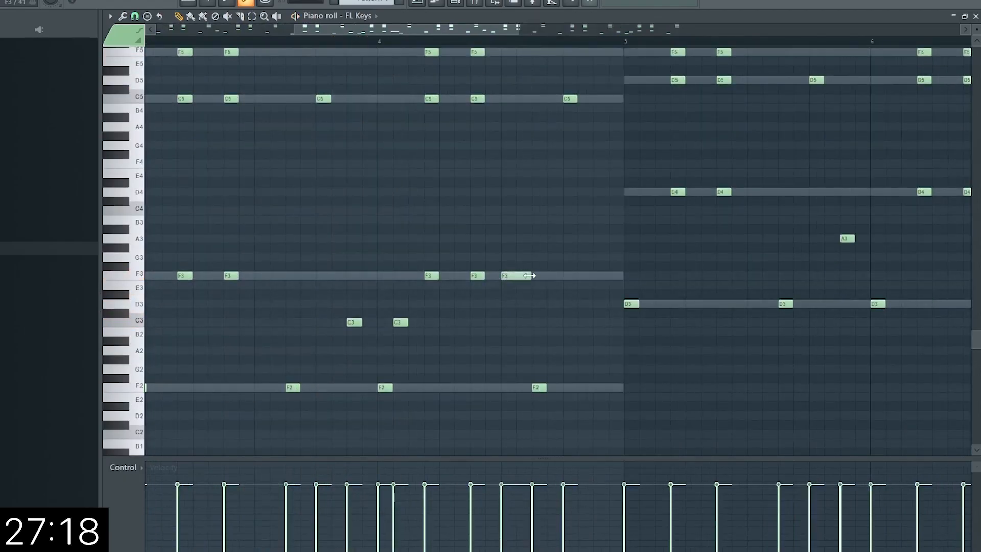
# Step: Chop the longer F3 note in bar 4 into short repeated notes and ramp their velocities upward
pyautogui.moveTo(505, 254); pyautogui.dragTo(530, 297)
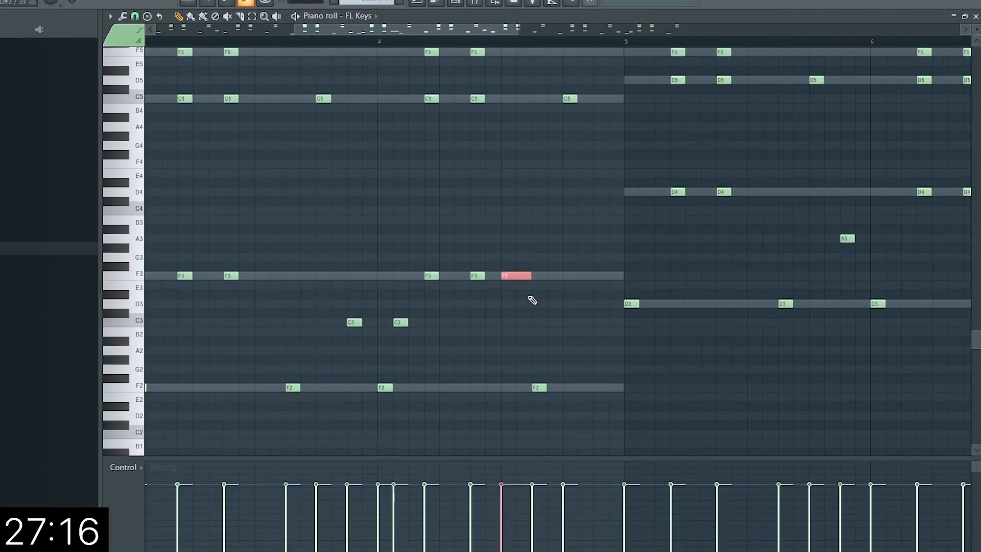
pyautogui.hotkey('alt', 'u')
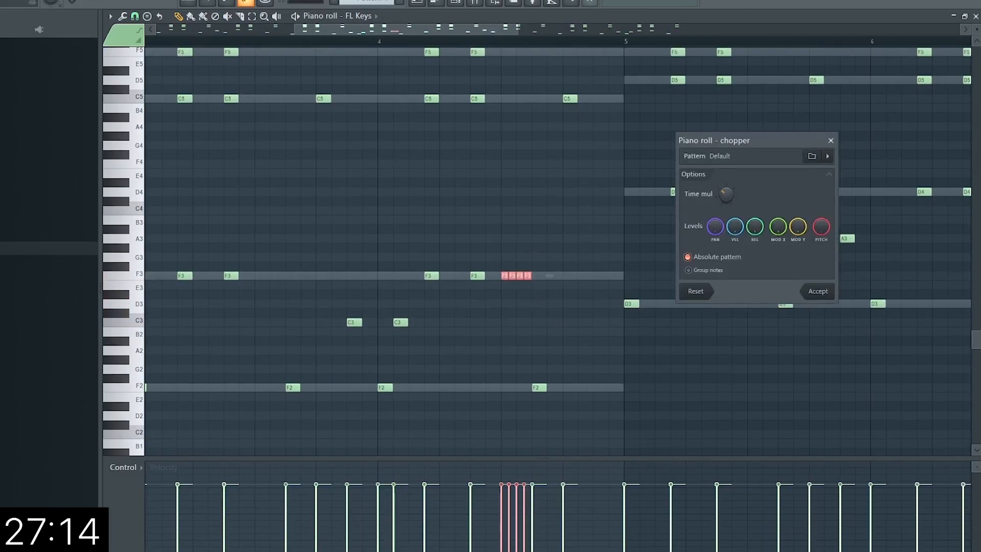
pyautogui.click(817, 299)
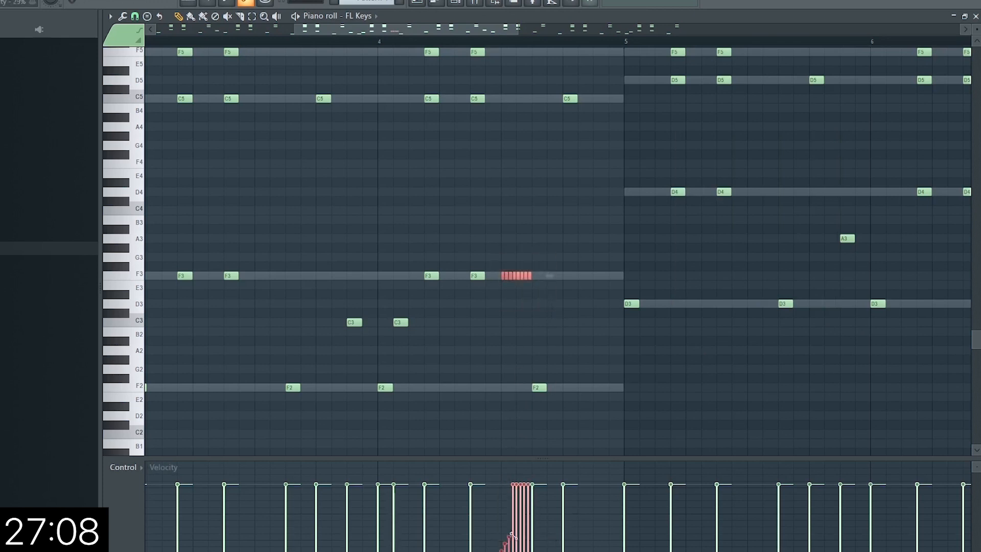
# Step: Add an F4 note one octave above the chopped F3 notes in bar 4 and play it back
pyautogui.scroll(2, 503, 220)
pyautogui.click(504, 220)
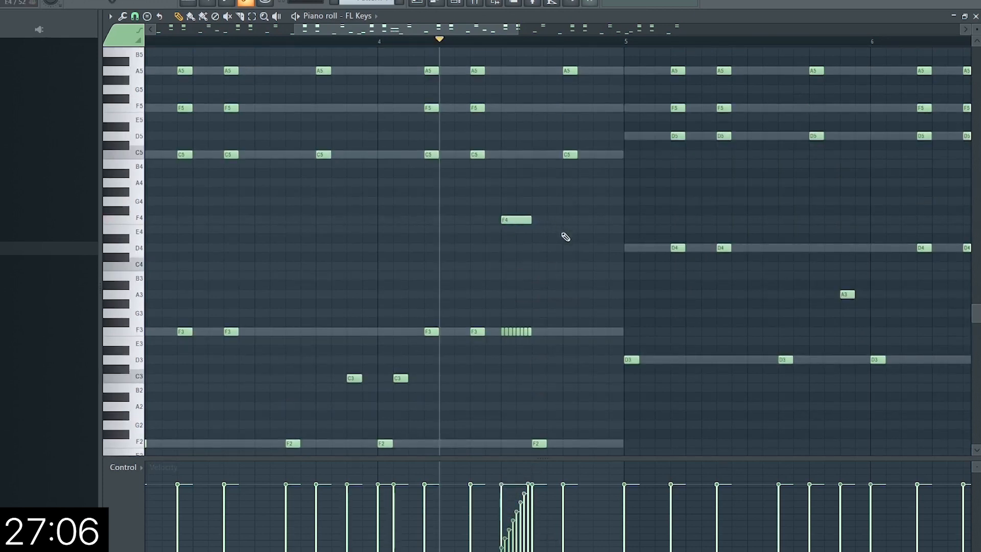
pyautogui.press('space')
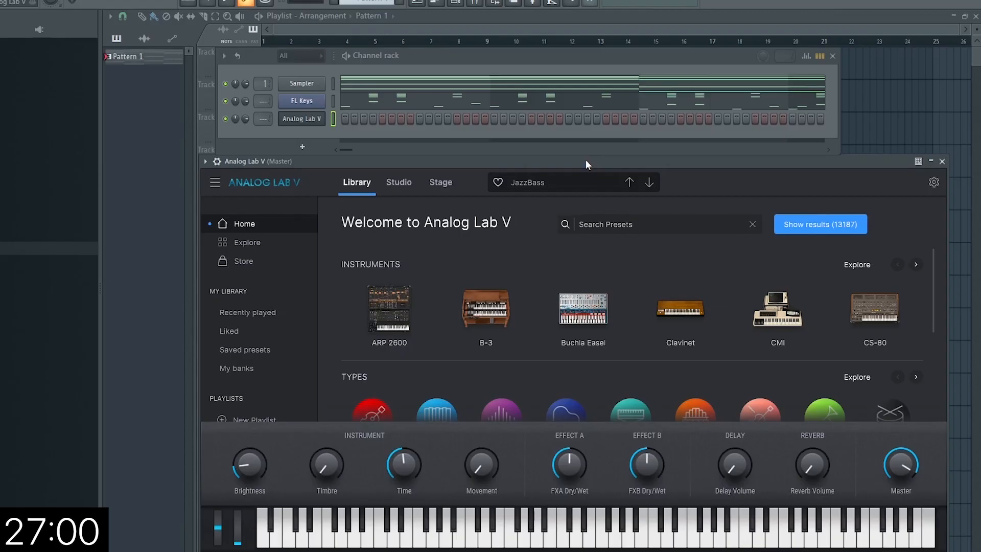
# Step: Search the Analog Lab V presets for celesta and bring up the results with 23 Celesta loaded
pyautogui.moveTo(586, 160); pyautogui.dragTo(560, 166)
pyautogui.click(575, 227)
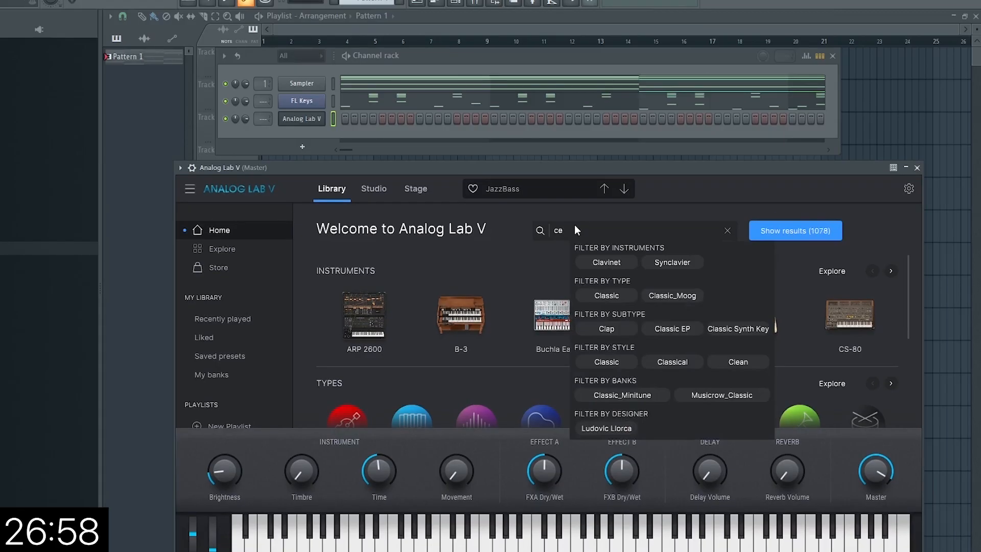
pyautogui.write('cel')
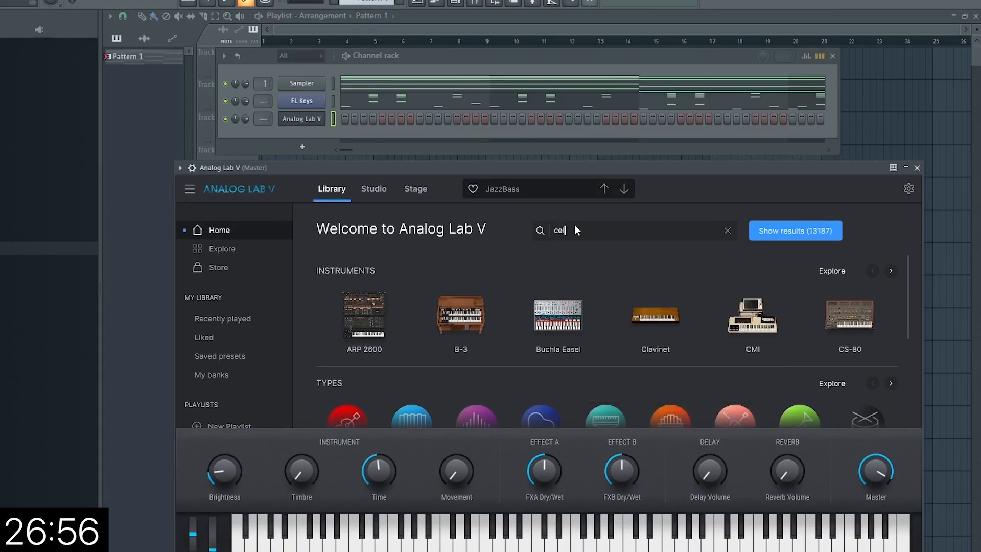
pyautogui.write('est')
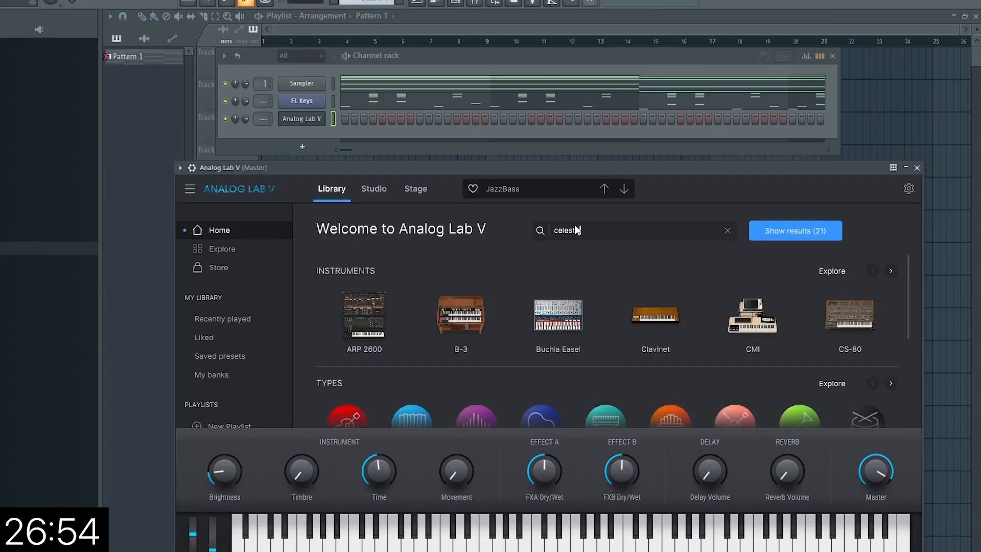
pyautogui.write('a')
pyautogui.click(802, 229)
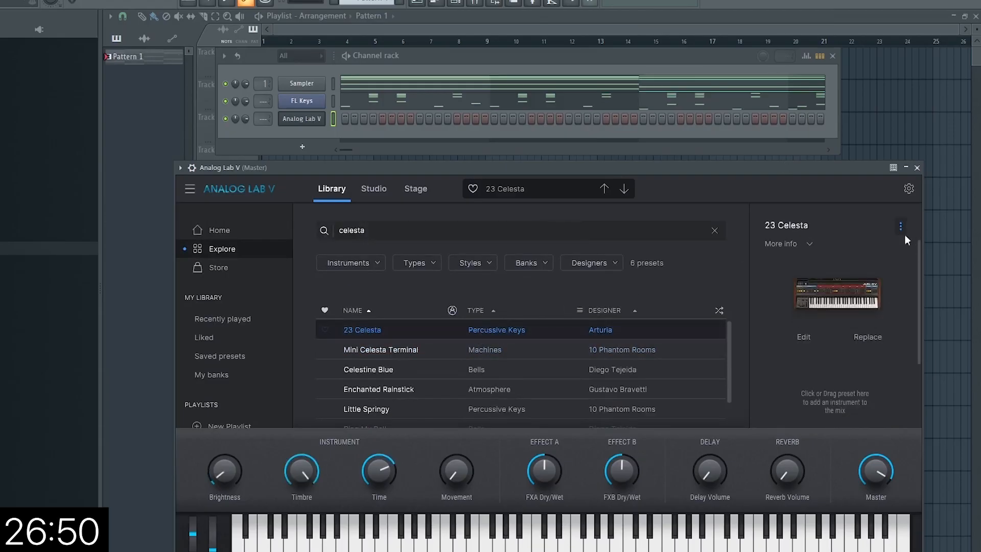
# Step: Copy the FL Keys chord and bass notes into the Analog Lab V channel
pyautogui.click(917, 168)
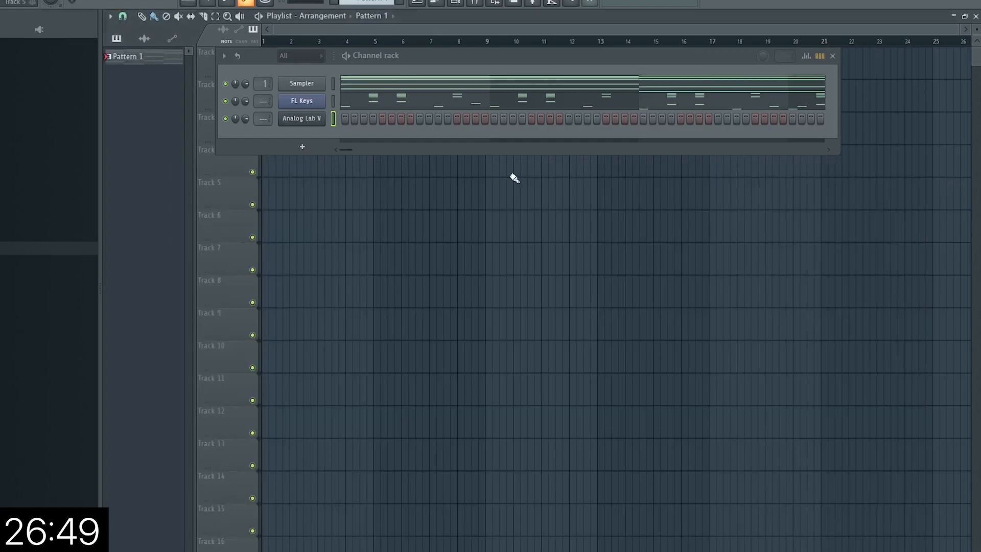
pyautogui.rightClick(310, 102)
pyautogui.click(456, 118)
pyautogui.rightClick(322, 124)
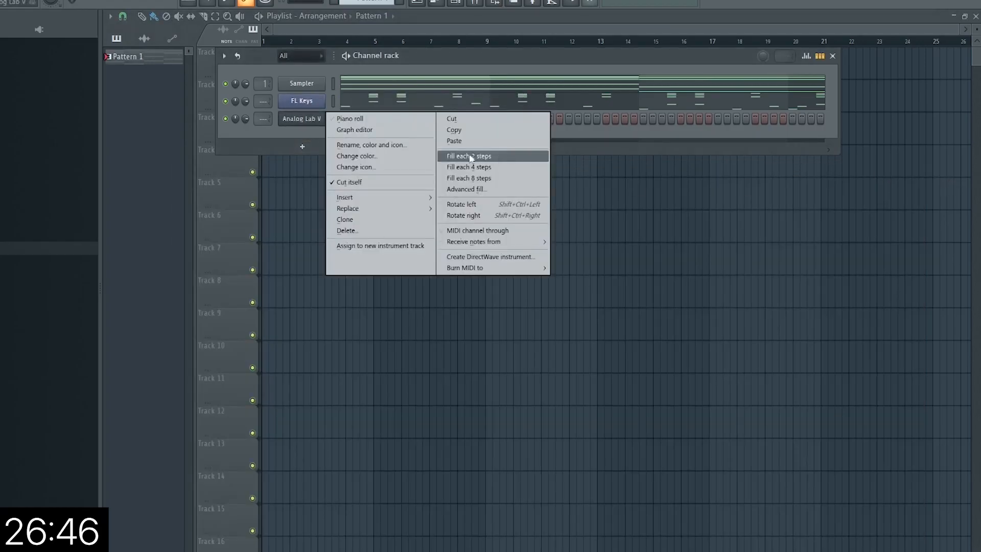
pyautogui.click(492, 142)
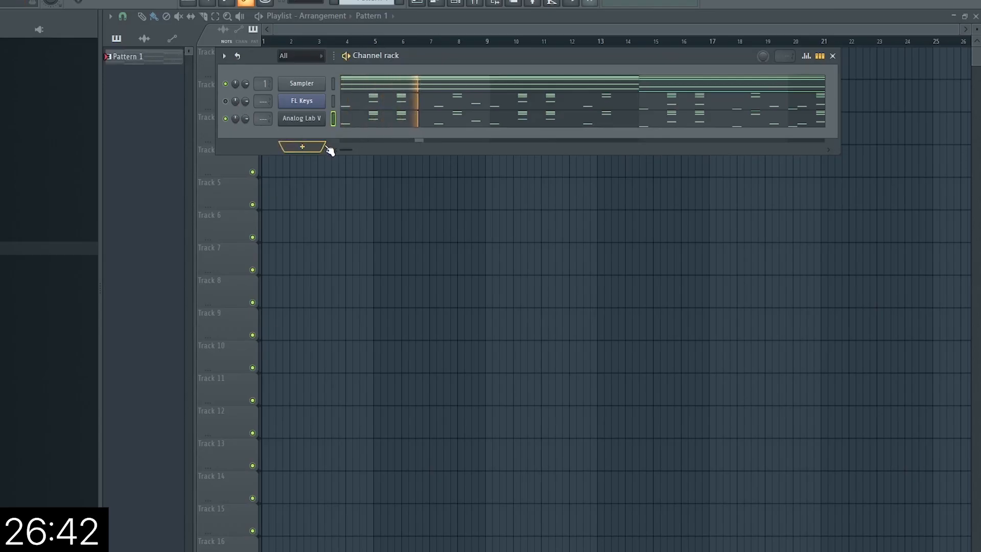
# Step: Clone the Analog Lab V channel and search the new instance's presets for kalimbox
pyautogui.rightClick(307, 130)
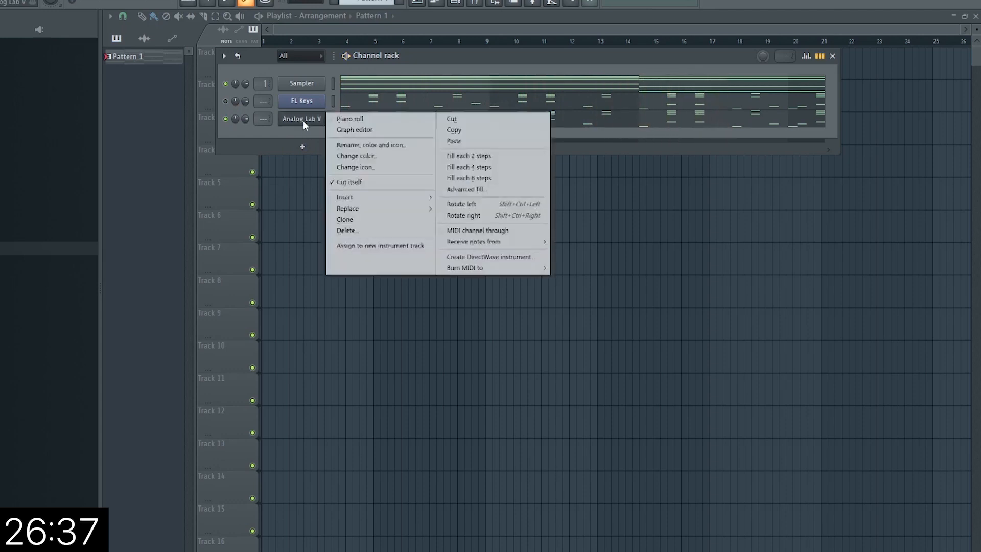
pyautogui.click(428, 199)
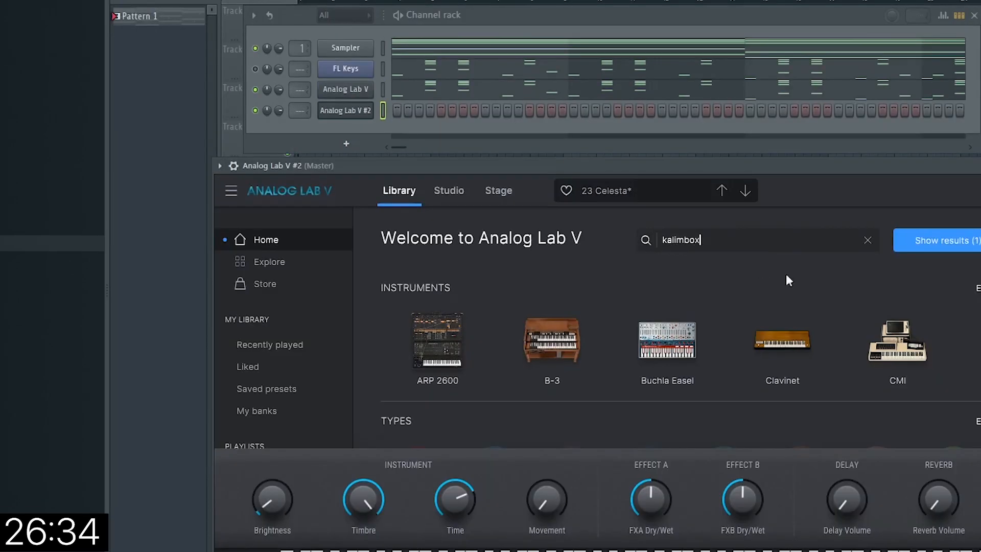
pyautogui.click(928, 241)
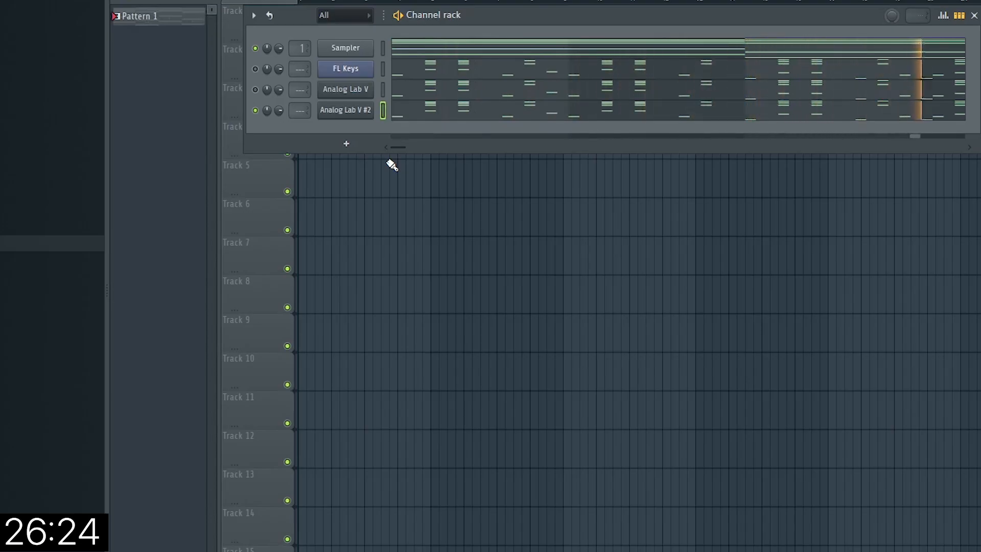
# Step: Clone the Analog Lab V #2 channel and copy its notes into the new Analog Lab V #3 channel
pyautogui.rightClick(372, 103)
pyautogui.click(410, 232)
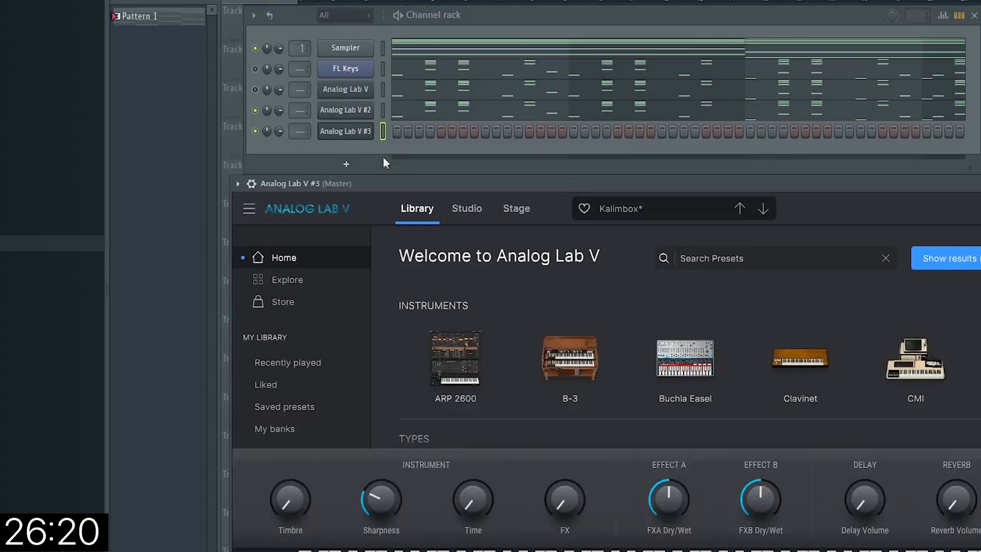
pyautogui.rightClick(357, 107)
pyautogui.press('Escape')
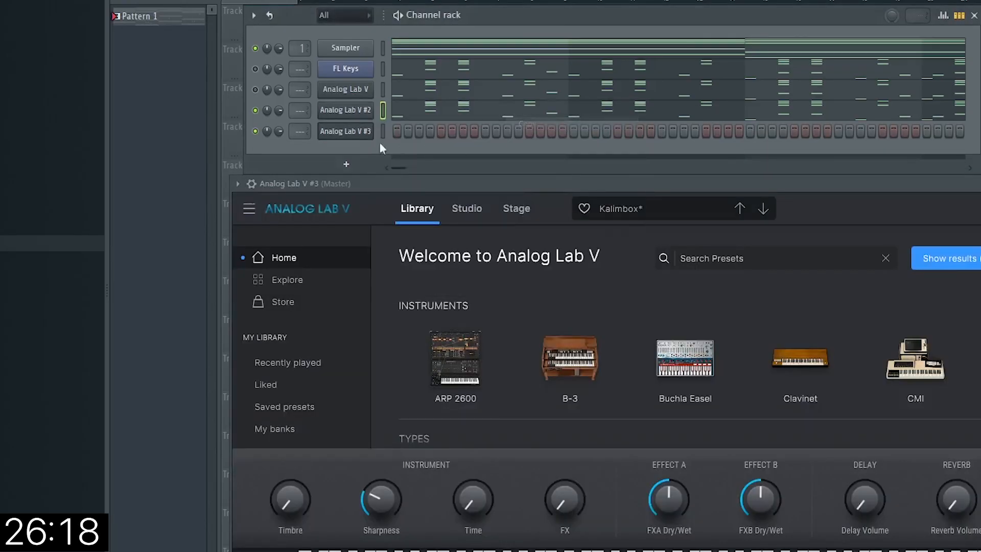
pyautogui.rightClick(363, 134)
pyautogui.click(548, 160)
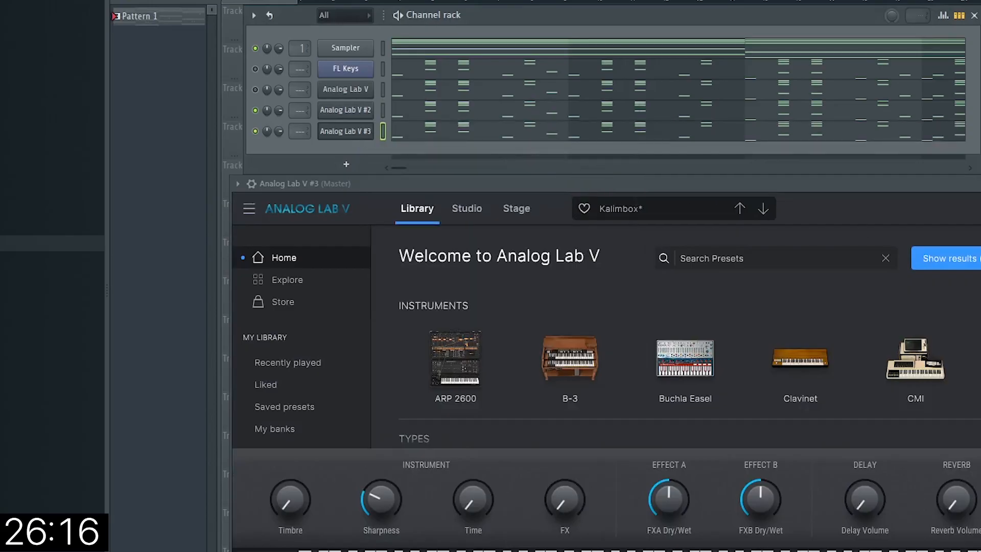
pyautogui.press('Escape')
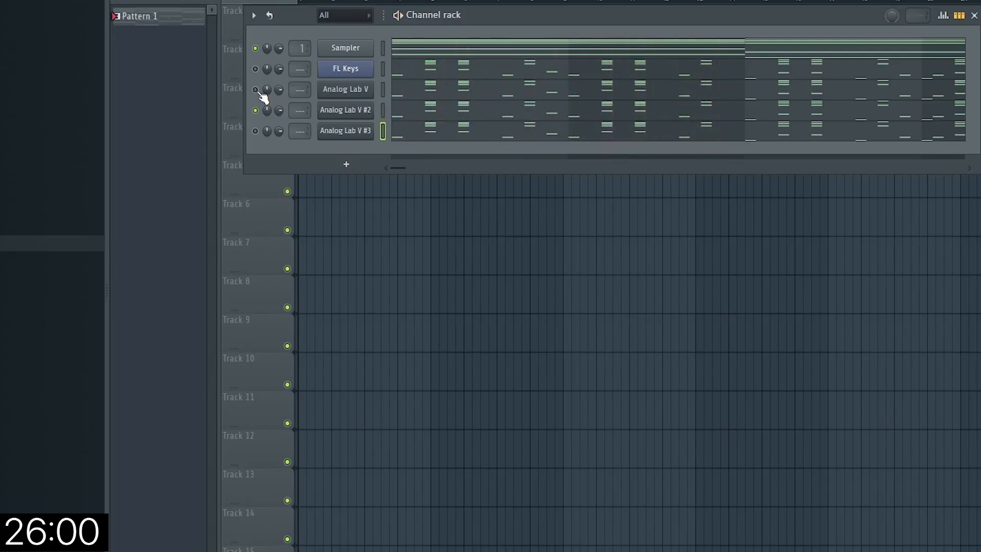
# Step: Delete the bass notes below the chords in the Analog Lab V piano roll
pyautogui.rightClick(336, 93)
pyautogui.click(404, 88)
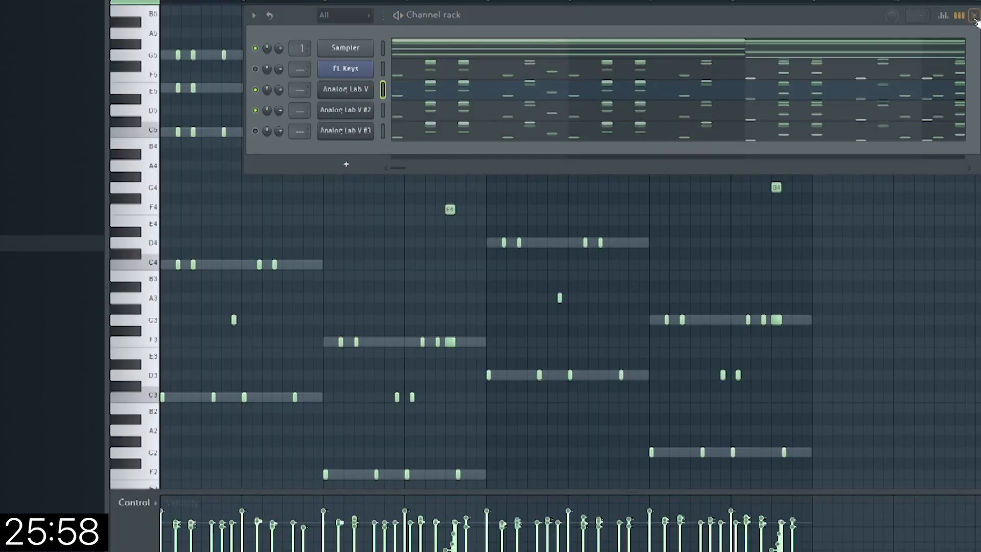
pyautogui.click(975, 16)
pyautogui.scroll(-2, 536, 253)
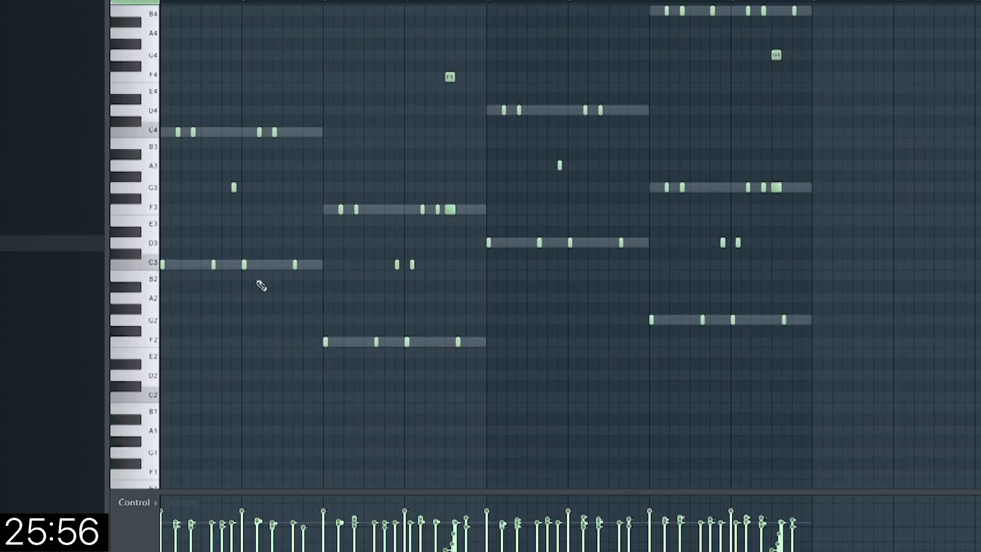
pyautogui.moveTo(513, 335); pyautogui.dragTo(70, 350)
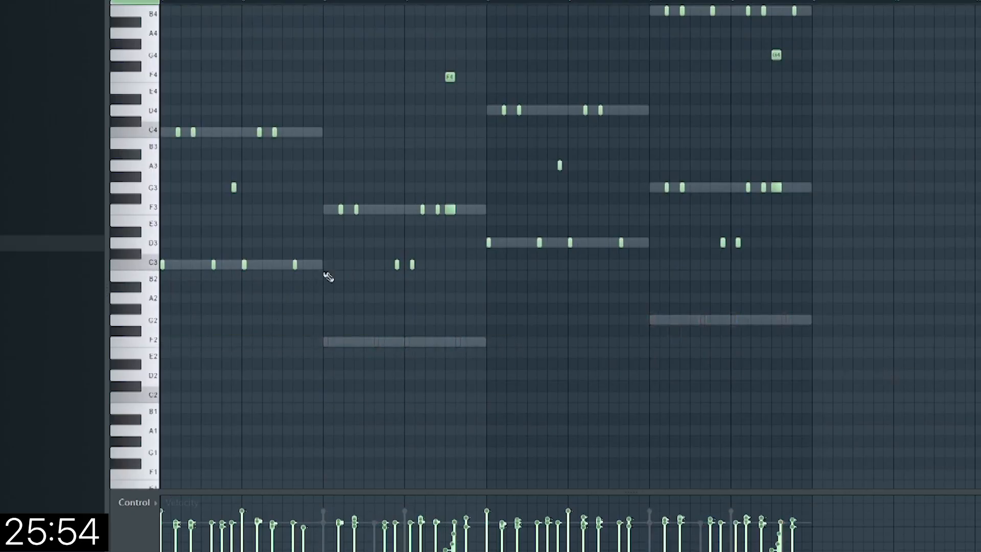
pyautogui.moveTo(329, 277); pyautogui.dragTo(113, 287)
pyautogui.press('F7')
# Step: Delete the notes from F4 upward in the Analog Lab V #2 piano roll and play back the pattern
pyautogui.press('F6')
pyautogui.rightClick(346, 114)
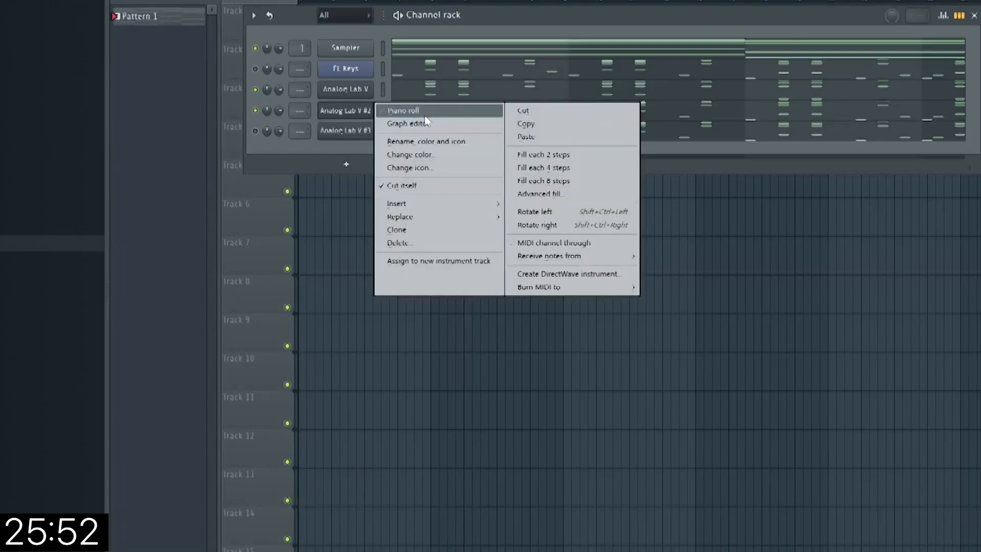
pyautogui.click(418, 111)
pyautogui.click(974, 15)
pyautogui.scroll(3, 414, 261)
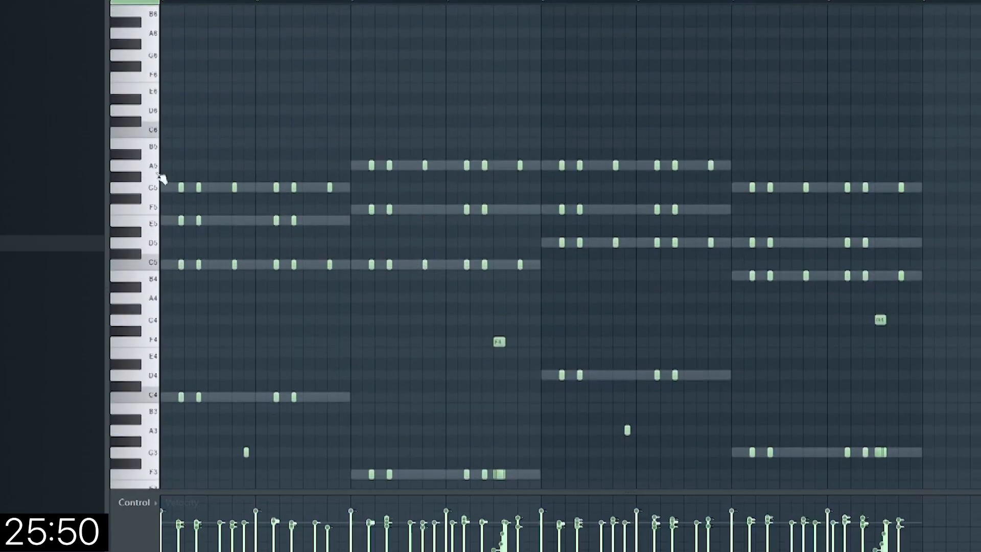
pyautogui.moveTo(150, 95); pyautogui.dragTo(151, 346)
pyautogui.press('Delete')
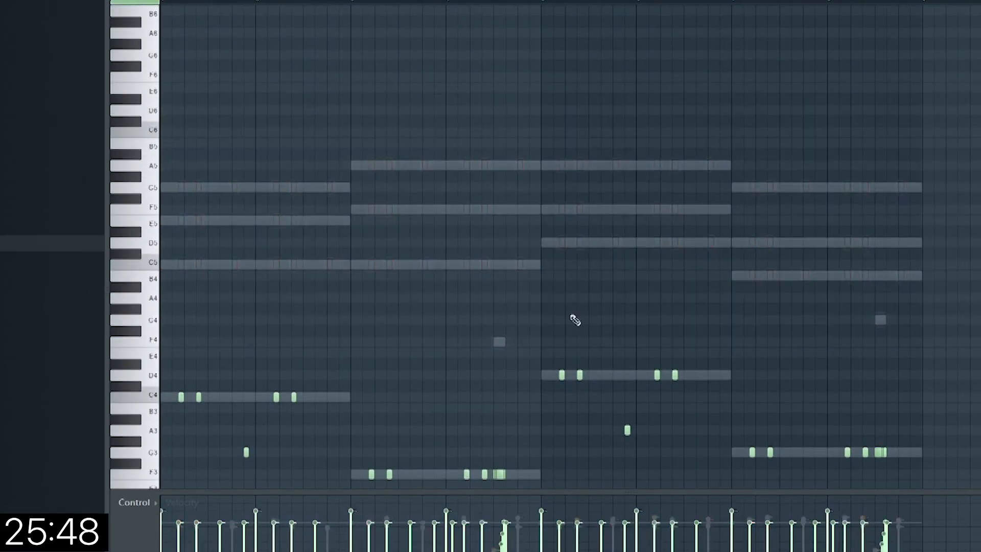
pyautogui.press('space')
pyautogui.scroll(-2, 618, 306)
pyautogui.scroll(-1, 618, 305)
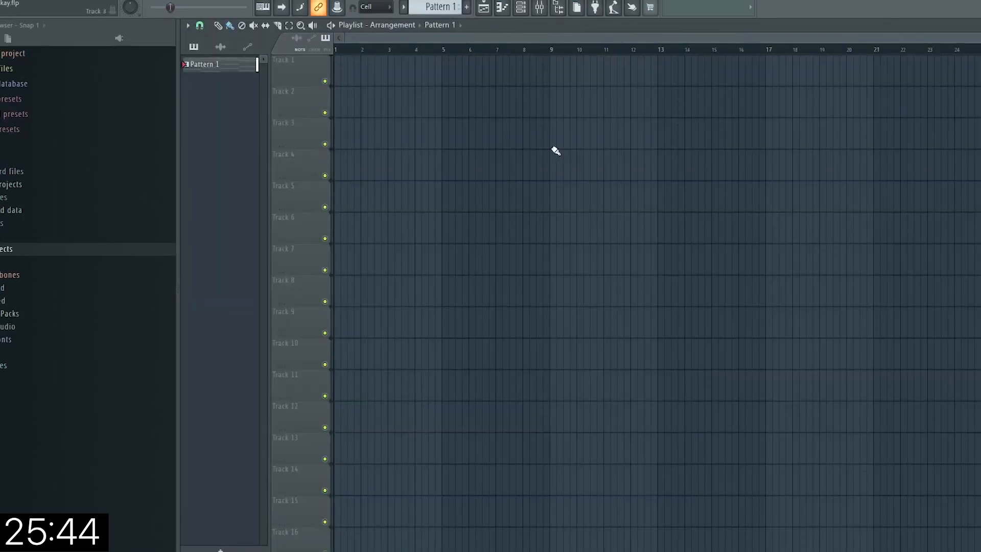
# Step: Unmute Analog Lab V #3 and route the three Analog Lab V channels to consecutive mixer tracks starting at 13
pyautogui.click(529, 9)
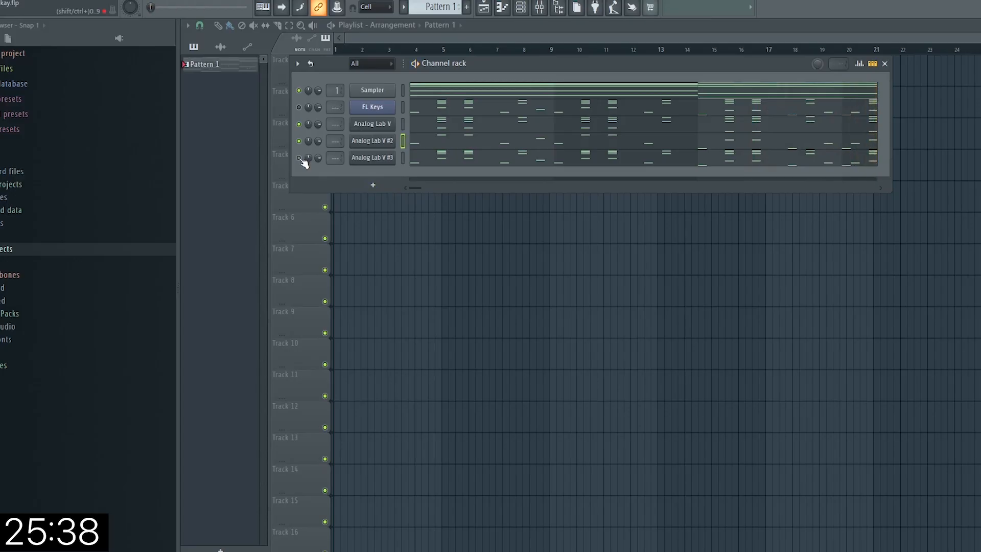
pyautogui.click(300, 159)
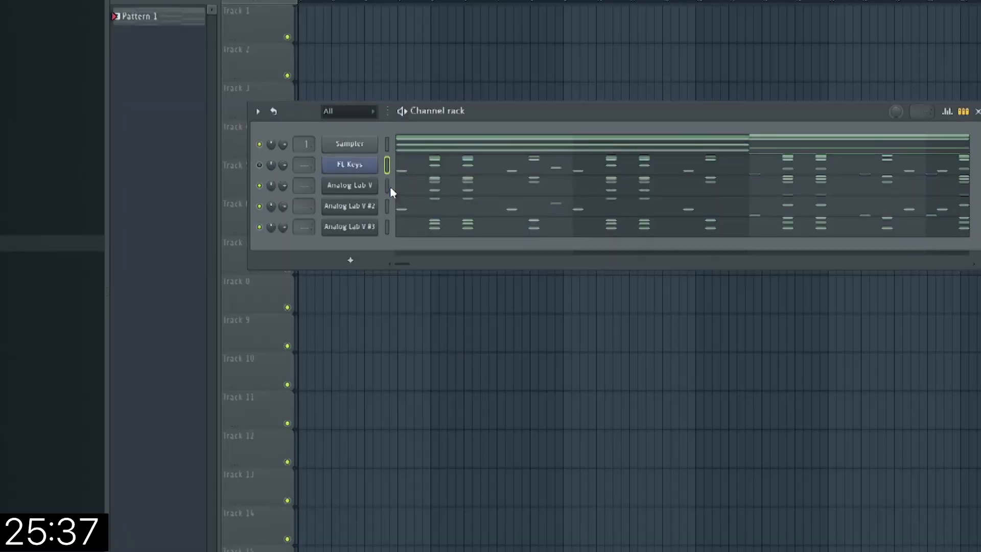
pyautogui.moveTo(387, 185); pyautogui.dragTo(388, 228)
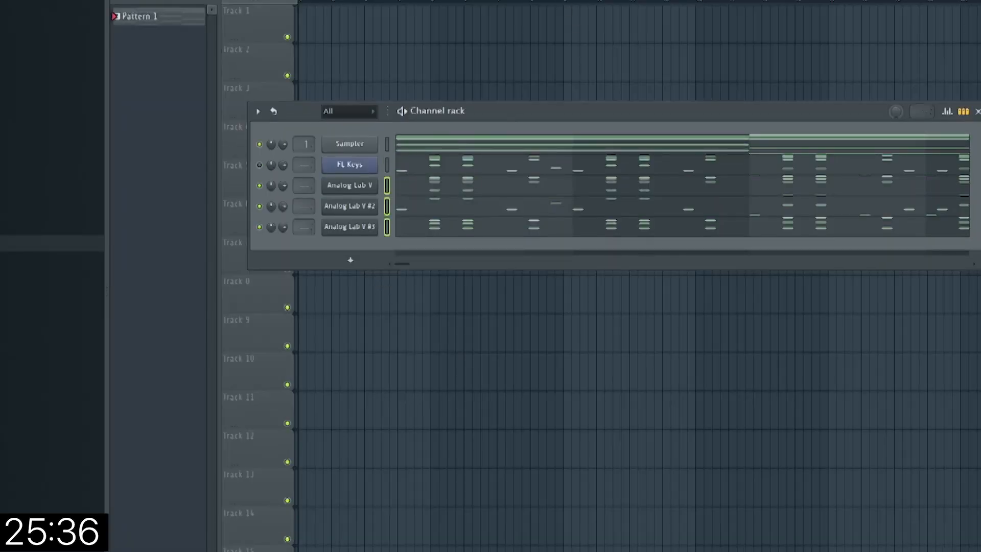
pyautogui.press('F9')
pyautogui.moveTo(555, 112); pyautogui.dragTo(560, 0)
pyautogui.click(303, 192)
pyautogui.rightClick(320, 192)
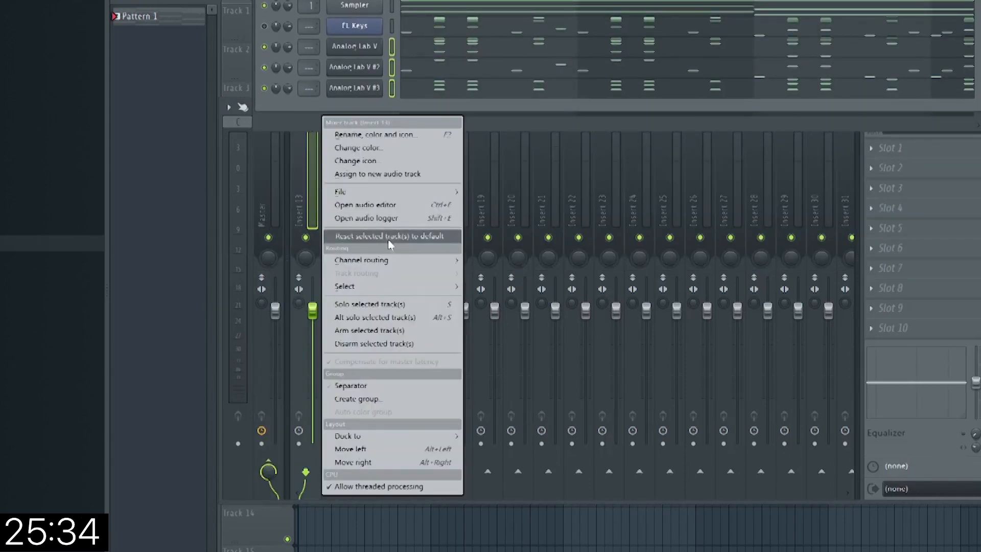
pyautogui.moveTo(389, 260)
pyautogui.click(557, 276)
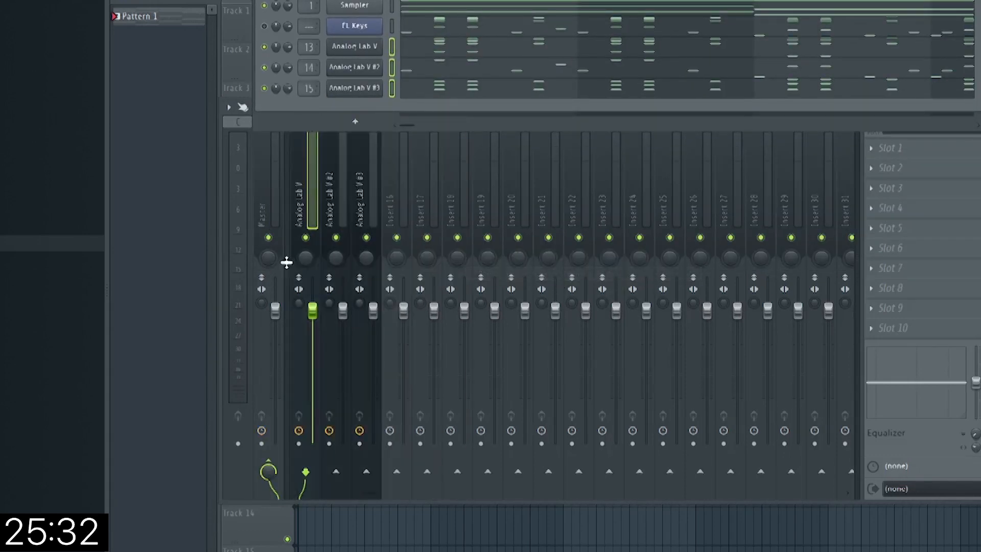
# Step: Solo and play the first Analog Lab V mixer track, arm it for recording and render the part to audio
pyautogui.rightClick(306, 237)
pyautogui.press('space')
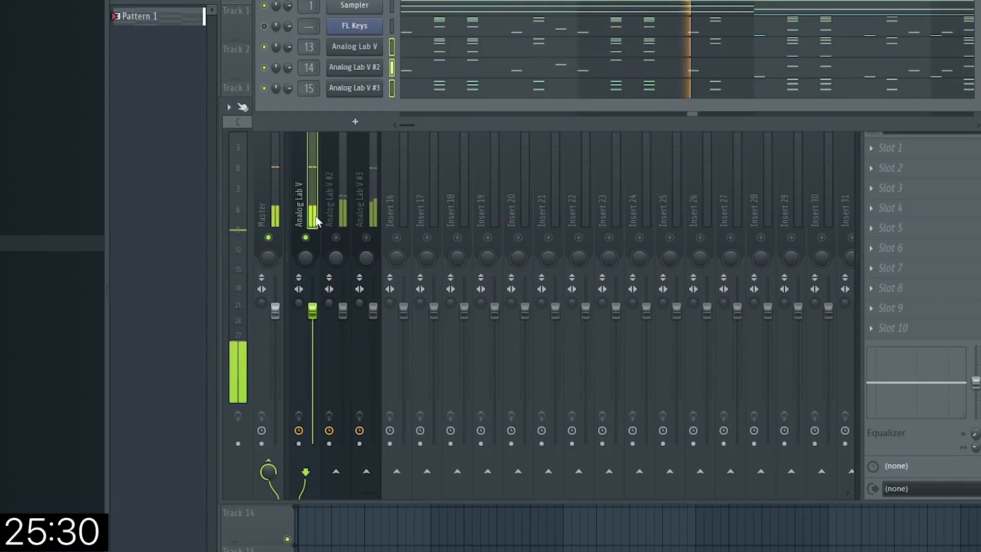
pyautogui.click(299, 444)
pyautogui.press('space')
pyautogui.hotkey('alt', 'r')
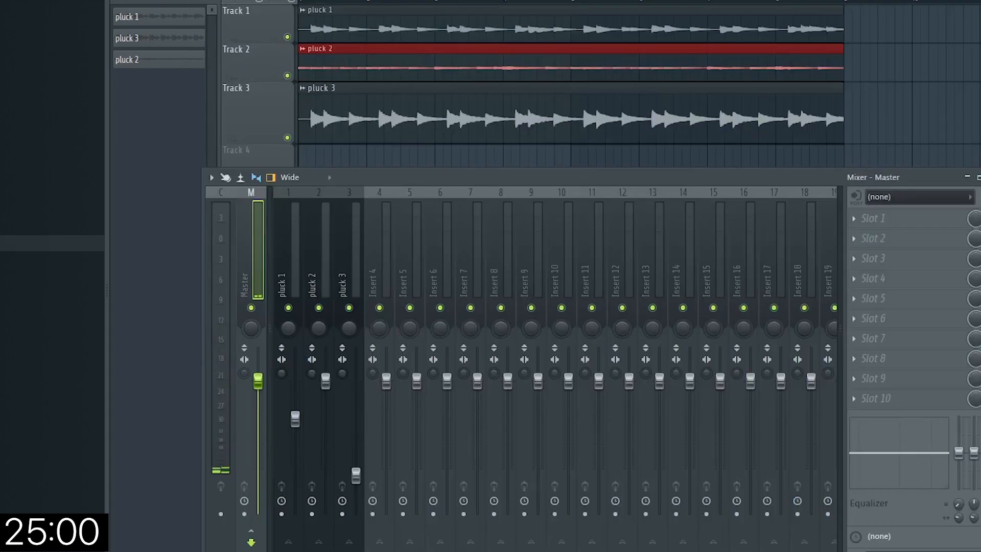
# Step: Add a one-bar G4 note to the melody, starting halfway through the final G5 note
pyautogui.press('F6')
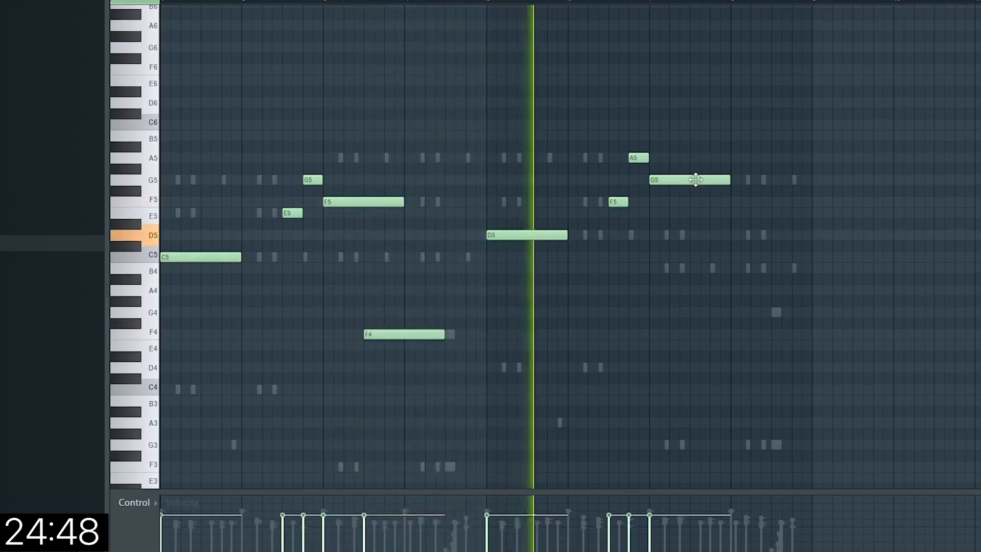
pyautogui.click(698, 301)
pyautogui.moveTo(705, 307); pyautogui.dragTo(703, 319)
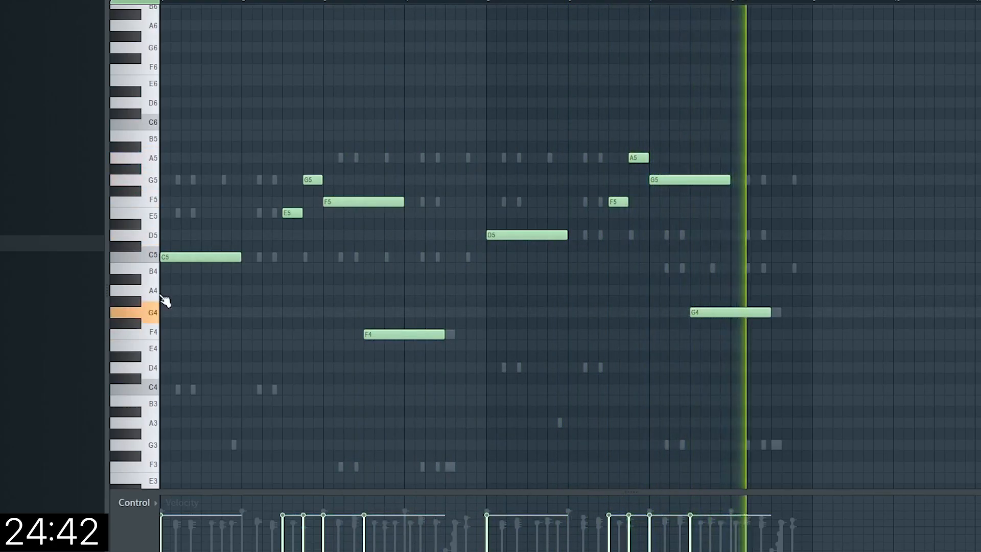
pyautogui.moveTo(158, 300); pyautogui.dragTo(159, 387)
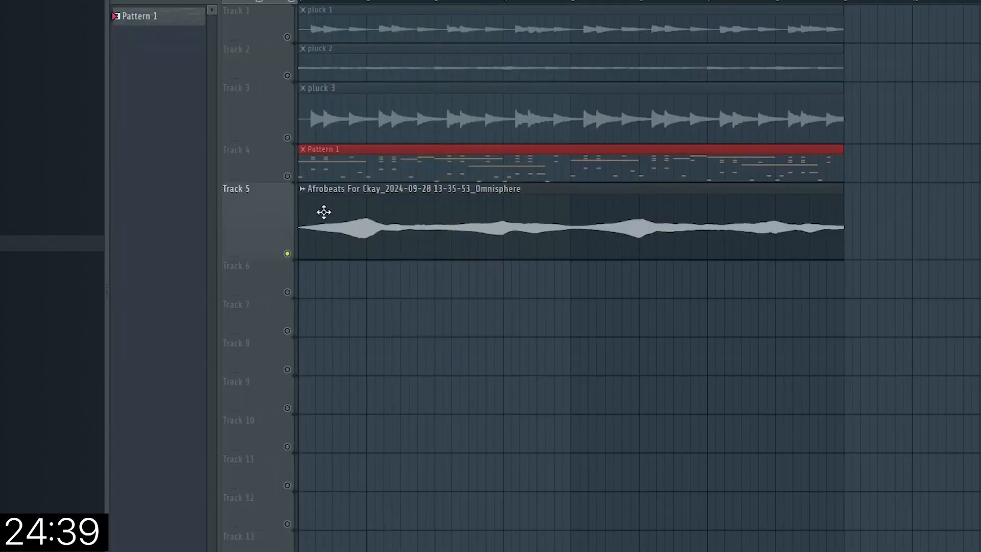
# Step: Reverse the Omnisphere audio clip on Track 5
pyautogui.doubleClick(327, 219)
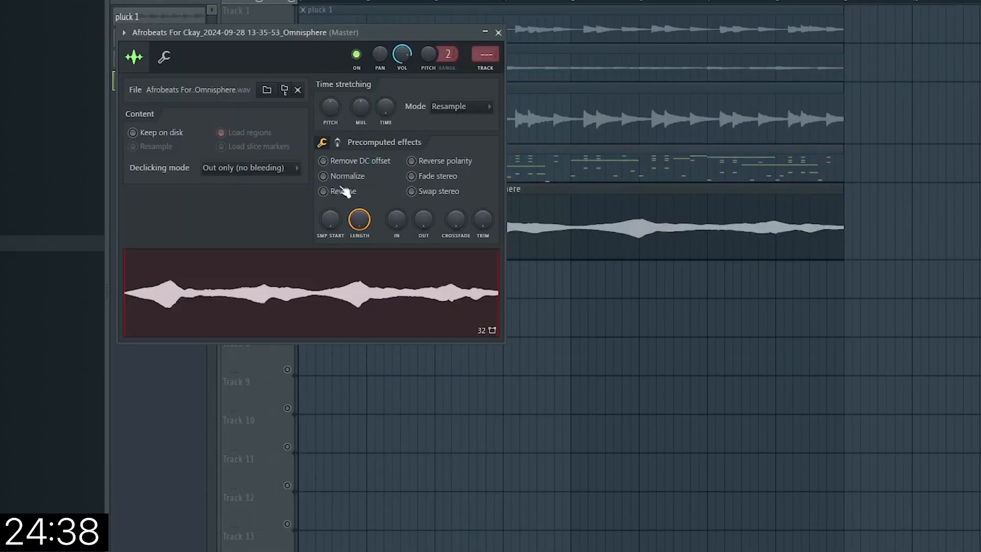
pyautogui.click(325, 192)
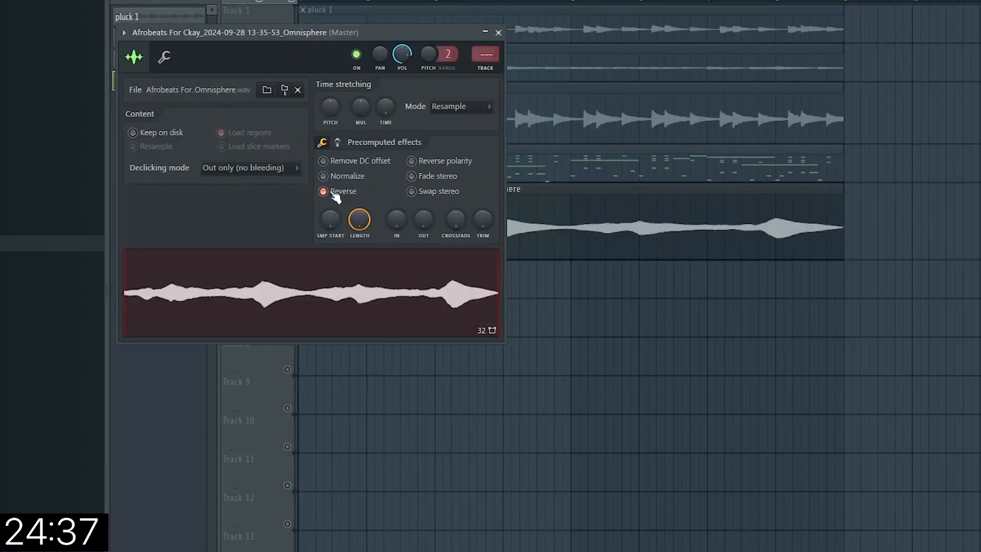
pyautogui.click(498, 33)
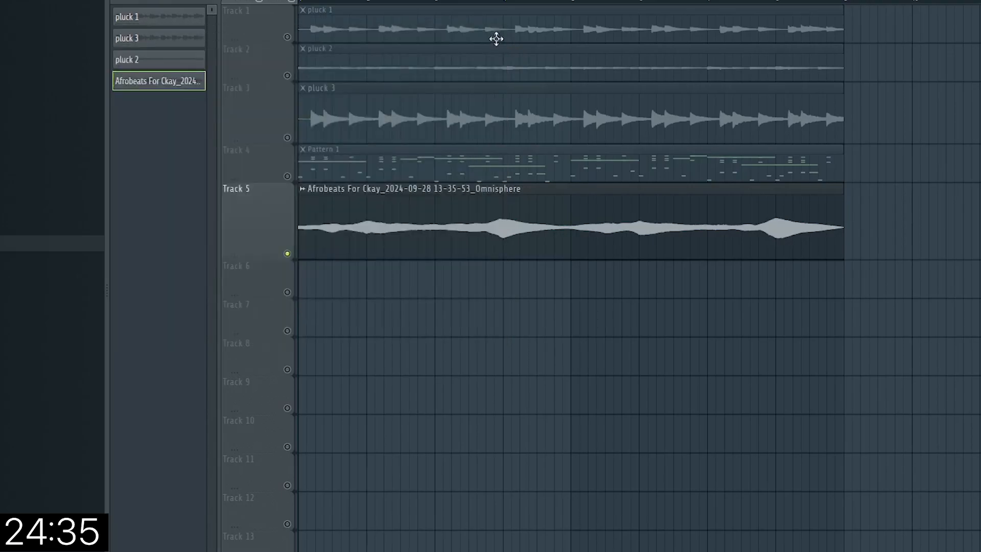
# Step: Chop the reversed Omnisphere clip on Track 5 into one-bar slices
pyautogui.click(305, 189)
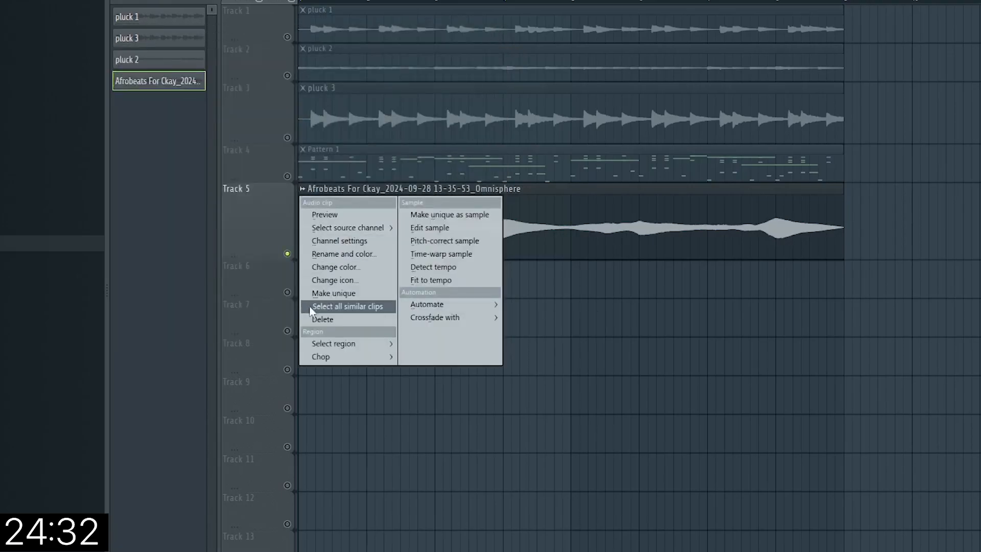
pyautogui.moveTo(332, 357)
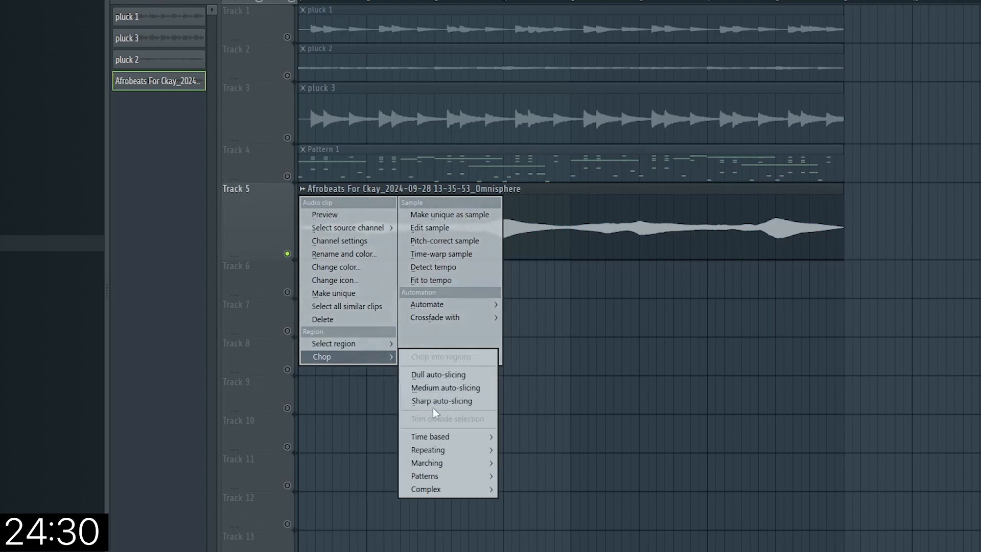
pyautogui.moveTo(437, 444)
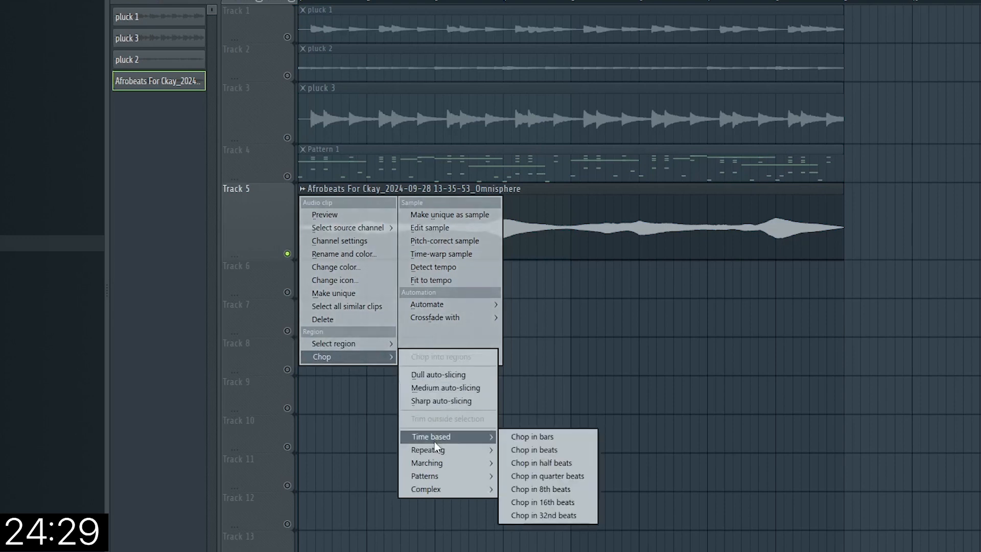
pyautogui.click(533, 437)
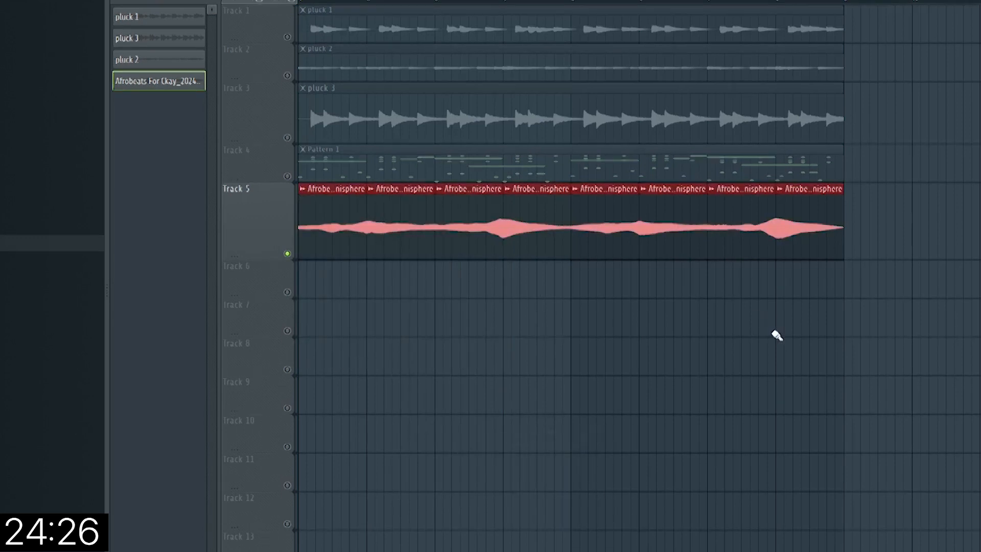
# Step: Rearrange the eight one-bar Omnisphere slices into reverse order and put the reordered sequence back on Track 5
pyautogui.hotkey('ctrl', 'd')
pyautogui.moveTo(801, 223); pyautogui.dragTo(263, 276)
pyautogui.moveTo(747, 230); pyautogui.dragTo(749, 291)
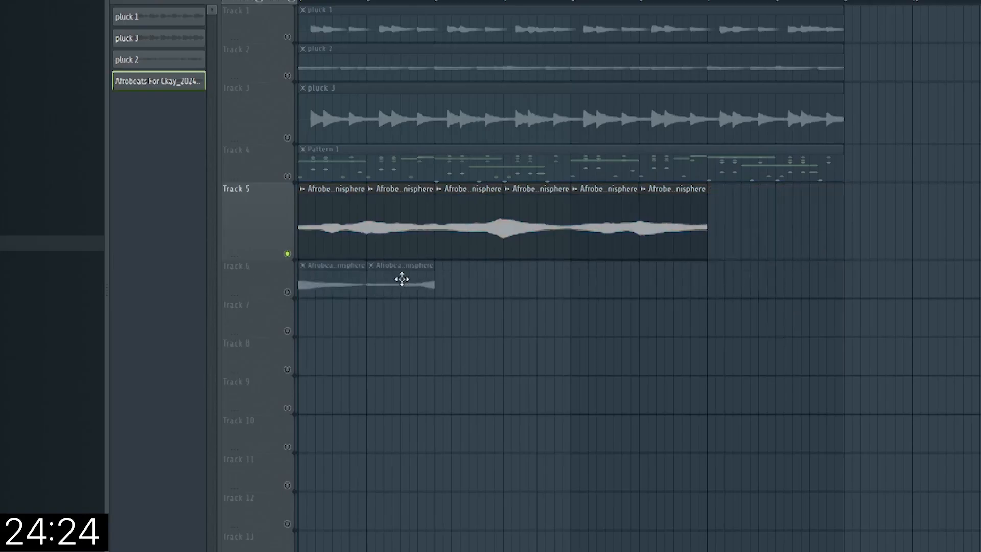
pyautogui.moveTo(667, 230); pyautogui.dragTo(658, 292)
pyautogui.moveTo(600, 235); pyautogui.dragTo(532, 284)
pyautogui.moveTo(533, 240); pyautogui.dragTo(602, 282)
pyautogui.moveTo(466, 225); pyautogui.dragTo(671, 287)
pyautogui.moveTo(404, 230); pyautogui.dragTo(708, 276)
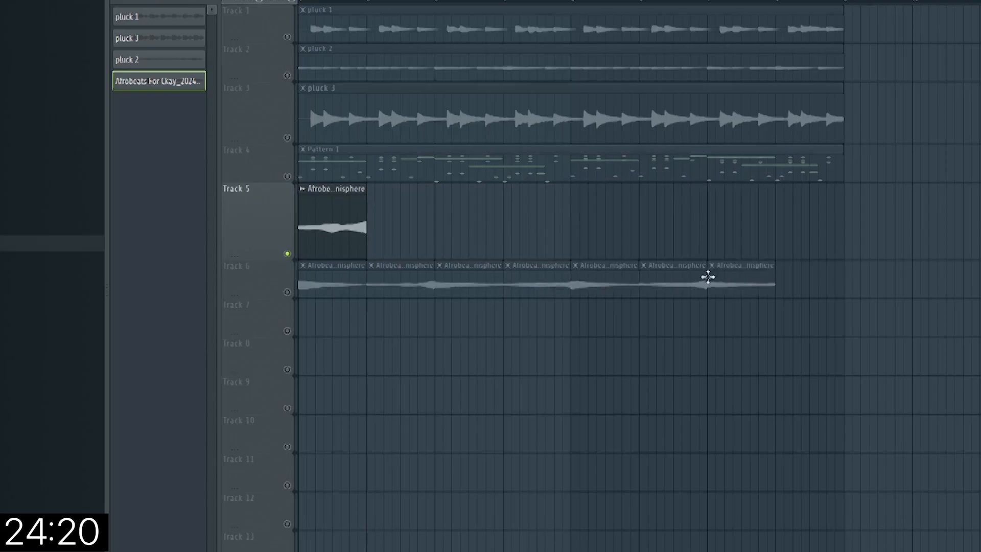
pyautogui.moveTo(320, 230); pyautogui.dragTo(791, 290)
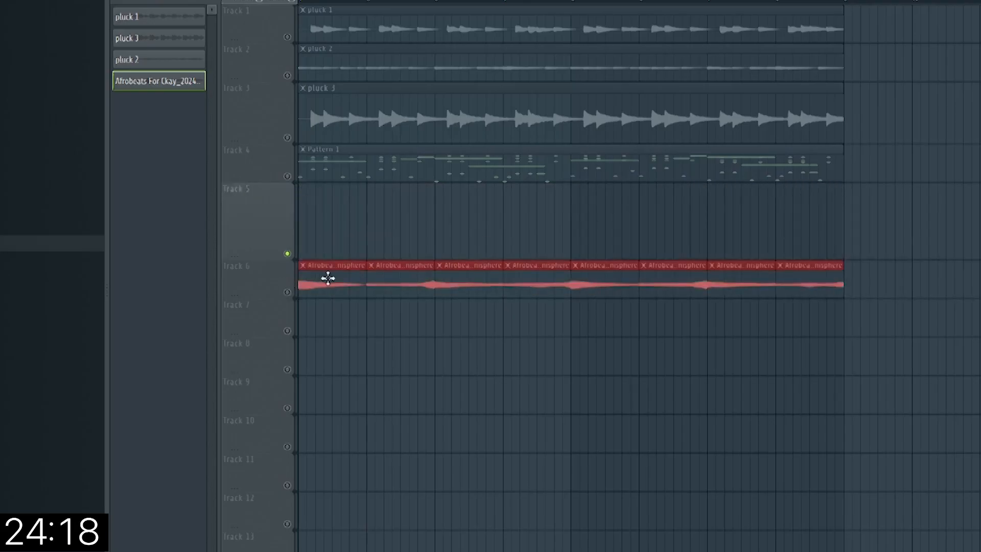
pyautogui.hotkey('ctrl', 'z')
# Step: Play the arrangement and unmute the three pluck tracks, Track 3, Track 2 and Track 1
pyautogui.press('space')
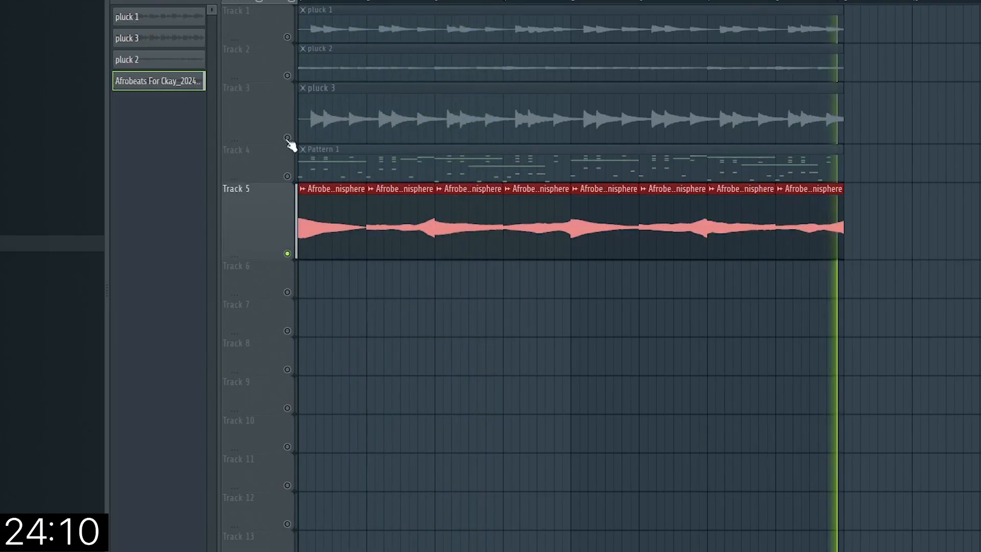
pyautogui.click(287, 138)
pyautogui.click(287, 75)
pyautogui.click(287, 36)
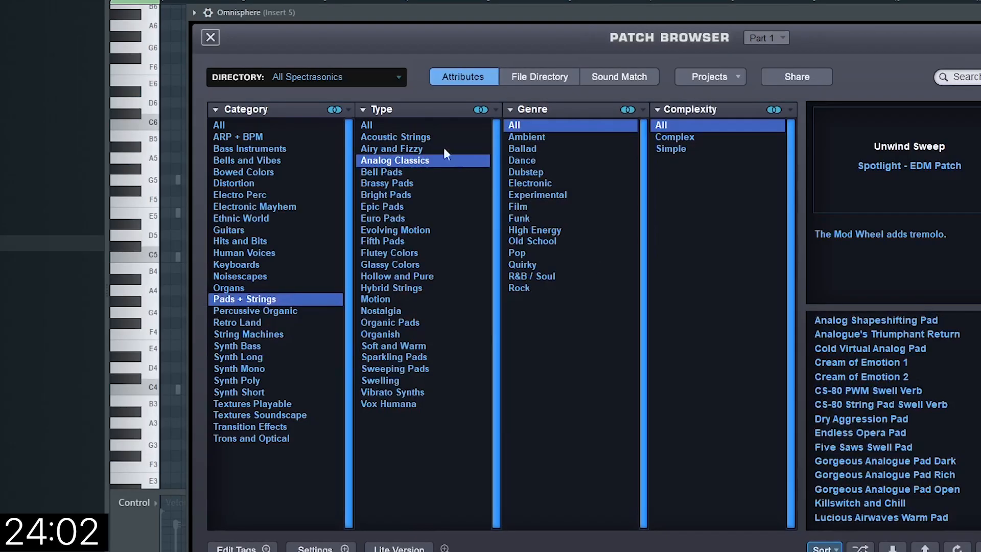
# Step: Widen the Omnisphere Pads + Strings type filter to All and load the Distant Memories patch
pyautogui.click(389, 128)
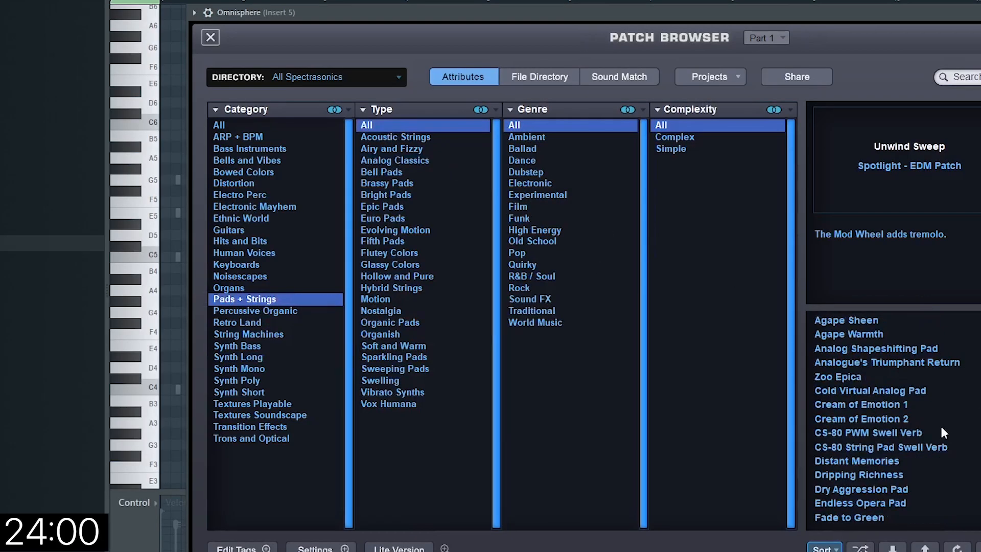
pyautogui.scroll(-1, 949, 439)
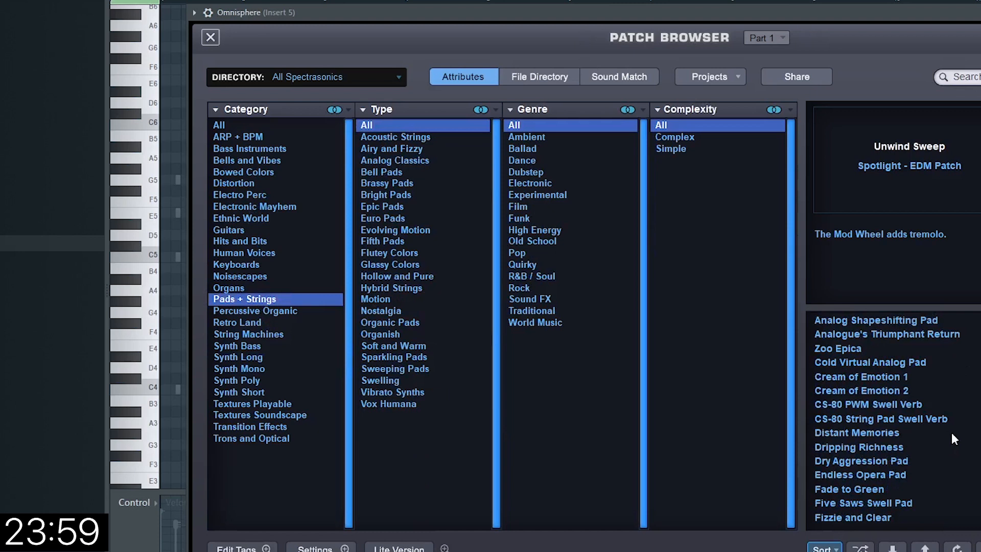
pyautogui.click(915, 434)
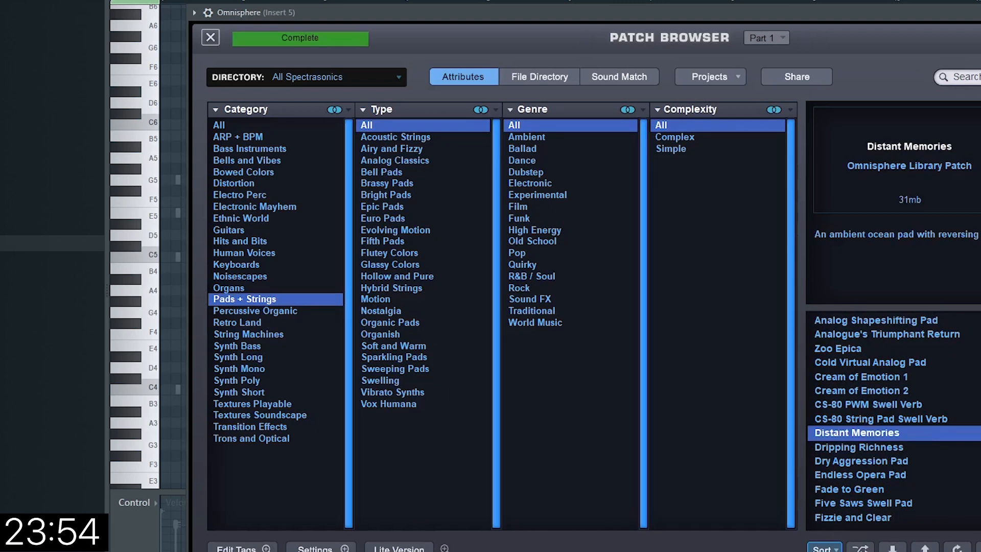
# Step: Copy the whole phrase to bar 5 transposed up to D5, correct its F#5 and C#6 notes to F5 and C6, and play it
pyautogui.hotkey('ctrl', 'a')
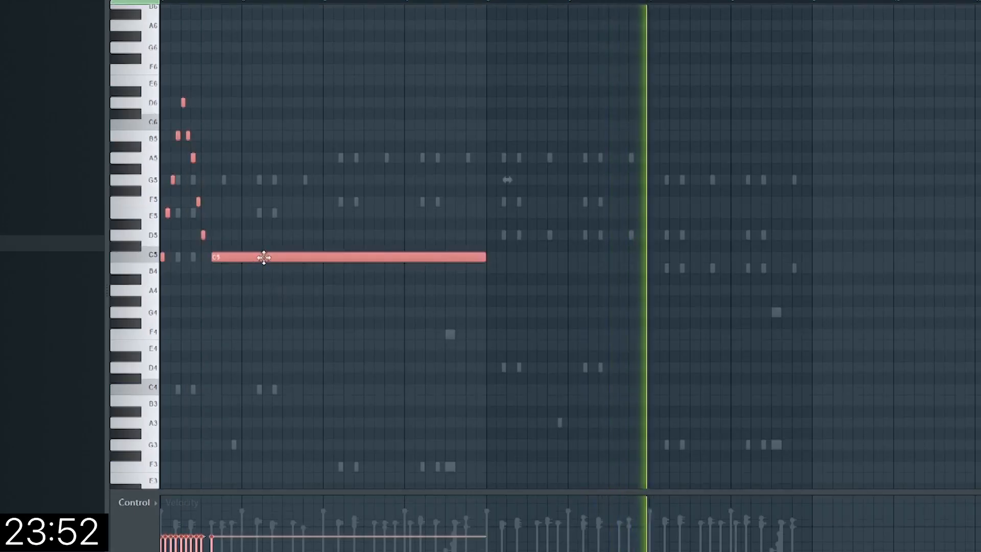
pyautogui.moveTo(263, 257)
pyautogui.mouseDown()
pyautogui.moveTo(597, 276)
pyautogui.moveTo(586, 233)
pyautogui.mouseUp()
pyautogui.press('space')
pyautogui.scroll(4, 493, 8)
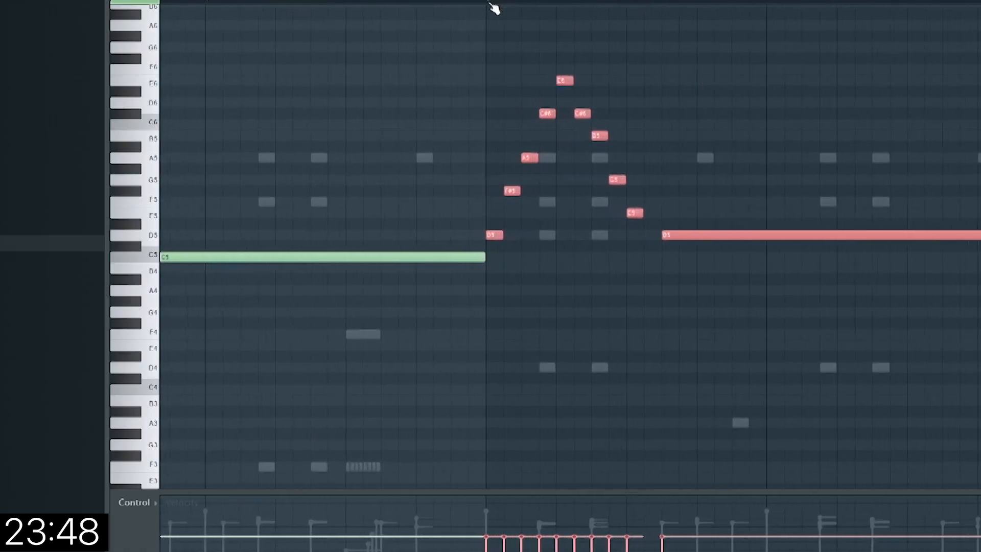
pyautogui.hotkey('ctrl', 'd')
pyautogui.scroll(-4, 504, 416)
pyautogui.press('space')
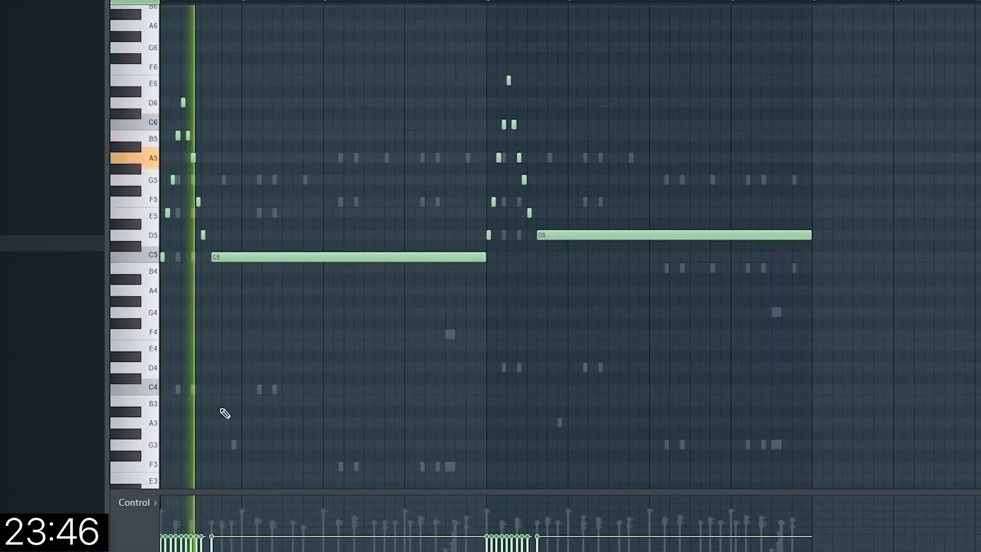
# Step: Randomize the velocities of the opening run of short notes, and select the matching run starting at bar 5
pyautogui.scroll(-2, 230, 405)
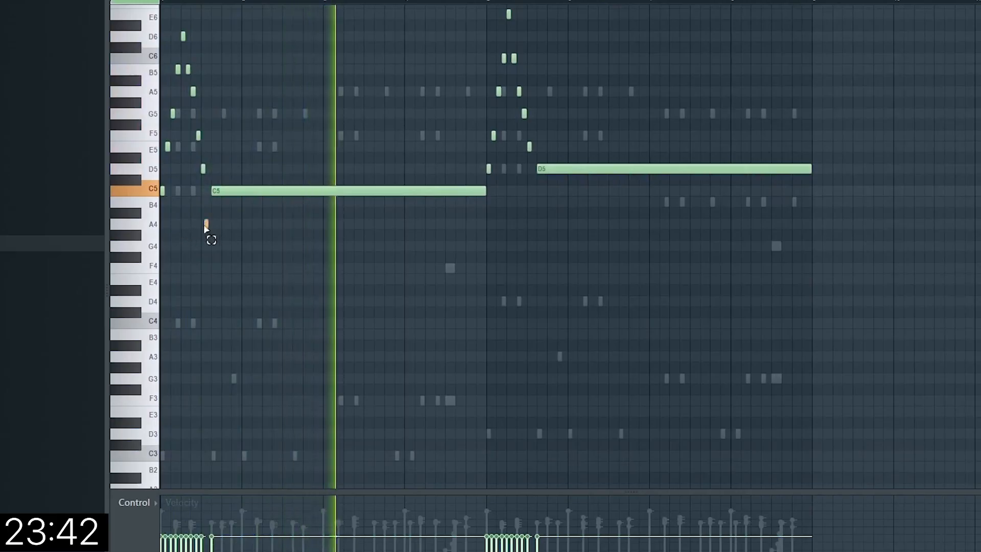
pyautogui.moveTo(208, 227); pyautogui.dragTo(137, 31)
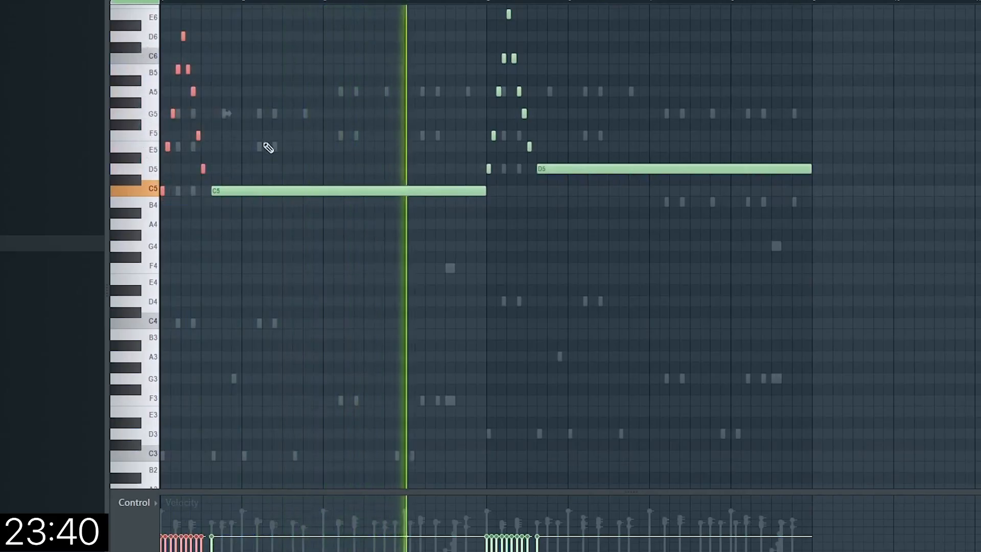
pyautogui.hotkey('alt', 'r')
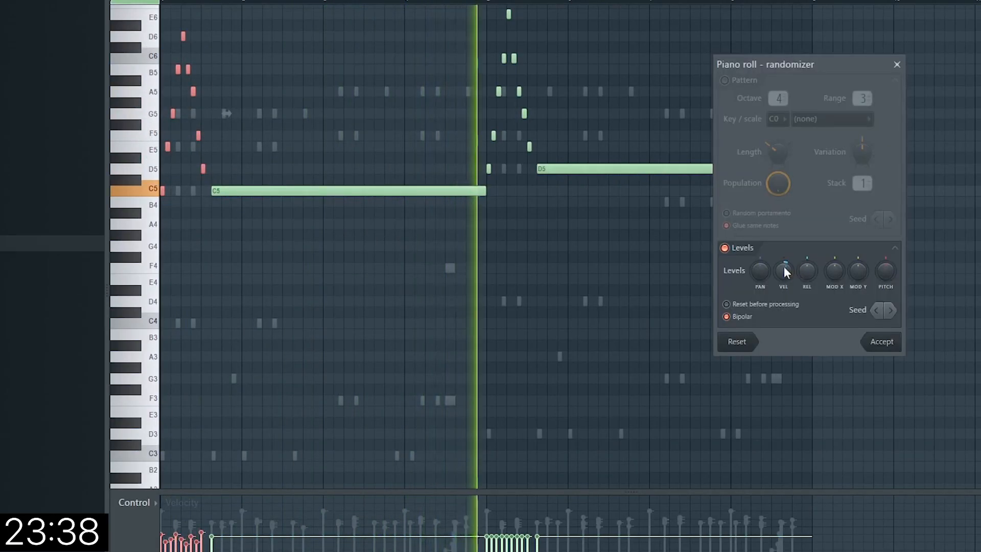
pyautogui.moveTo(785, 267)
pyautogui.mouseDown()
pyautogui.moveTo(784, 279)
pyautogui.moveTo(784, 270)
pyautogui.mouseUp()
pyautogui.click(889, 346)
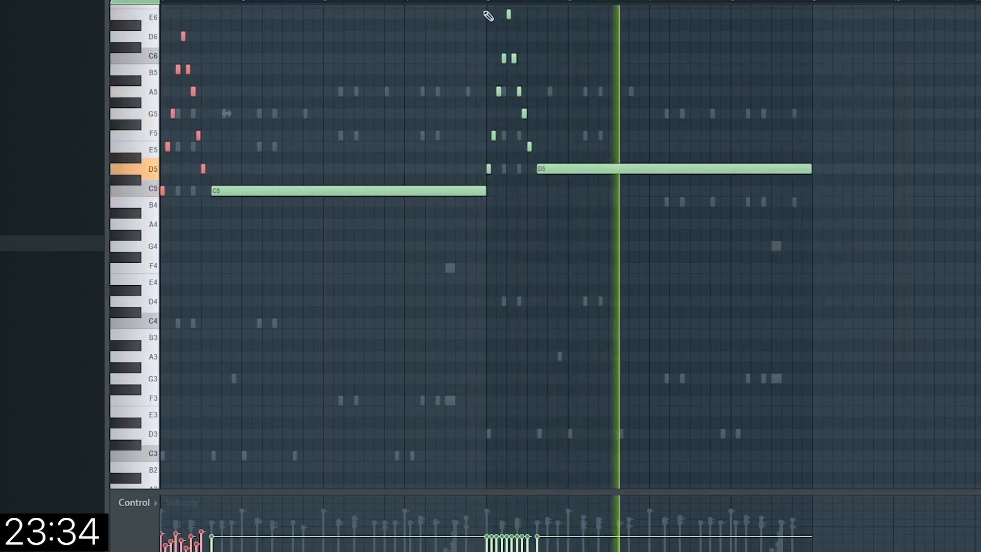
pyautogui.moveTo(491, 8); pyautogui.dragTo(537, 172)
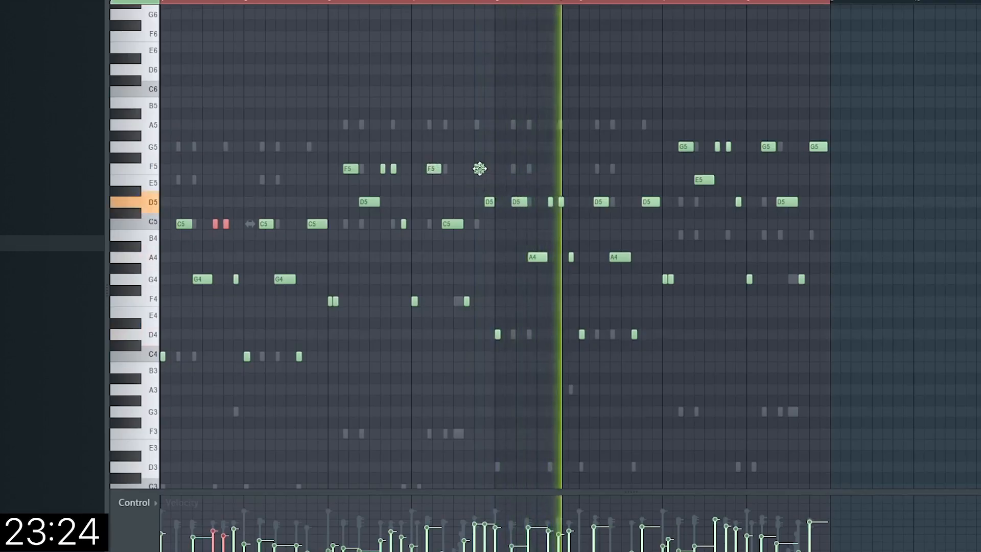
# Step: Select the short notes at the end of bar 4 in the melody
pyautogui.moveTo(470, 143); pyautogui.dragTo(501, 226)
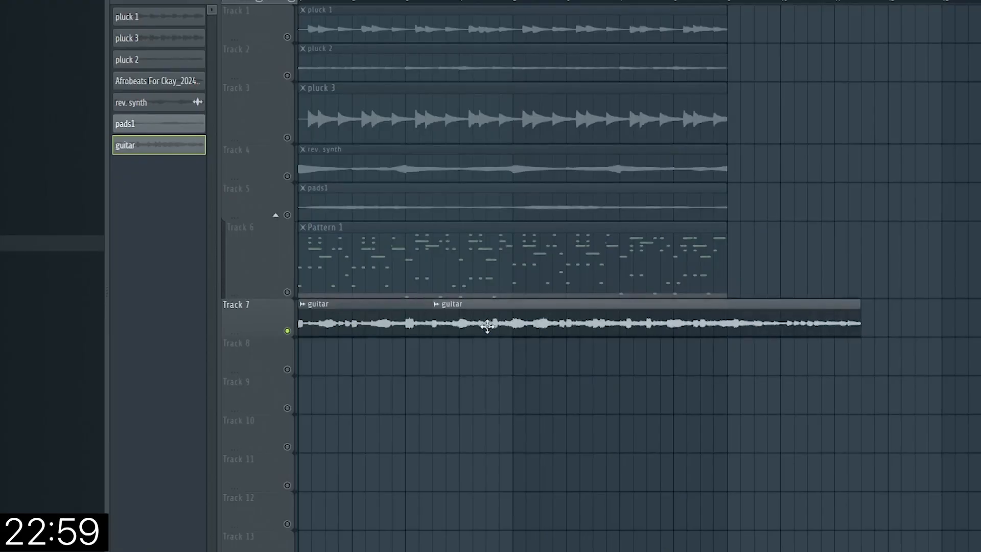
# Step: Copy the guitar clip from Track 7 onto Track 8 and unmute Track 8
pyautogui.moveTo(489, 334); pyautogui.dragTo(489, 373)
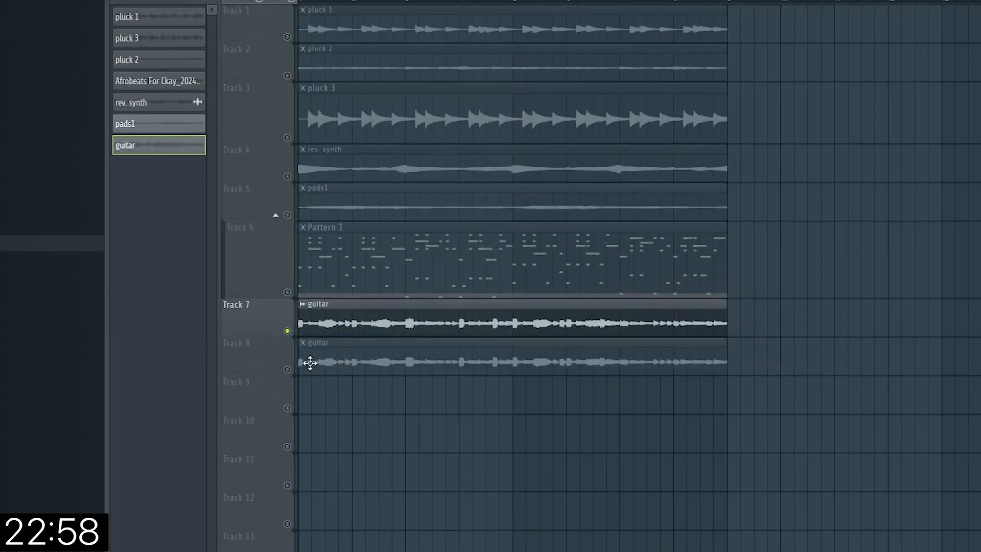
pyautogui.click(288, 370)
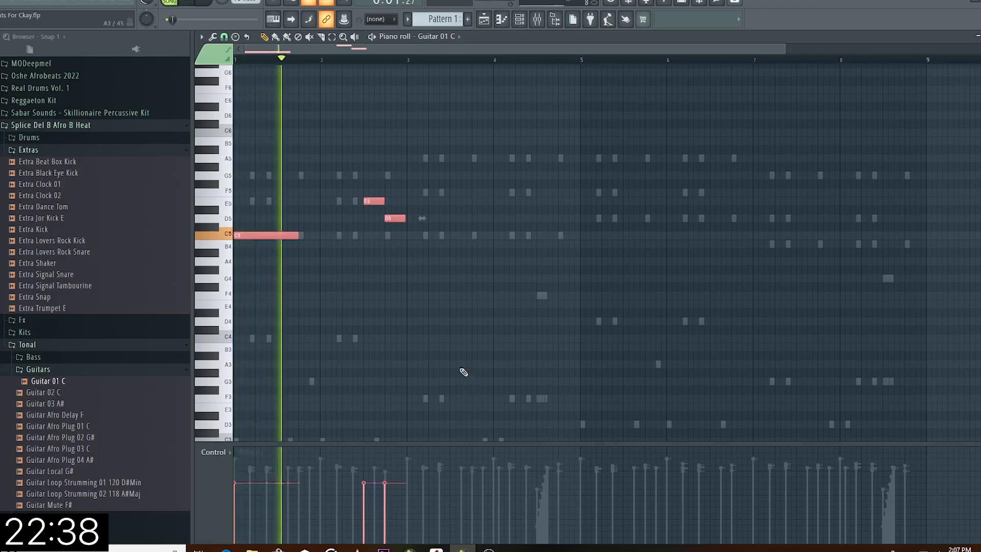
# Step: Add an F4 note at the start of bar 3 in the Guitar 01 C melody
pyautogui.scroll(-1, 439, 305)
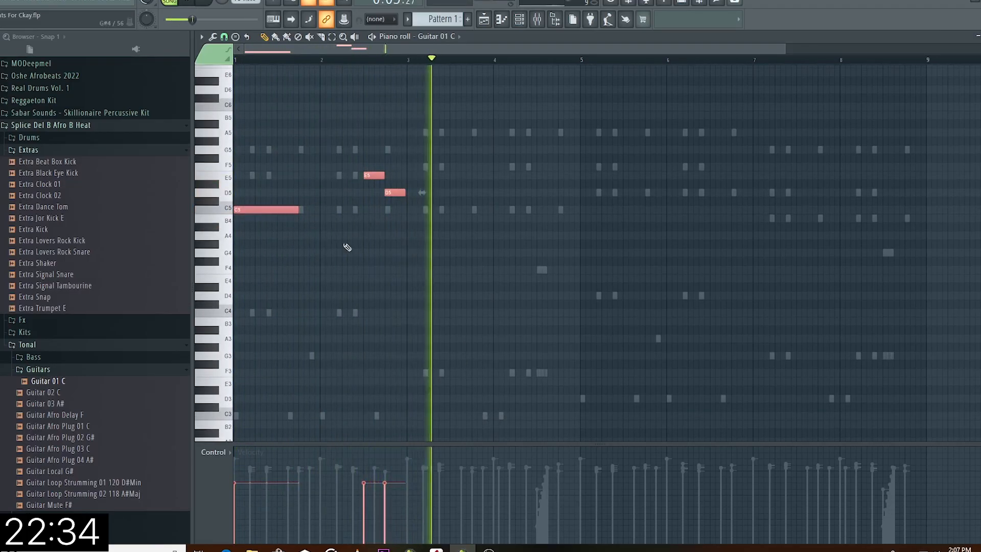
pyautogui.click(415, 270)
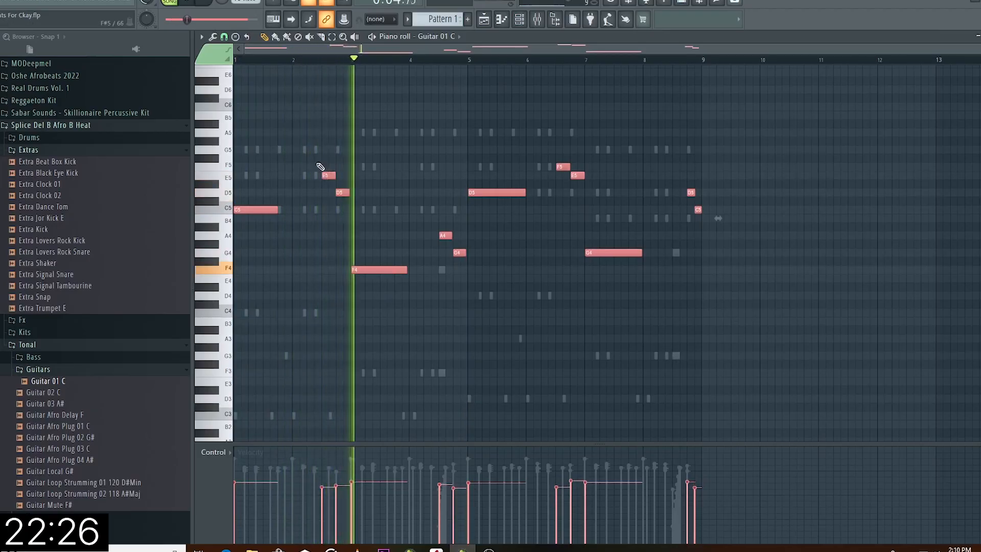
# Step: Select the short note pairs in bars 2, 6 and 8 of the guitar melody in turn and vary their velocities
pyautogui.moveTo(329, 171); pyautogui.dragTo(346, 217)
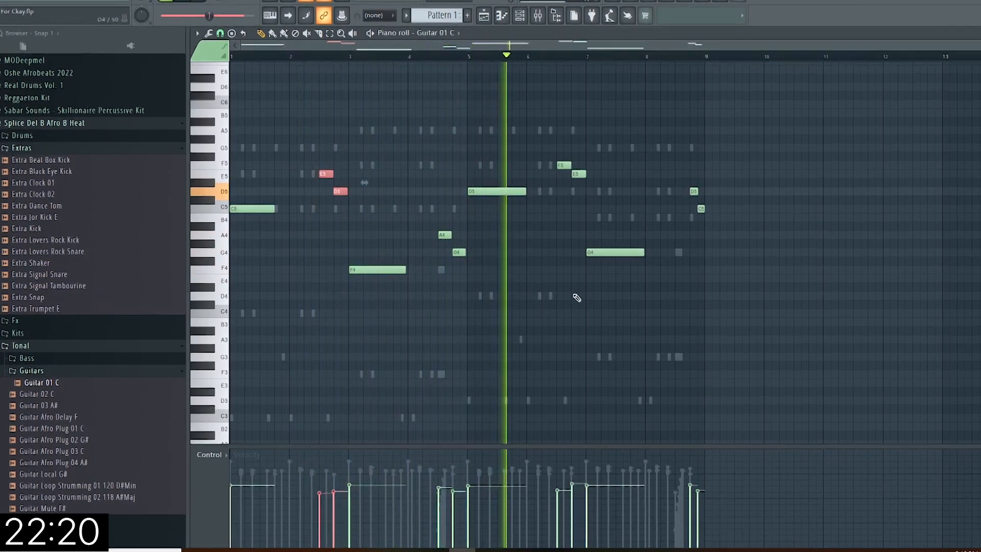
pyautogui.moveTo(550, 147); pyautogui.dragTo(582, 193)
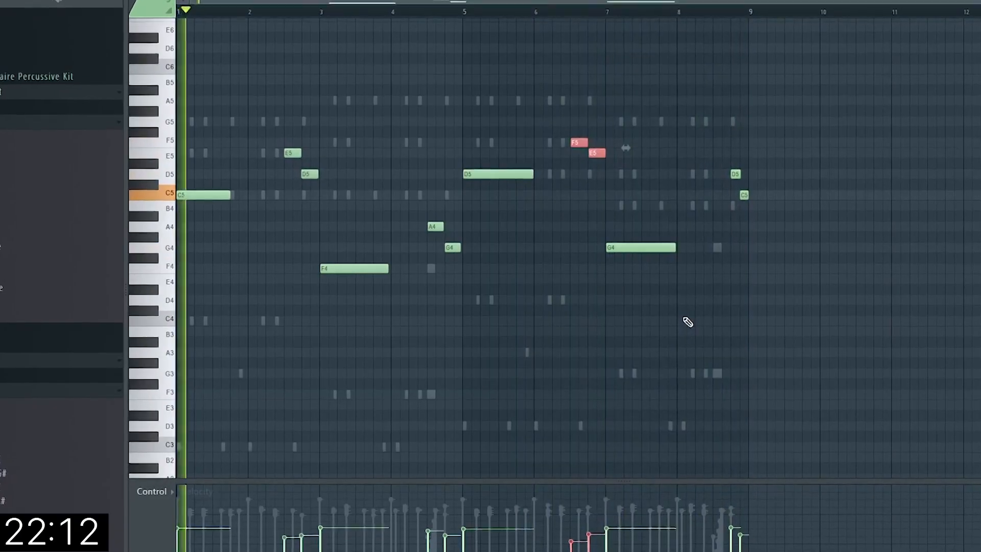
pyautogui.moveTo(720, 150); pyautogui.dragTo(754, 207)
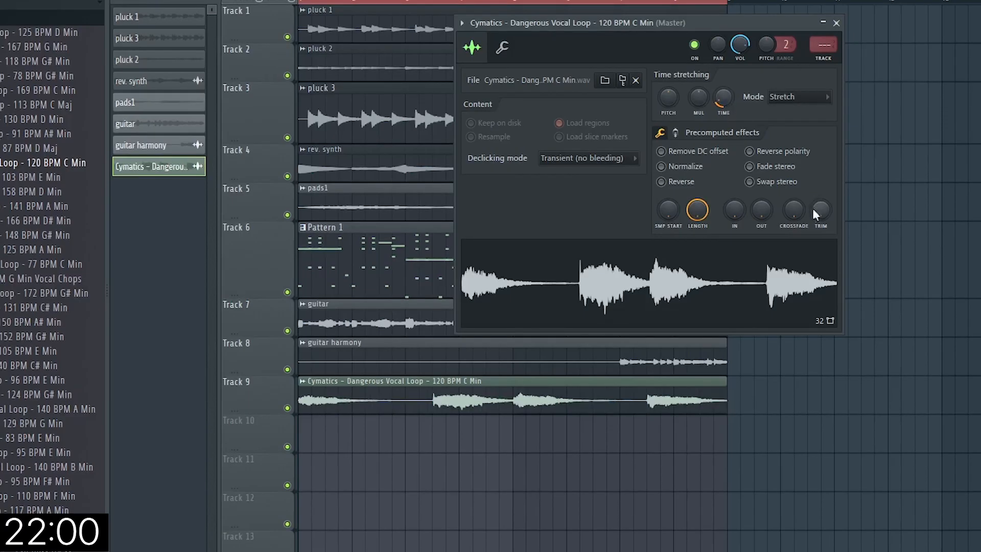
# Step: Play the arrangement with the Cymatics Dangerous Vocal Loop, reverse its #3 clip and close the clip's settings
pyautogui.press('space')
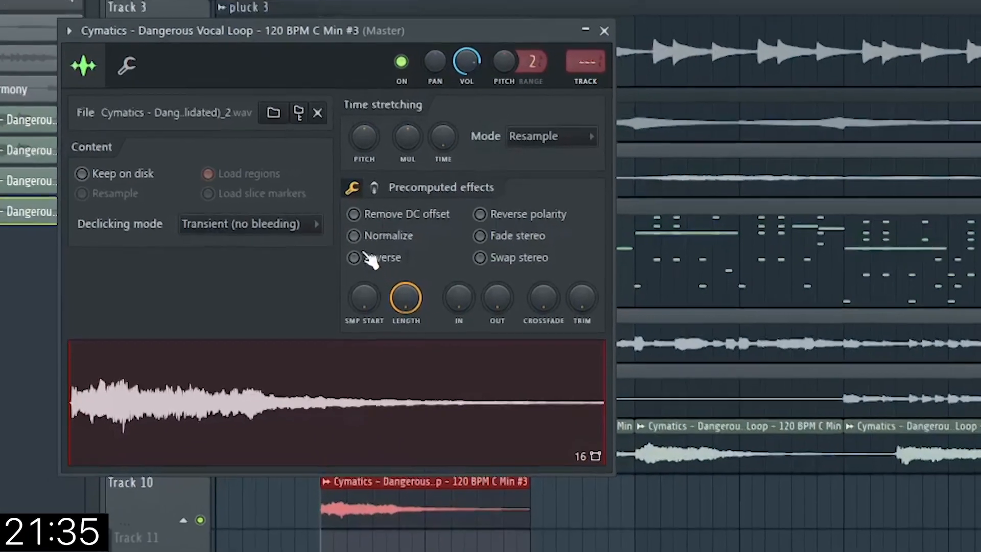
pyautogui.click(376, 260)
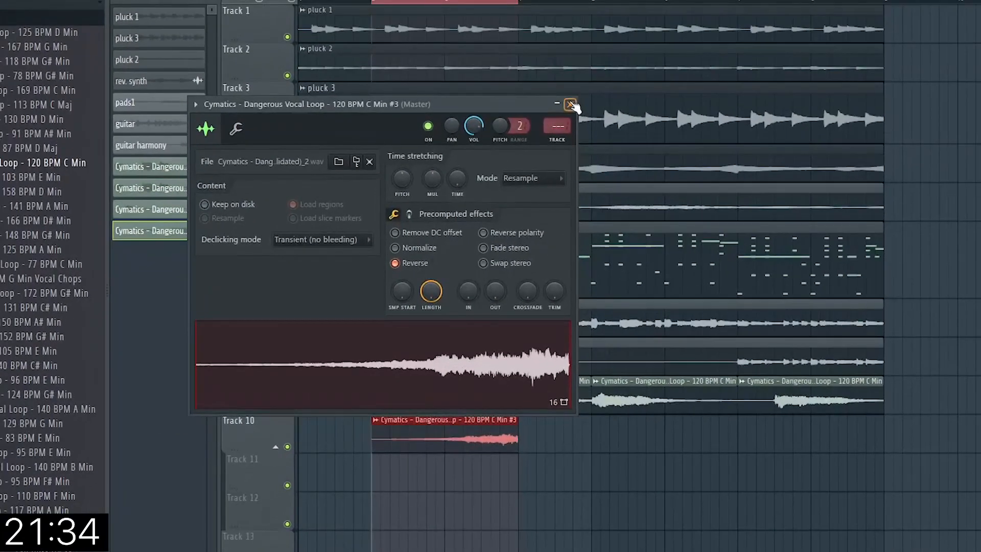
pyautogui.click(571, 105)
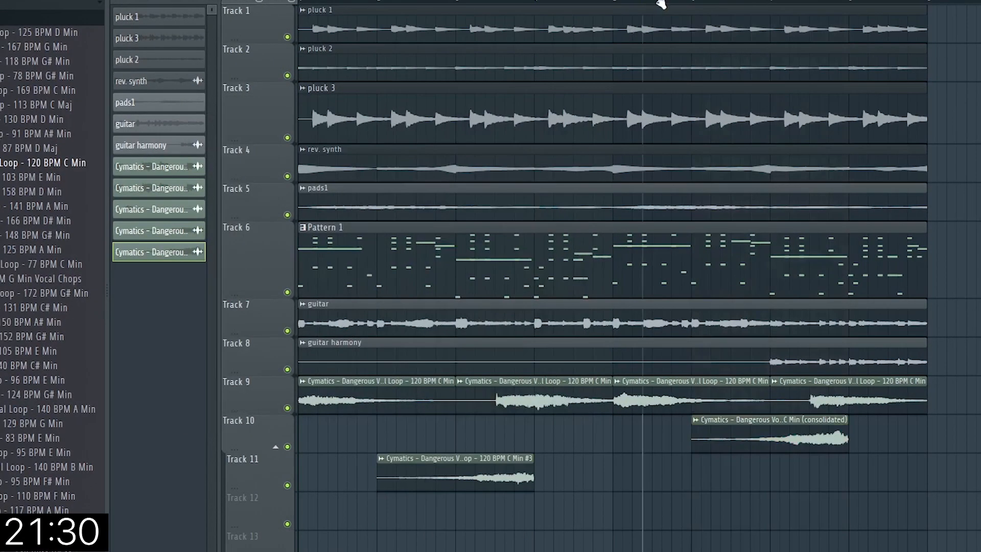
# Step: Play the arrangement with the reversed vocal clips and move the Track 11 clip up to Track 10
pyautogui.press('space')
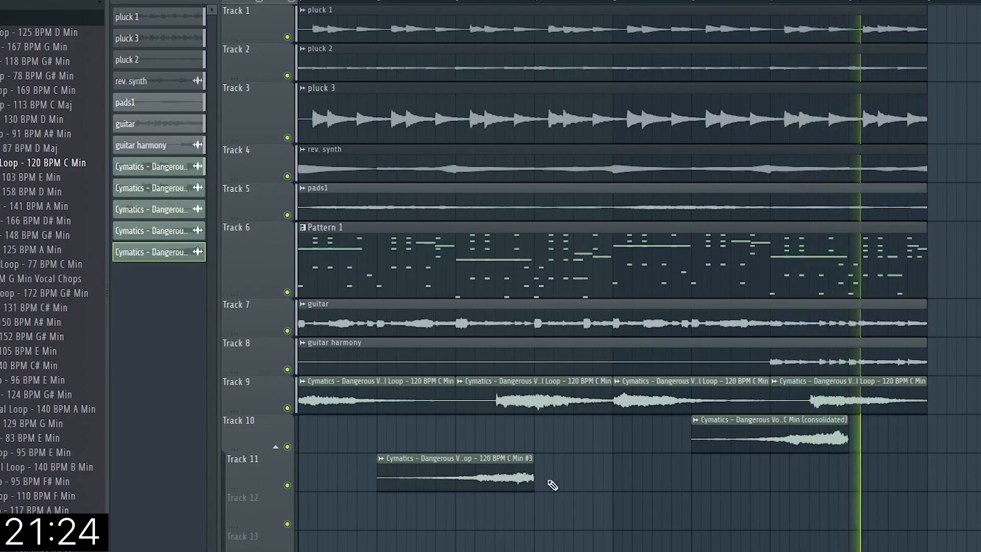
pyautogui.click(456, 470)
pyautogui.moveTo(458, 432); pyautogui.dragTo(463, 423)
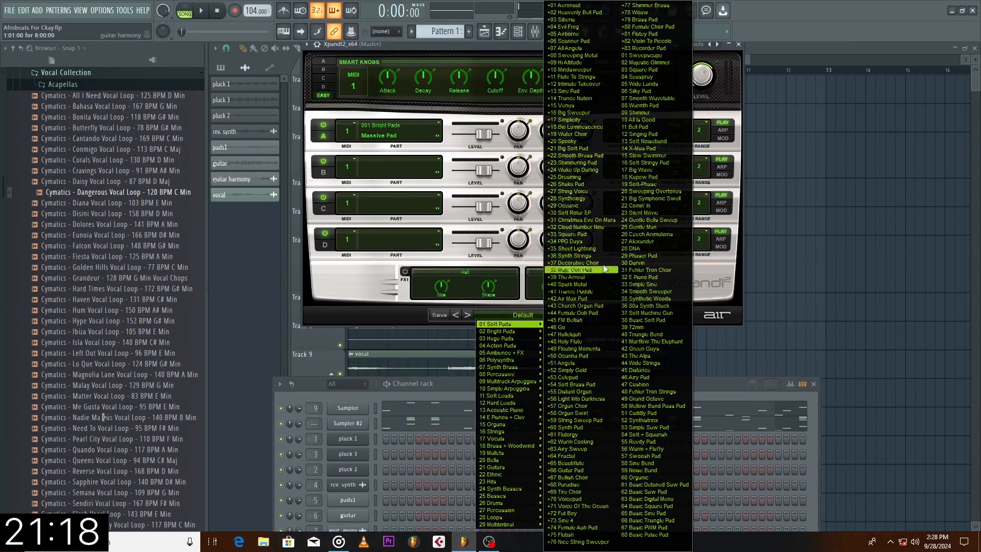
# Step: Load the +02 Heavenly Bell Pad preset in Xpand!2, open its channel's piano roll and close the channel rack
pyautogui.click(582, 13)
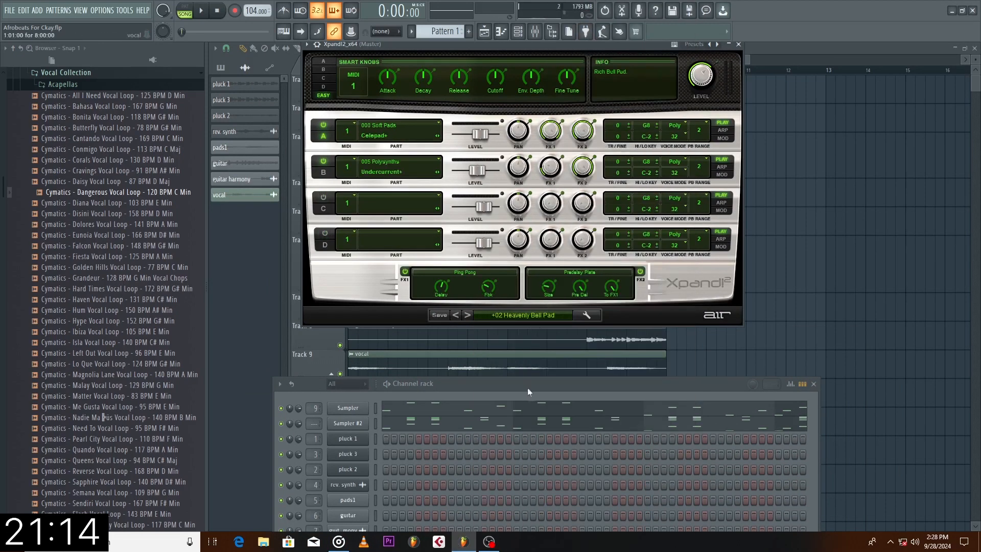
pyautogui.moveTo(494, 385); pyautogui.dragTo(522, 164)
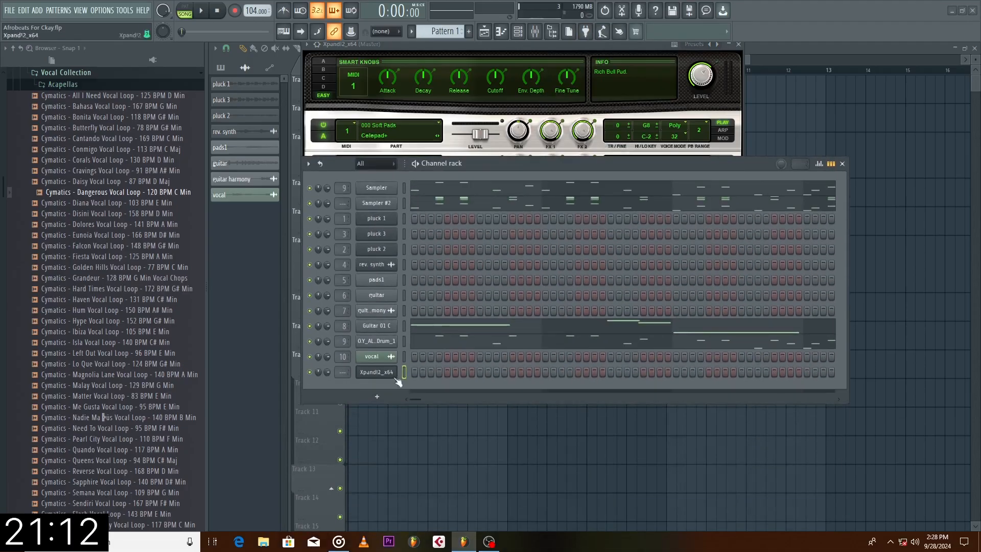
pyautogui.rightClick(385, 375)
pyautogui.click(424, 372)
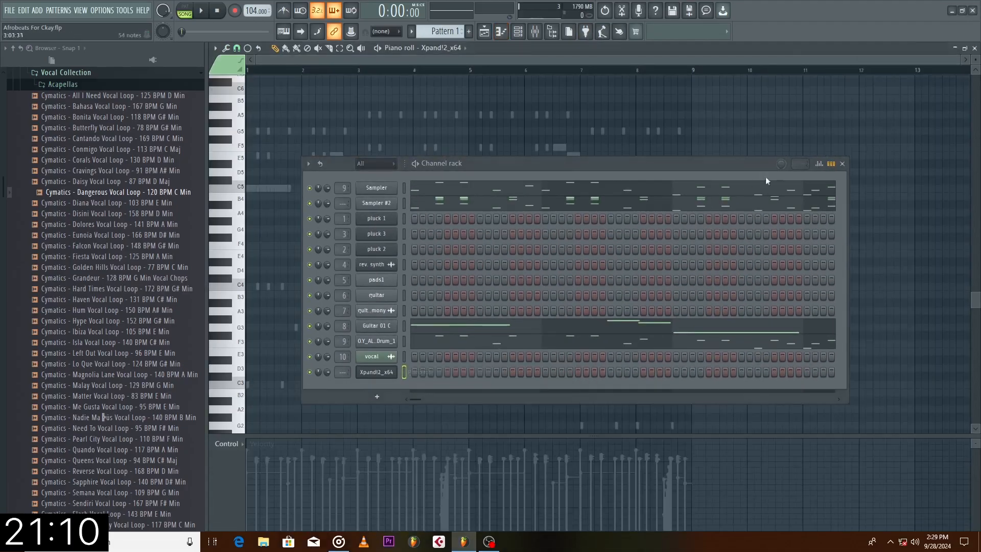
pyautogui.click(844, 164)
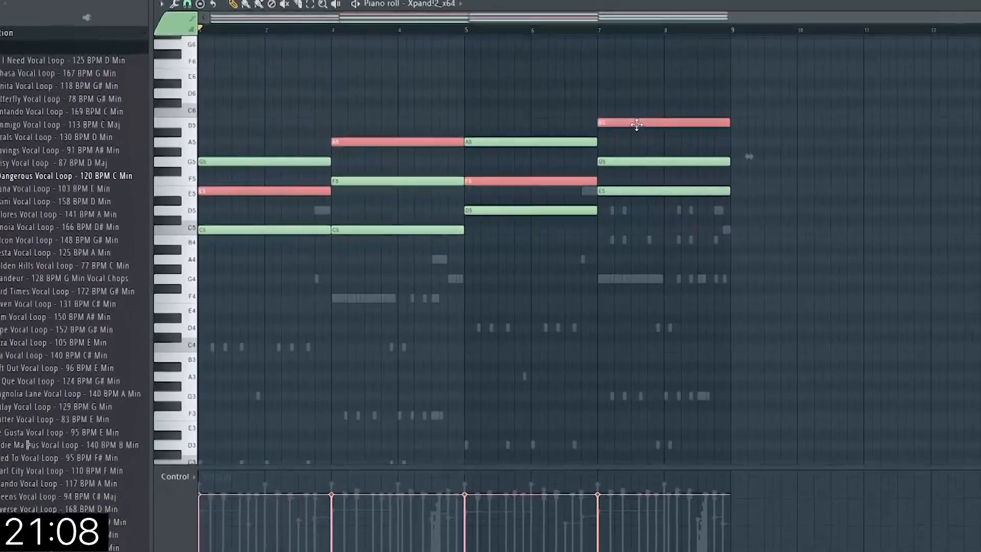
# Step: Raise the selected E5, A5, F5 and B5 chord notes by one octave and play the chords
pyautogui.press('space')
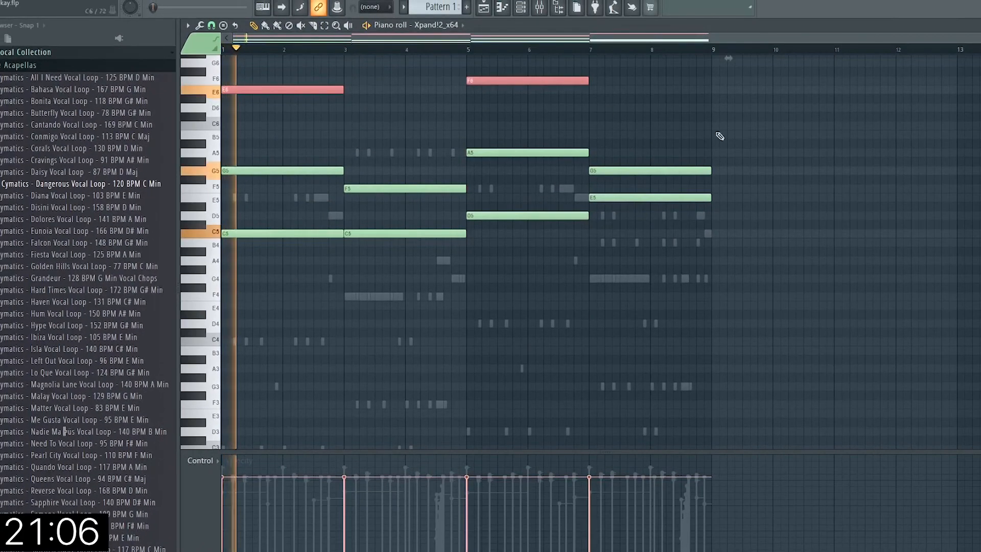
pyautogui.scroll(4, 555, 406)
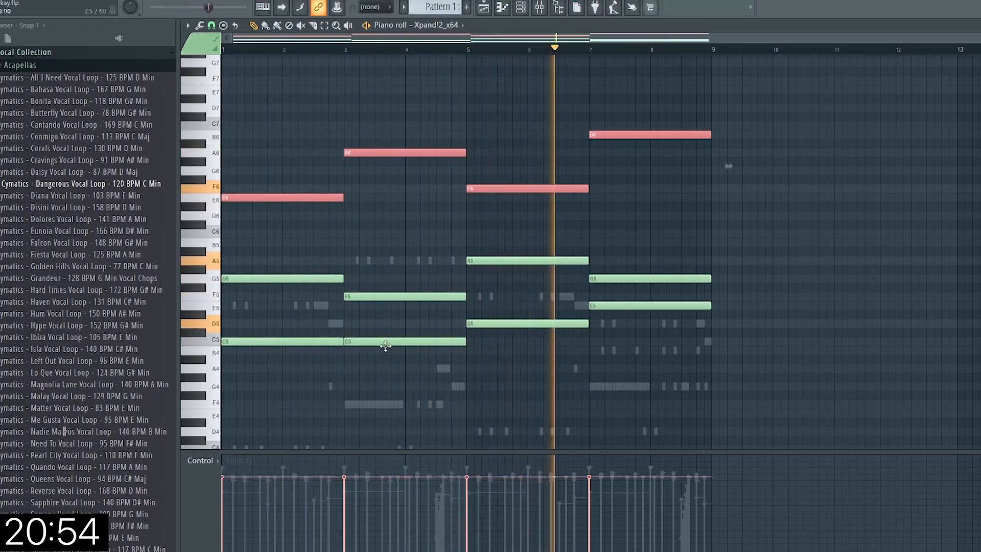
# Step: Select all the Xpand!2 chord notes and shorten the time selection so it ends at bar 9
pyautogui.hotkey('ctrl', 'a')
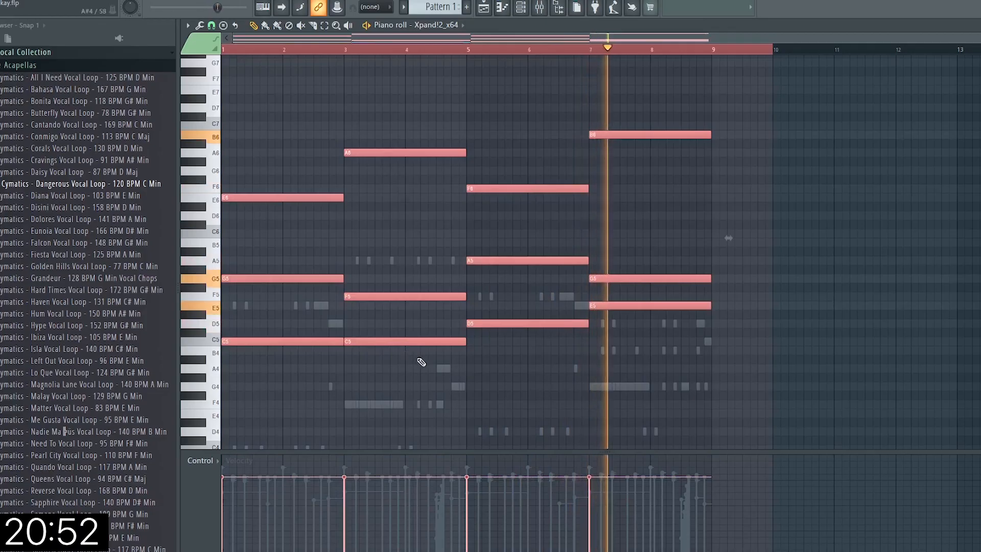
pyautogui.moveTo(774, 53); pyautogui.dragTo(714, 60)
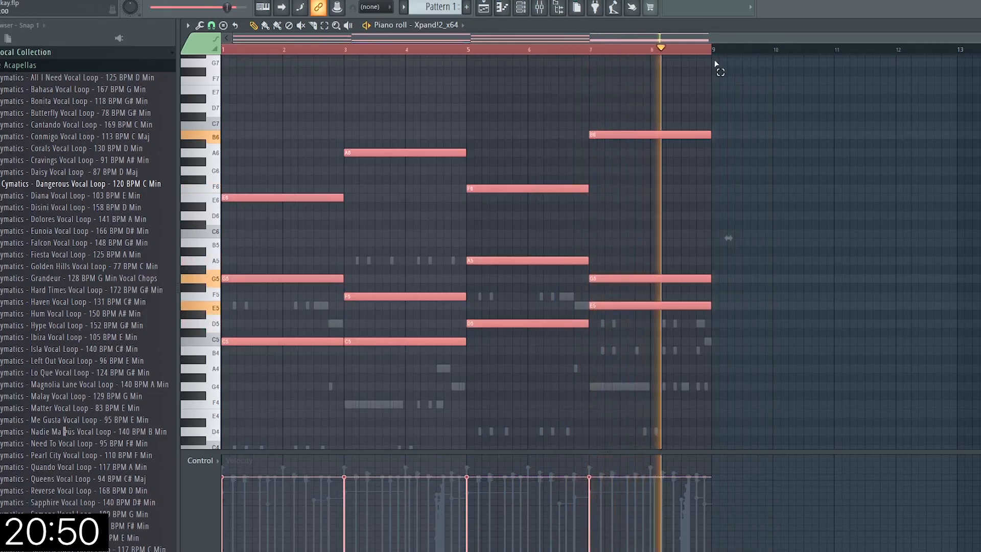
pyautogui.click(746, 214)
pyautogui.scroll(2, 749, 291)
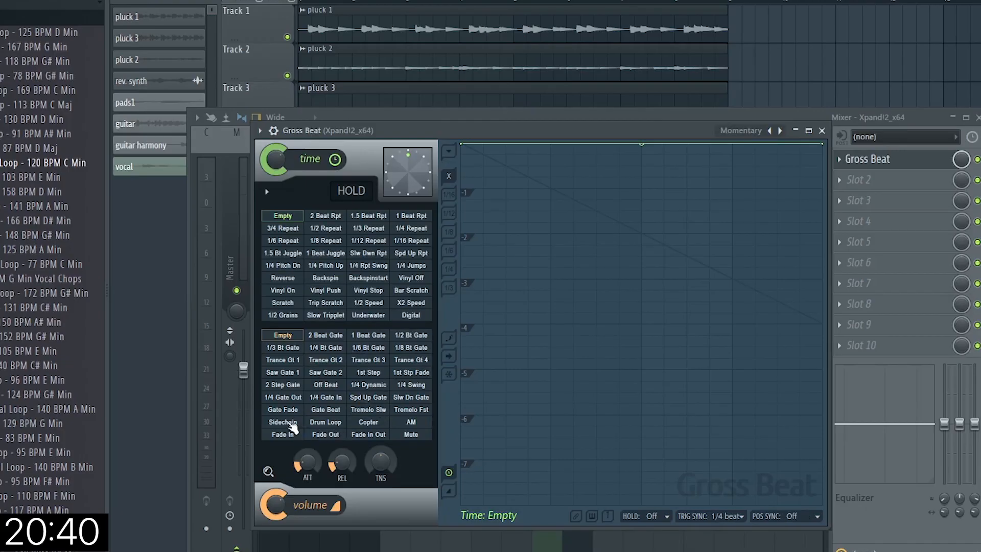
# Step: Apply Gross Beat's Sidechain volume preset to the Xpand!2 mixer track and straighten its envelope curves into linear ramps
pyautogui.click(284, 422)
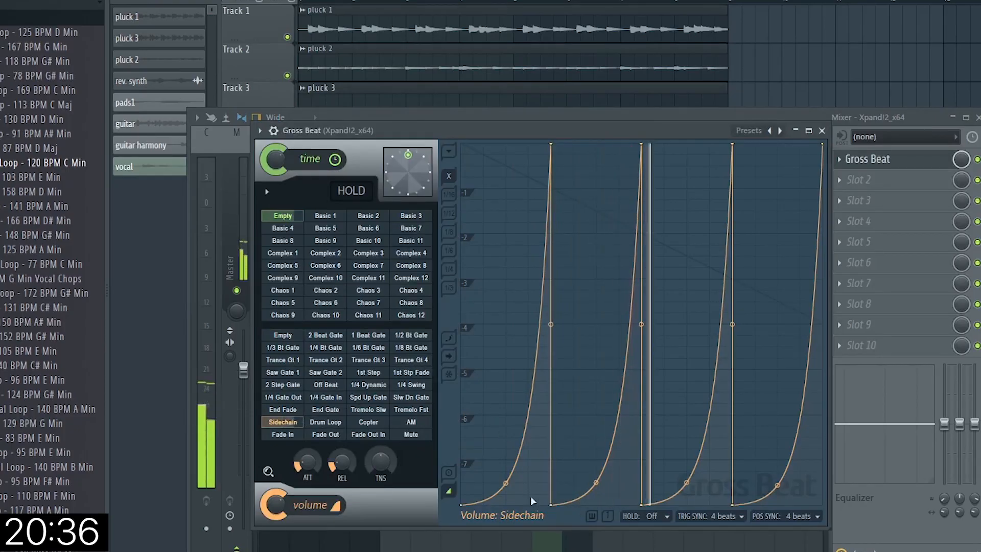
pyautogui.moveTo(506, 483); pyautogui.dragTo(504, 483)
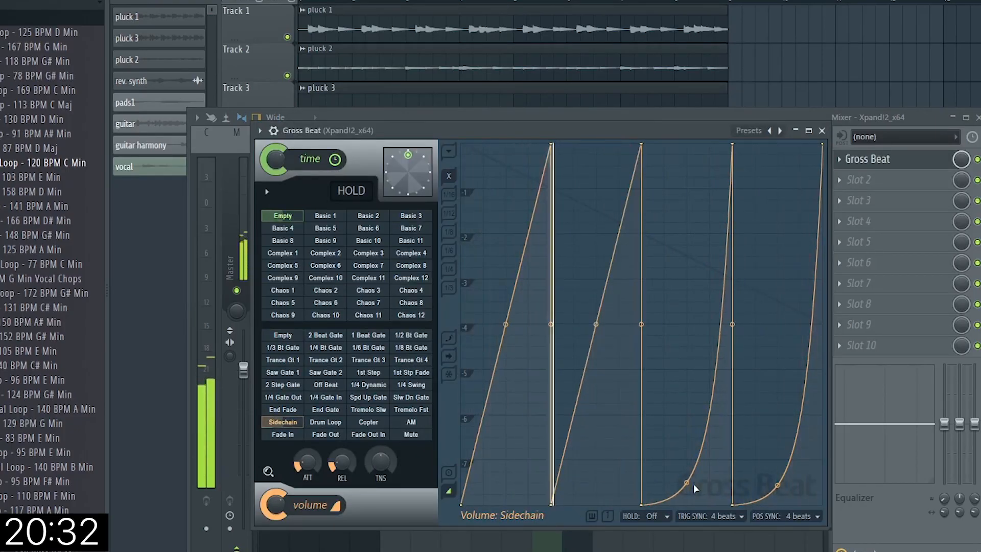
pyautogui.moveTo(684, 485); pyautogui.dragTo(779, 483)
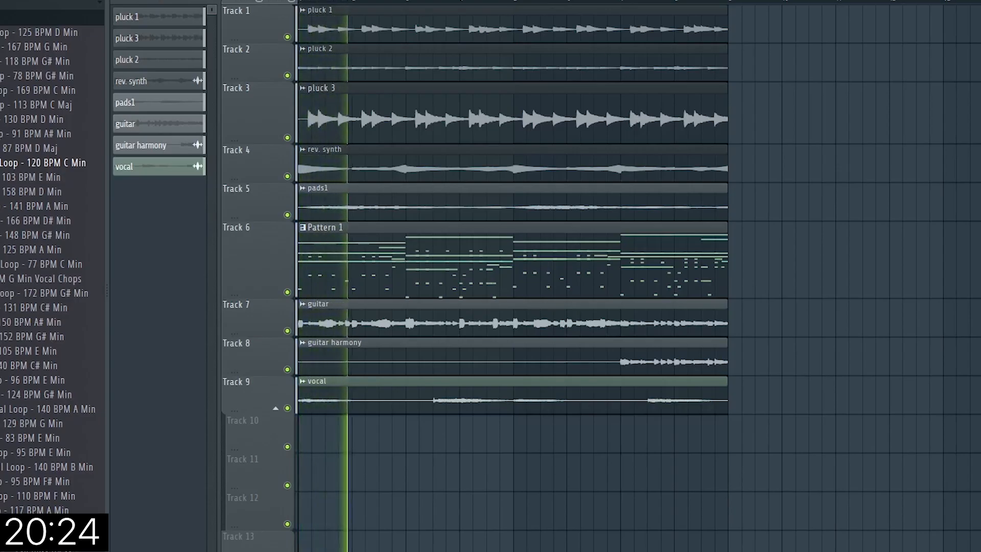
# Step: Split Pattern 1 by channel into separate playlist clips and close the channel rack
pyautogui.press('F6')
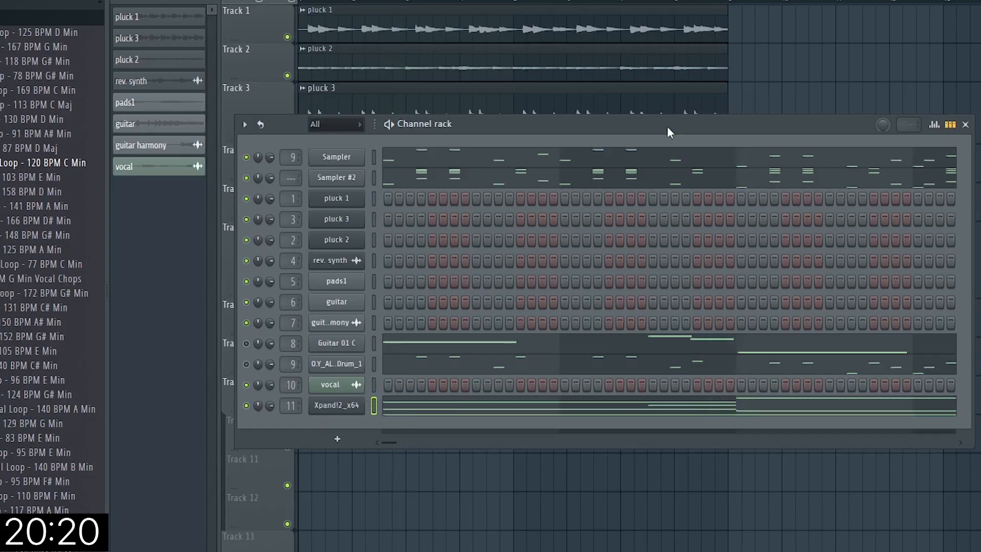
pyautogui.moveTo(667, 126); pyautogui.dragTo(871, 372)
pyautogui.moveTo(777, 379); pyautogui.dragTo(820, 105)
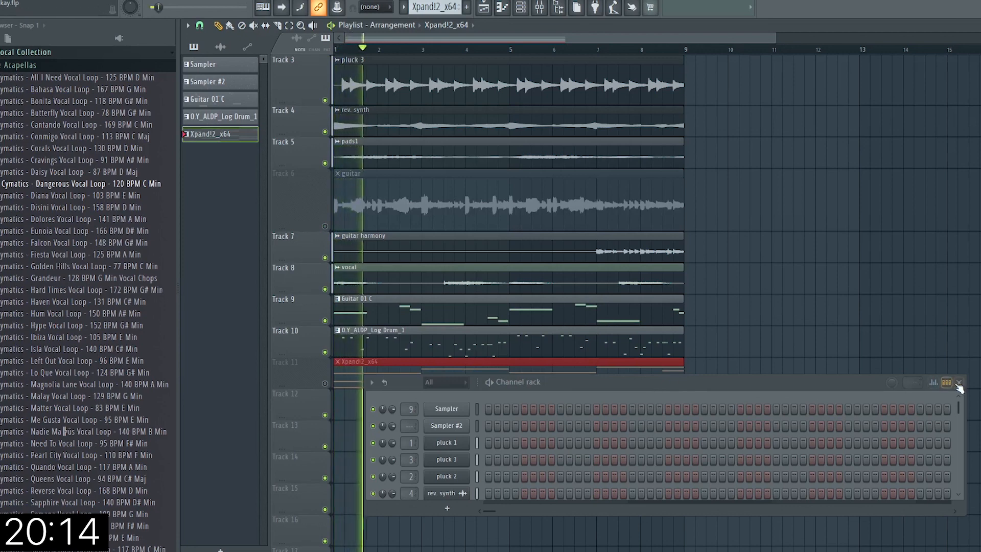
pyautogui.click(959, 384)
pyautogui.scroll(2, 569, 449)
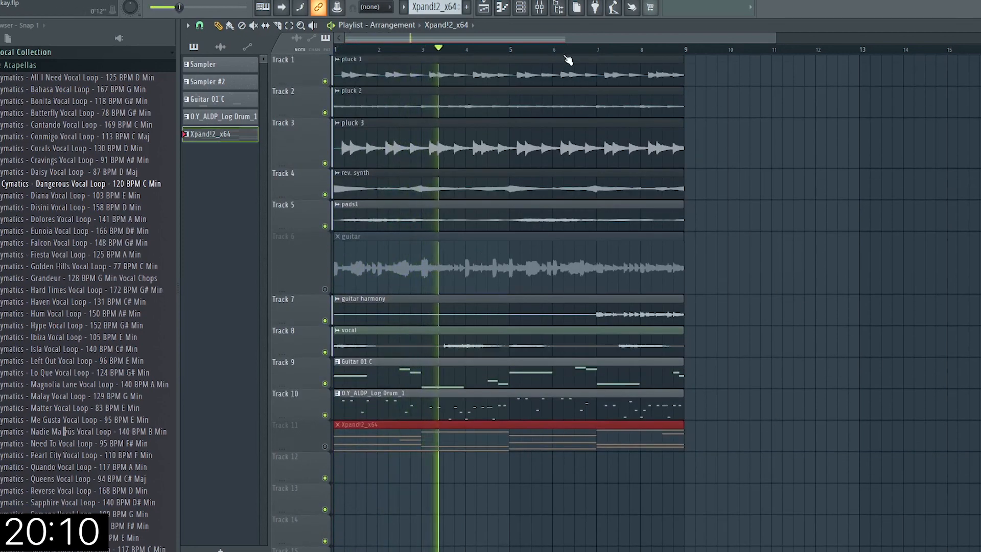
pyautogui.scroll(-2, 569, 60)
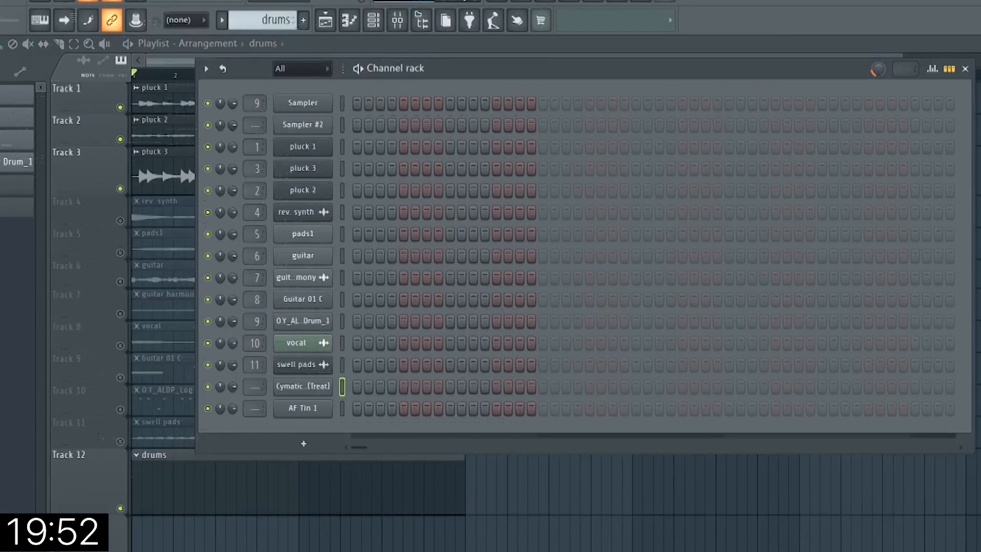
# Step: Fill each 4 steps of the Cymatics Kick (Treat) channel in the drums pattern and display the kicks in the piano roll
pyautogui.rightClick(289, 408)
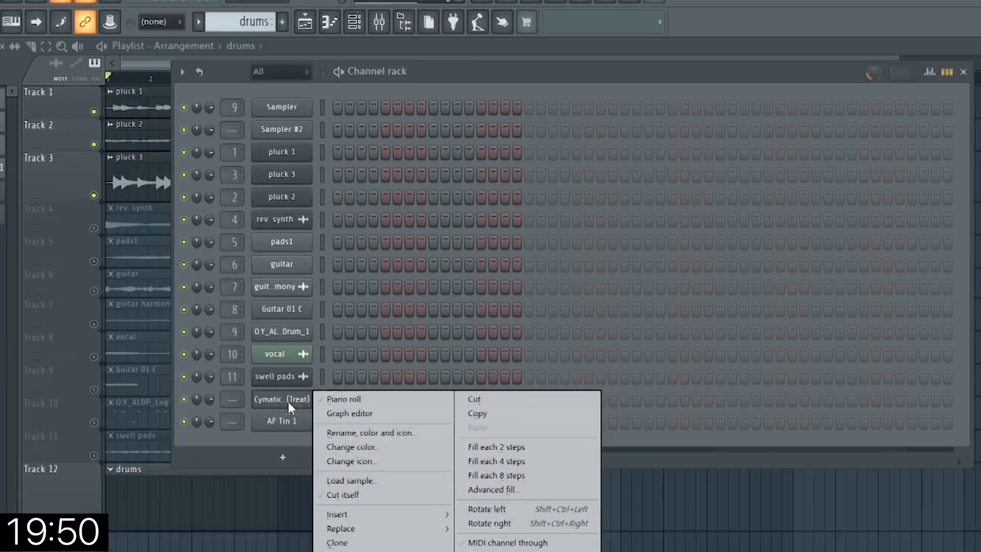
pyautogui.click(637, 341)
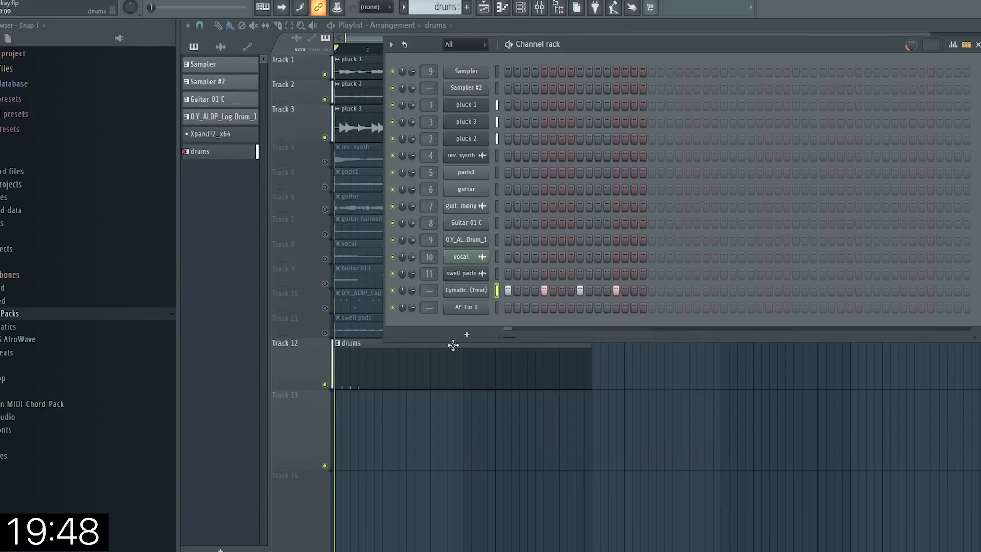
pyautogui.rightClick(485, 291)
pyautogui.click(506, 292)
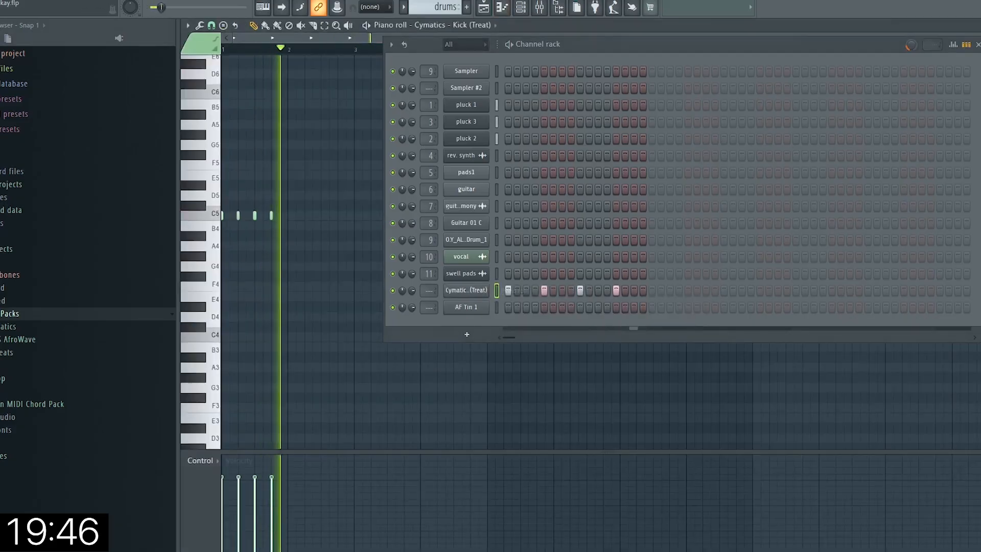
pyautogui.click(978, 45)
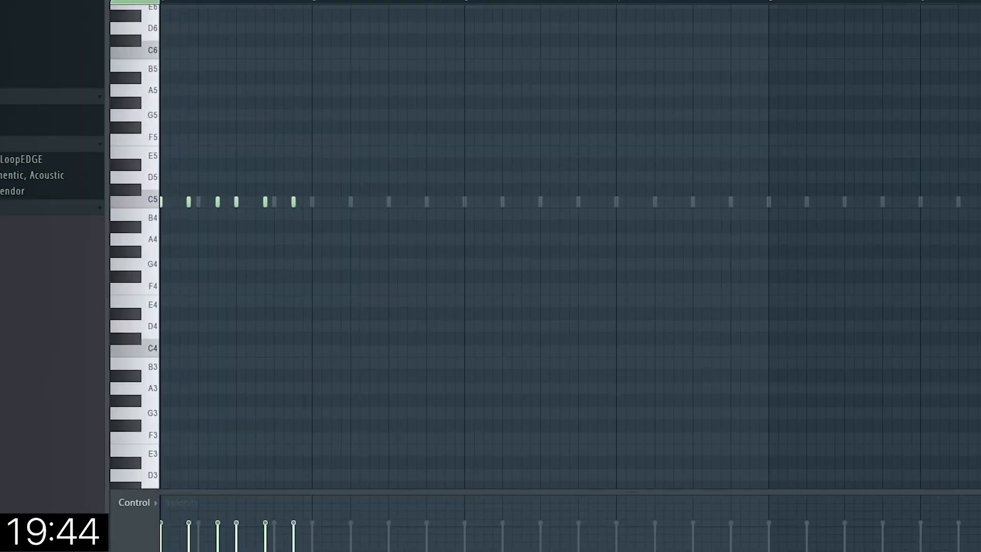
# Step: Play the one-bar percussion pattern, delete its two notes on beats 1 and 3 and repeat the bar along the drums pattern
pyautogui.press('space')
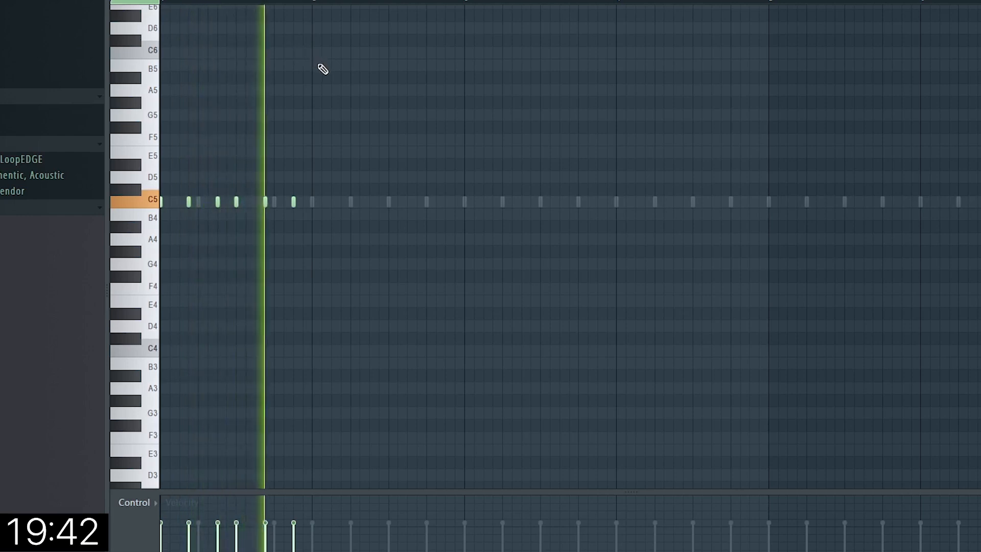
pyautogui.press('space')
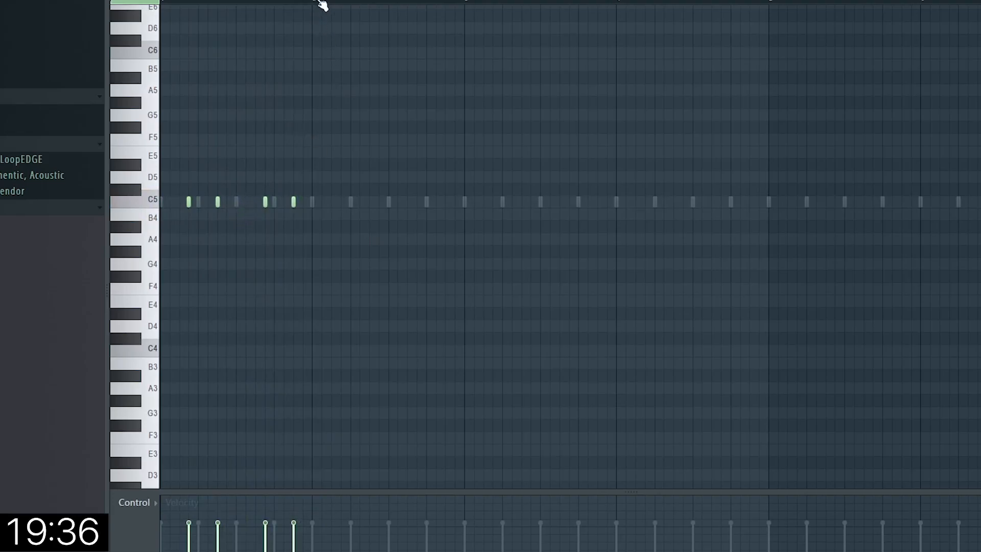
pyautogui.moveTo(322, 3); pyautogui.dragTo(161, 2)
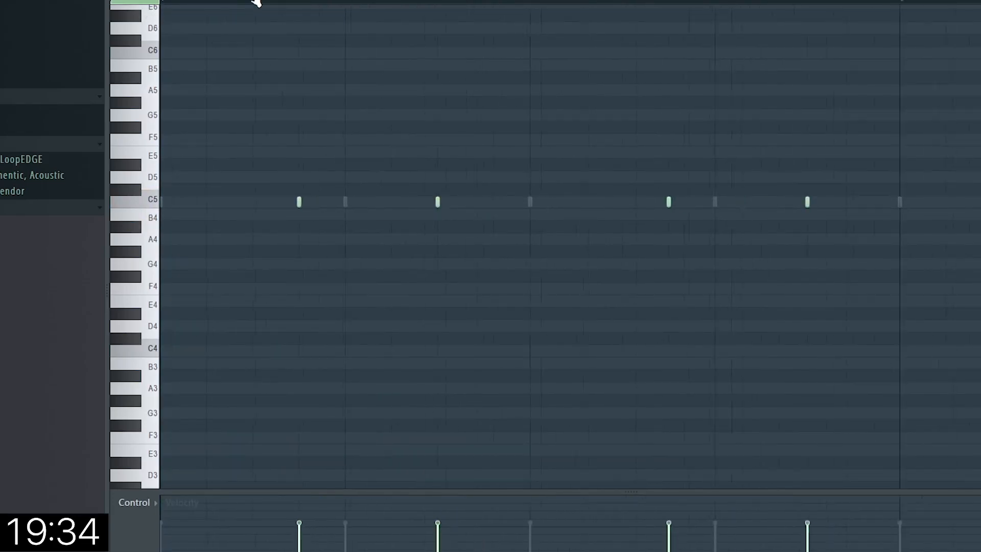
pyautogui.scroll(-3, 257, 3)
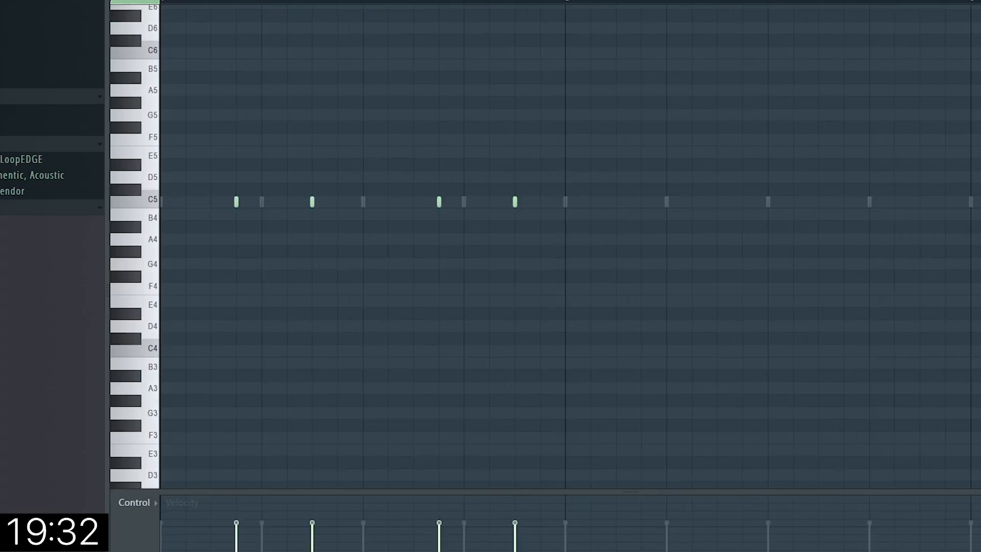
pyautogui.scroll(-3, 322, 4)
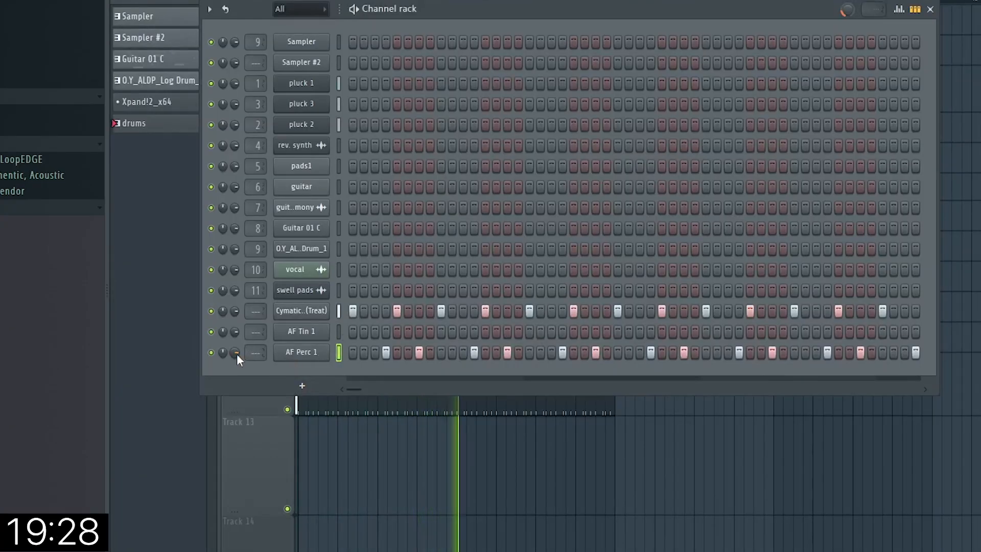
# Step: Stop playback and inspect the AF Perc 1 channel's sampler settings with the channel rack moved aside
pyautogui.press('space')
pyautogui.click(307, 354)
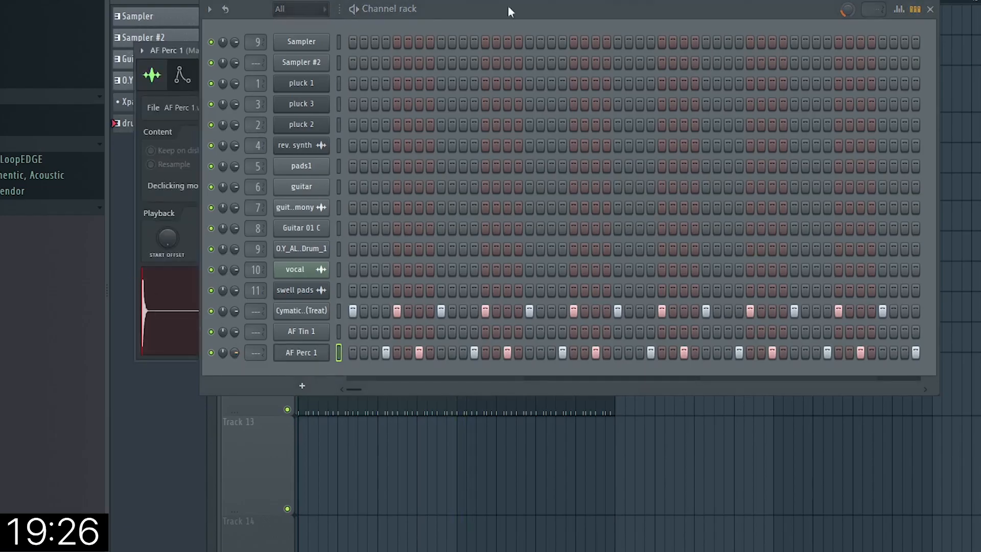
pyautogui.moveTo(508, 10); pyautogui.dragTo(833, 70)
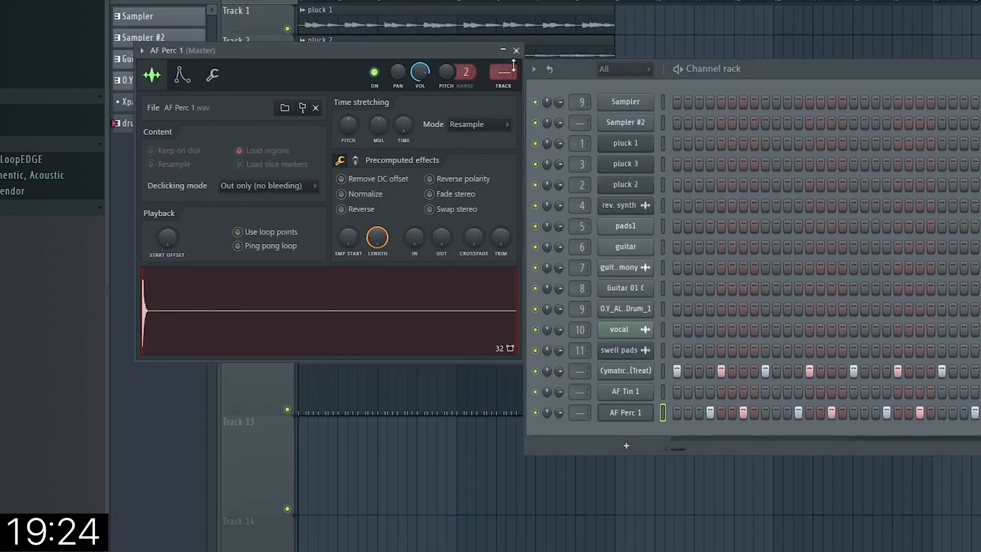
pyautogui.click(516, 50)
pyautogui.moveTo(780, 67); pyautogui.dragTo(528, 0)
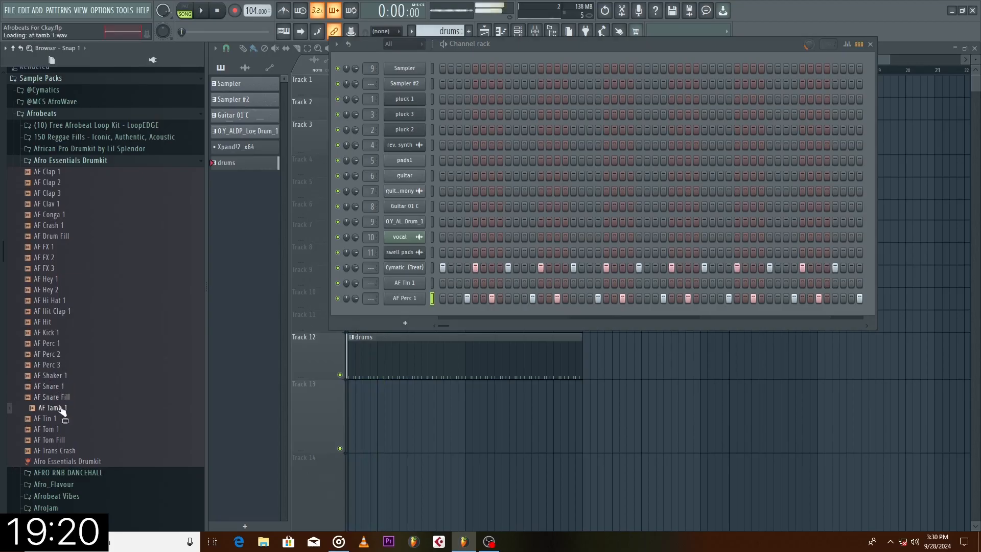
pyautogui.scroll(3, 66, 308)
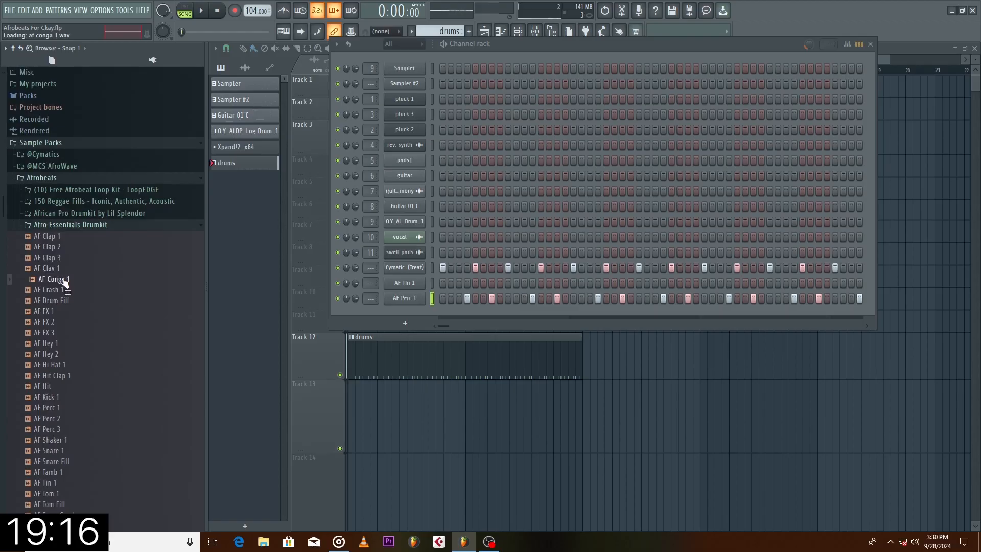
pyautogui.scroll(-8, 67, 286)
pyautogui.scroll(5, 71, 285)
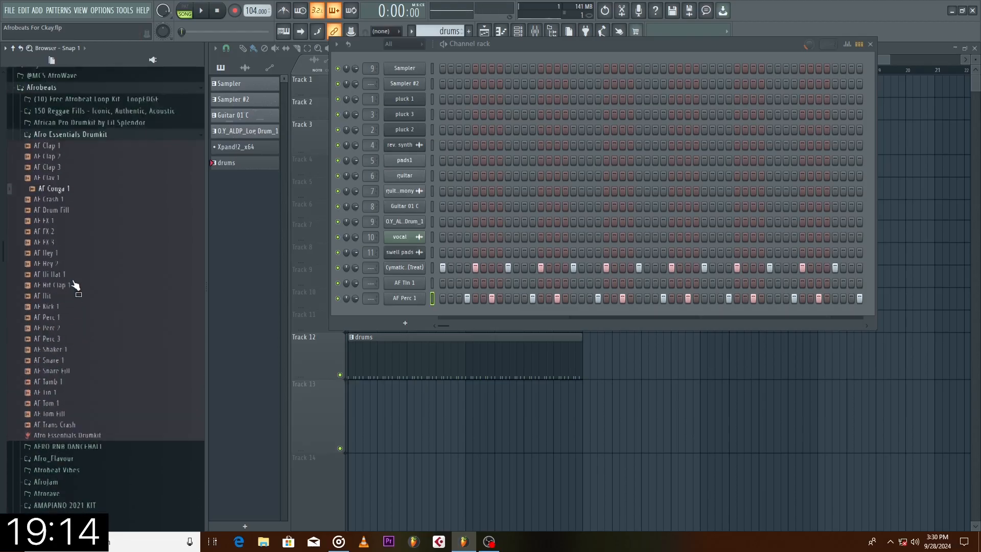
pyautogui.scroll(4, 76, 285)
pyautogui.click(60, 155)
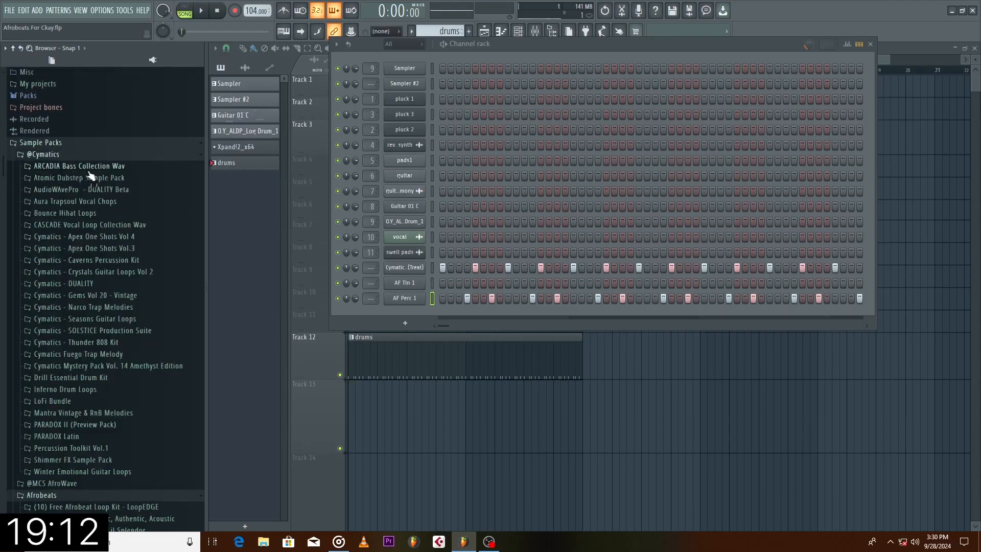
pyautogui.click(58, 321)
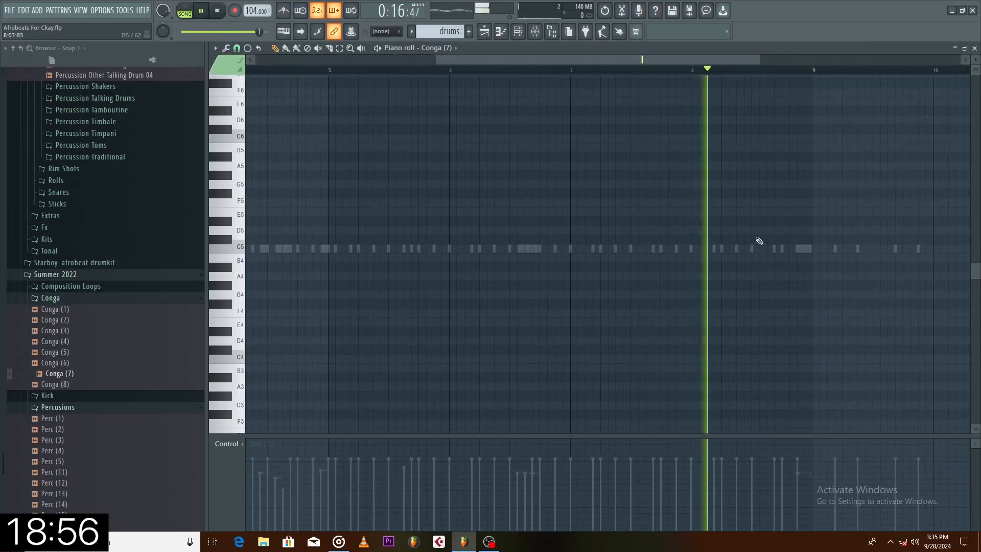
# Step: Add a short C5 note for Conga (7) just past the middle of bar 8 and play that section
pyautogui.press('space')
pyautogui.click(766, 251)
pyautogui.press('space')
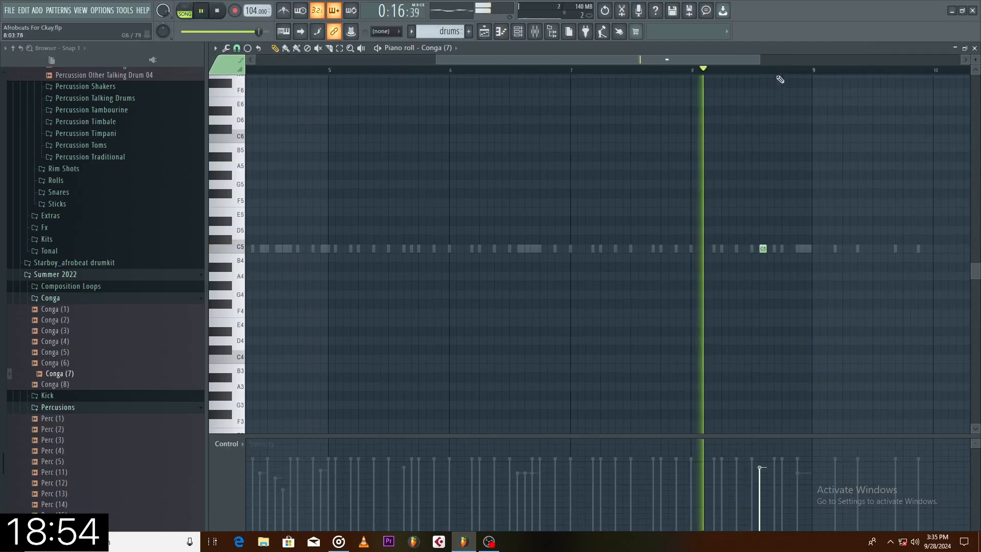
pyautogui.scroll(3, 777, 74)
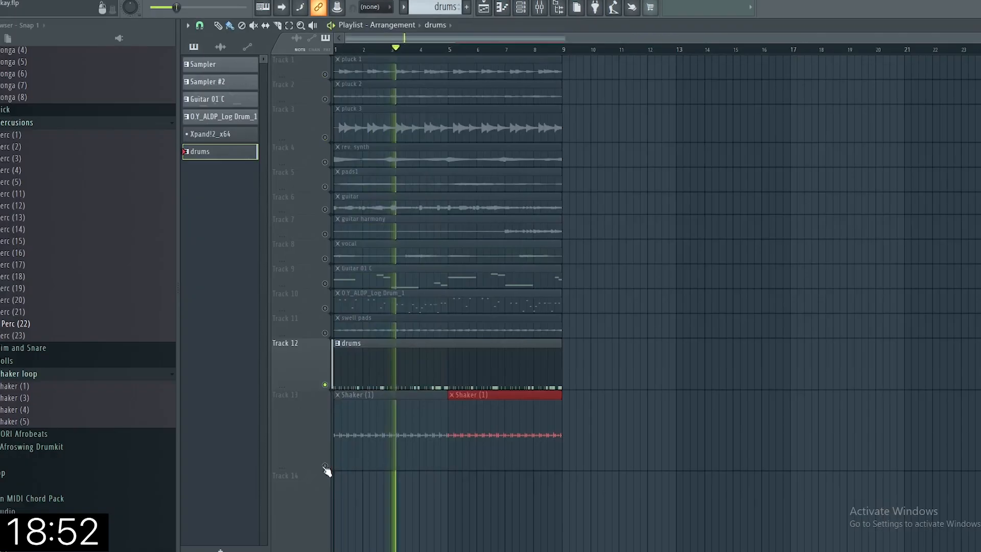
# Step: Unmute Track 13 with the Shaker (1) clips and open the mixer over the playlist
pyautogui.click(325, 466)
pyautogui.click(540, 8)
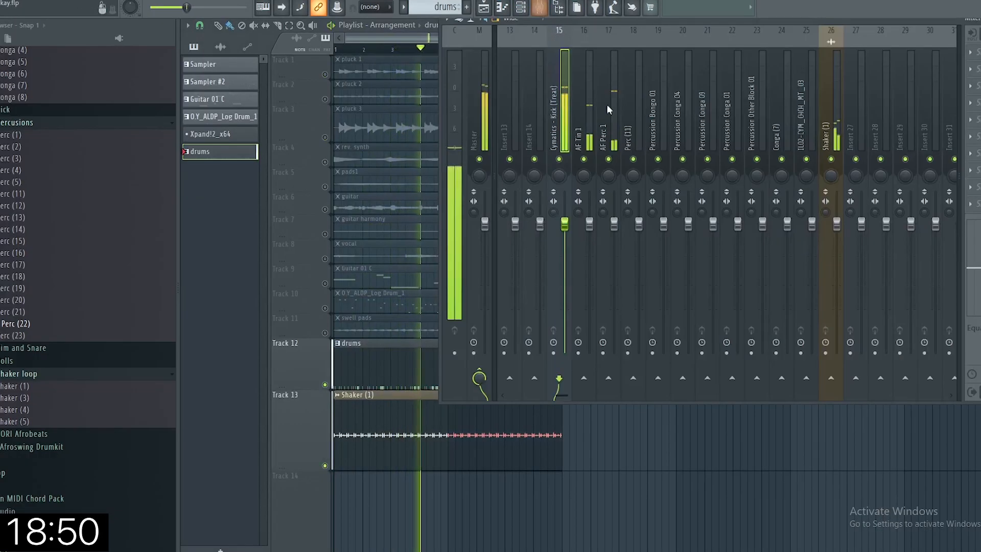
pyautogui.moveTo(638, 29); pyautogui.dragTo(542, 54)
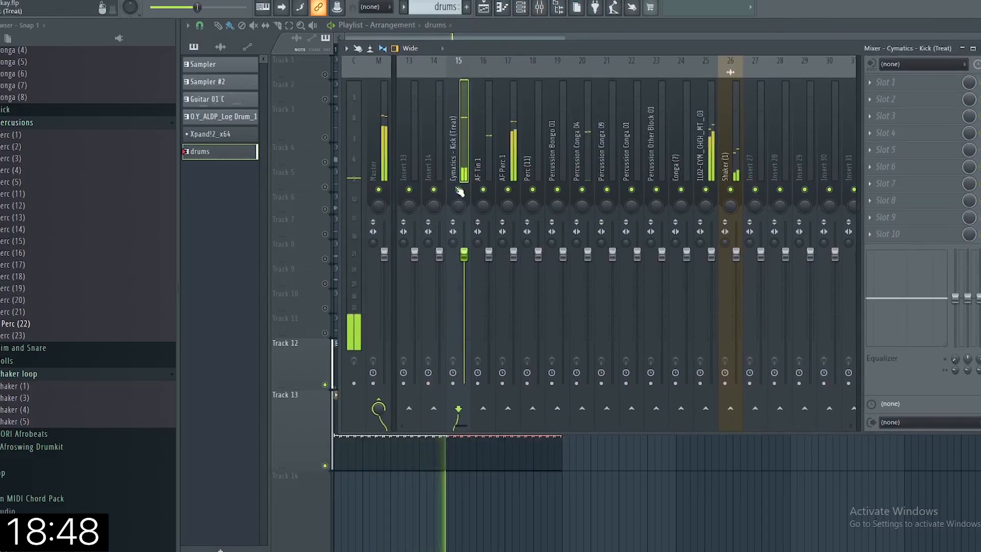
# Step: Lower the mixer levels of the Cymatics Kick (Treat), AF Perc 1 and AF Tin 1 tracks
pyautogui.moveTo(464, 268); pyautogui.dragTo(464, 318)
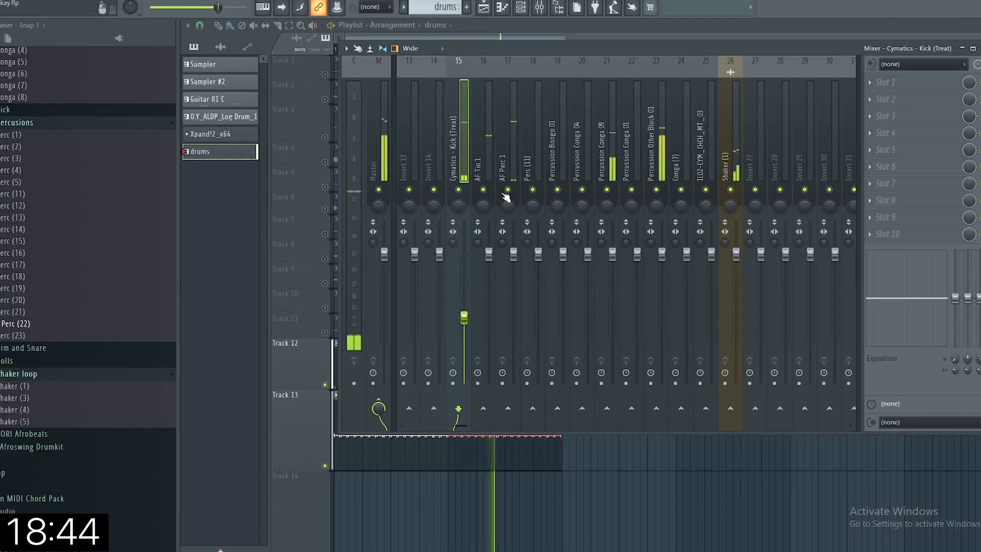
pyautogui.moveTo(514, 255); pyautogui.dragTo(514, 310)
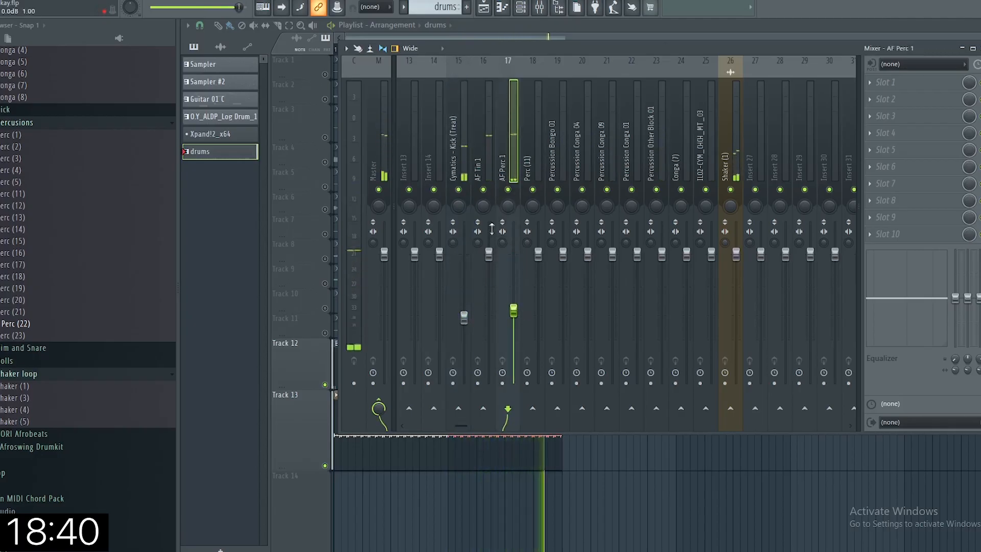
pyautogui.moveTo(489, 254); pyautogui.dragTo(489, 264)
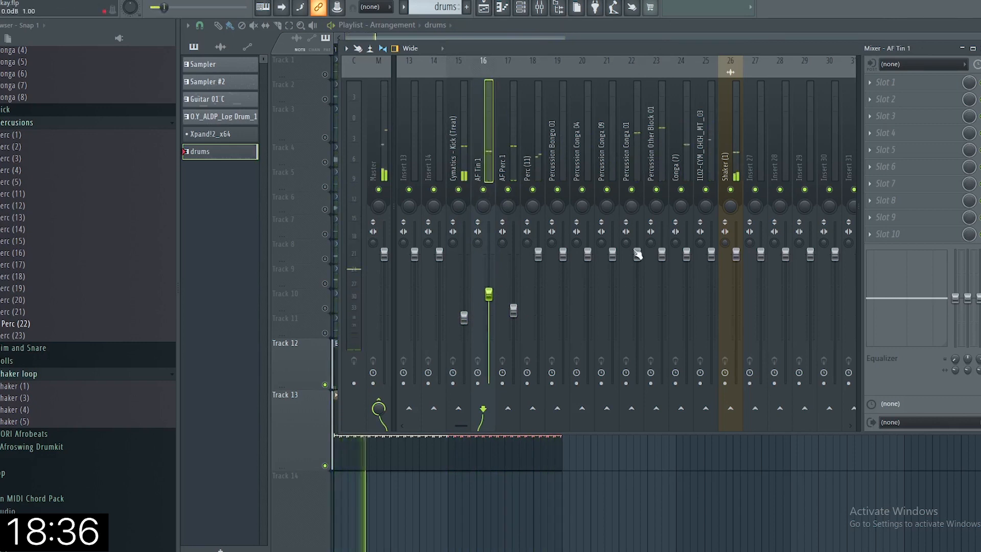
# Step: Lower the mixer levels of Percussion Conga 01, Conga 04, Bongo 01, Perc (11) and Conga 09
pyautogui.moveTo(637, 254); pyautogui.dragTo(640, 327)
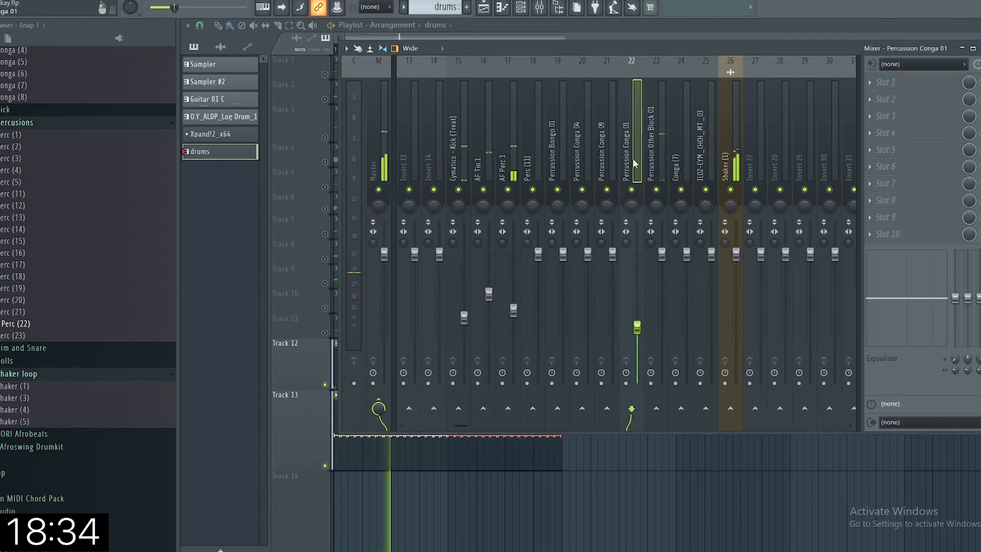
pyautogui.hscroll(3, 612, 164)
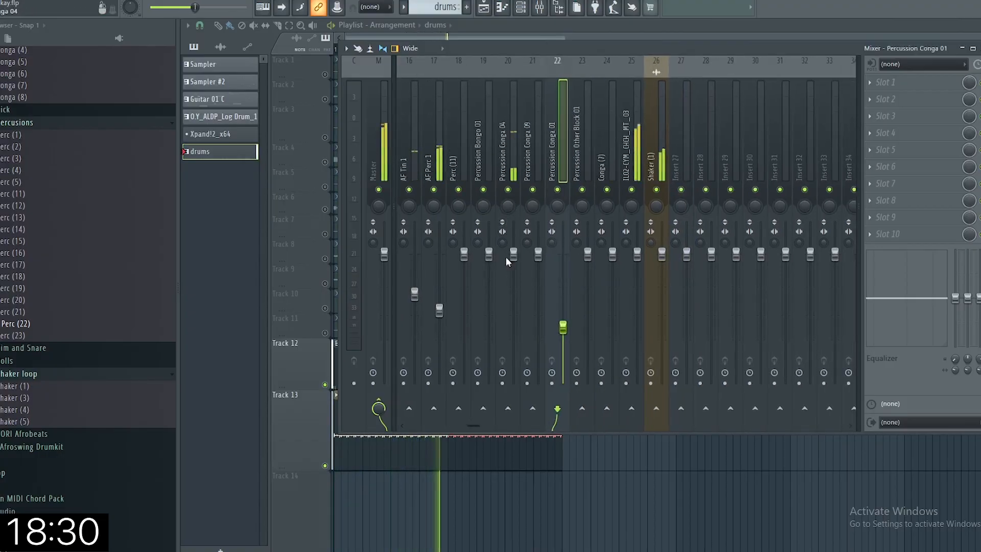
pyautogui.moveTo(513, 254); pyautogui.dragTo(516, 300)
pyautogui.moveTo(489, 254); pyautogui.dragTo(464, 282)
pyautogui.moveTo(538, 255); pyautogui.dragTo(538, 311)
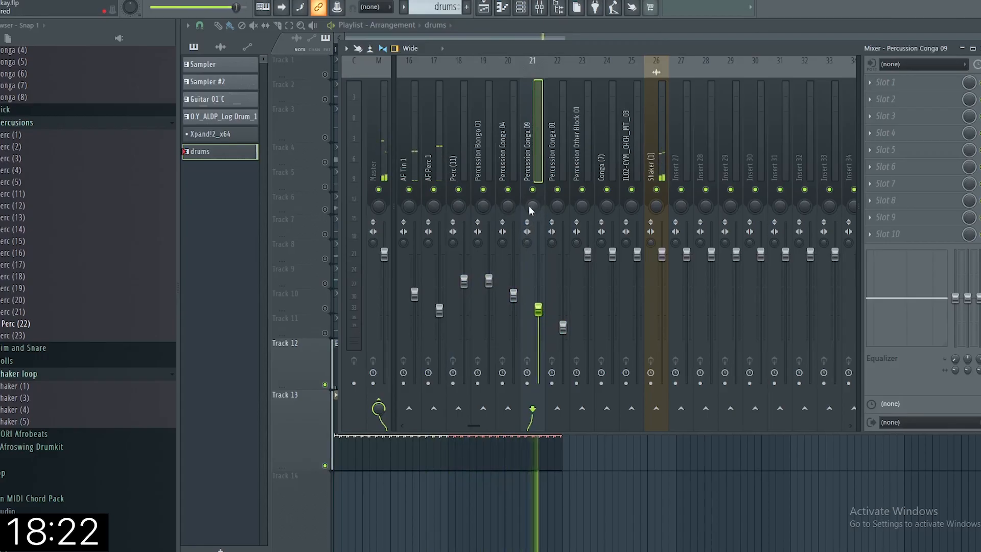
# Step: Pan Percussion Conga 09 left and Conga 01 slightly right, and lower the levels of Conga (7) and Percussion Other Block 01
pyautogui.moveTo(531, 209)
pyautogui.mouseDown()
pyautogui.moveTo(531, 239)
pyautogui.moveTo(531, 228)
pyautogui.mouseUp()
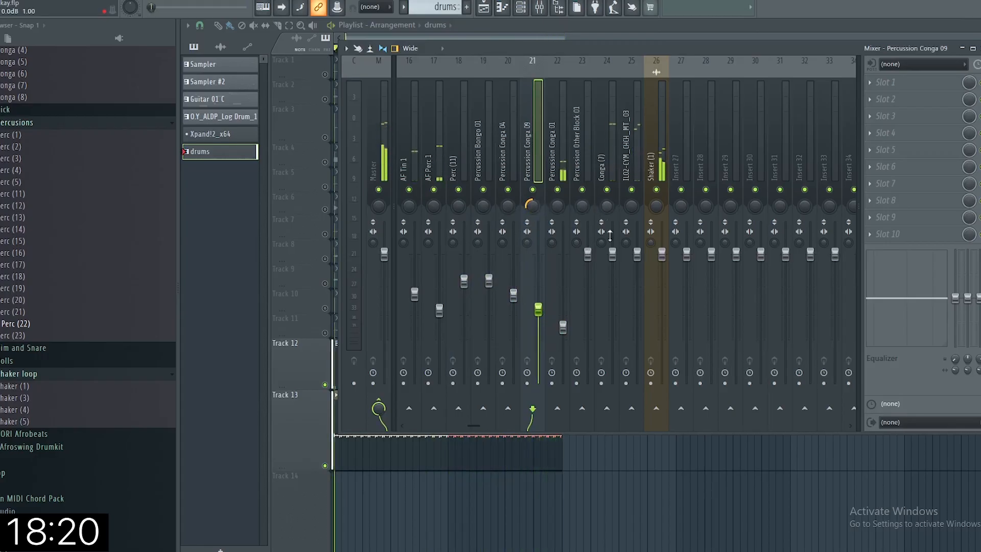
pyautogui.moveTo(612, 254); pyautogui.dragTo(612, 299)
pyautogui.moveTo(557, 206); pyautogui.dragTo(557, 201)
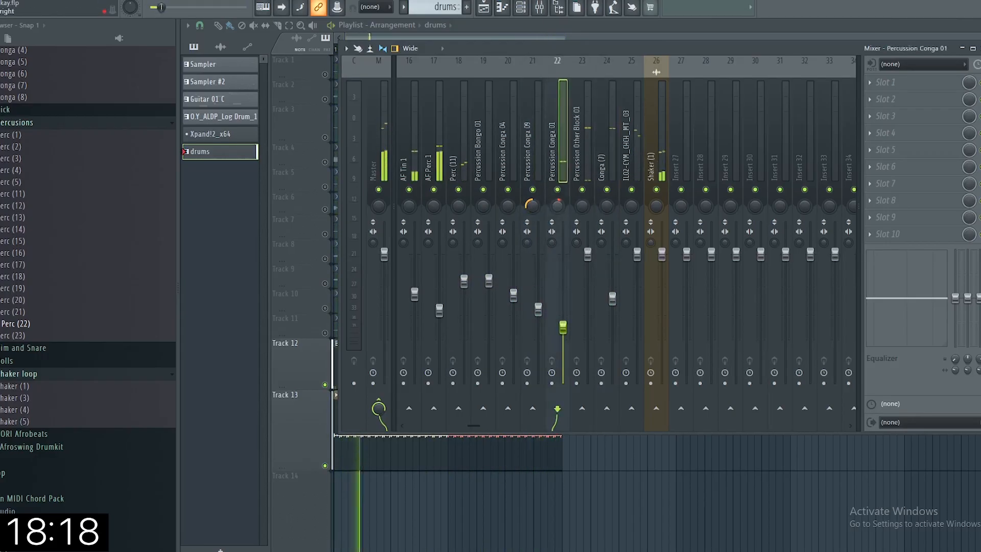
pyautogui.moveTo(588, 257); pyautogui.dragTo(588, 320)
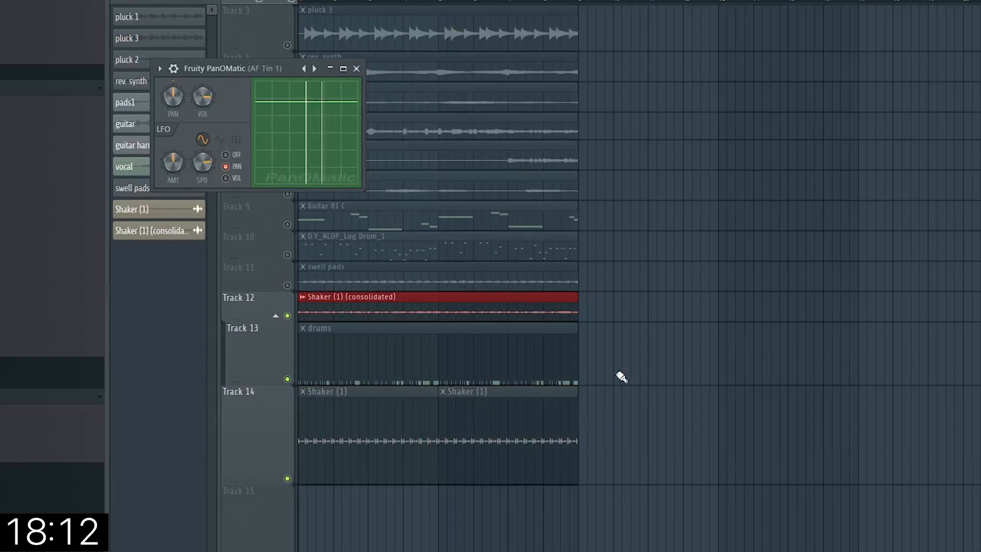
# Step: Delete the drums clip and both Shaker (1) clips from Tracks 13 and 14, and rename the consolidated shaker clip perc loop
pyautogui.rightClick(557, 363)
pyautogui.rightClick(491, 435)
pyautogui.rightClick(433, 480)
pyautogui.click(308, 301)
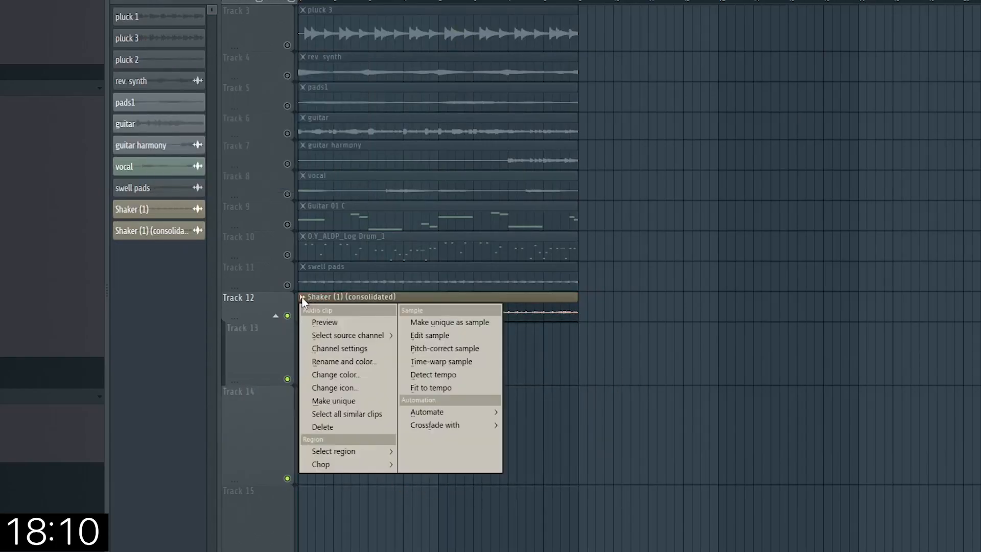
pyautogui.click(350, 362)
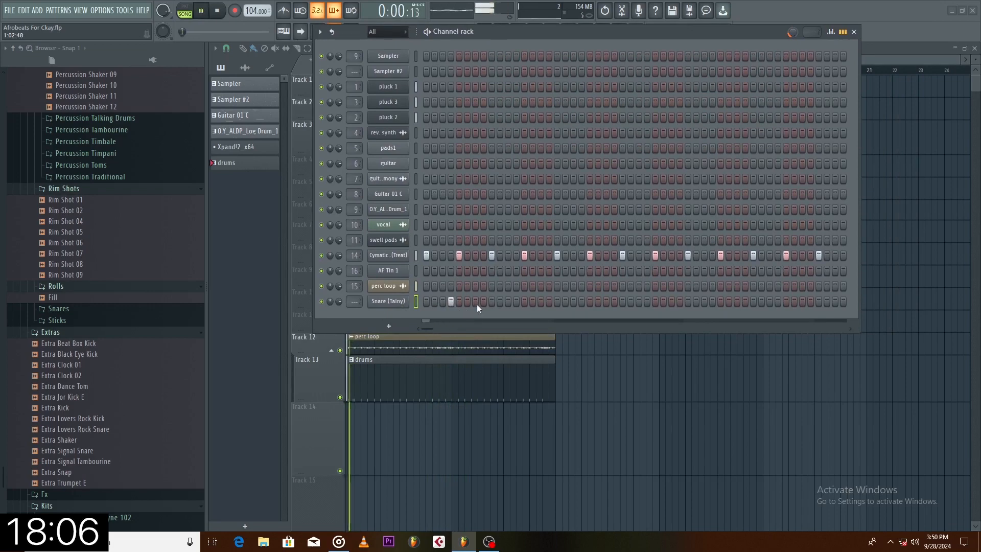
# Step: Add a second Snare (Tainy) hit on step 7 and open the snare channel's piano roll
pyautogui.rightClick(401, 301)
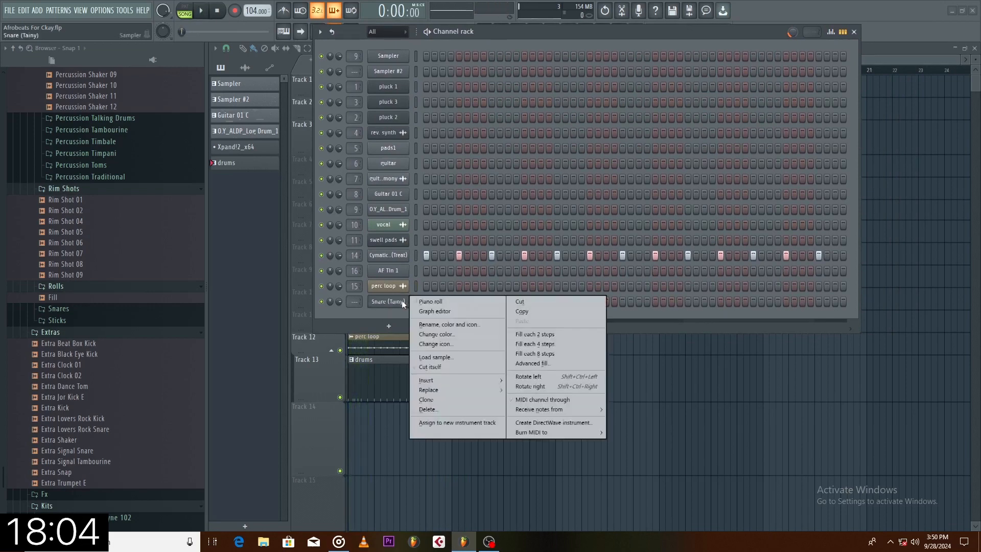
pyautogui.click(447, 300)
pyautogui.press('space')
pyautogui.click(447, 301)
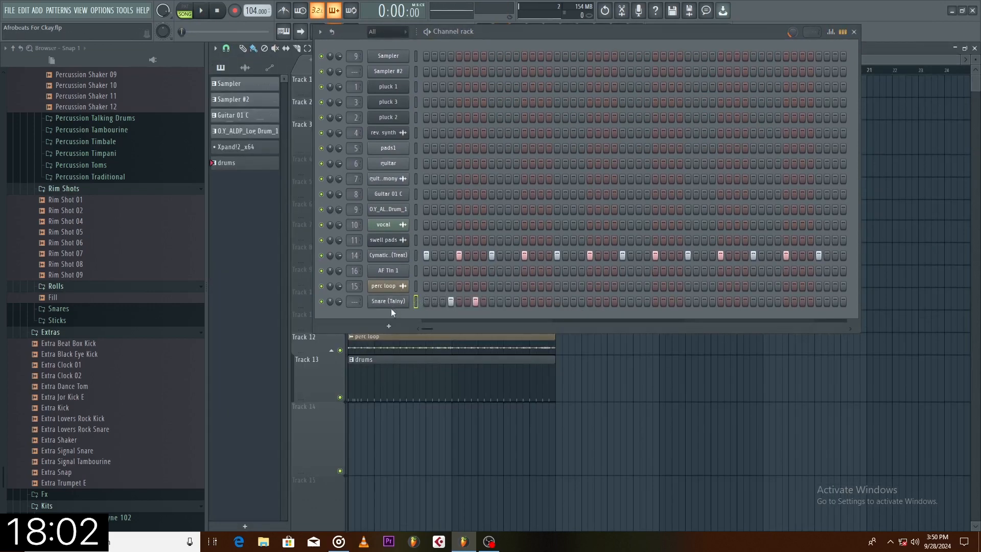
pyautogui.rightClick(404, 307)
pyautogui.click(440, 300)
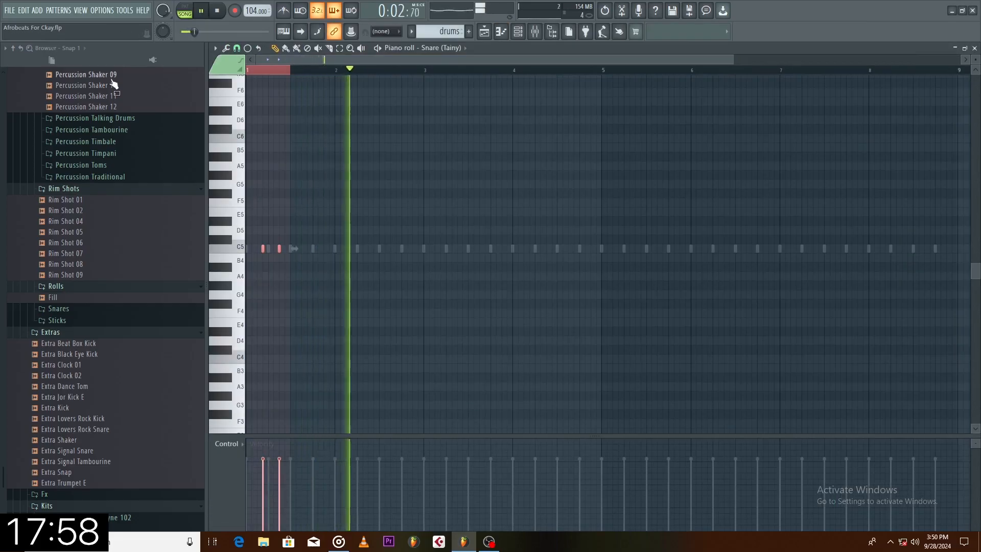
# Step: Duplicate the two-hit C5 snare pattern repeatedly until it fills all eight bars
pyautogui.hotkey('ctrl', 'b')
pyautogui.hotkey('ctrl', 'b')
pyautogui.hotkey('ctrl', 'b')
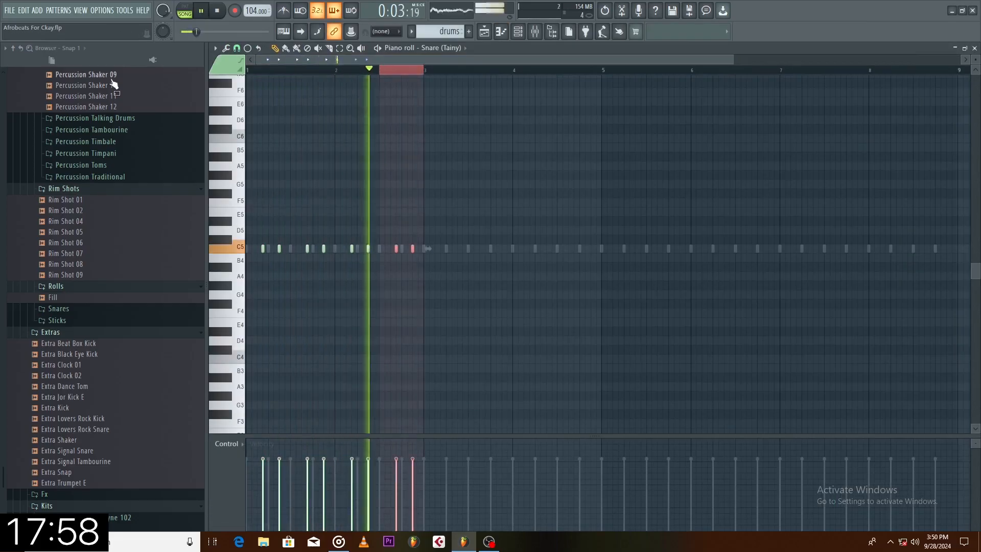
pyautogui.hotkey('ctrl', 'b')
pyautogui.hotkey('ctrl', 'b')
pyautogui.hotkey('ctrl', 'b')
pyautogui.hotkey('ctrl', 'b')
pyautogui.hotkey('ctrl', 'b')
pyautogui.hotkey('ctrl', 'b')
pyautogui.hotkey('ctrl', 'b')
pyautogui.hotkey('ctrl', 'b')
pyautogui.hotkey('ctrl', 'b')
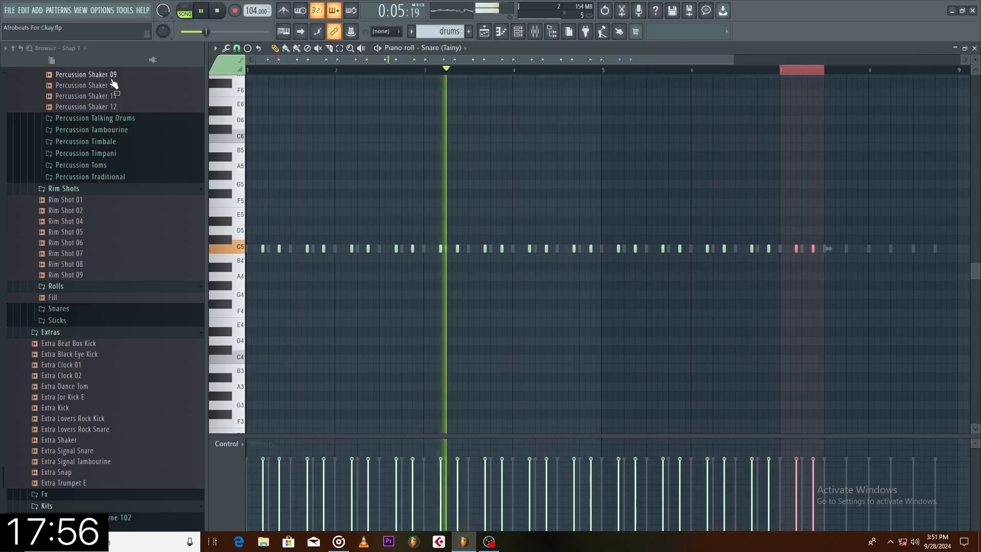
pyautogui.hotkey('ctrl', 'b')
pyautogui.hotkey('ctrl', 'b')
pyautogui.hotkey('ctrl', 'b')
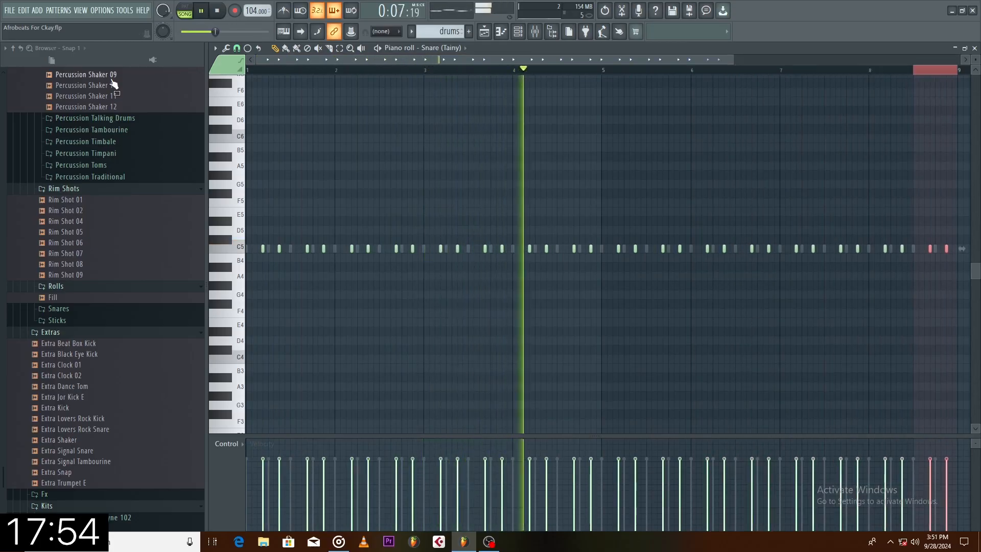
# Step: Audition conga and other percussion samples, adding Percussion Conga 07 and Percussion Other Small to the channel rack
pyautogui.click(121, 191)
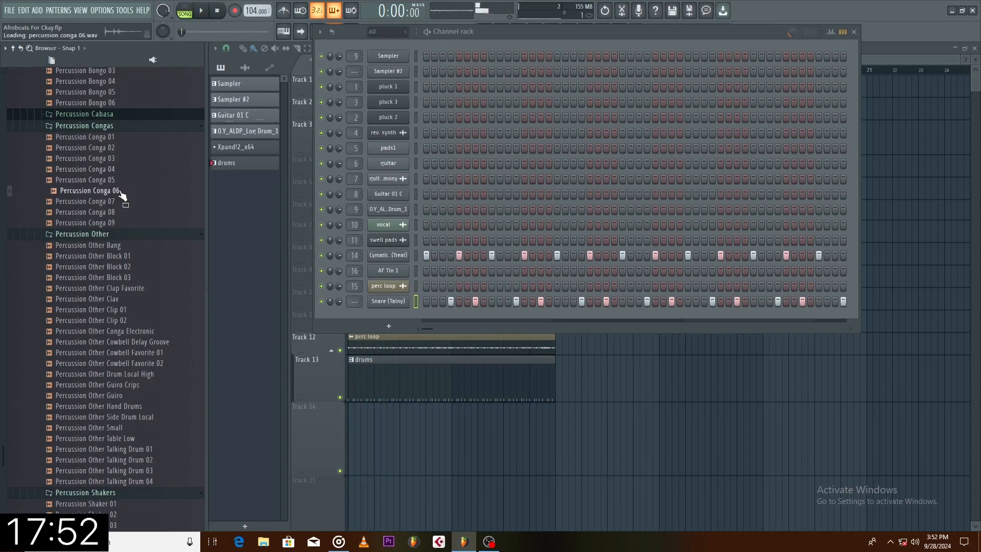
pyautogui.press('space')
pyautogui.click(123, 202)
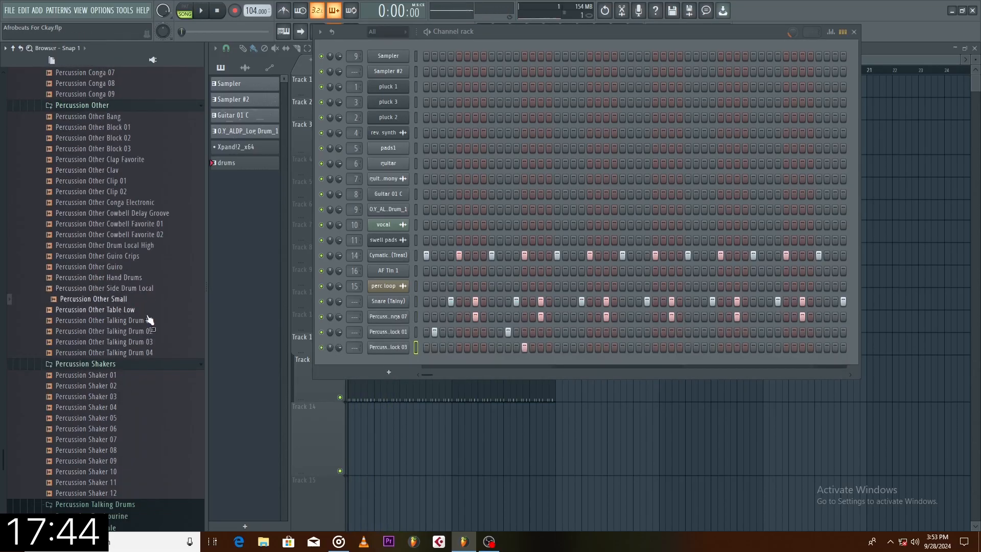
pyautogui.click(148, 313)
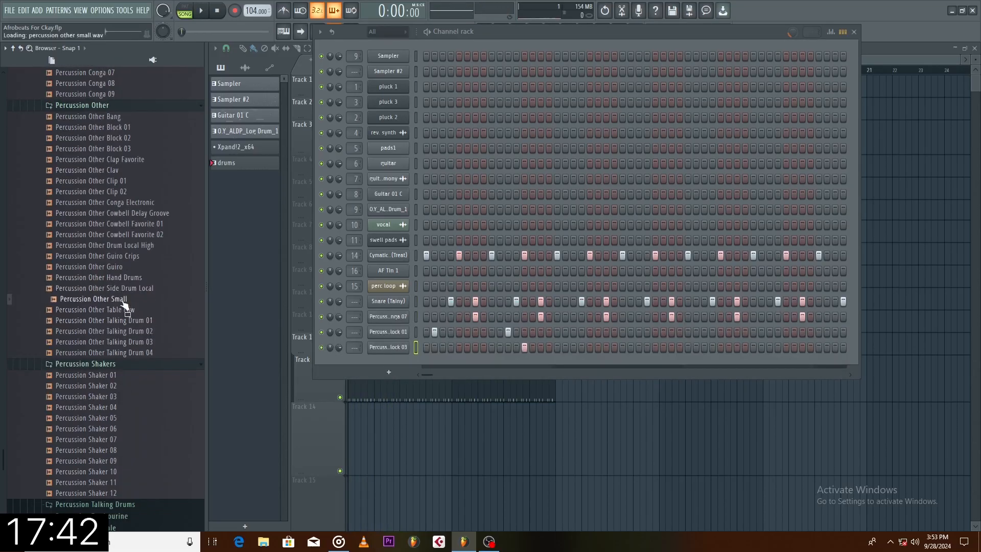
pyautogui.moveTo(379, 376); pyautogui.dragTo(384, 357)
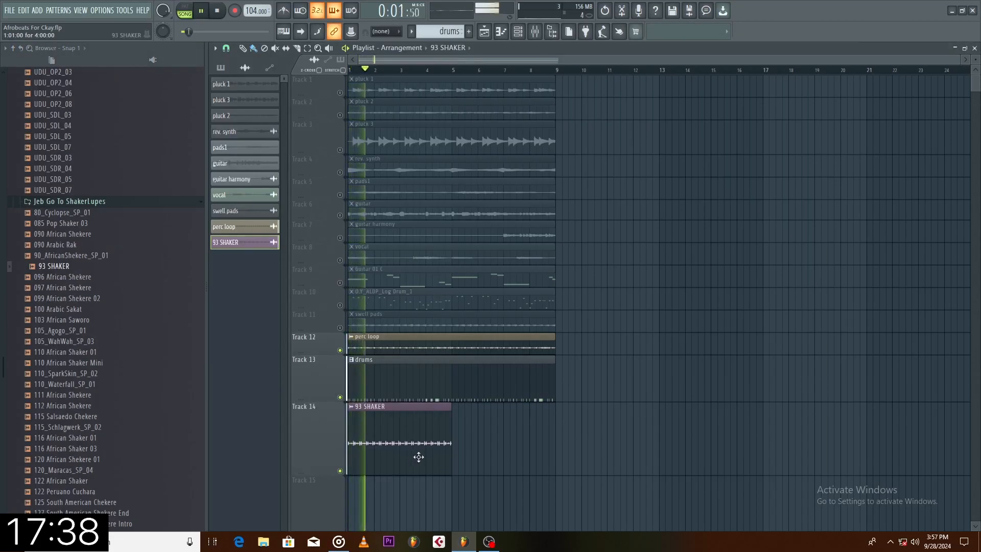
# Step: Place a second 93 SHAKER clip at bar 5 on Track 14 and check its channel settings during playback
pyautogui.click(459, 444)
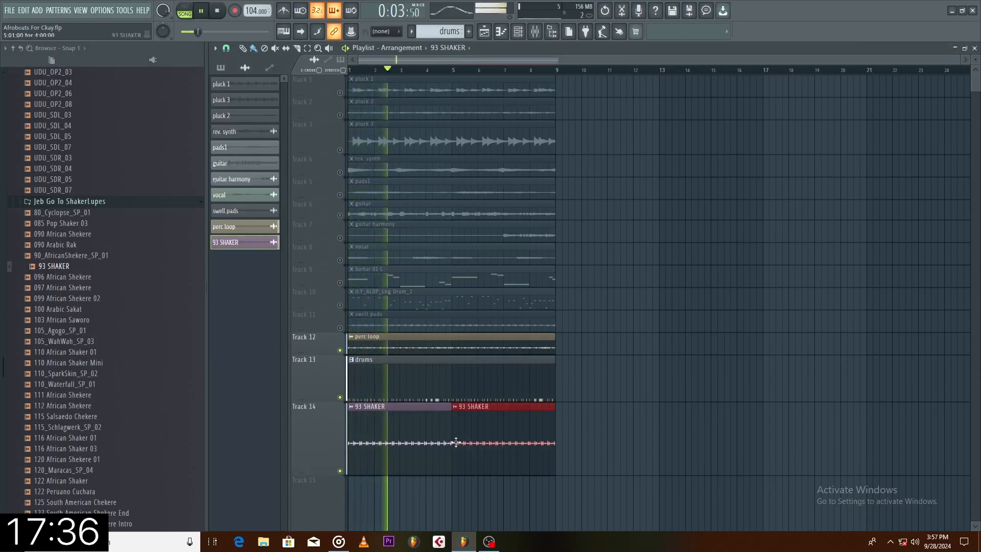
pyautogui.doubleClick(512, 431)
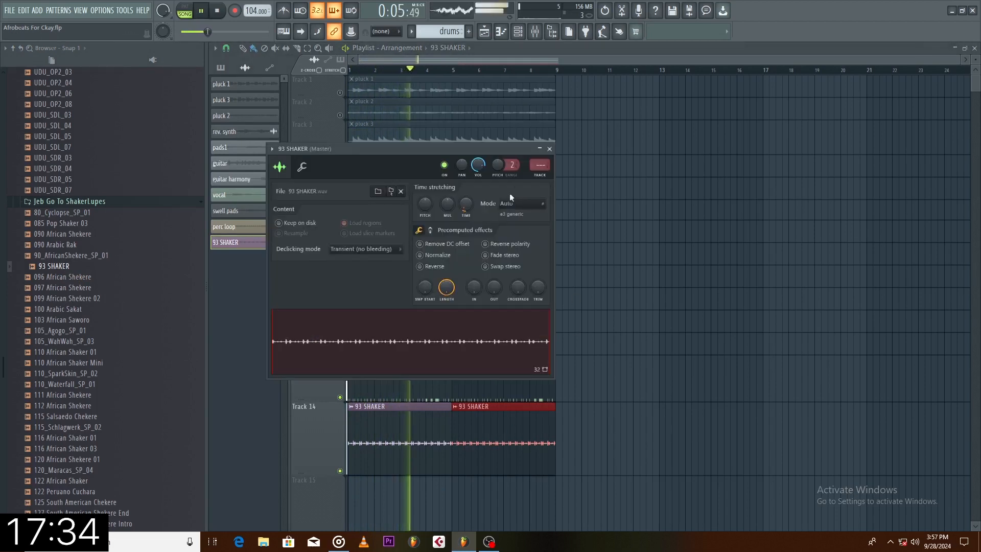
pyautogui.click(550, 149)
pyautogui.press('space')
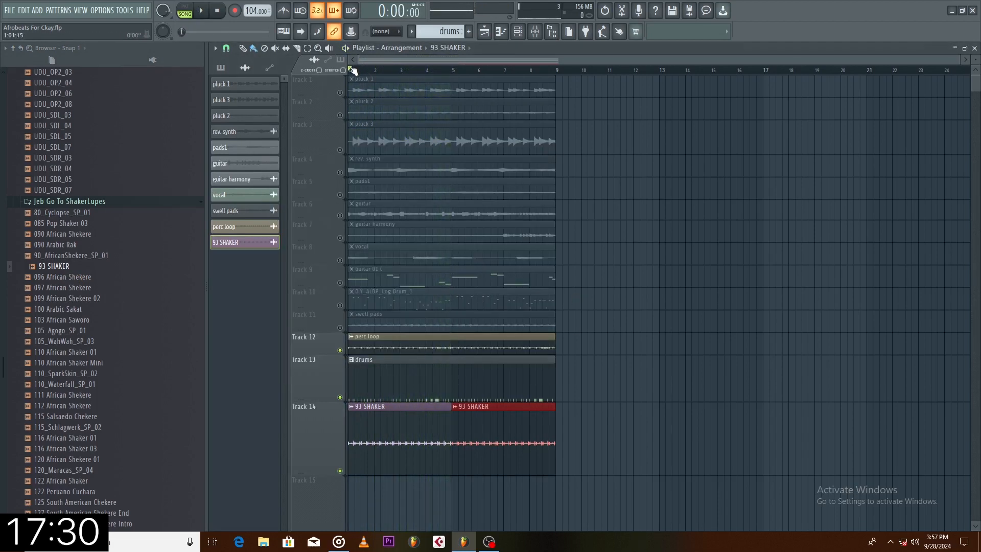
# Step: Compare the drums without and with the perc loop by muting Track 12, playing, then unmuting it and replaying
pyautogui.scroll(-2, 353, 70)
pyautogui.scroll(2, 353, 70)
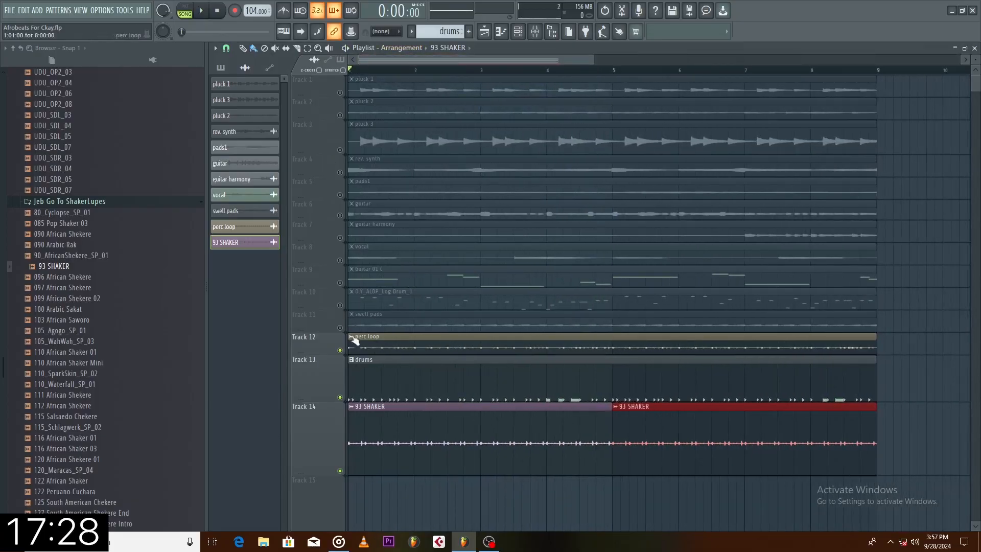
pyautogui.click(341, 352)
pyautogui.press('space')
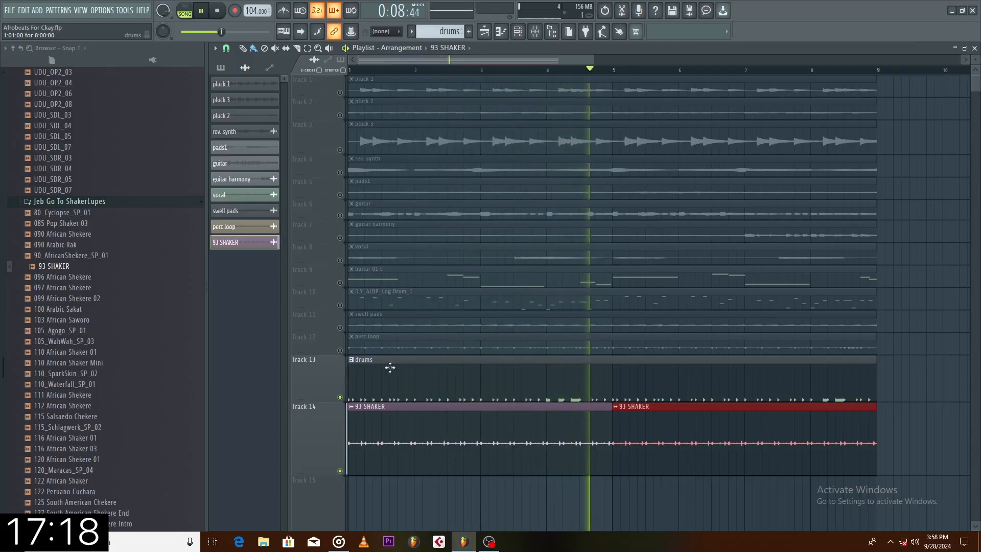
pyautogui.press('space')
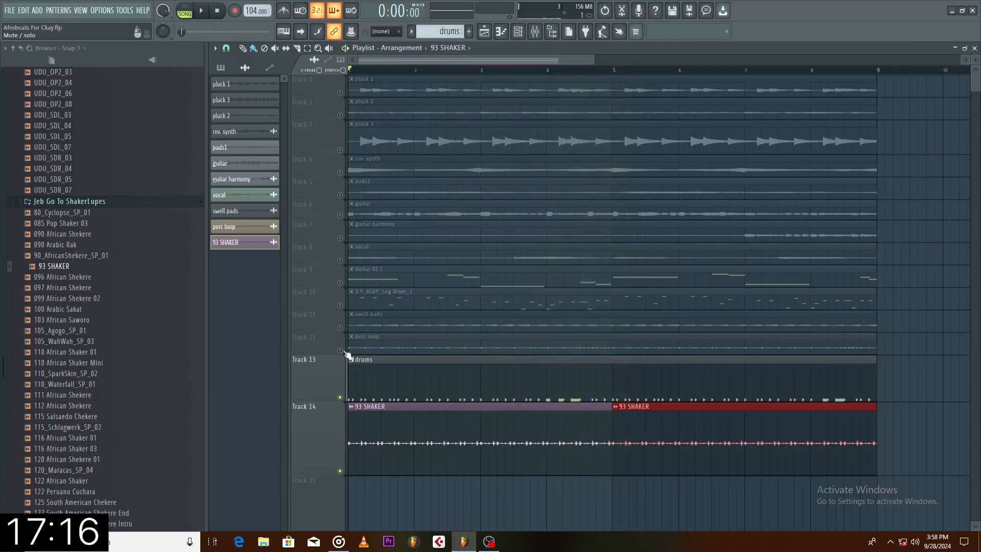
pyautogui.click(340, 351)
pyautogui.press('space')
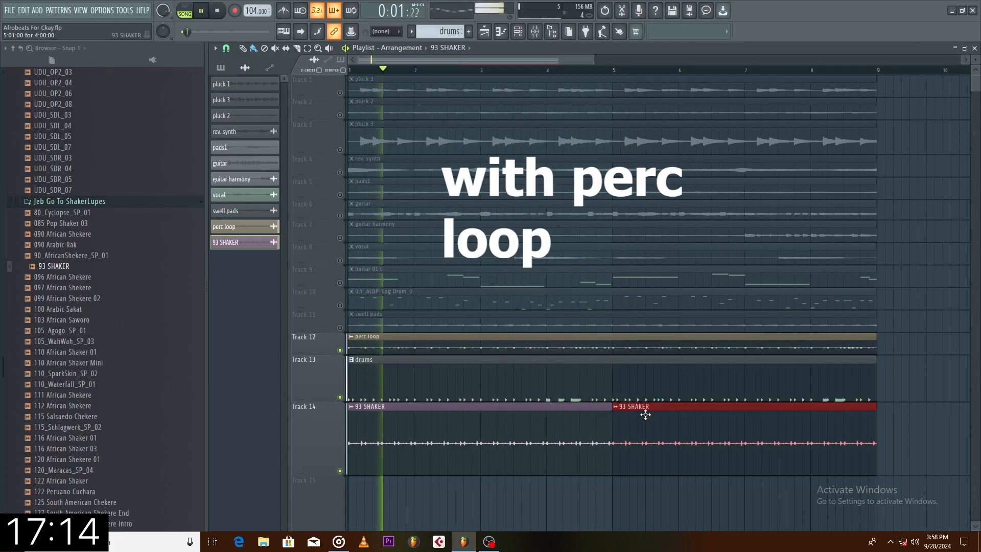
# Step: Show all channels in the channel rack and select Snare (Tainy) through Percussion Other Small
pyautogui.click(518, 31)
pyautogui.moveTo(551, 23); pyautogui.dragTo(569, 72)
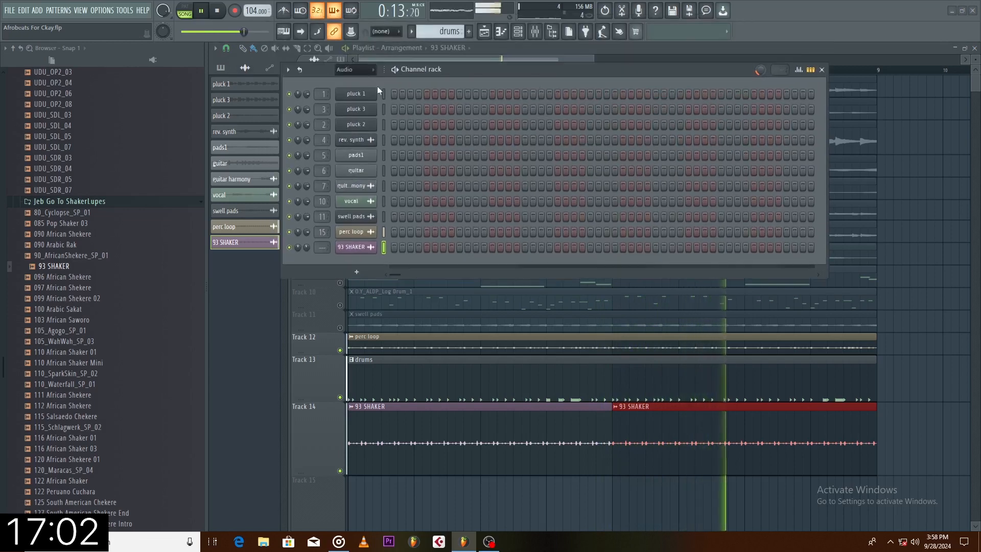
pyautogui.click(363, 70)
pyautogui.click(359, 81)
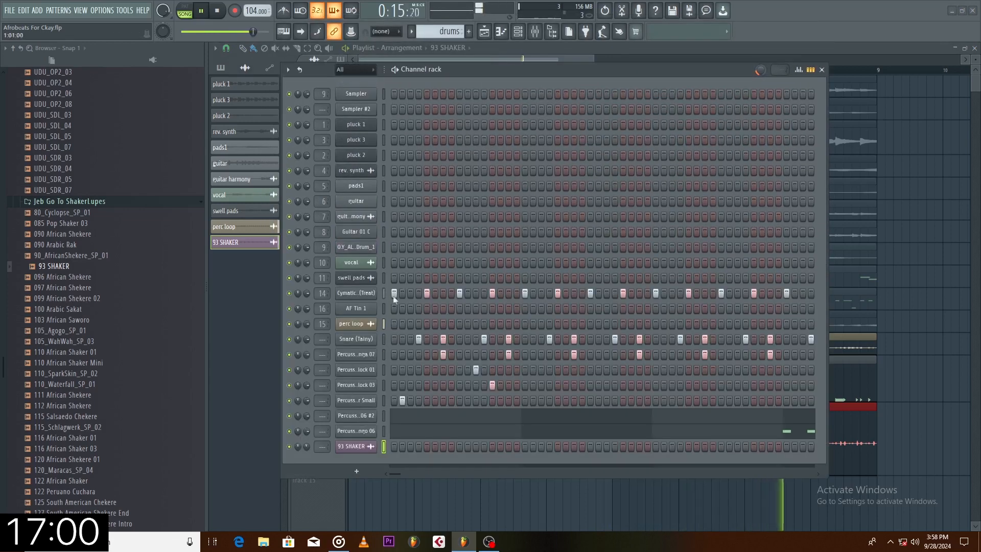
pyautogui.moveTo(486, 70); pyautogui.dragTo(500, 4)
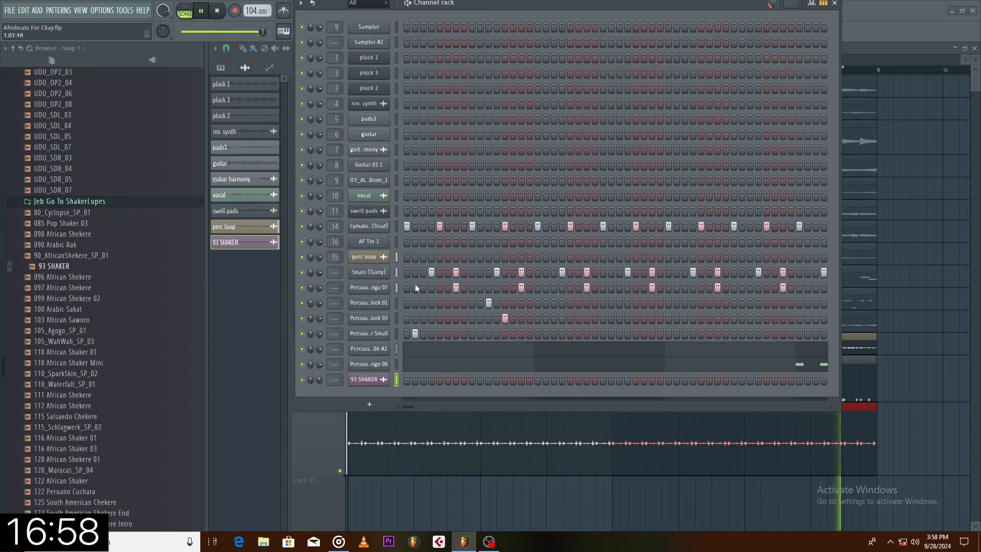
pyautogui.moveTo(396, 276); pyautogui.dragTo(401, 337)
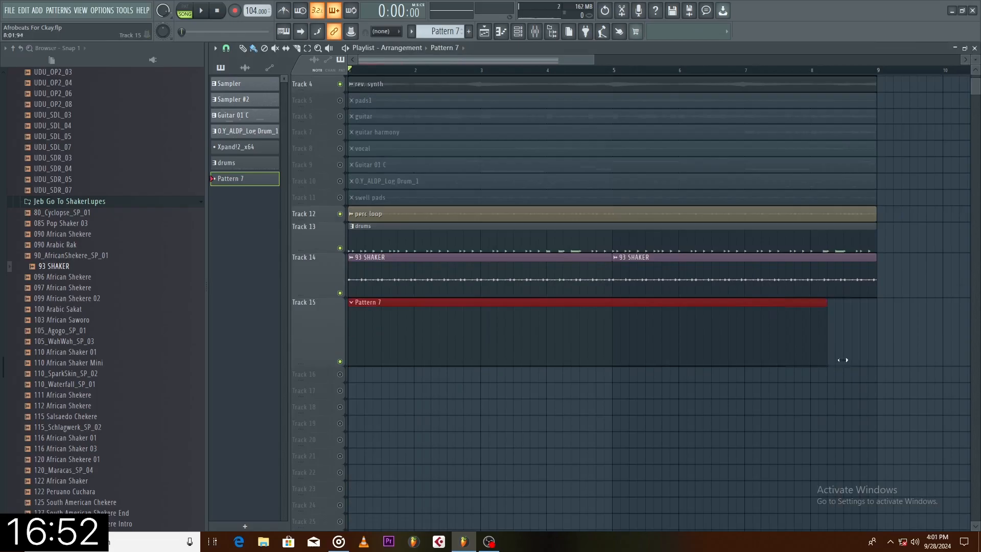
# Step: Extend the Pattern 7 clip on Track 15 to the start of bar 9 and rename the pattern bassline
pyautogui.moveTo(828, 359); pyautogui.dragTo(880, 359)
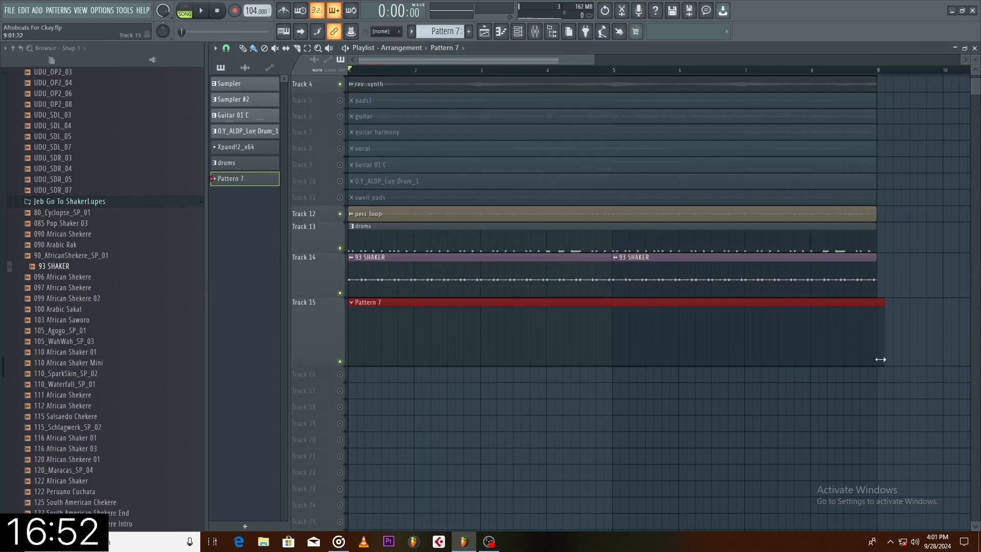
pyautogui.scroll(3, 493, 276)
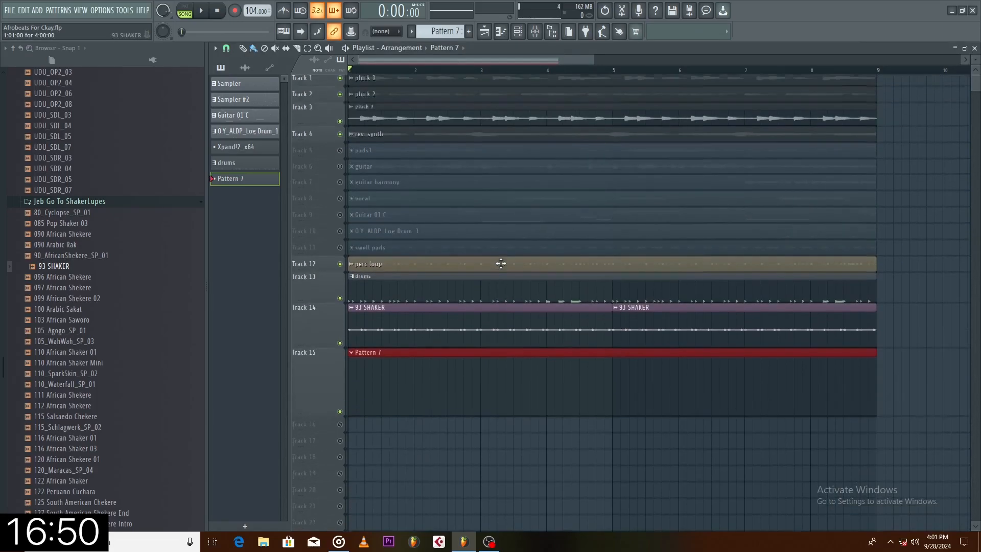
pyautogui.click(354, 363)
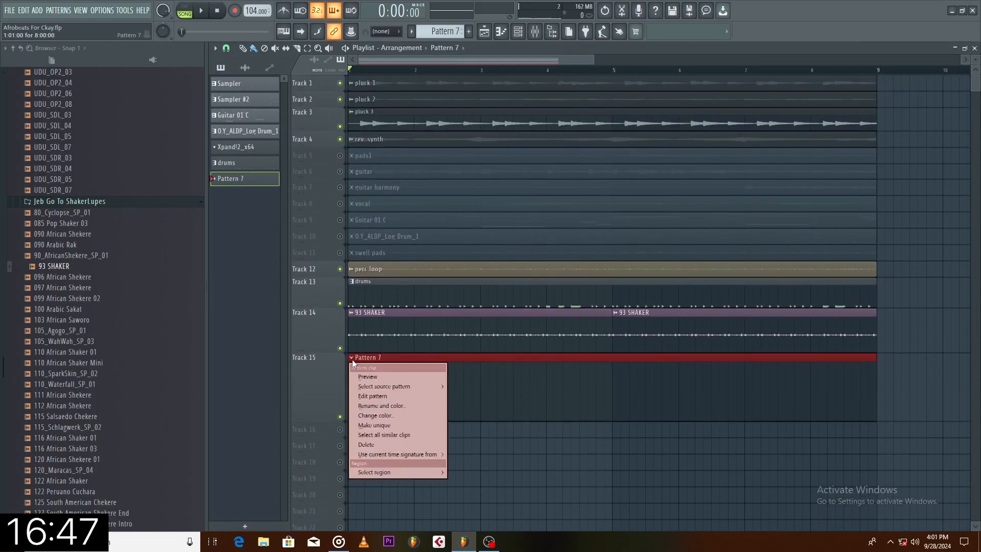
pyautogui.click(401, 407)
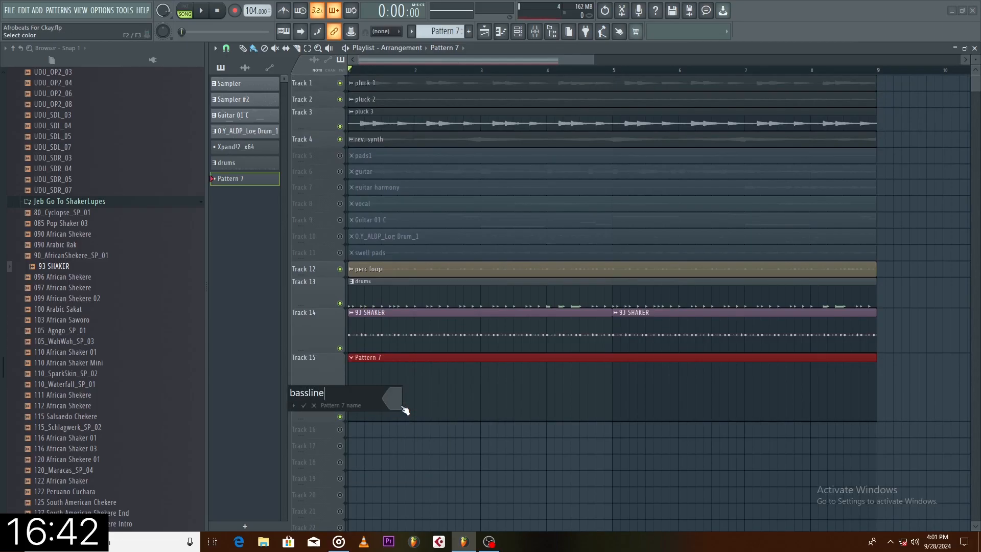
pyautogui.write('bassline')
pyautogui.press('Return')
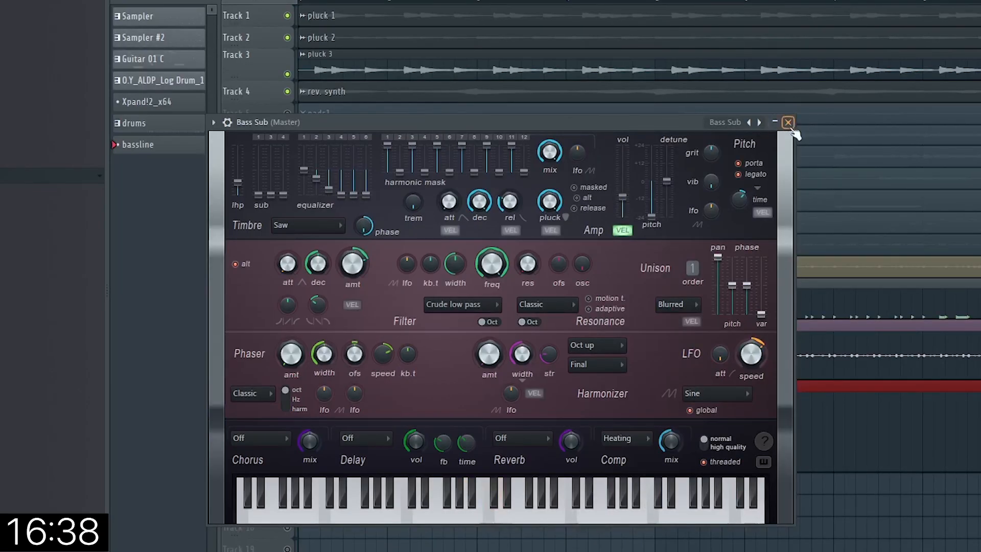
# Step: Open the Bass Sub piano roll, enter two-bar notes C5, F4, D5 and G4, and play them back
pyautogui.click(788, 123)
pyautogui.press('F6')
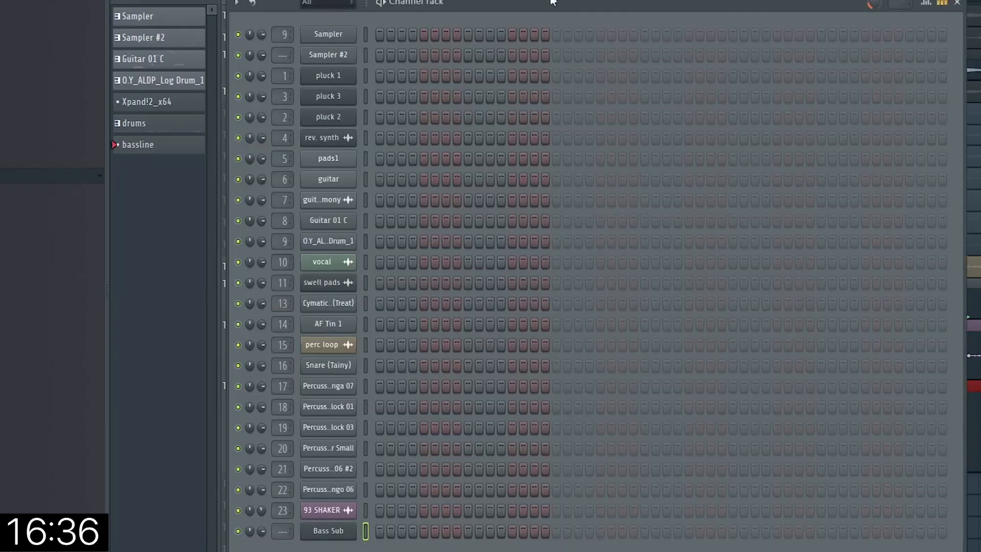
pyautogui.rightClick(344, 539)
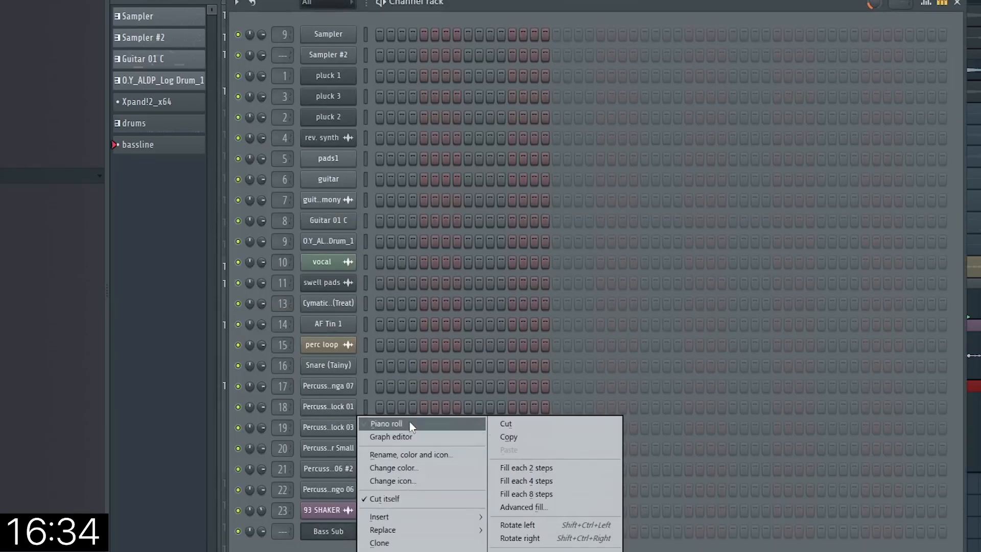
pyautogui.click(408, 424)
pyautogui.click(960, 7)
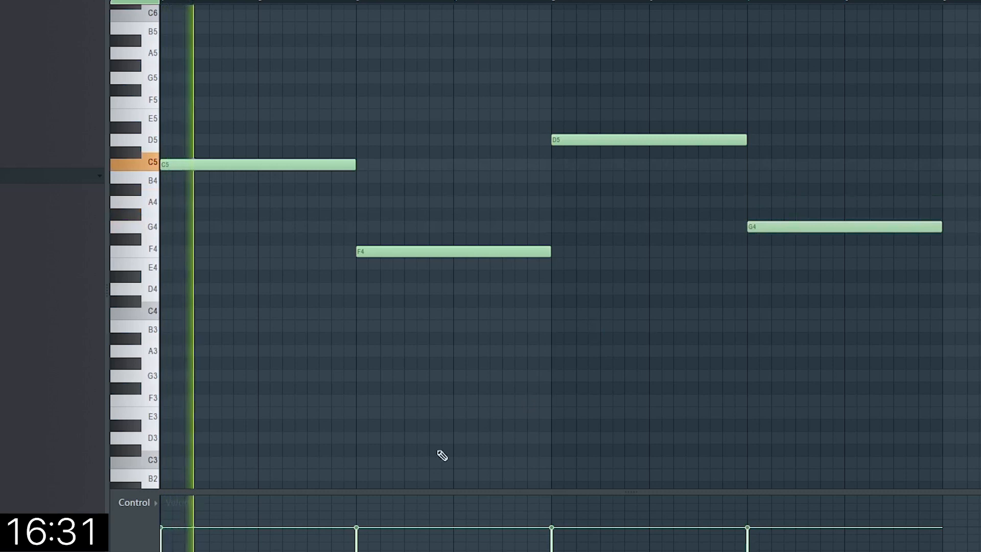
pyautogui.scroll(4, 410, 444)
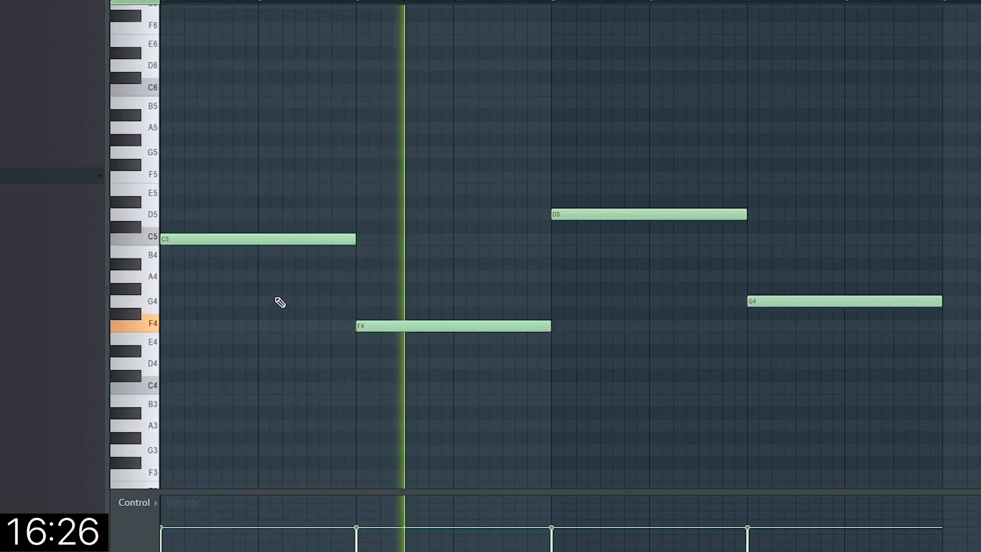
pyautogui.press('space')
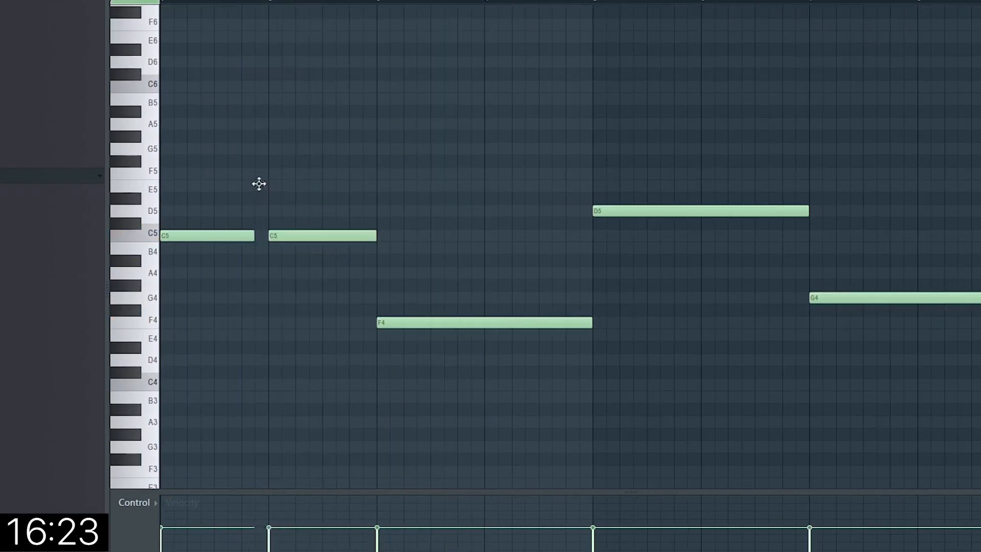
# Step: Add a short E5 note between the two C5 notes in the Bass Sub piano roll and play the pattern
pyautogui.click(258, 186)
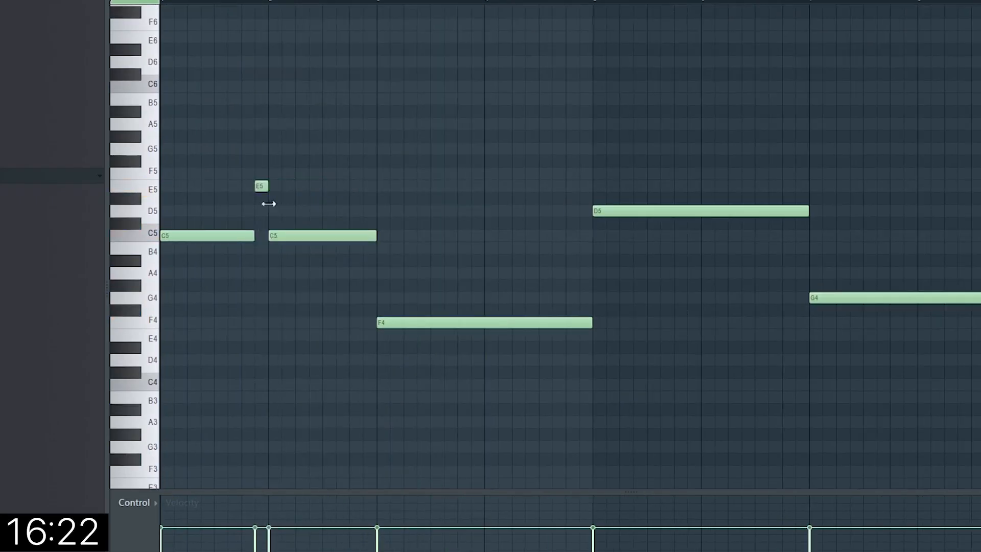
pyautogui.press('space')
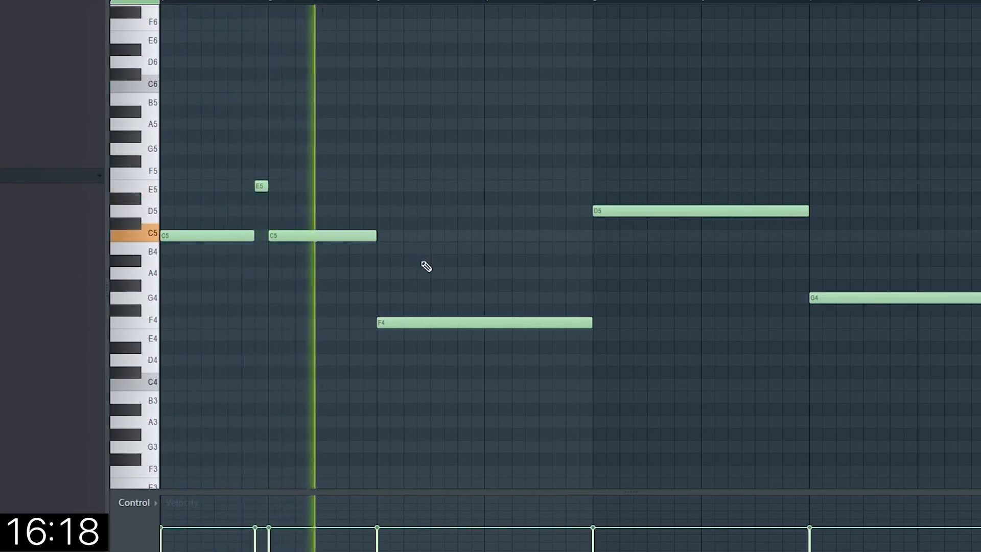
pyautogui.press('space')
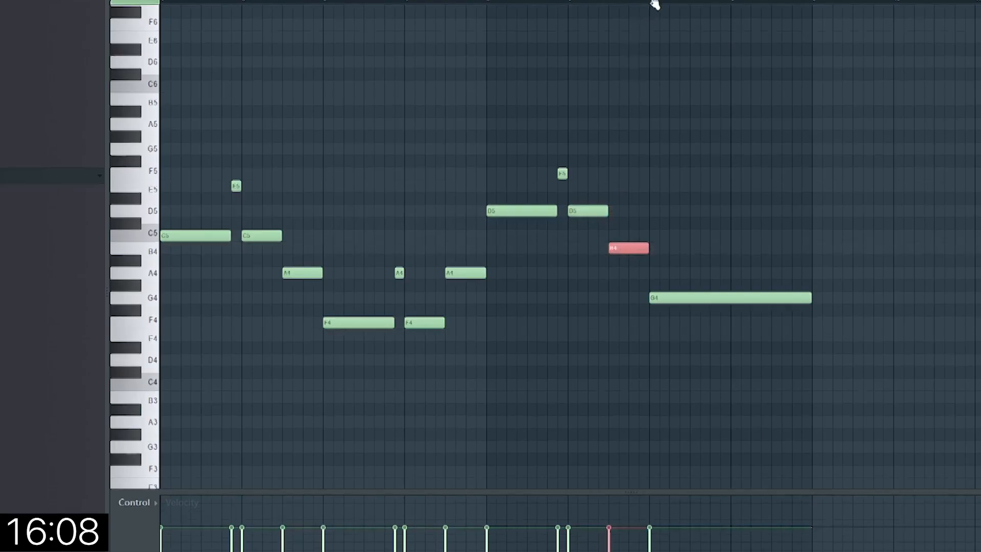
# Step: Break the final G4 bass note into two, add B4 notes after each part, and play the bassline
pyautogui.moveTo(726, 286); pyautogui.dragTo(727, 288)
pyautogui.moveTo(739, 296); pyautogui.dragTo(739, 282)
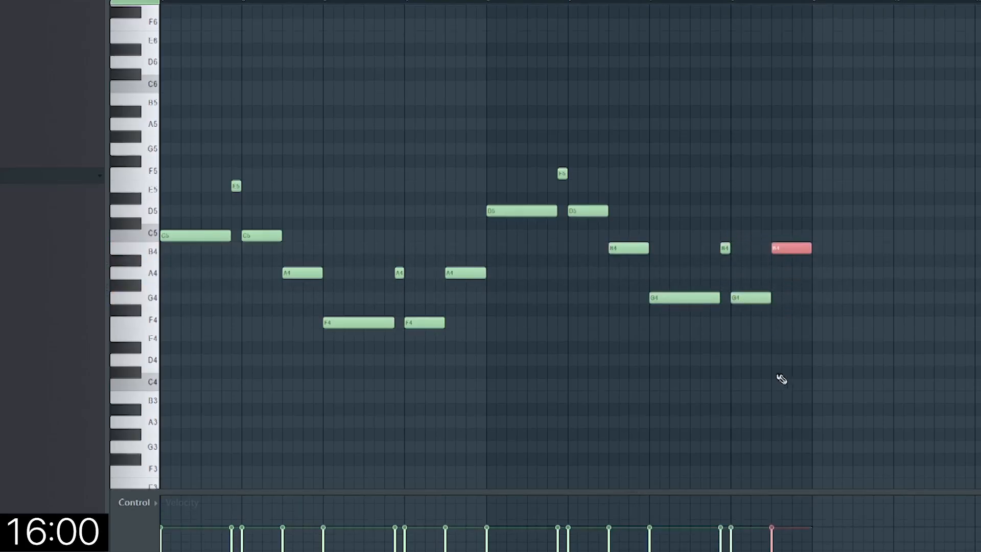
pyautogui.press('space')
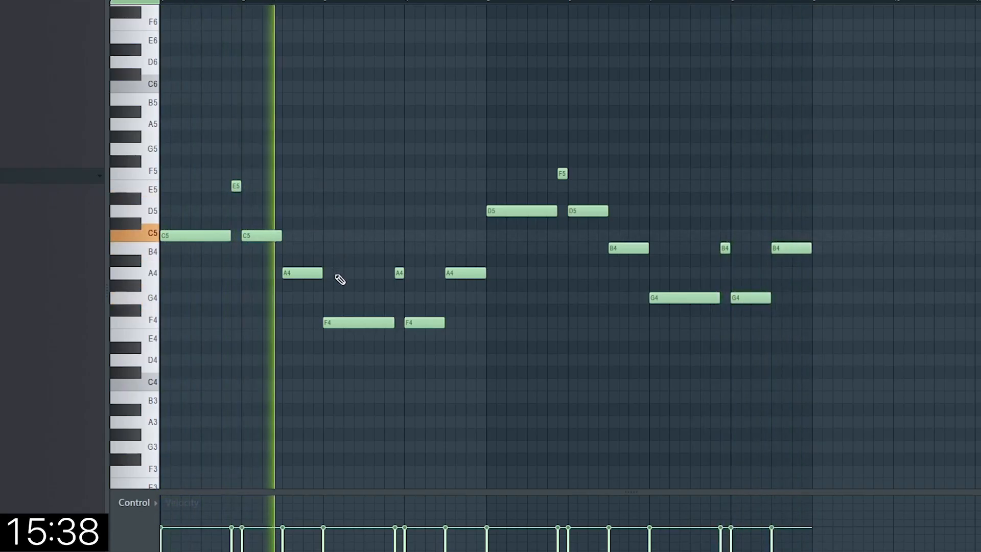
pyautogui.press('space')
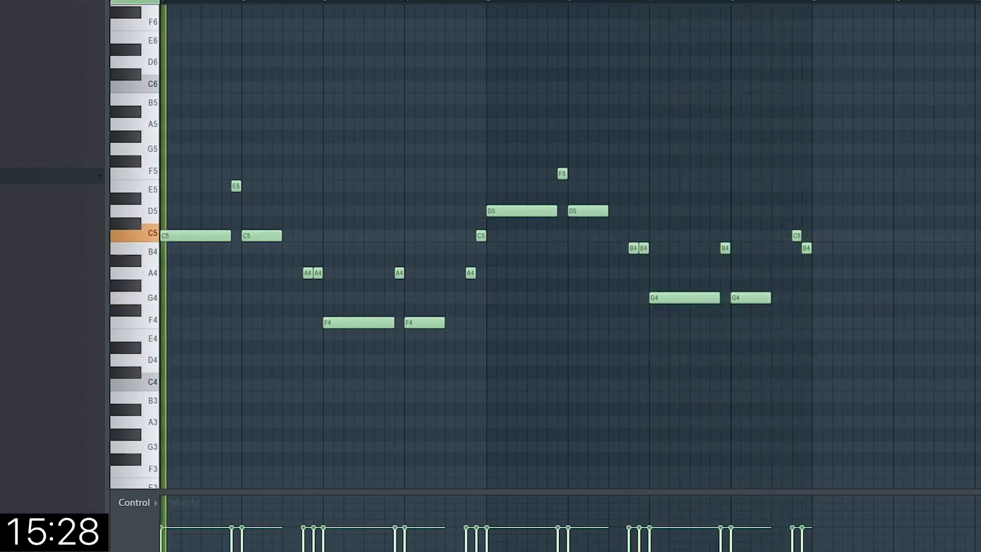
# Step: Unmute the shaker, drums and perc loop on Tracks 12 to 14 and mute Tracks 1 to 4 to play them with the bassline
pyautogui.press('Escape')
pyautogui.press('space')
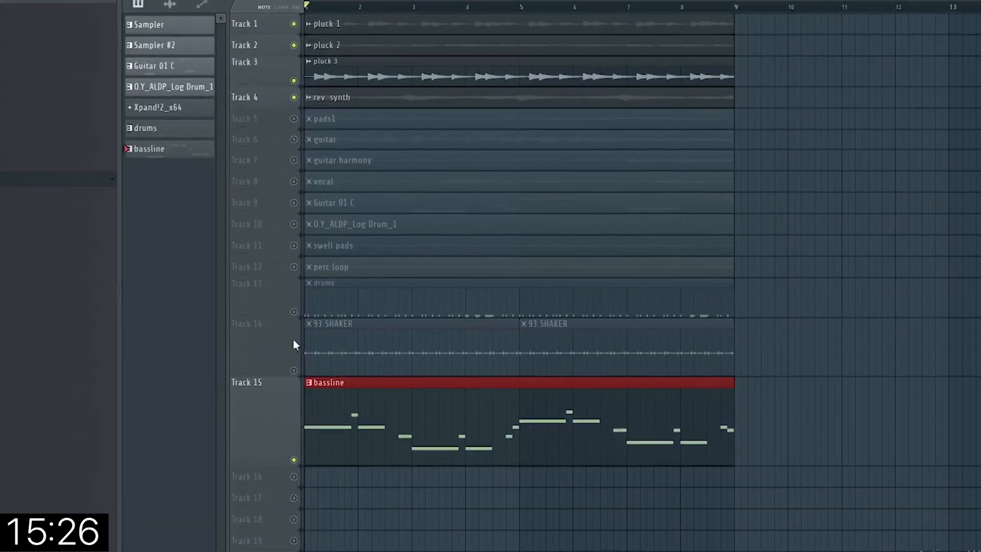
pyautogui.click(294, 371)
pyautogui.click(296, 311)
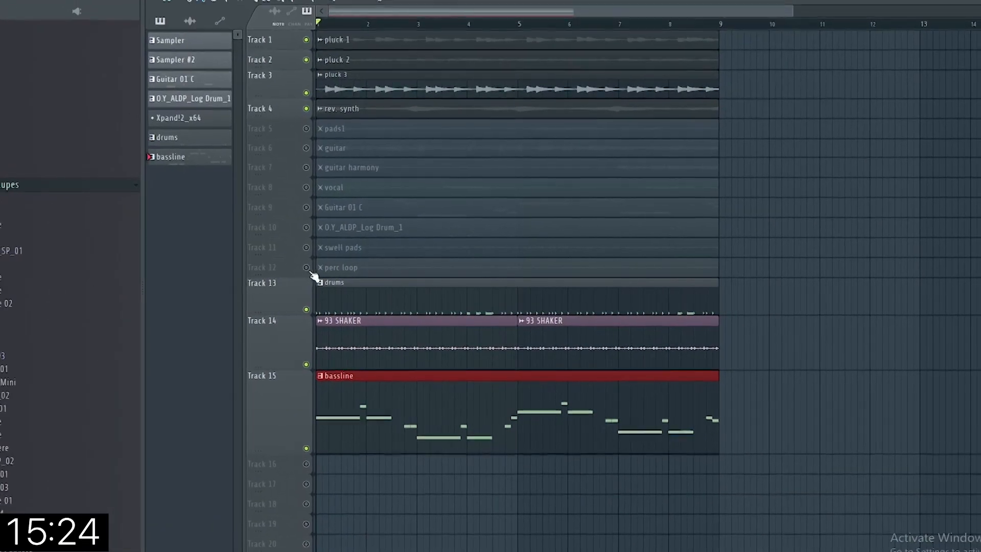
pyautogui.click(297, 267)
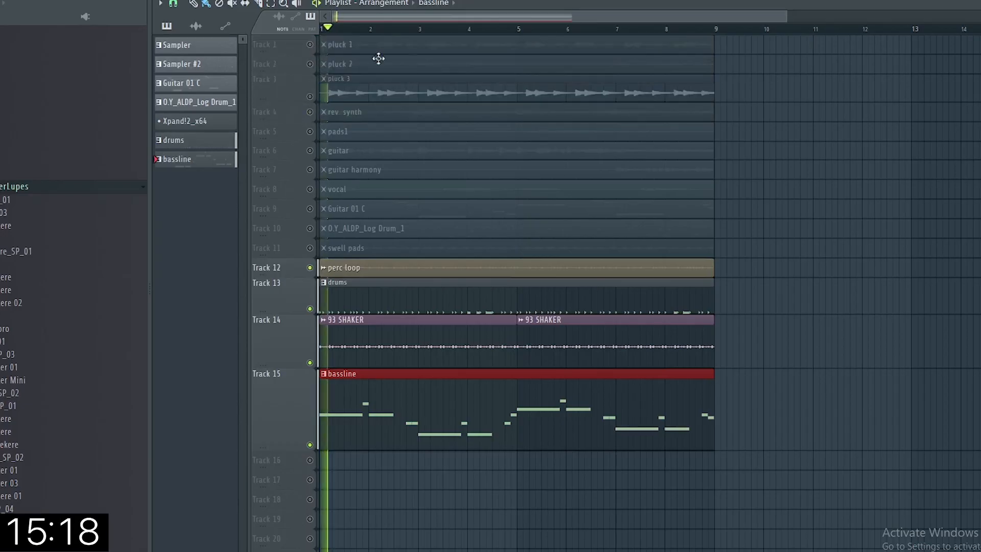
# Step: Examine the Bass Sub notes in the piano roll while the bassline plays with the drums
pyautogui.press('F6')
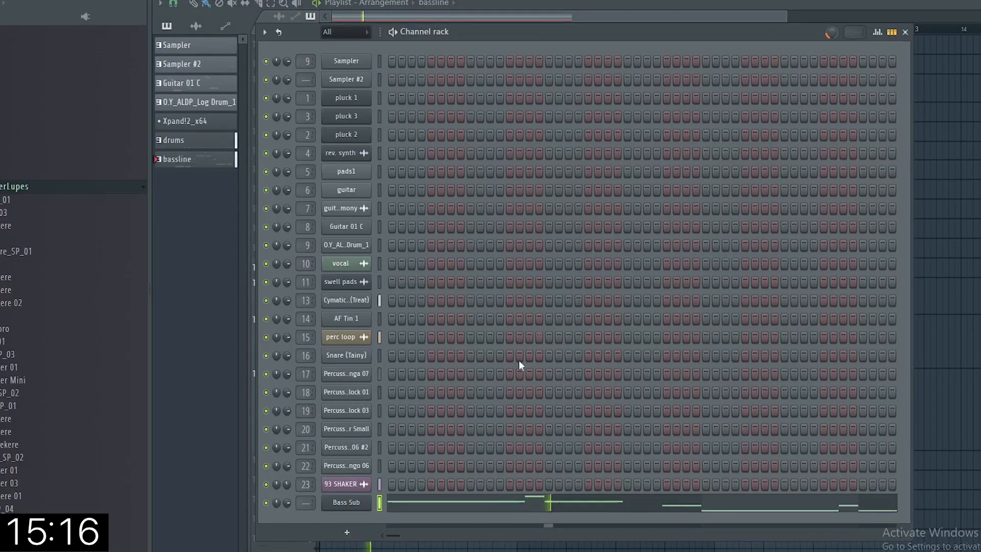
pyautogui.rightClick(351, 506)
pyautogui.click(426, 409)
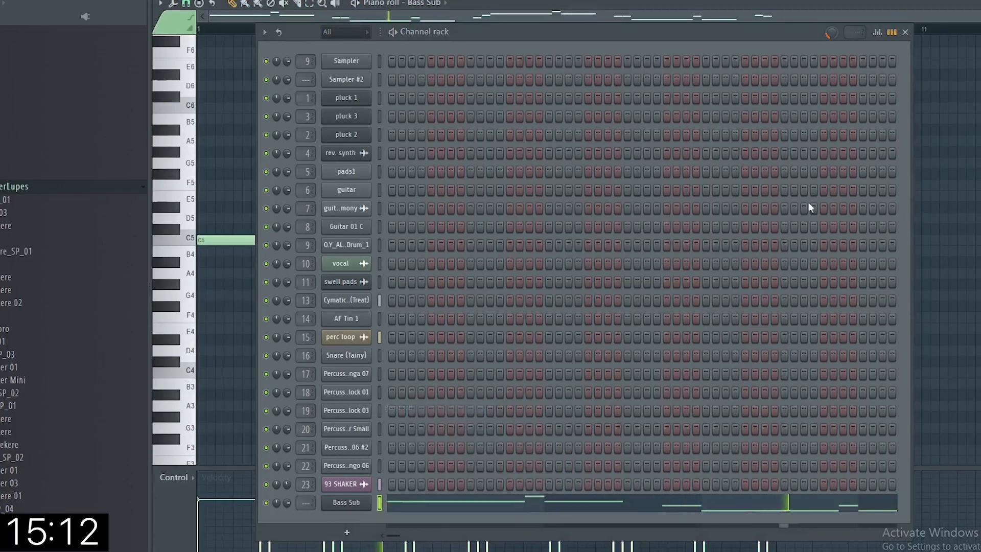
pyautogui.click(905, 34)
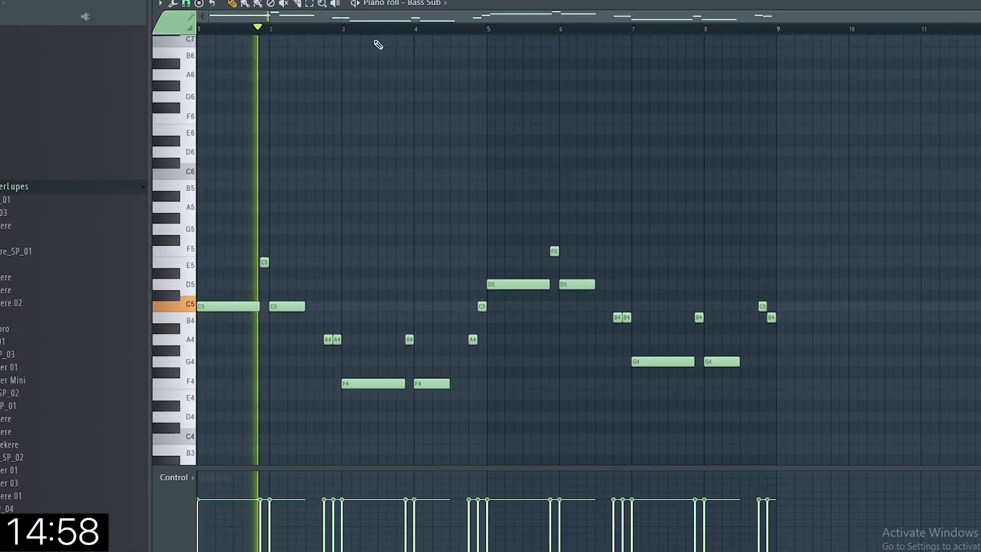
pyautogui.scroll(3, 374, 36)
pyautogui.moveTo(421, 19); pyautogui.dragTo(344, 19)
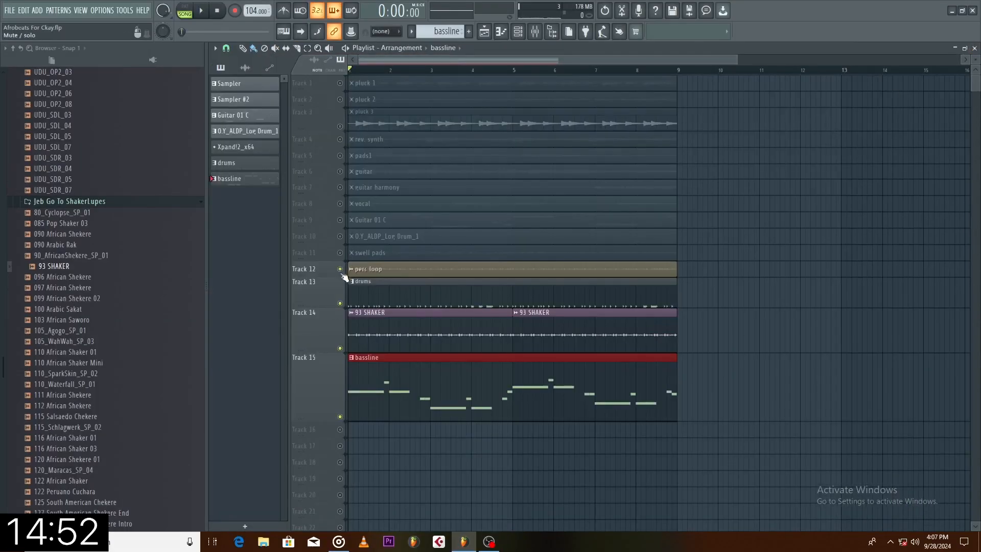
# Step: Mute Tracks 12 to 14, unmute the plucks on Tracks 1 to 3, and review the Bass Sub notes during playback
pyautogui.moveTo(341, 304); pyautogui.dragTo(342, 350)
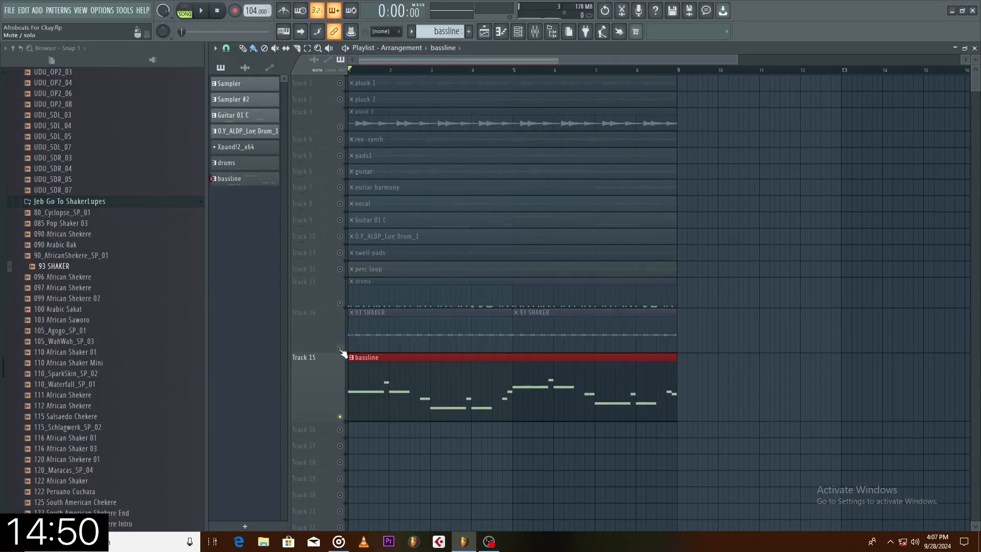
pyautogui.moveTo(338, 100); pyautogui.dragTo(342, 84)
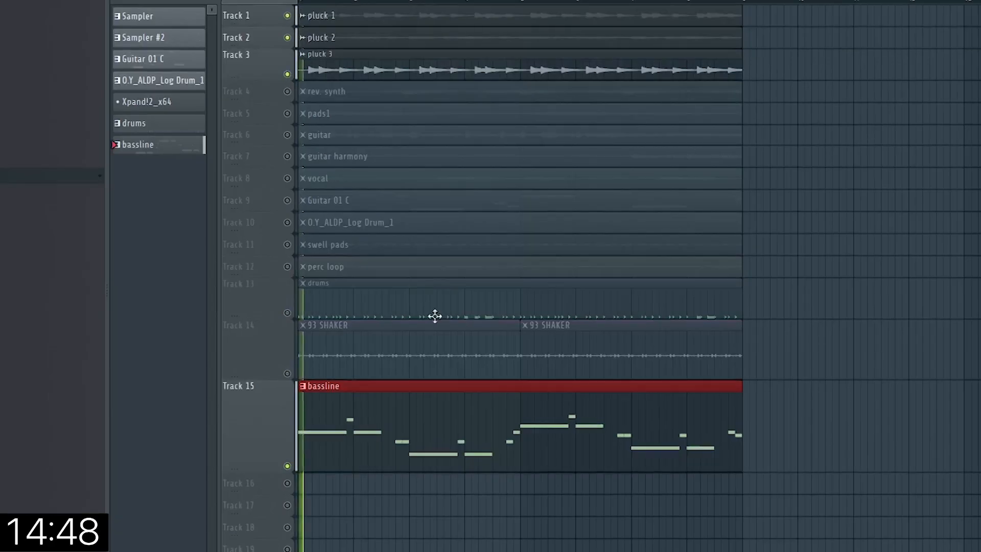
pyautogui.press('F6')
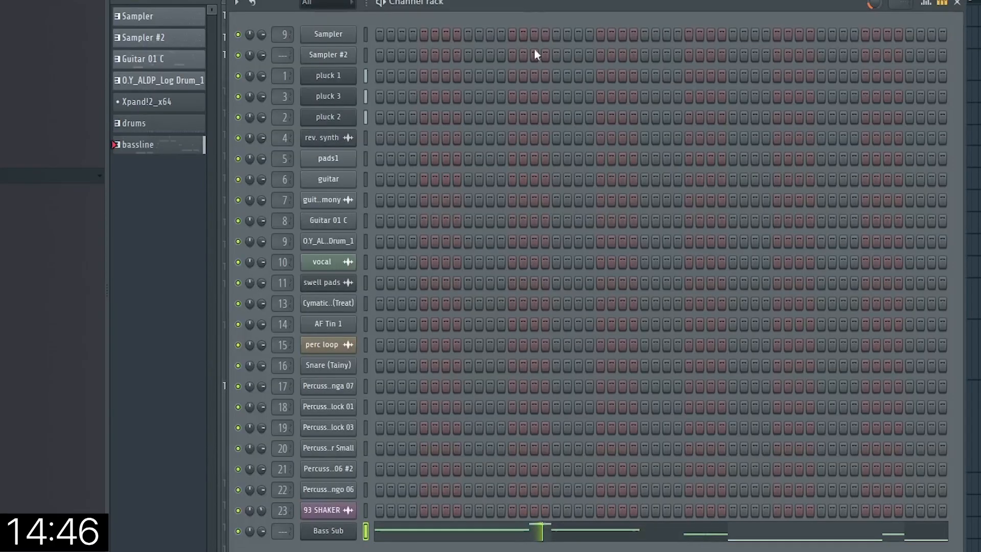
pyautogui.rightClick(342, 533)
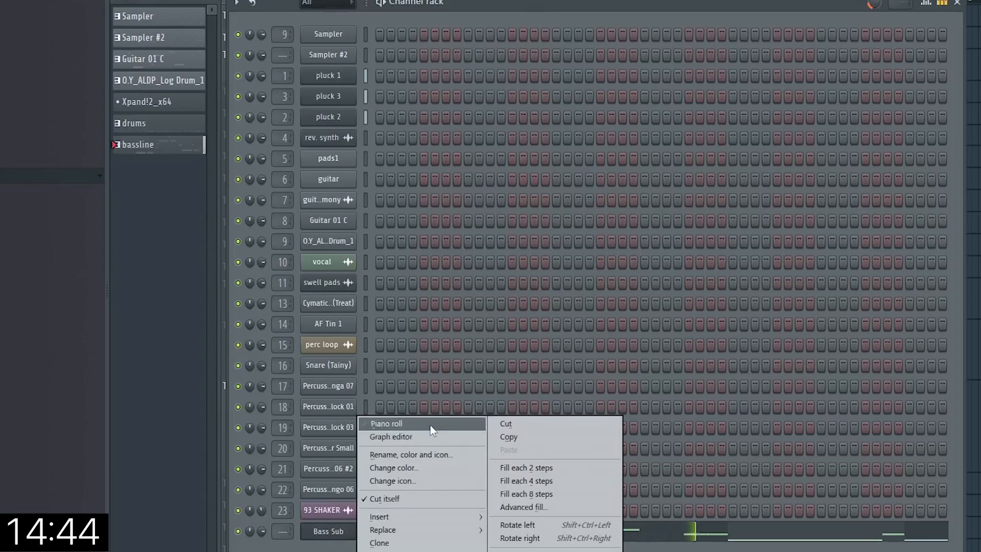
pyautogui.click(430, 429)
pyautogui.click(958, 3)
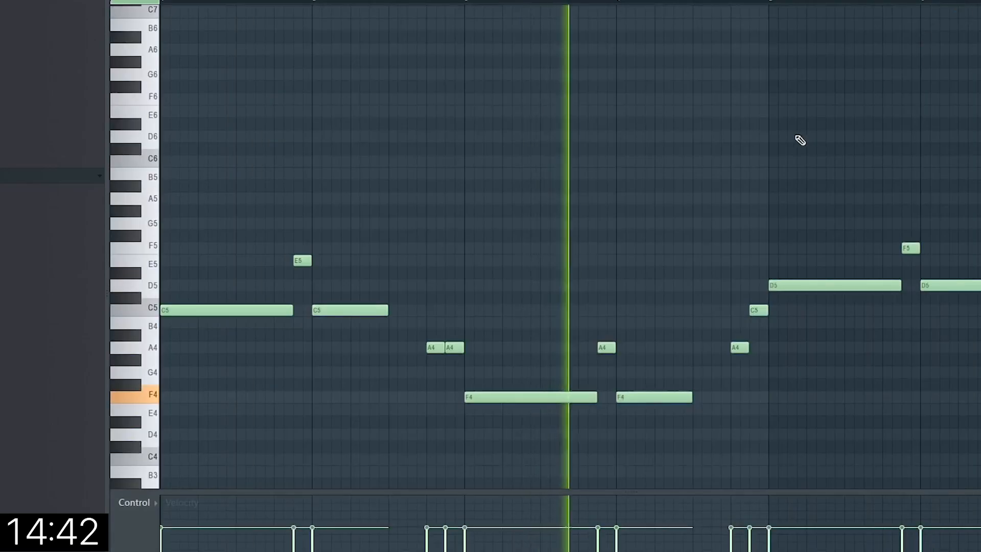
pyautogui.scroll(-4, 696, 6)
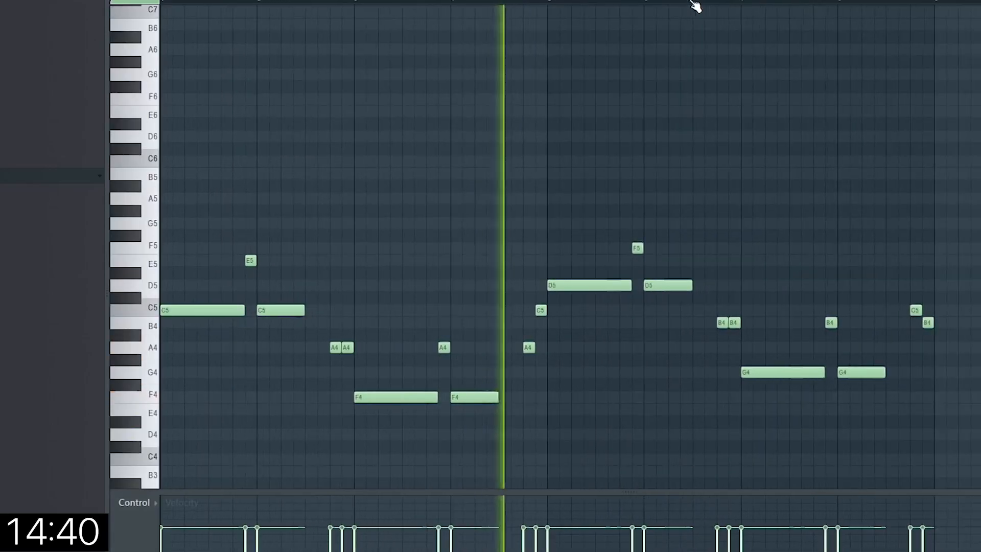
pyautogui.press('space')
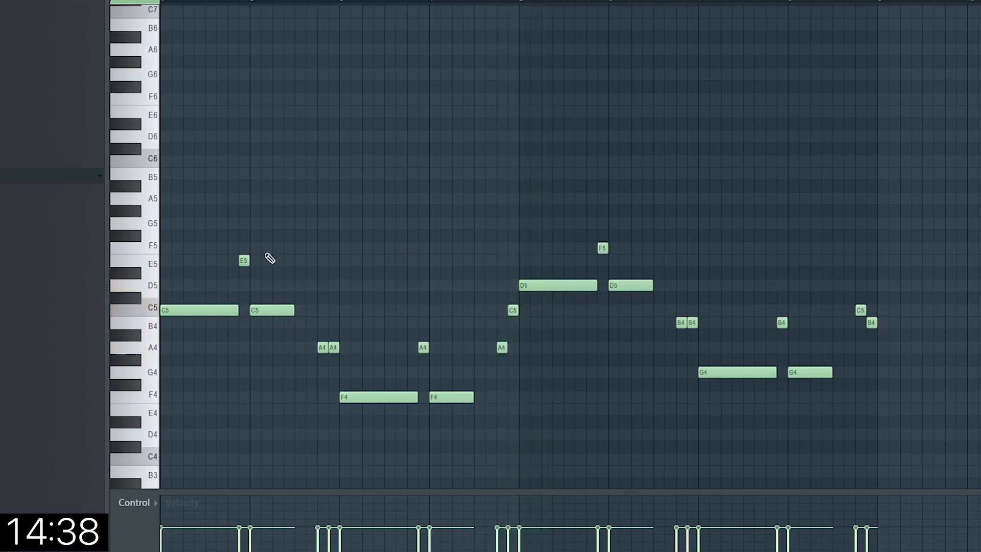
# Step: Copy the Bass Sub notes into the Bass Sub #2 channel and mute the original Bass Sub channel
pyautogui.press('F6')
pyautogui.rightClick(342, 533)
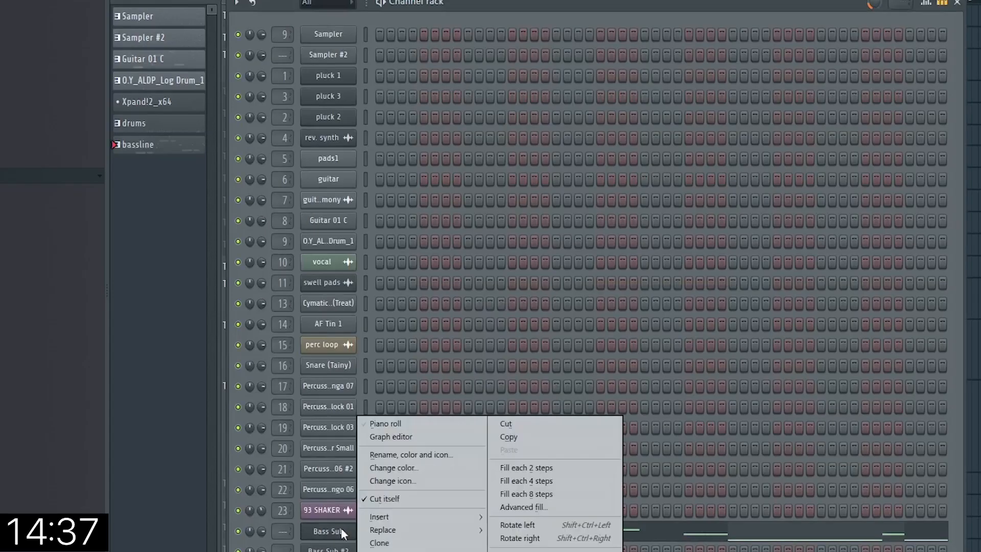
pyautogui.click(532, 442)
pyautogui.rightClick(351, 550)
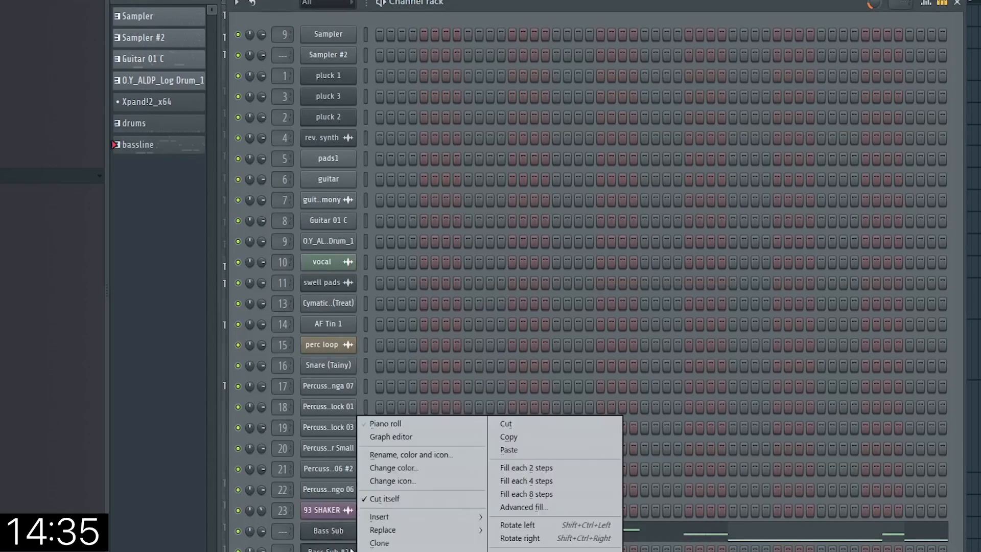
pyautogui.click(537, 451)
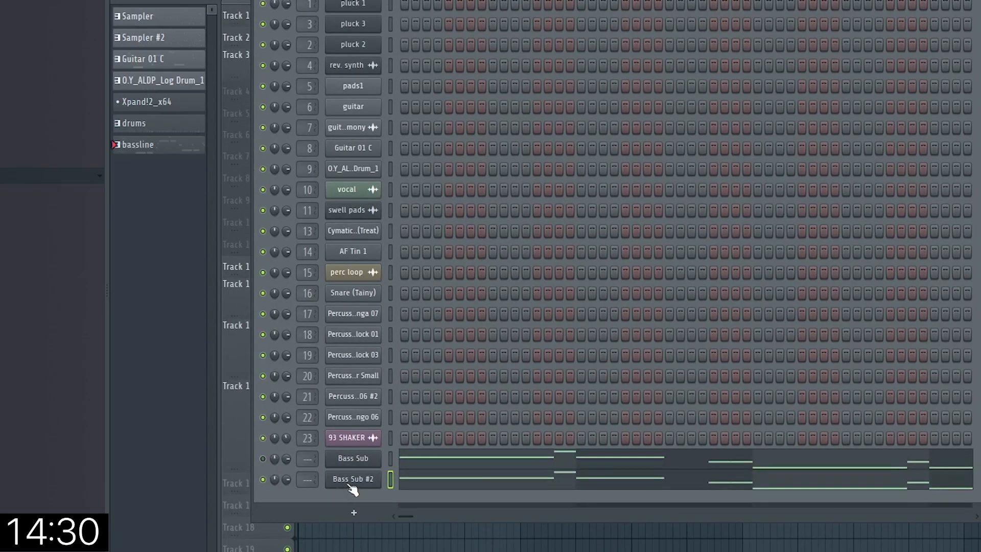
# Step: Open the Bass Sub #2 notes in the piano roll and, during playback, delete all but the long C5 and first F4 notes in bars 1–4
pyautogui.rightClick(378, 467)
pyautogui.click(444, 428)
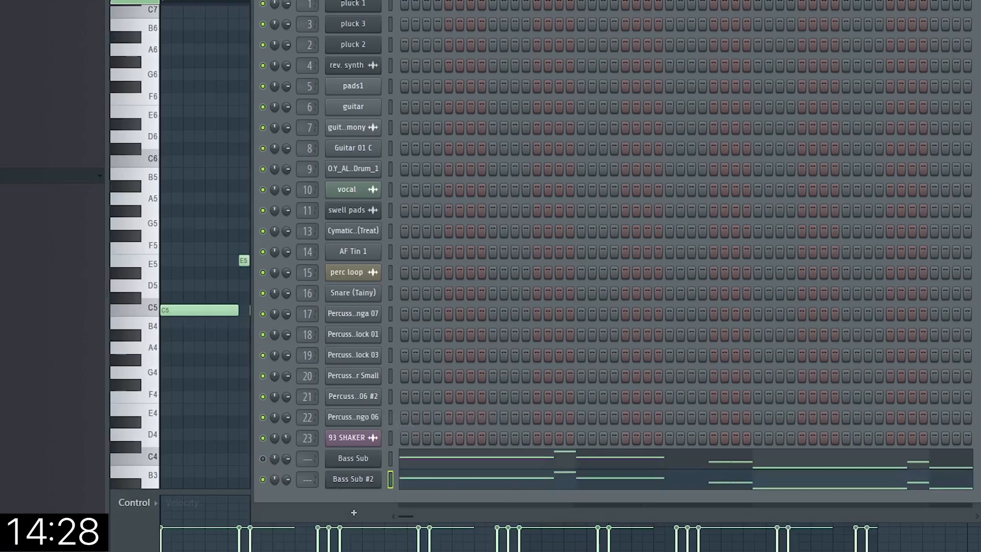
pyautogui.click(973, 1)
pyautogui.press('space')
pyautogui.rightClick(244, 260)
pyautogui.rightClick(272, 310)
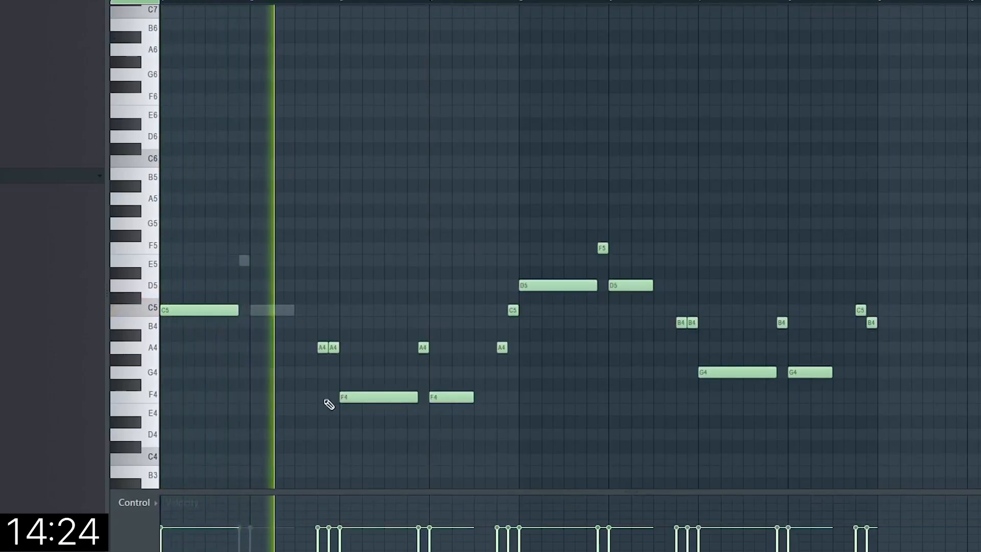
pyautogui.rightClick(334, 347)
pyautogui.rightClick(322, 348)
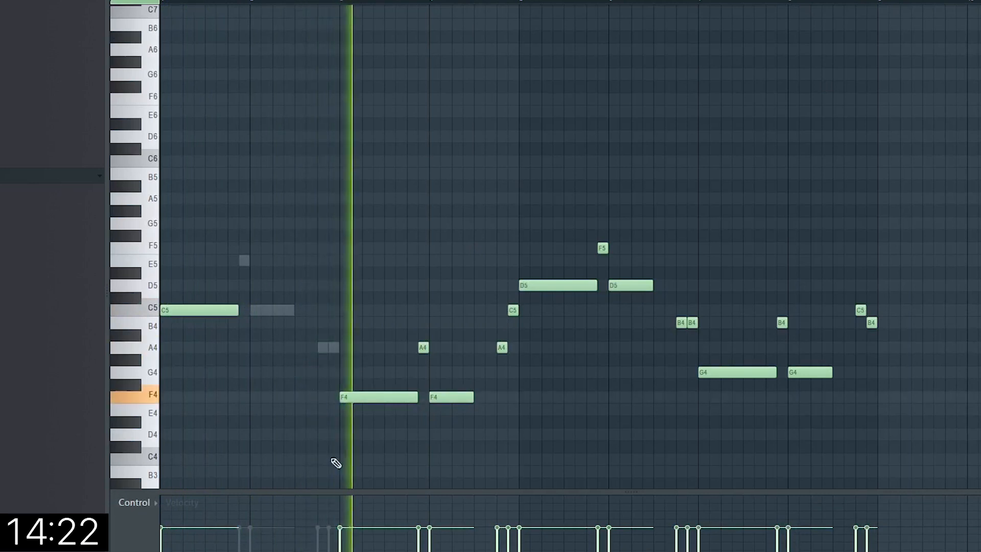
pyautogui.rightClick(424, 348)
pyautogui.rightClick(451, 397)
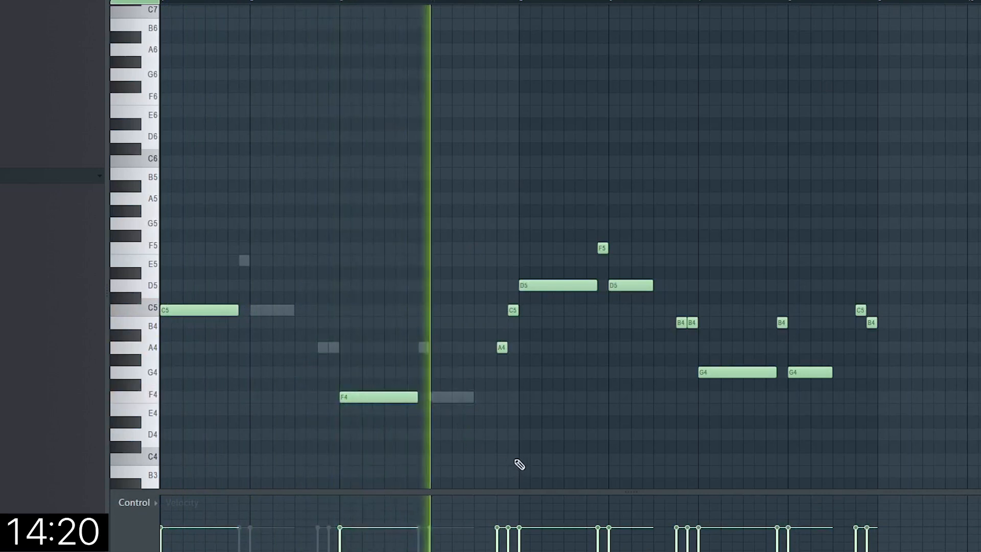
pyautogui.rightClick(502, 347)
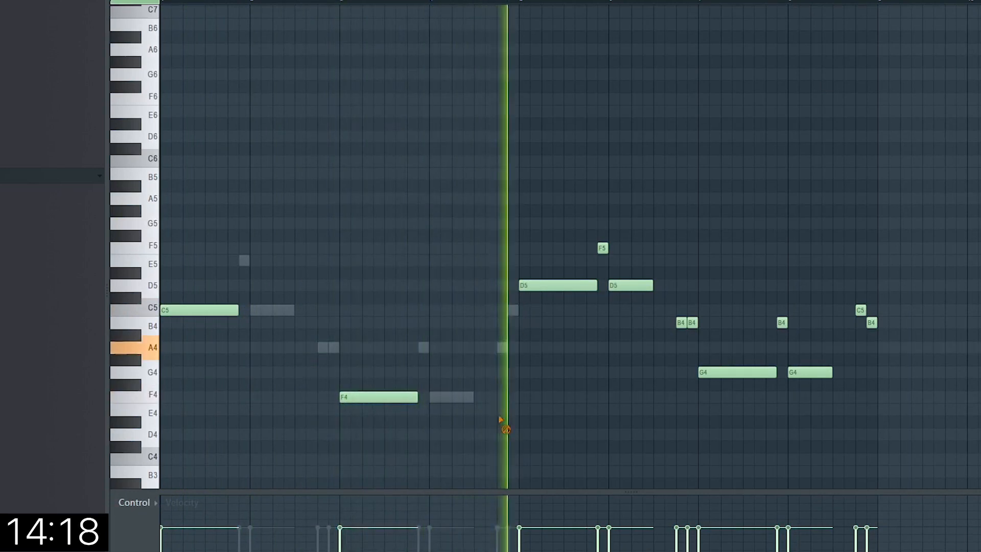
pyautogui.rightClick(513, 311)
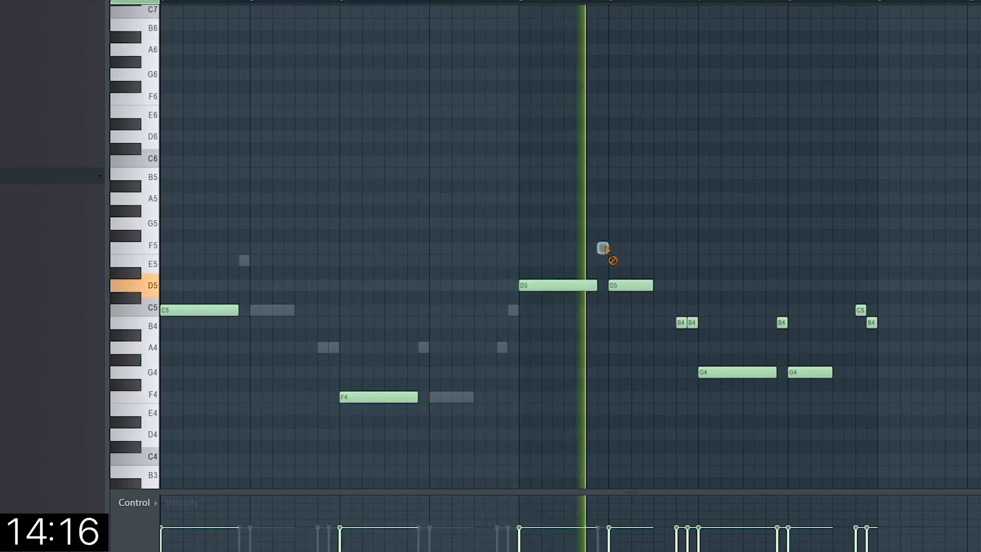
# Step: Delete the remaining short and repeated notes in bars 5–8, keeping only the first long D5 and first long G4
pyautogui.rightClick(603, 248)
pyautogui.rightClick(630, 285)
pyautogui.rightClick(681, 322)
pyautogui.rightClick(692, 323)
pyautogui.rightClick(782, 322)
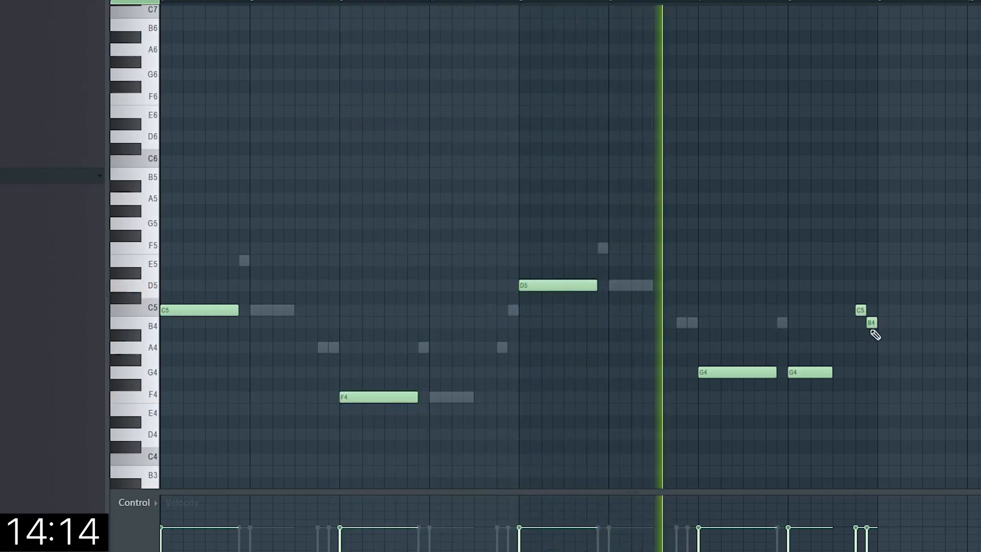
pyautogui.moveTo(804, 280); pyautogui.dragTo(917, 409)
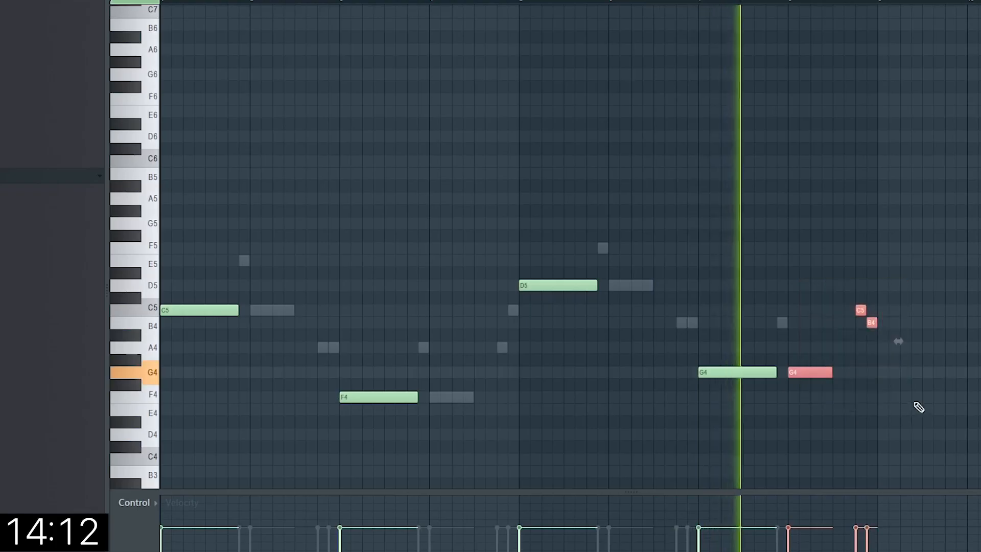
pyautogui.press('Delete')
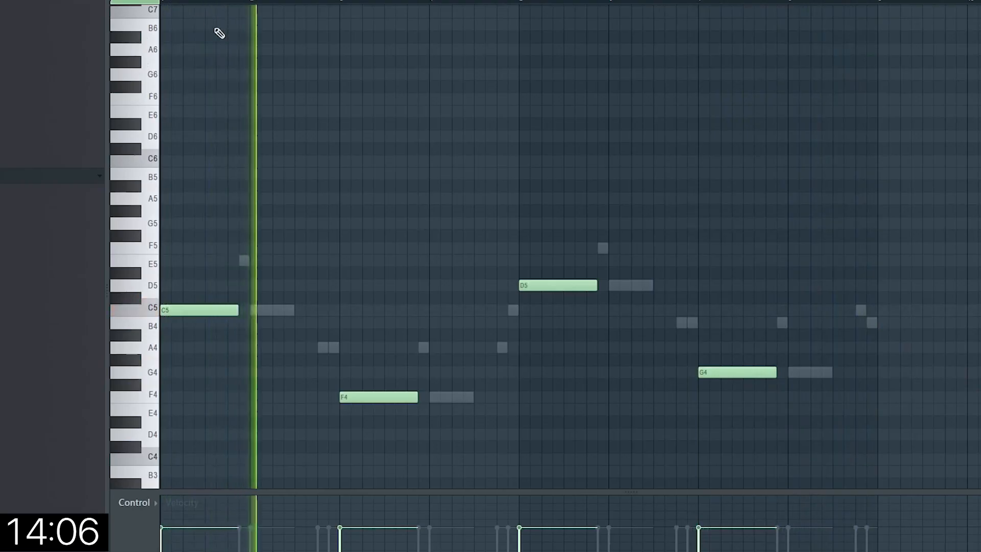
# Step: Shorten all four remaining bass notes slightly by the same amount and play the pattern
pyautogui.hotkey('ctrl', 'a')
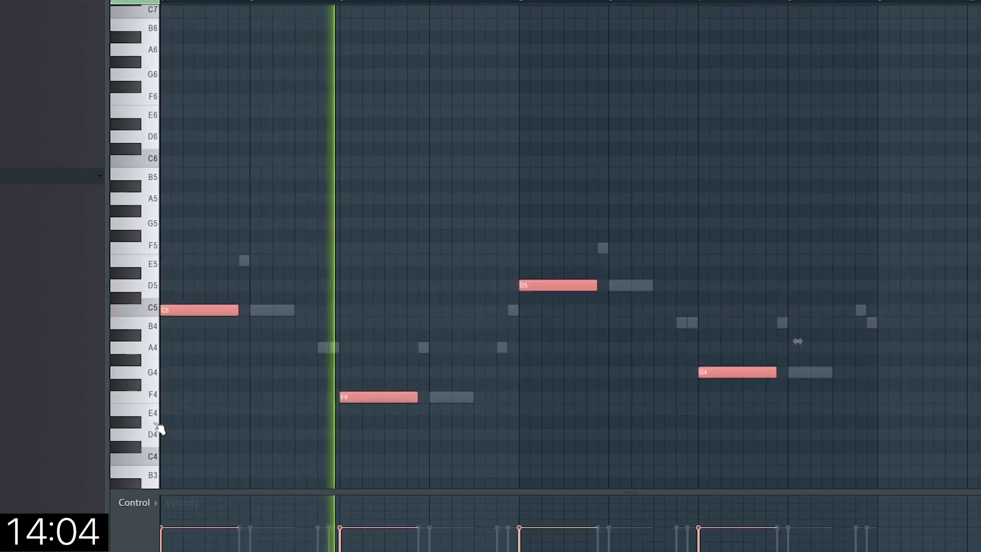
pyautogui.moveTo(238, 310); pyautogui.dragTo(232, 310)
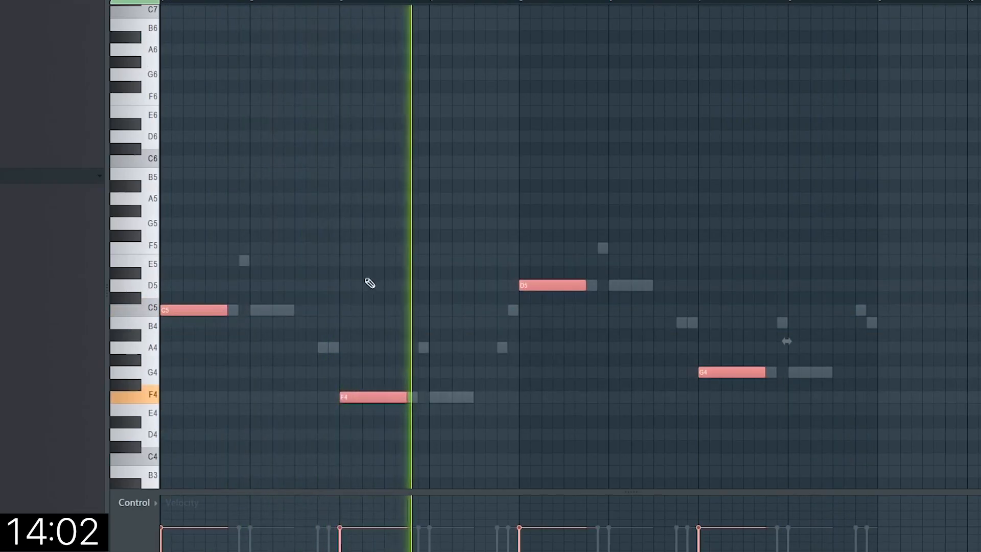
pyautogui.hotkey('ctrl', 'd')
pyautogui.press('space')
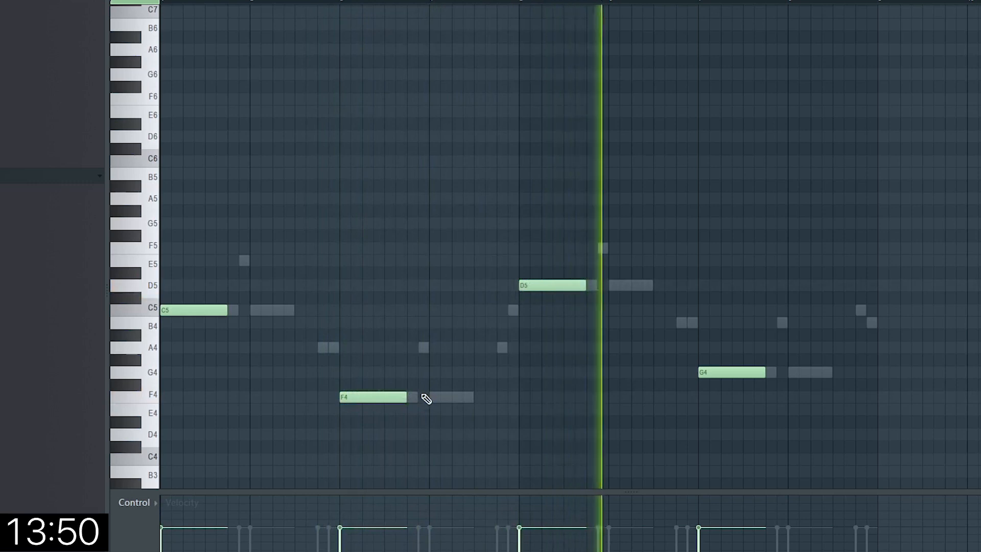
# Step: Extend the four bass notes to one bar each and add a short C5 before the F4 and a short D5 before the G4
pyautogui.moveTo(153, 263); pyautogui.dragTo(158, 406)
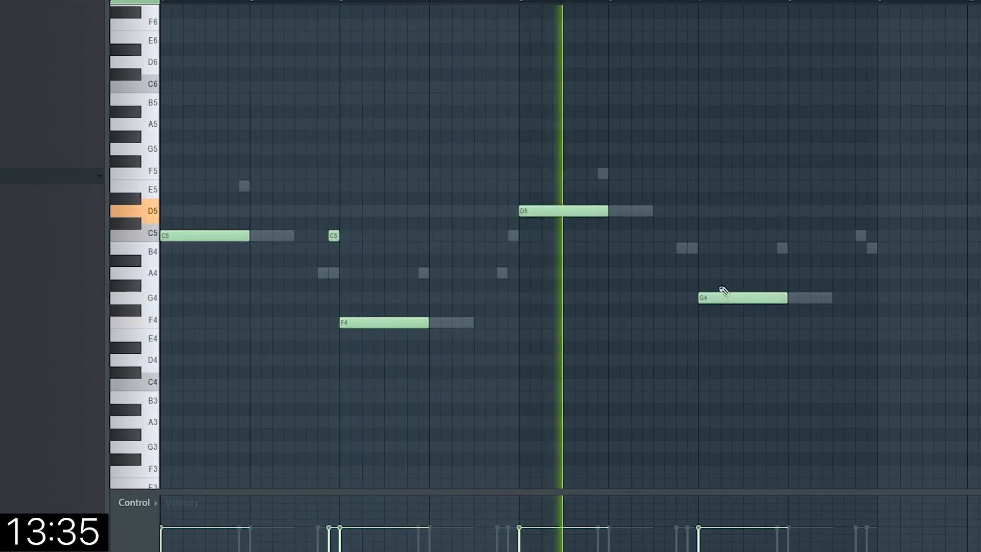
pyautogui.click(692, 210)
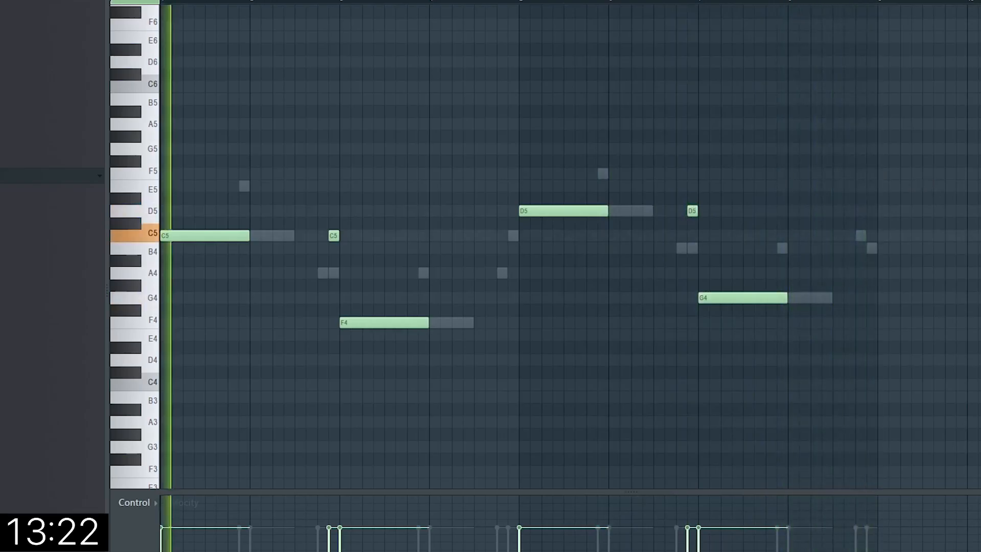
# Step: Leave the piano roll for the playlist and open the options of the bassline pattern
pyautogui.press('F7')
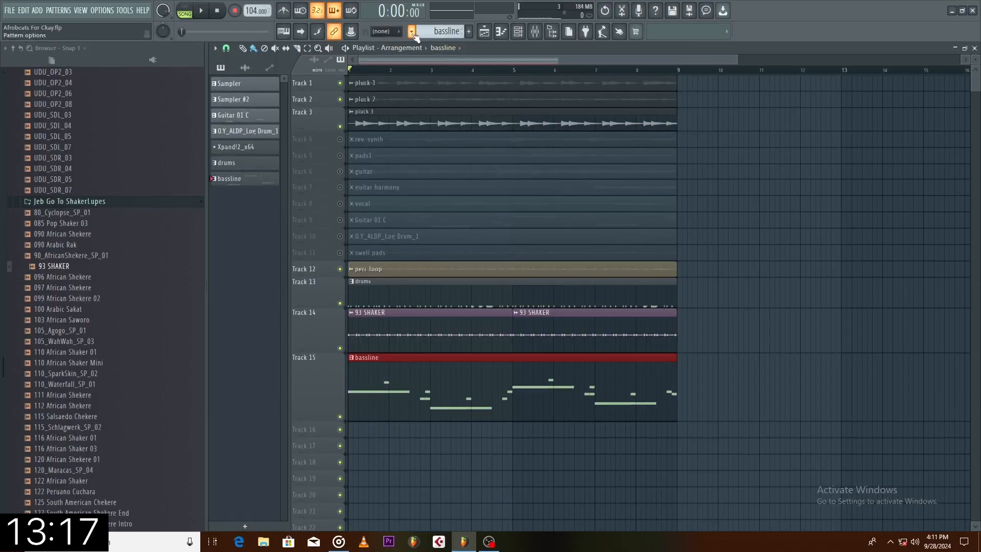
pyautogui.click(412, 33)
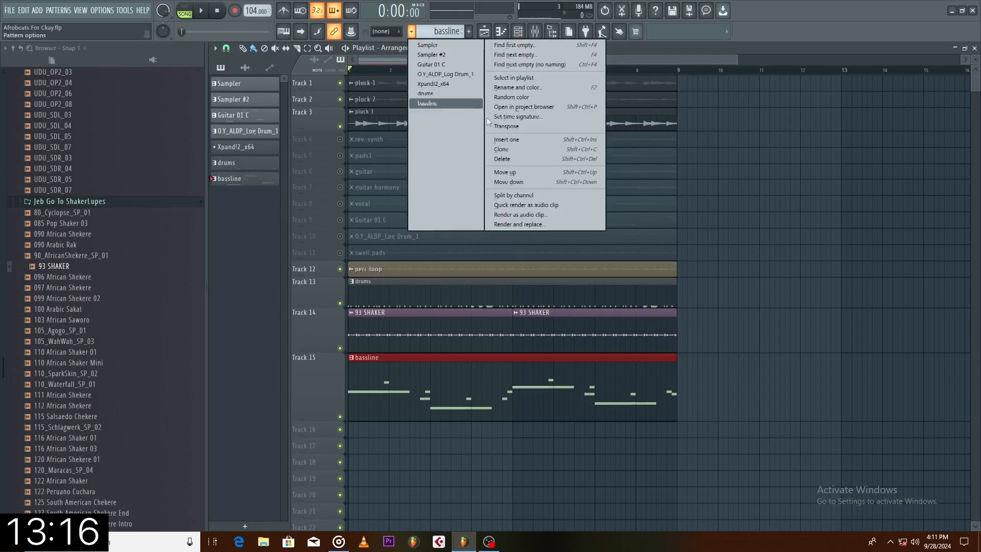
# Step: Split the bassline pattern by channel, then place the second Bass Sub pattern on track 16 from bar 1 and enlarge that track
pyautogui.click(516, 195)
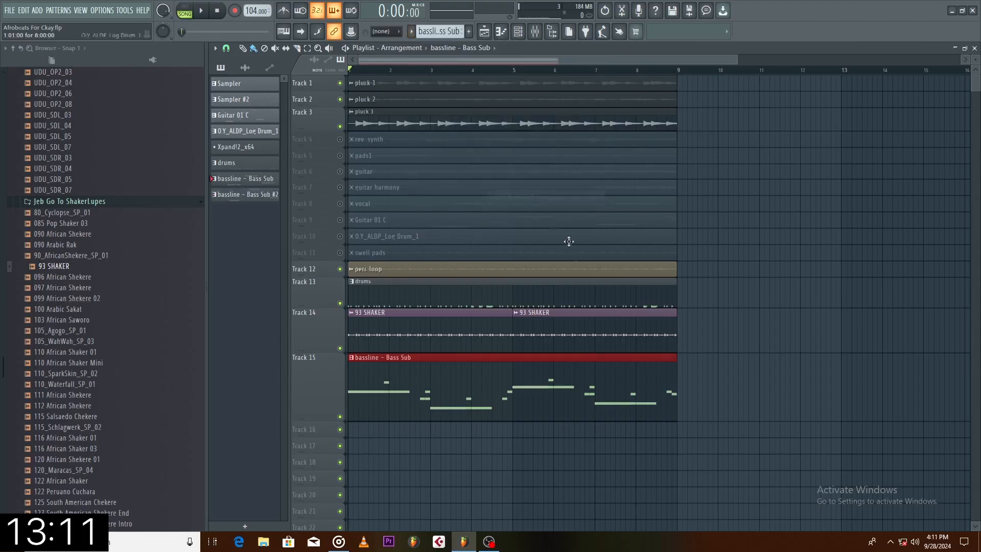
pyautogui.rightClick(422, 393)
pyautogui.moveTo(262, 181); pyautogui.dragTo(424, 396)
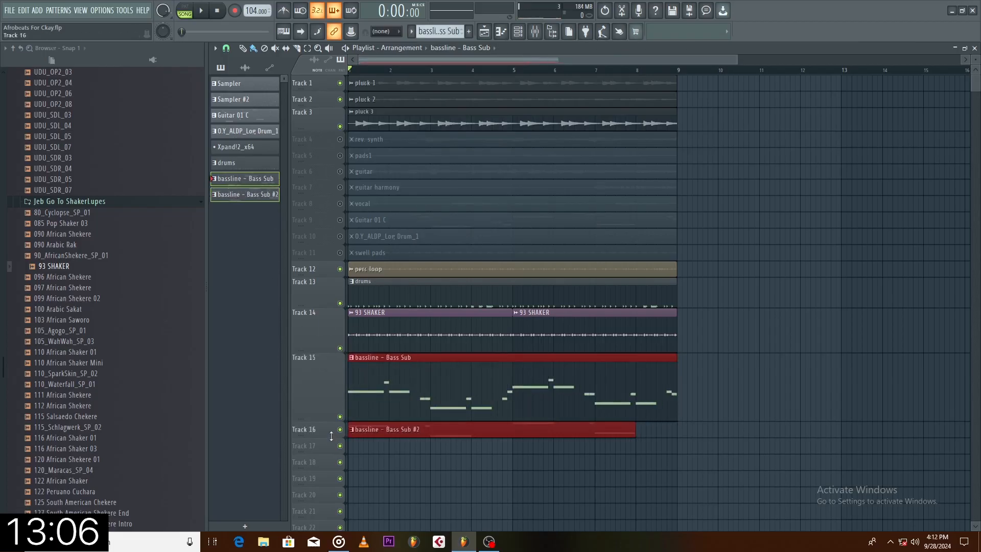
pyautogui.moveTo(331, 436); pyautogui.dragTo(331, 462)
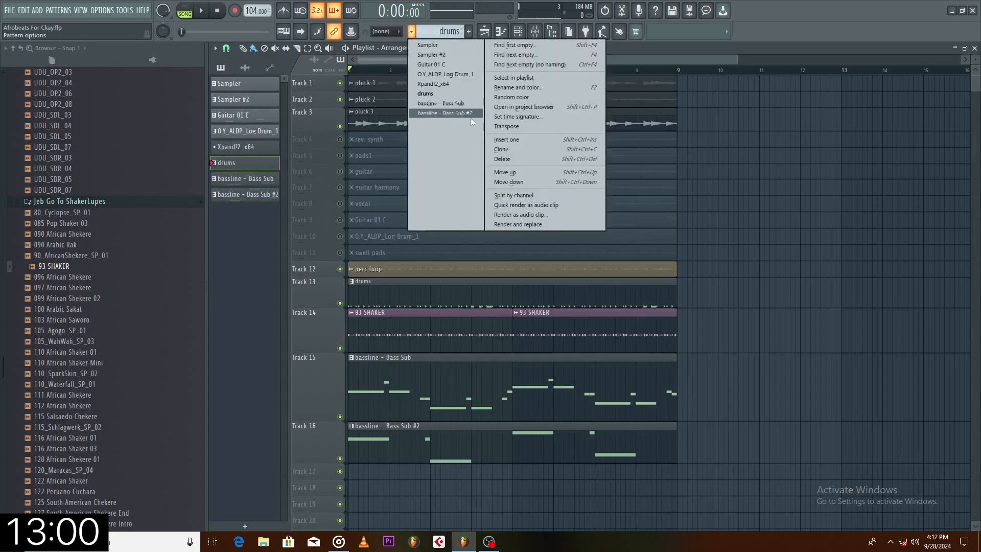
# Step: Split the drums pattern by channel and replace its track 13 clip with the eight separate drum patterns on tracks 17 to 24
pyautogui.click(514, 195)
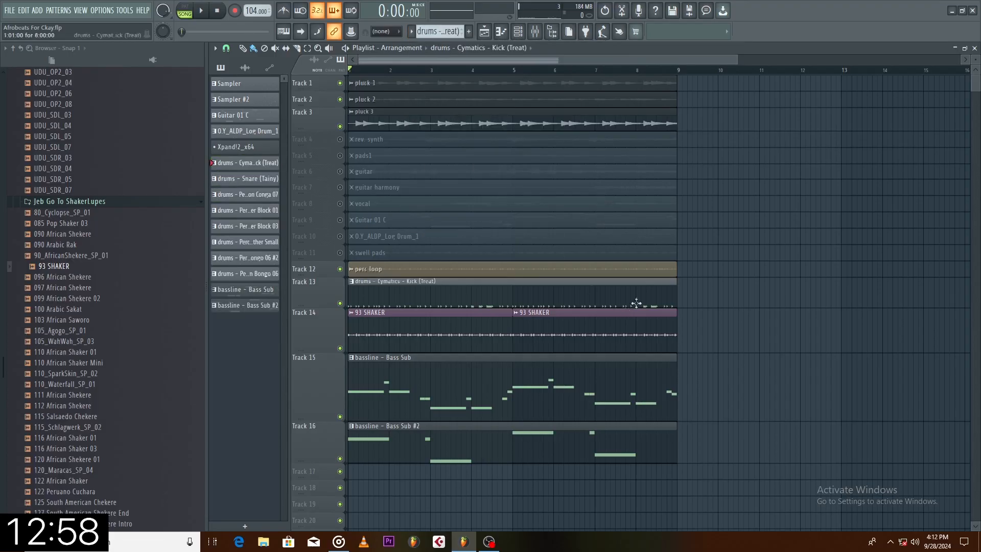
pyautogui.rightClick(491, 294)
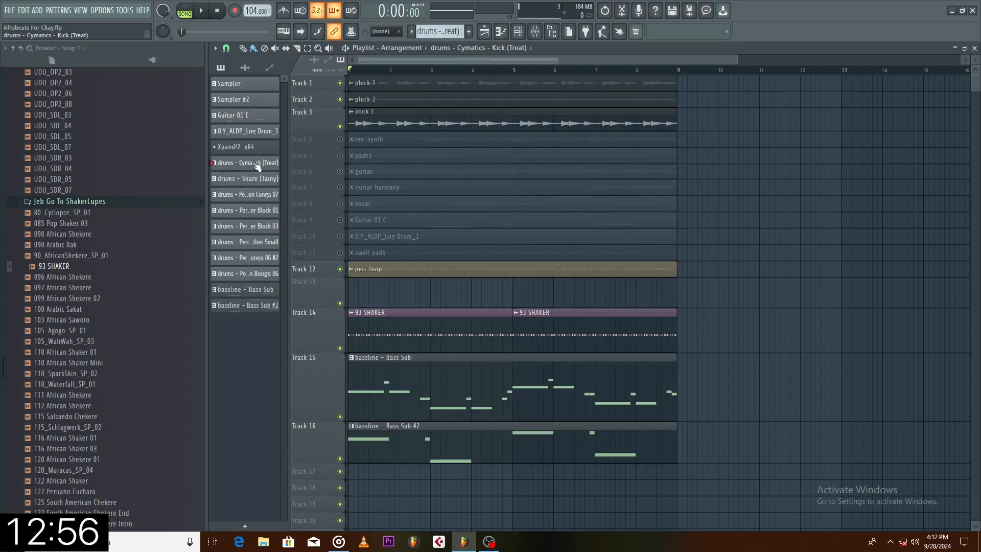
pyautogui.keyDown('shift'); pyautogui.click(264, 278); pyautogui.keyUp('shift')
pyautogui.moveTo(265, 278); pyautogui.dragTo(729, 380)
pyautogui.scroll(-3, 734, 292)
pyautogui.moveTo(757, 278); pyautogui.dragTo(387, 339)
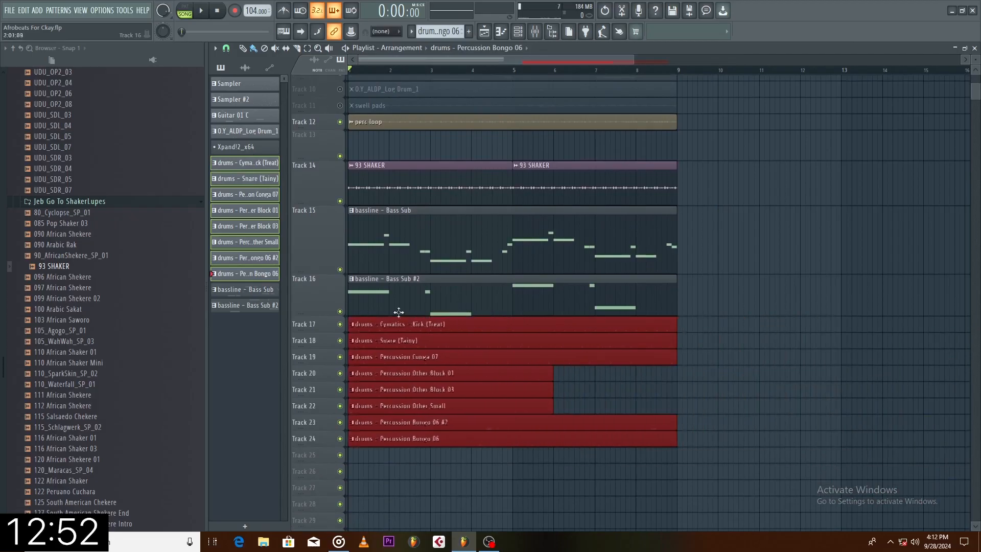
pyautogui.click(687, 393)
pyautogui.moveTo(586, 402); pyautogui.dragTo(574, 375)
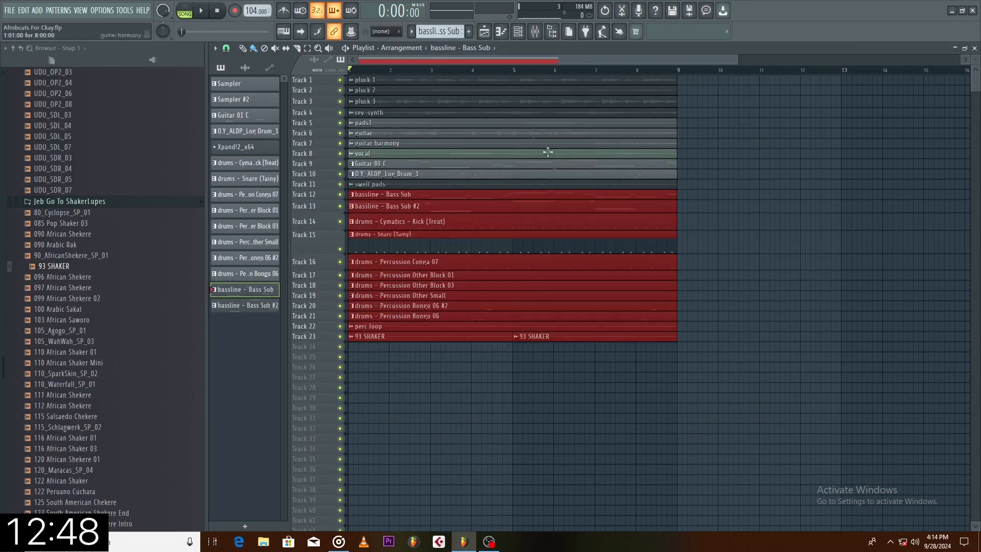
# Step: Duplicate all playlist clips three times in succession, extending the arrangement to bar 33, and clear the selection
pyautogui.hotkey('ctrl', 'a')
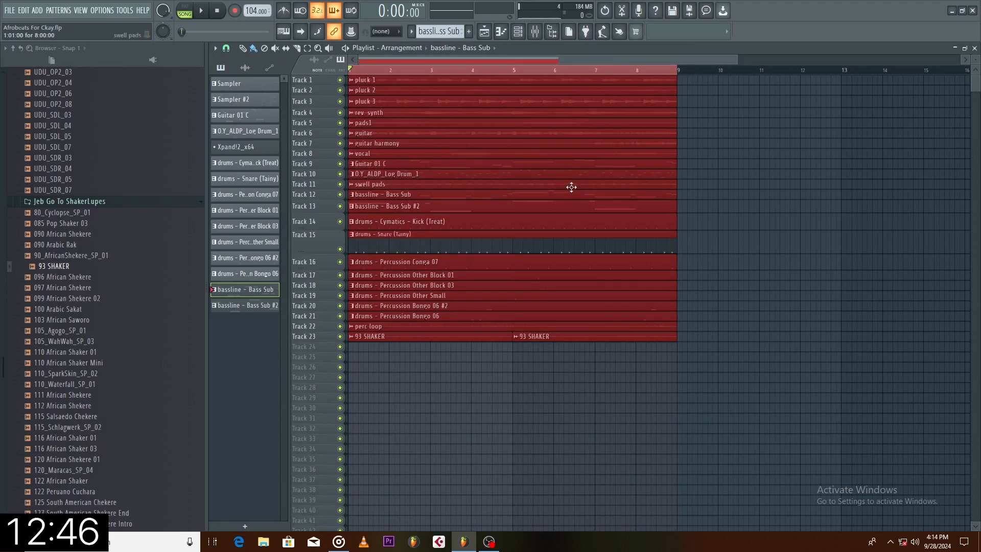
pyautogui.hotkey('ctrl', 'b')
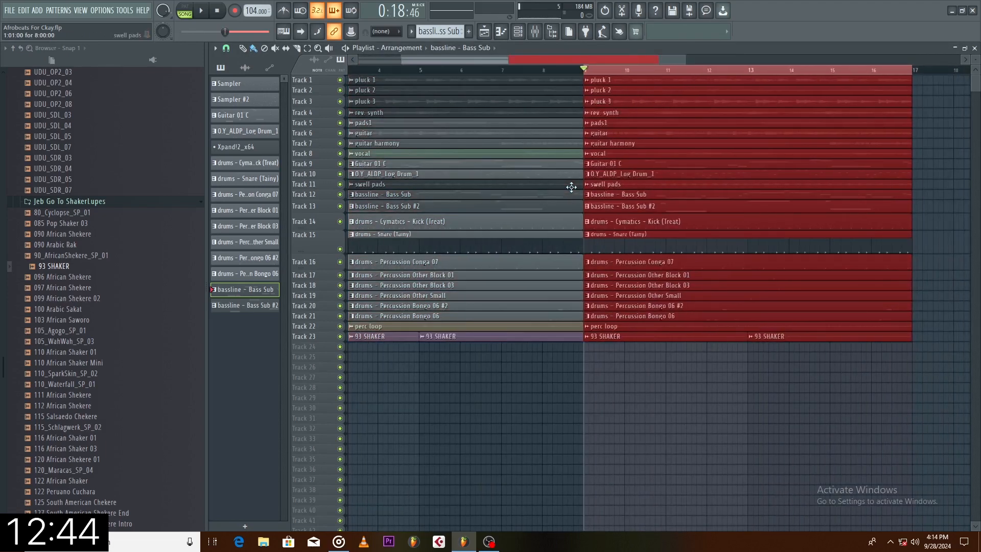
pyautogui.hotkey('ctrl', 'b')
pyautogui.hotkey('ctrl', 'b')
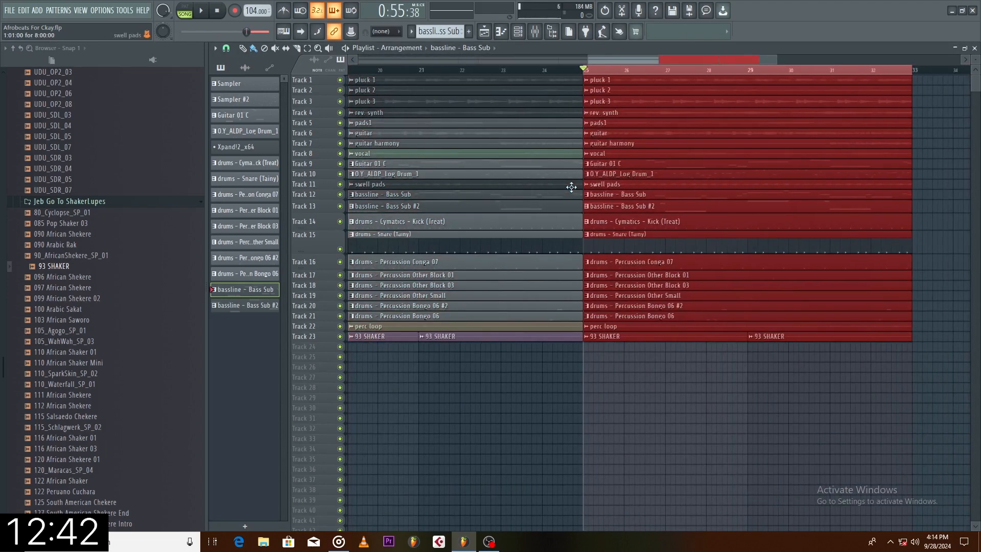
pyautogui.doubleClick(432, 71)
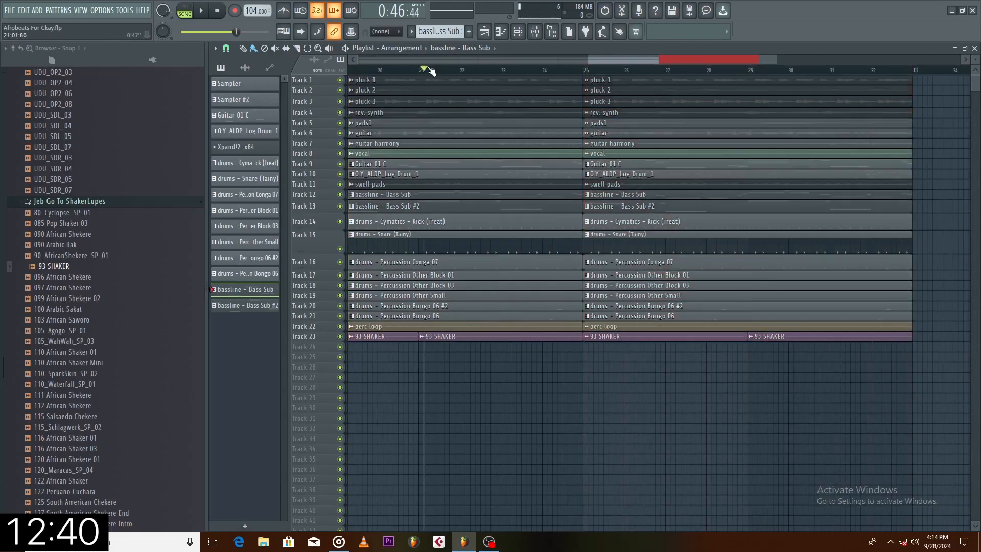
# Step: Enlarge the 93 SHAKER and perc loop tracks so their waveforms are easier to see
pyautogui.moveTo(431, 71); pyautogui.dragTo(105, 90)
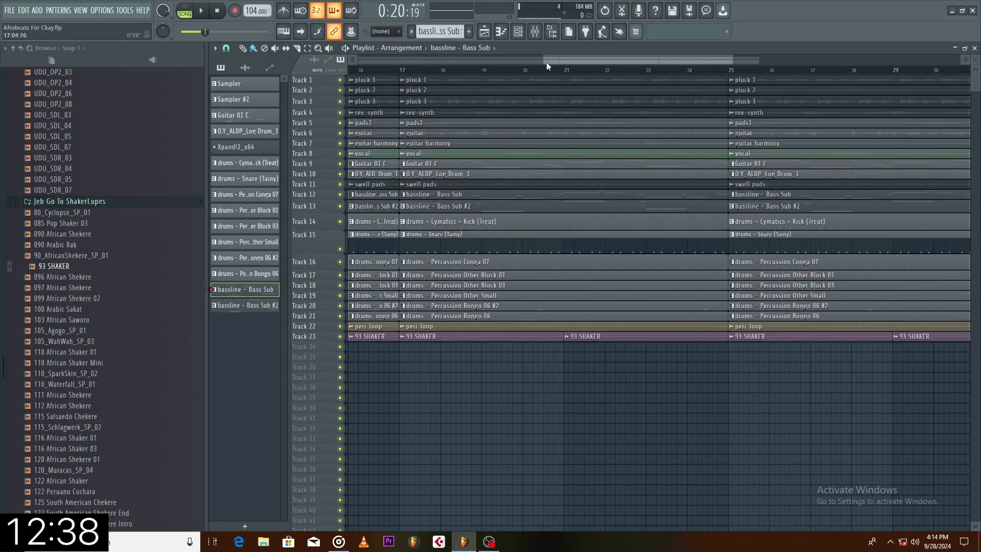
pyautogui.click(547, 63)
pyautogui.scroll(2, 977, 57)
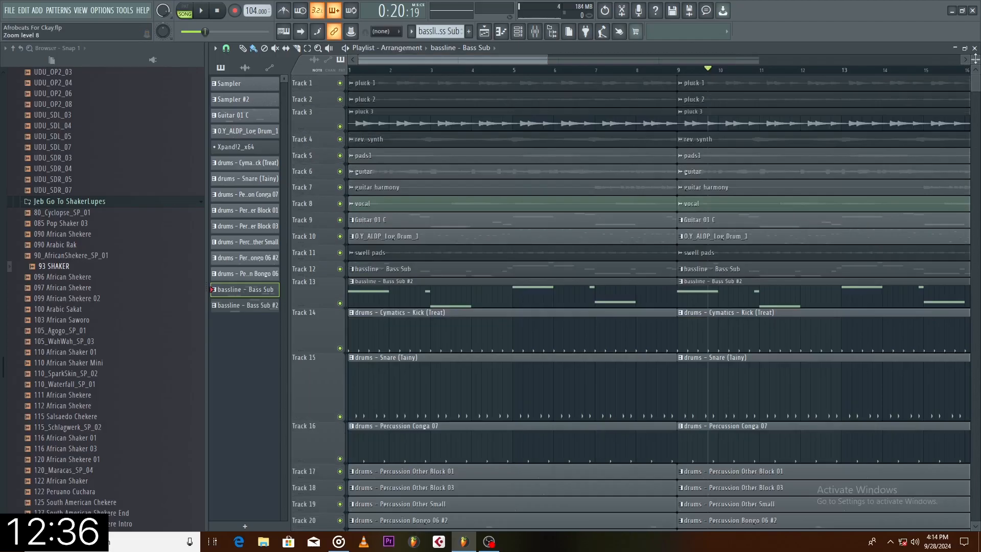
pyautogui.scroll(-5, 622, 137)
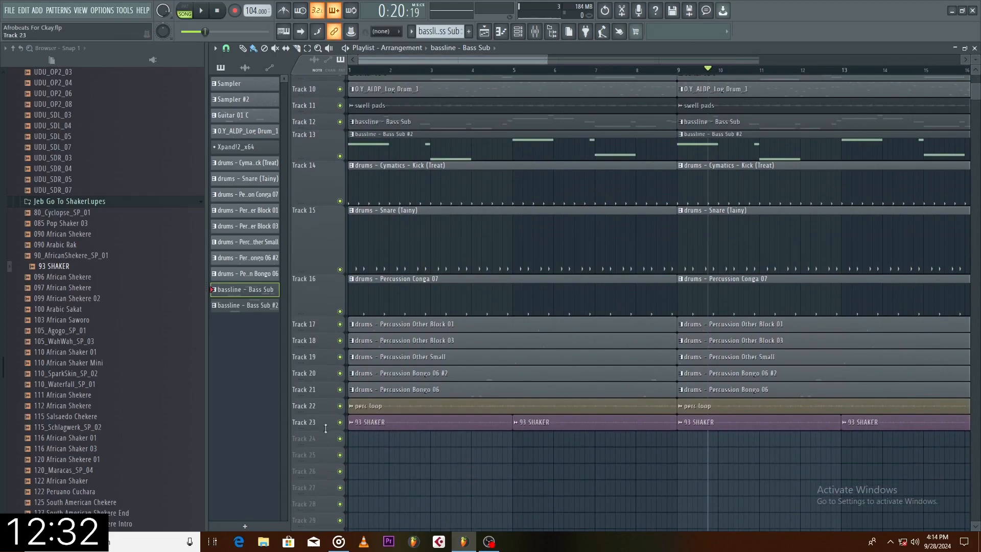
pyautogui.moveTo(325, 429); pyautogui.dragTo(326, 454)
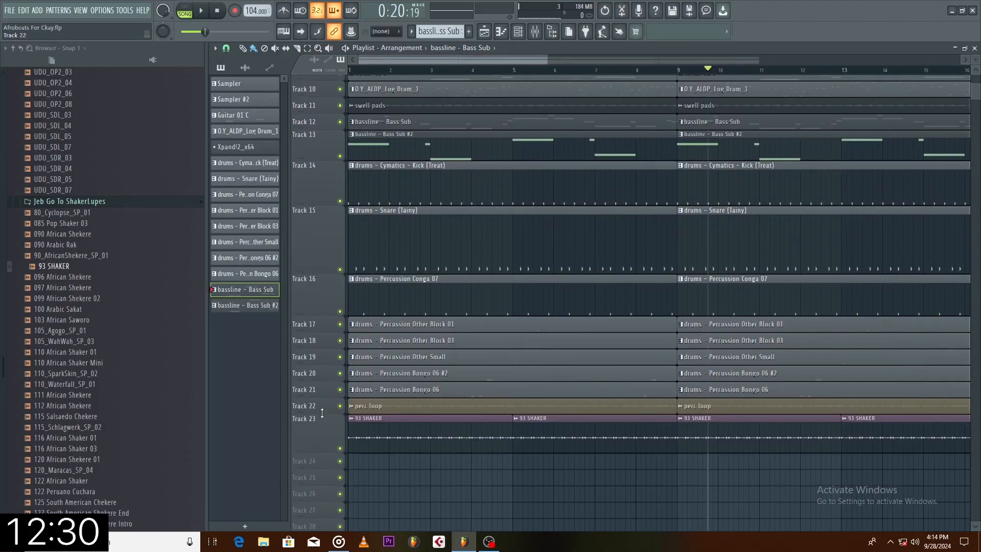
pyautogui.moveTo(322, 413); pyautogui.dragTo(322, 427)
# Step: Delete the shaker, perc loop, drum and bassline clips on tracks 12 to 23 from bars 1 to 8
pyautogui.moveTo(430, 503); pyautogui.dragTo(443, 348)
pyautogui.moveTo(501, 384); pyautogui.dragTo(528, 472)
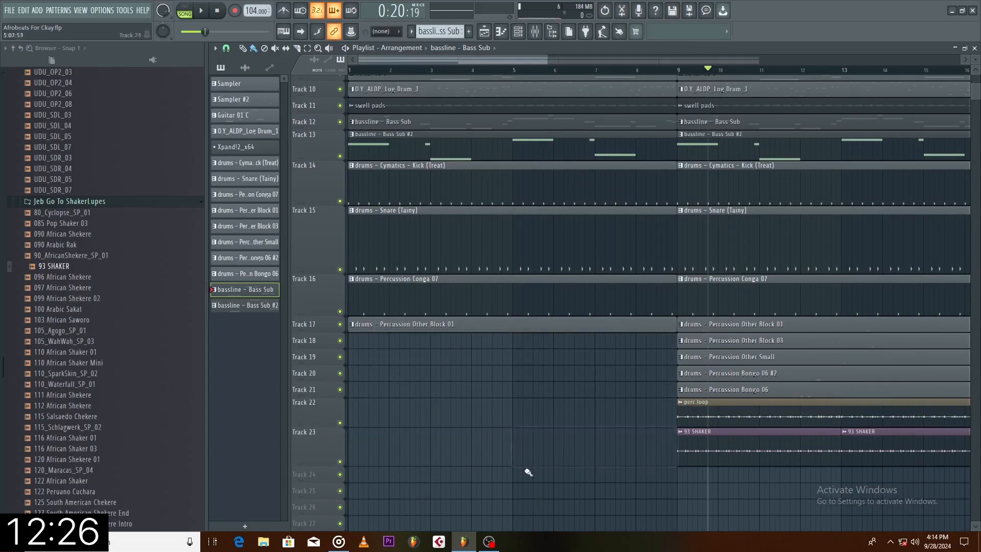
pyautogui.click(492, 329)
pyautogui.scroll(5, 480, 396)
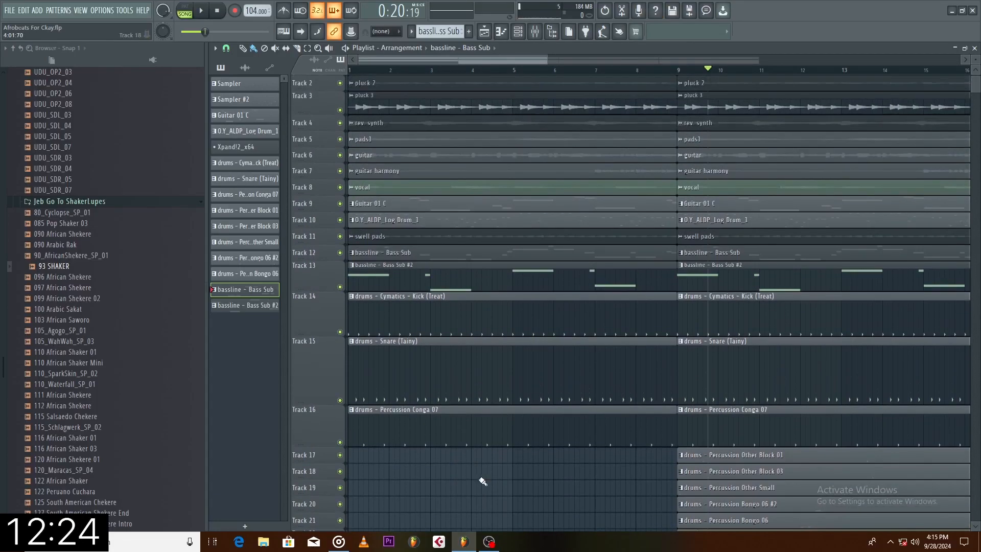
pyautogui.moveTo(483, 482)
pyautogui.mouseDown()
pyautogui.moveTo(477, 361)
pyautogui.moveTo(462, 369)
pyautogui.mouseUp()
pyautogui.scroll(1, 461, 369)
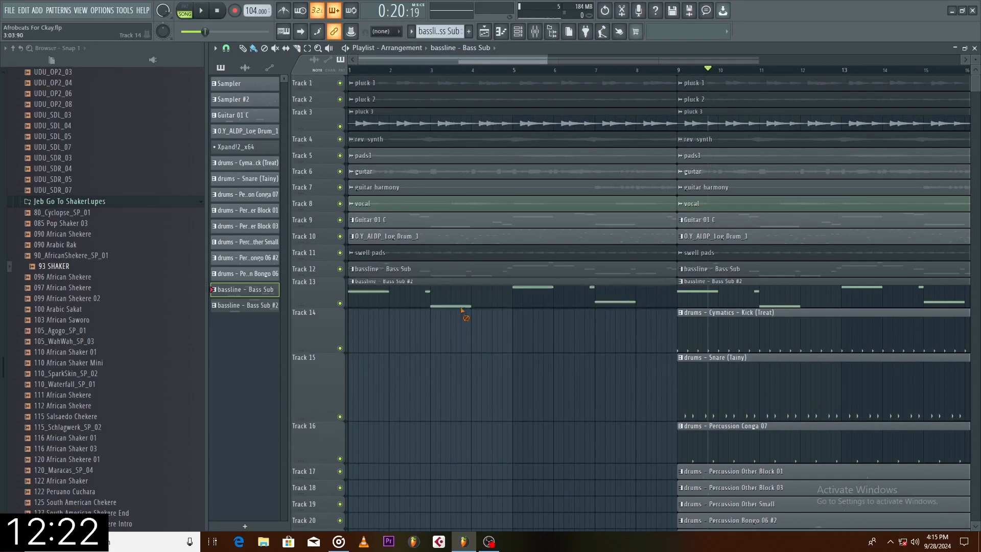
pyautogui.moveTo(462, 311); pyautogui.dragTo(457, 301)
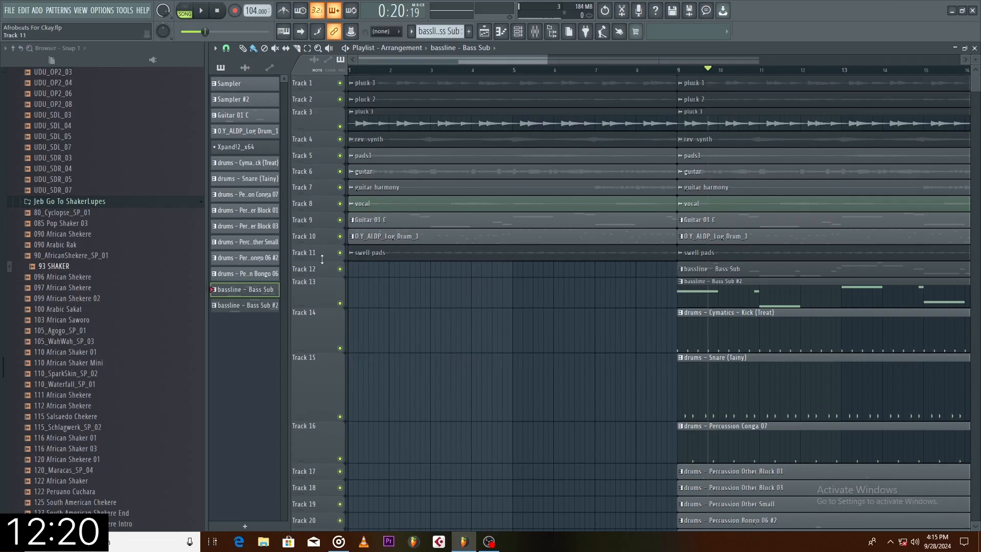
# Step: Enlarge track 11 and delete the Log Drum, swell pads and both Bass Sub clips from bars 9 to 16
pyautogui.moveTo(322, 259); pyautogui.dragTo(415, 279)
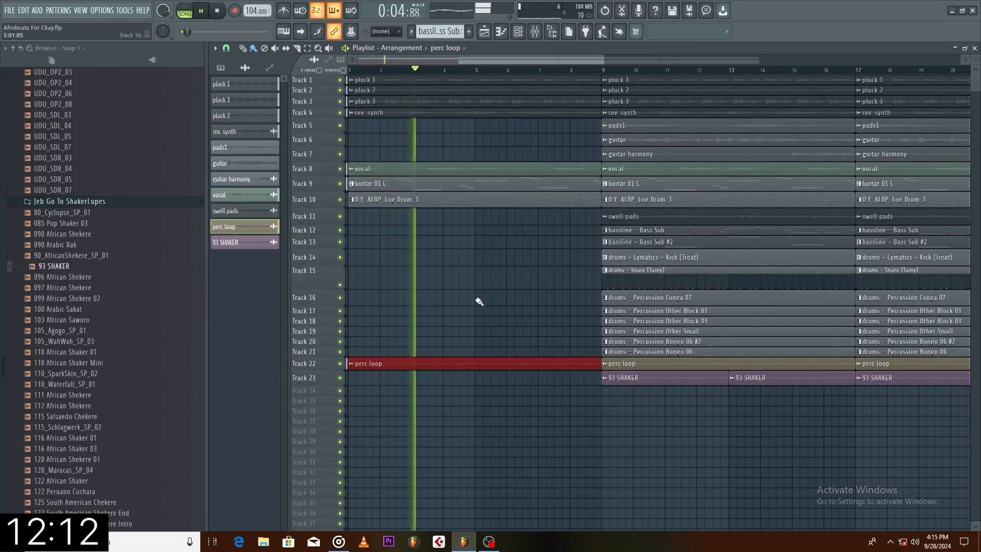
pyautogui.scroll(-3, 491, 74)
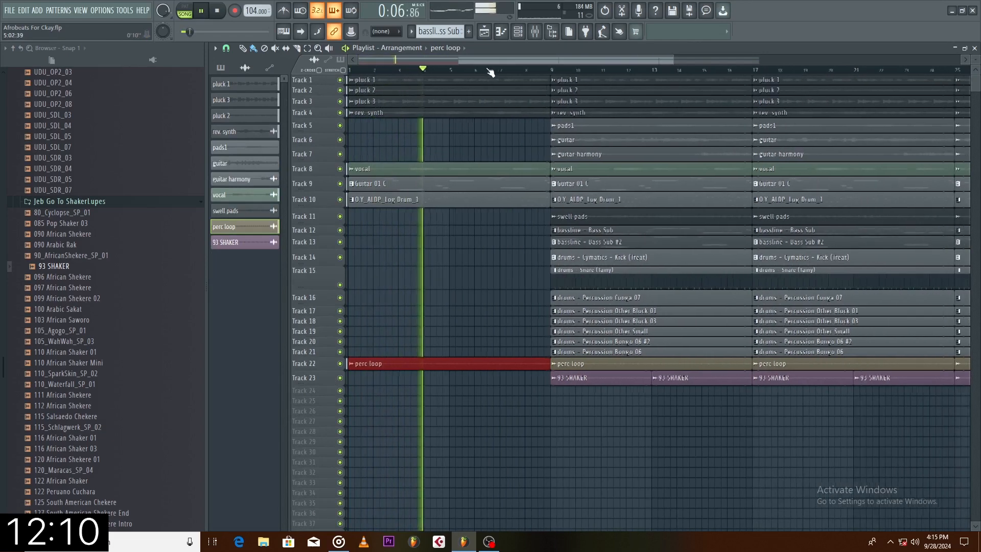
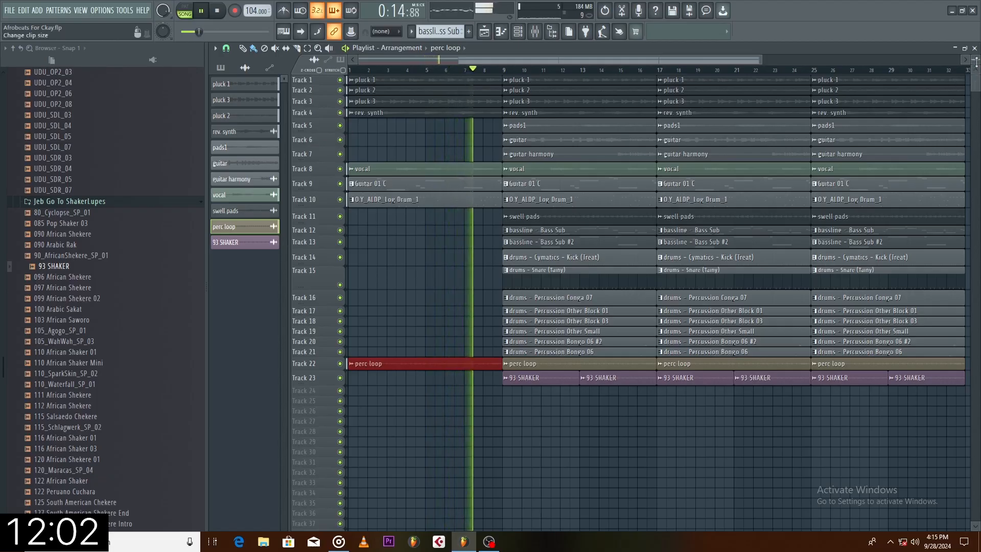
pyautogui.moveTo(977, 63); pyautogui.dragTo(977, 75)
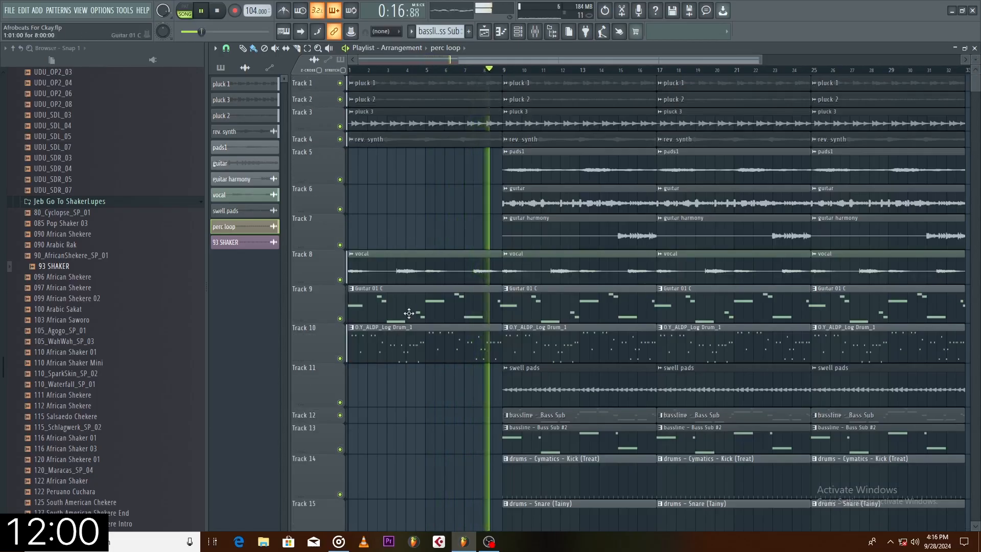
pyautogui.scroll(-2, 399, 404)
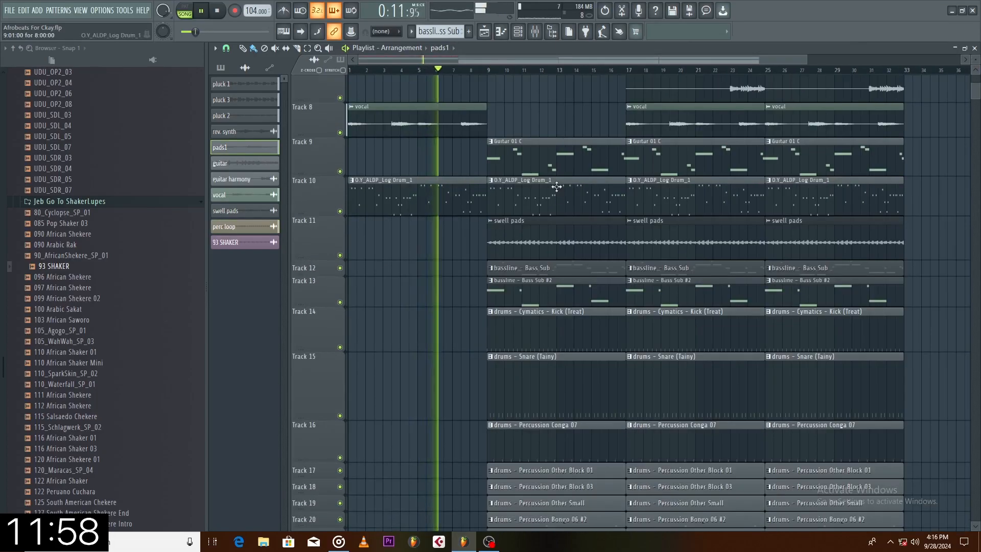
pyautogui.rightClick(566, 233)
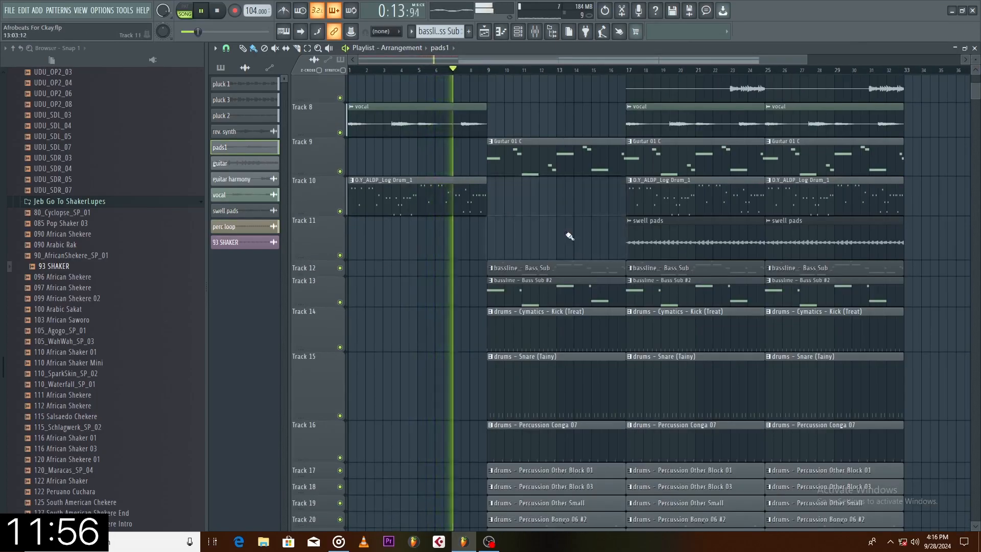
pyautogui.scroll(-2, 563, 236)
pyautogui.rightClick(563, 237)
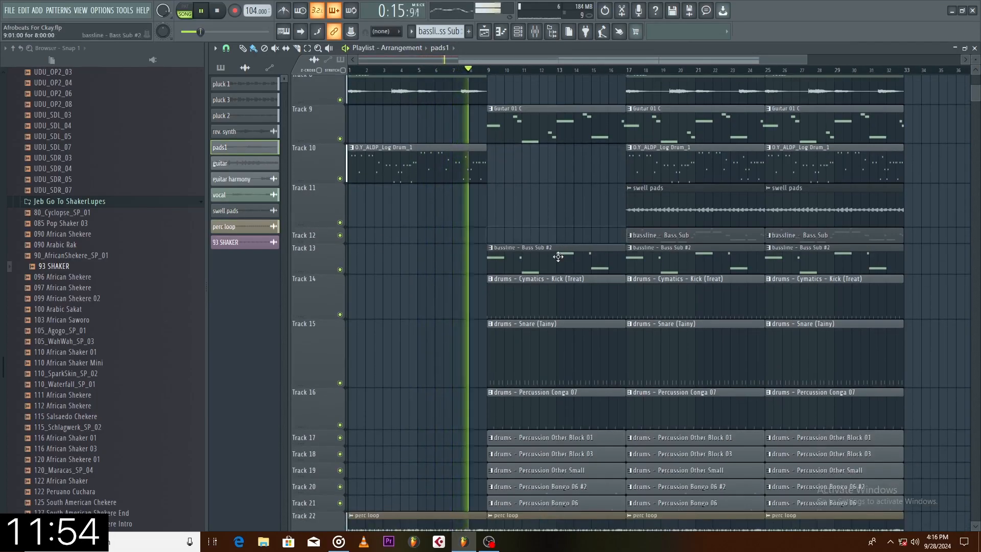
pyautogui.rightClick(560, 255)
# Step: Restart playback and delete the Other Block, Other Small and Bongo percussion clips on tracks 17 to 21 from bars 9 to 16
pyautogui.scroll(-3, 561, 255)
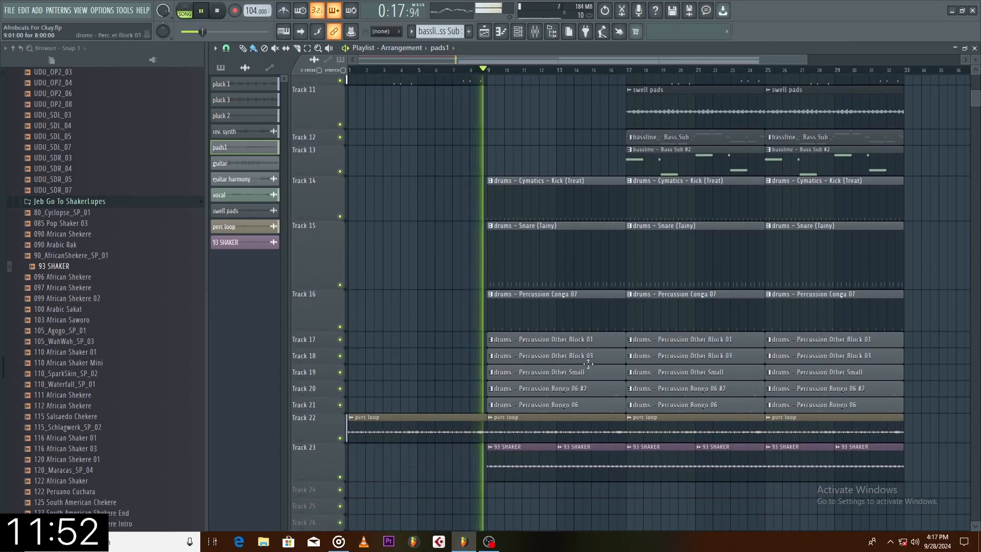
pyautogui.press('space')
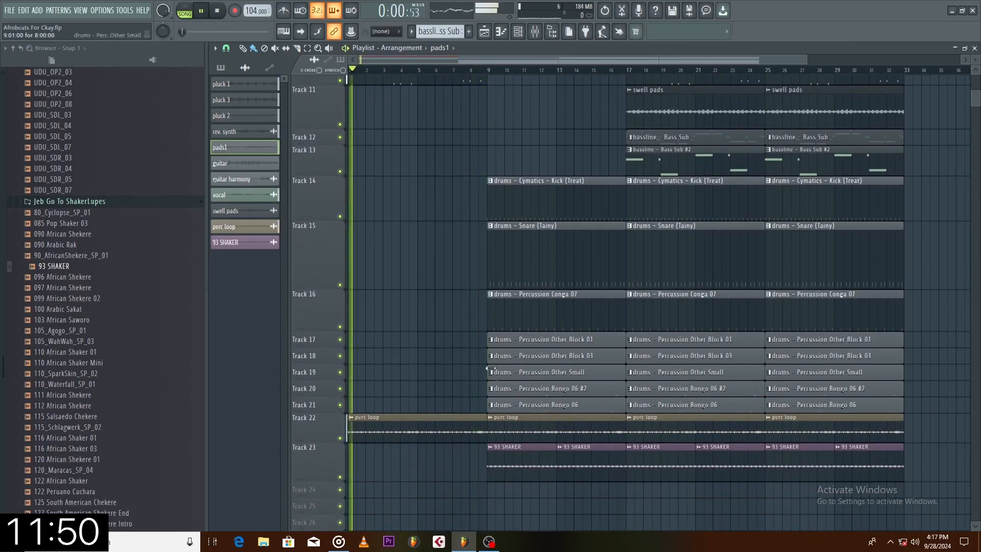
pyautogui.rightClick(492, 345)
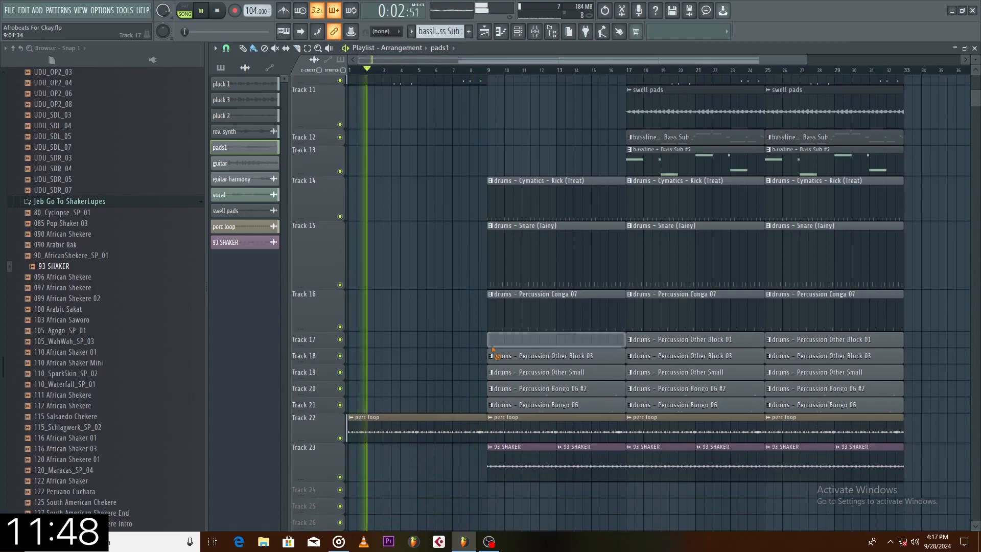
pyautogui.rightClick(495, 357)
pyautogui.rightClick(501, 373)
pyautogui.rightClick(509, 389)
pyautogui.rightClick(520, 401)
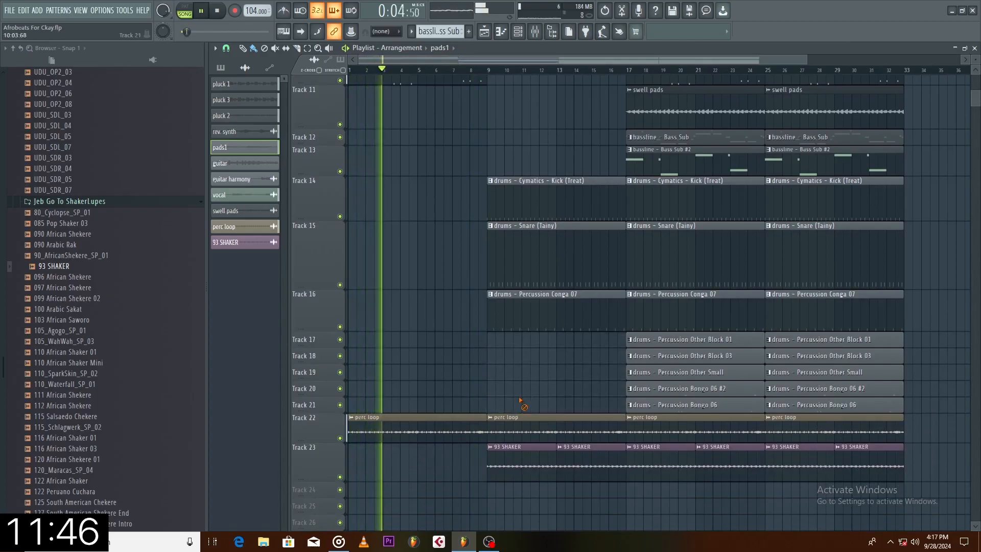
# Step: Play the song from bar 9 and review the clip layout of the whole arrangement
pyautogui.click(489, 70)
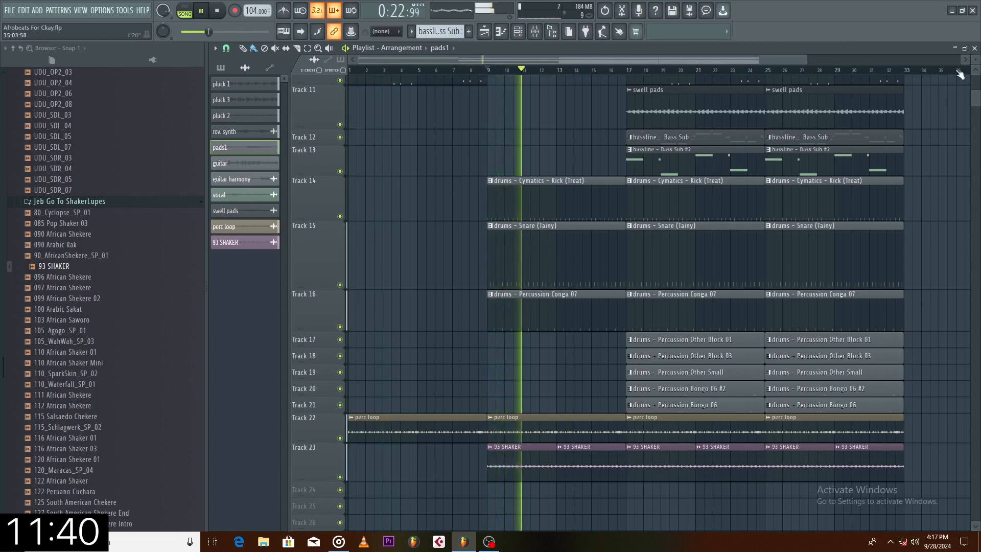
pyautogui.moveTo(975, 59); pyautogui.dragTo(975, 76)
pyautogui.scroll(3, 648, 386)
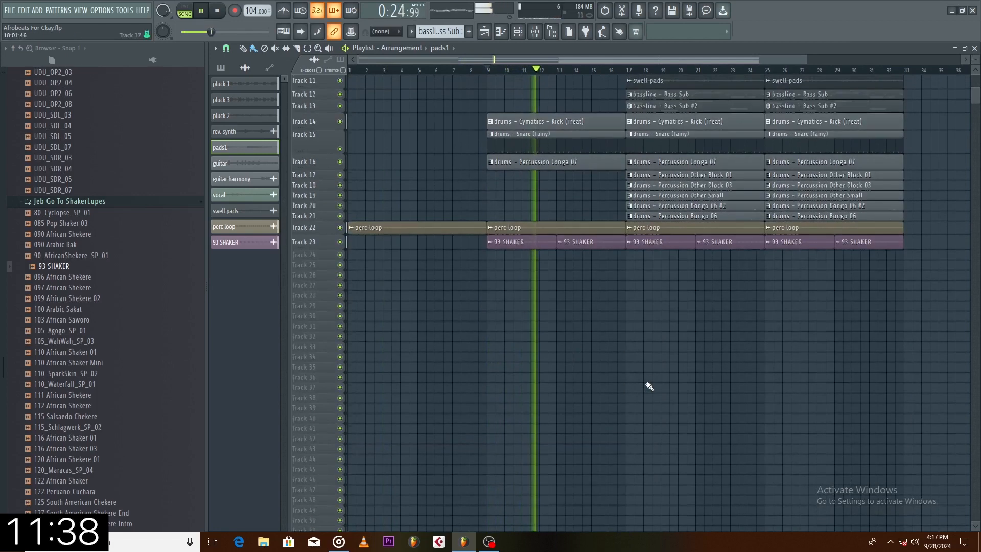
pyautogui.scroll(5, 649, 387)
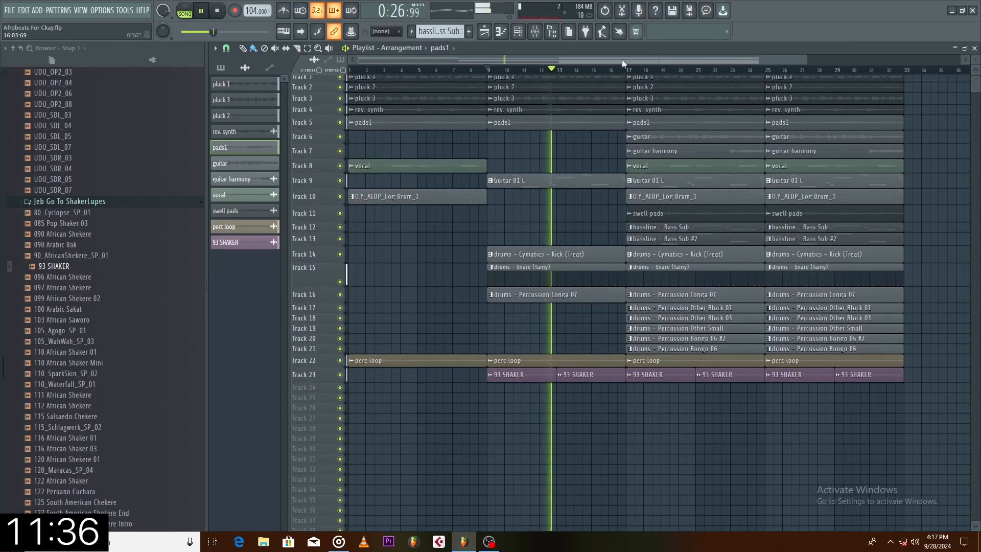
pyautogui.scroll(-2, 623, 74)
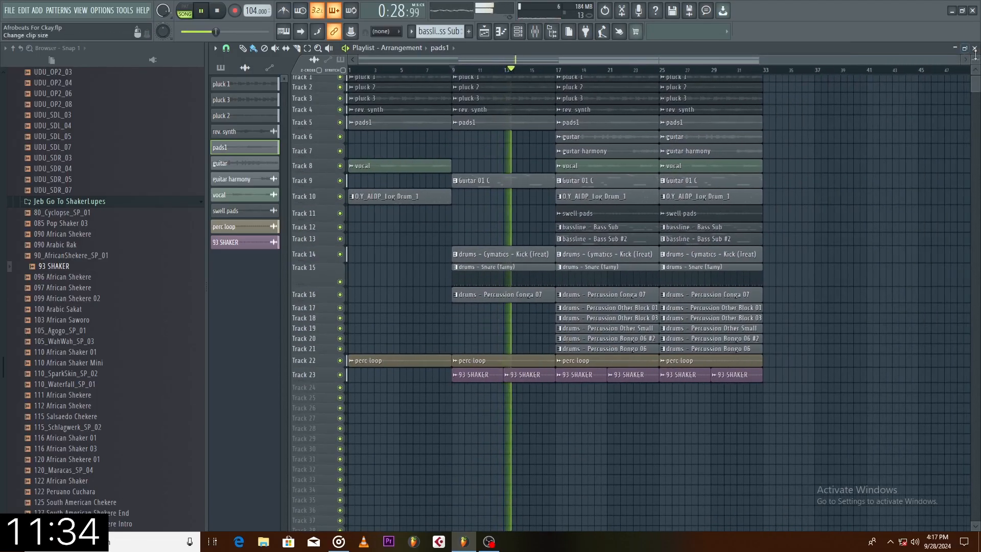
pyautogui.moveTo(976, 59); pyautogui.dragTo(976, 42)
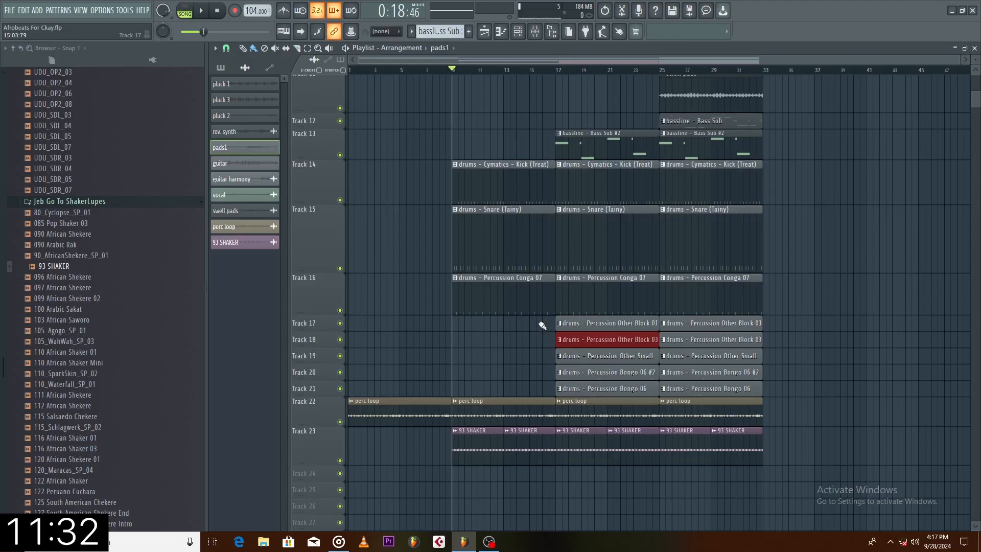
# Step: Delete the Other Block, Other Small and Bongo percussion clips on tracks 17 to 21 from bars 17 to 24
pyautogui.moveTo(541, 323); pyautogui.dragTo(588, 390)
pyautogui.press('Delete')
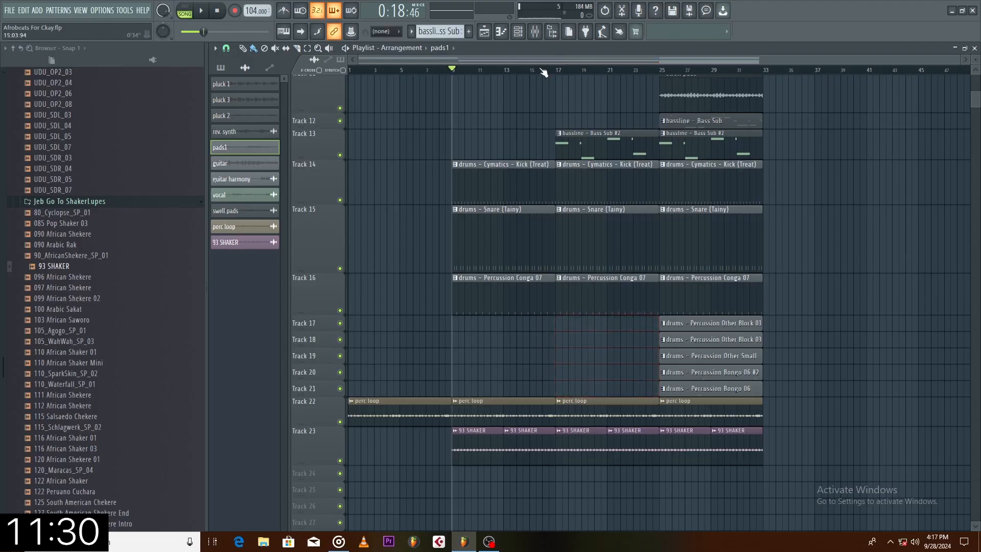
# Step: Play the arrangement through bars 17 to 24 and review the clip layout of all tracks
pyautogui.press('space')
pyautogui.scroll(3, 612, 75)
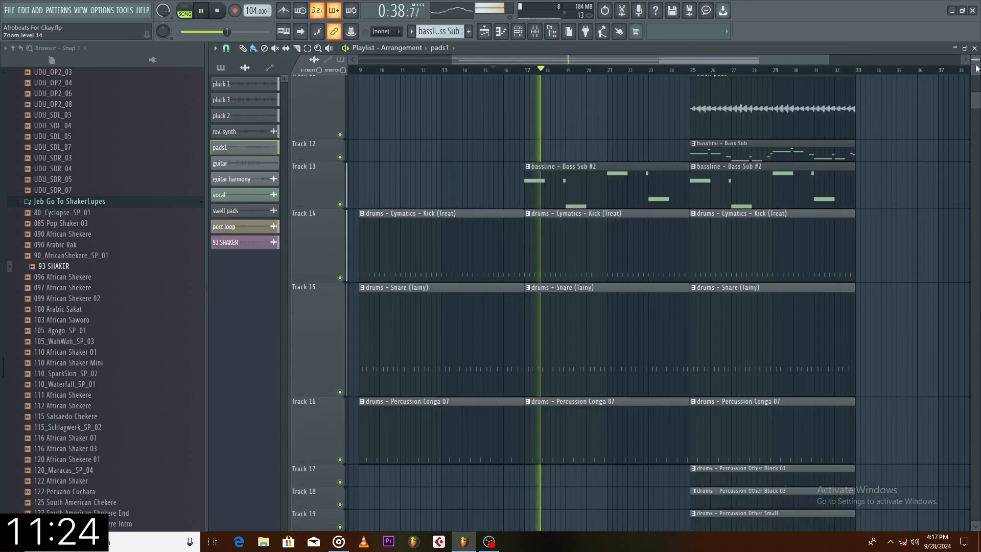
pyautogui.scroll(4, 924, 201)
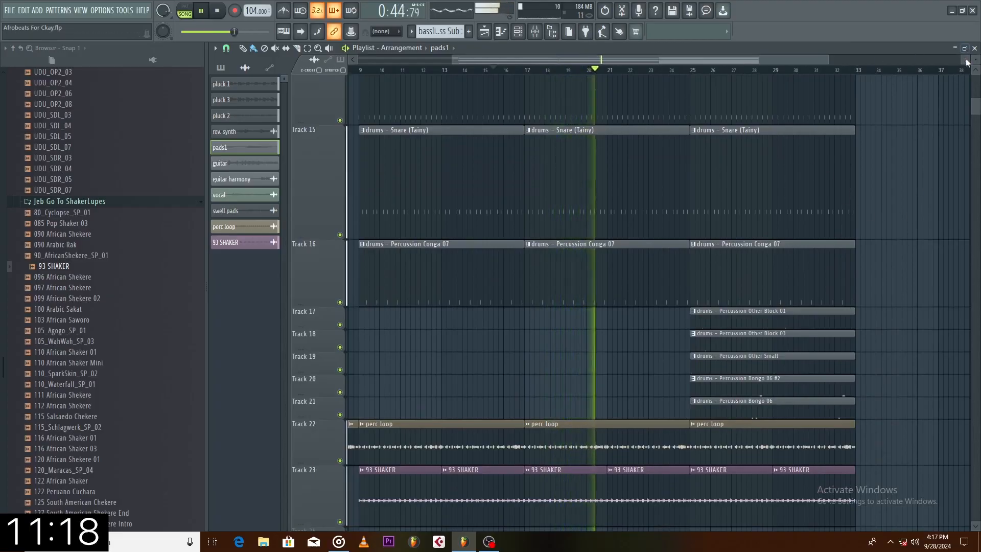
pyautogui.scroll(-4, 639, 75)
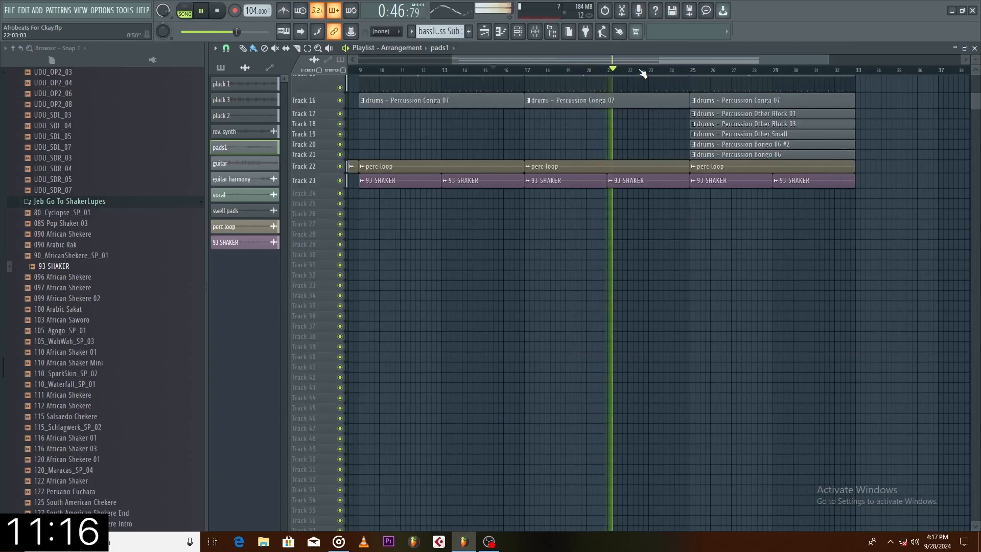
pyautogui.scroll(-3, 639, 75)
pyautogui.scroll(6, 792, 240)
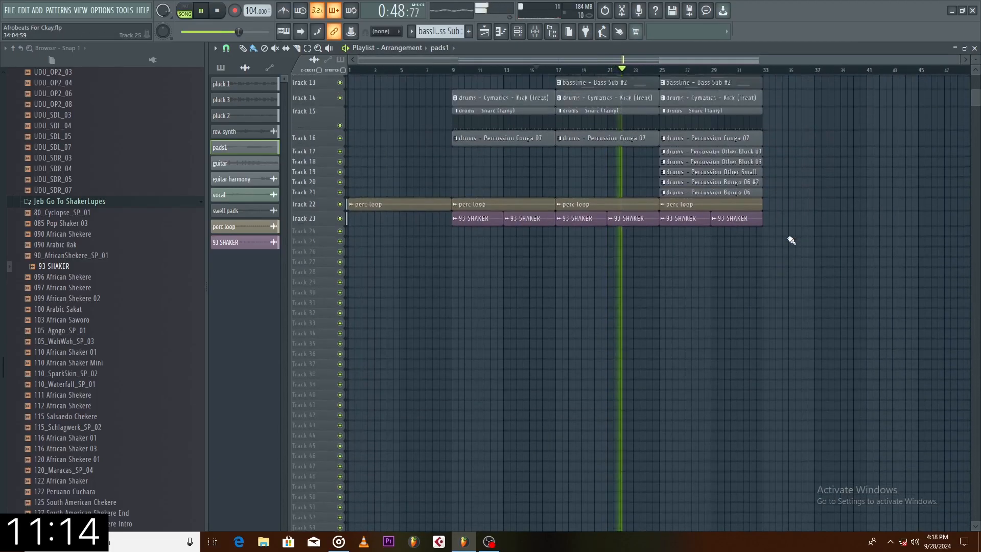
pyautogui.scroll(1, 792, 241)
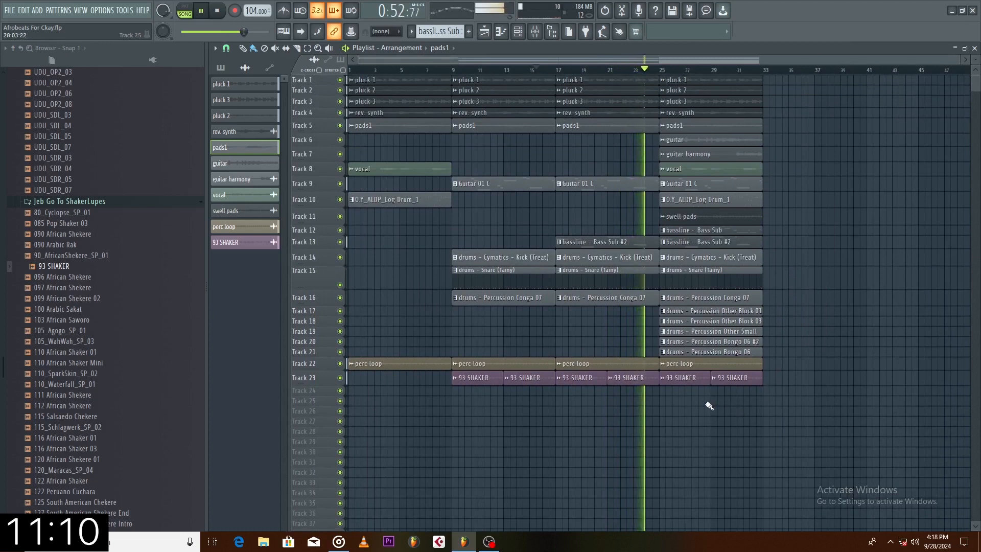
pyautogui.press('space')
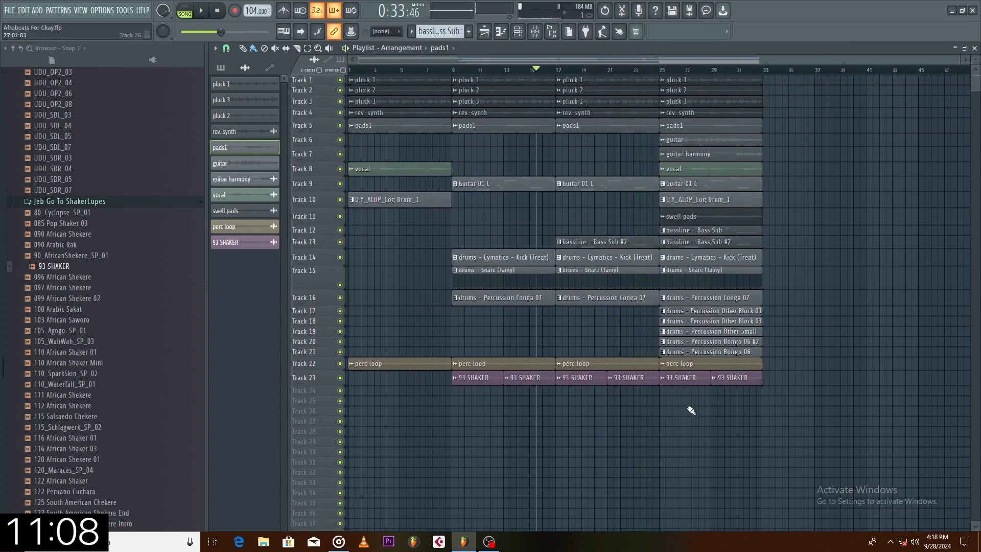
# Step: Duplicate all clips from bars 25 to 32 on tracks 1 to 23 into bars 33 to 40
pyautogui.moveTo(683, 410); pyautogui.dragTo(792, 75)
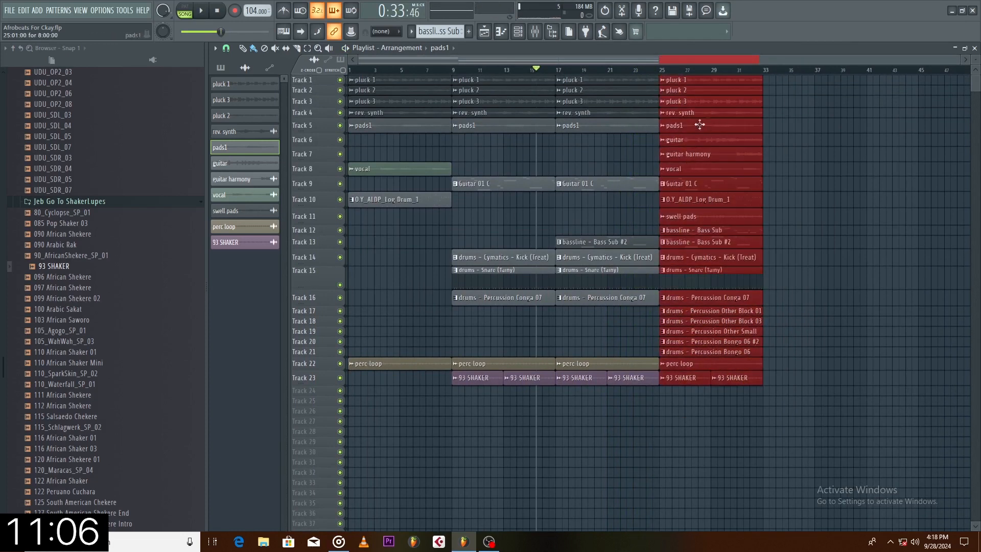
pyautogui.keyDown('shift'); pyautogui.moveTo(718, 89); pyautogui.dragTo(823, 89); pyautogui.keyUp('shift')
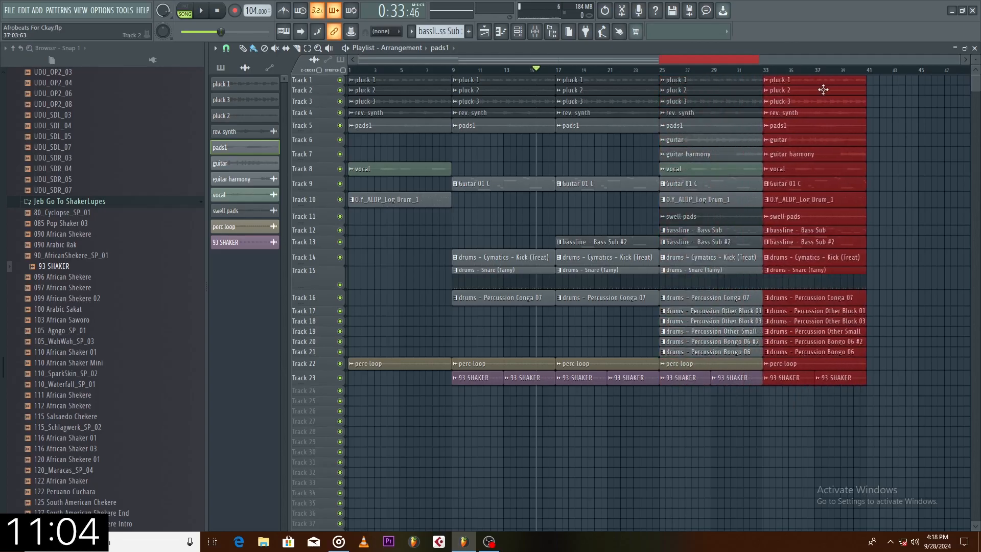
pyautogui.scroll(-2, 766, 76)
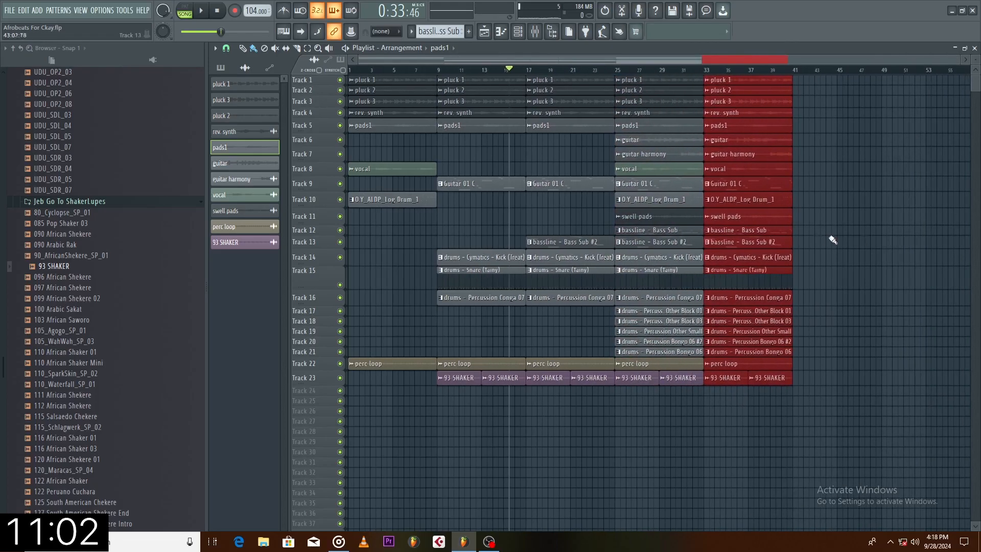
pyautogui.click(898, 217)
# Step: Enlarge the tracks and delete the vocal and Guitar 01 C clips on tracks 8 and 9 from bars 25 to 40
pyautogui.moveTo(978, 59); pyautogui.dragTo(977, 70)
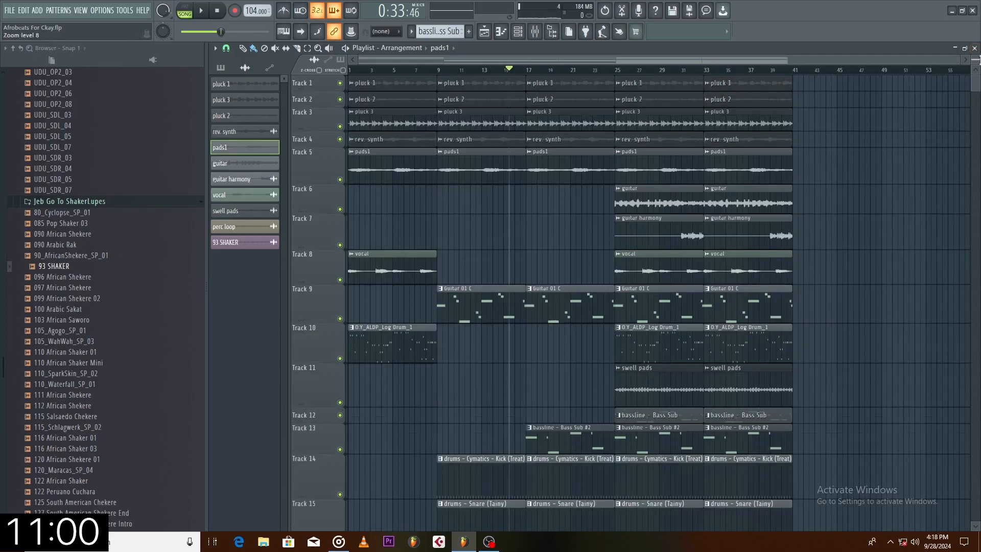
pyautogui.scroll(-3, 889, 169)
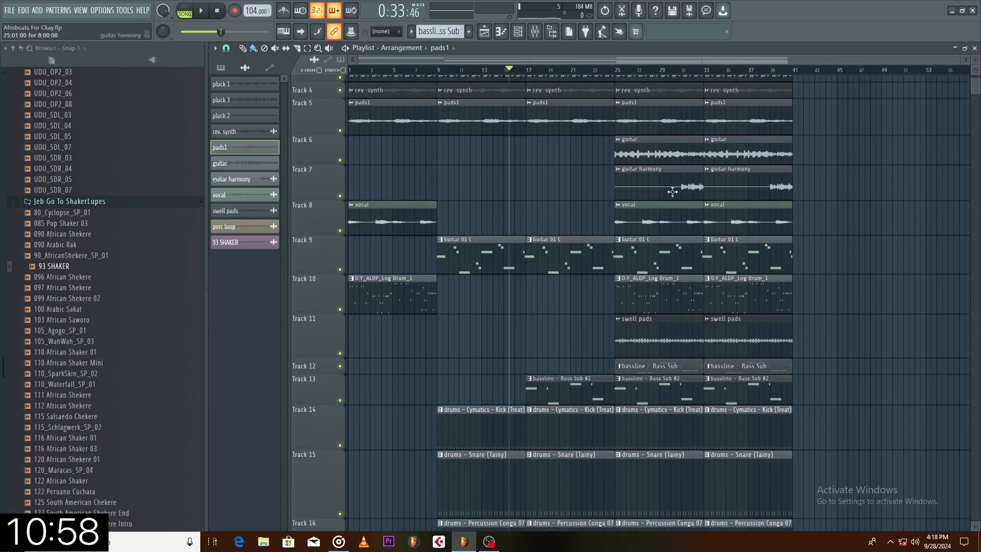
pyautogui.scroll(2, 677, 117)
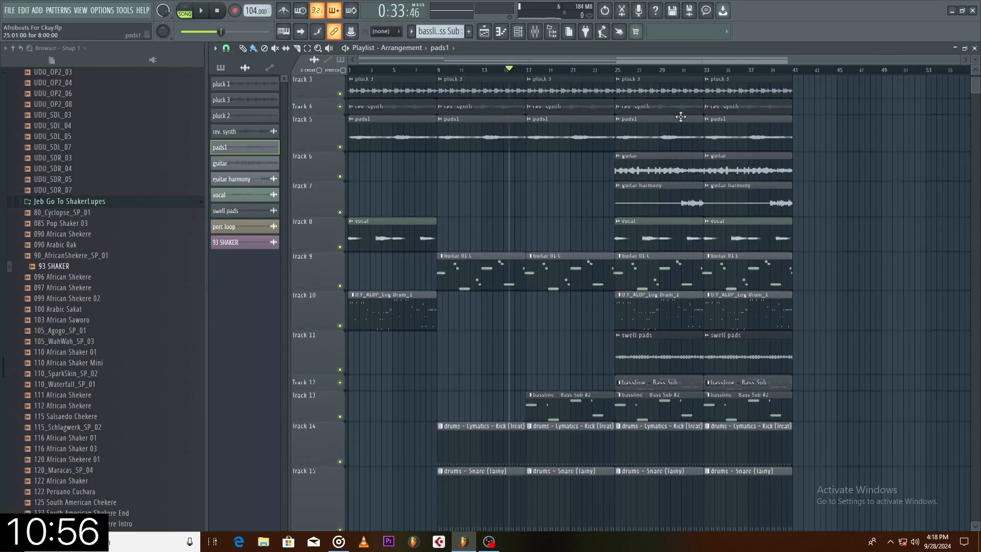
pyautogui.rightClick(673, 251)
pyautogui.rightClick(739, 252)
pyautogui.scroll(-1, 862, 275)
pyautogui.scroll(-2, 862, 275)
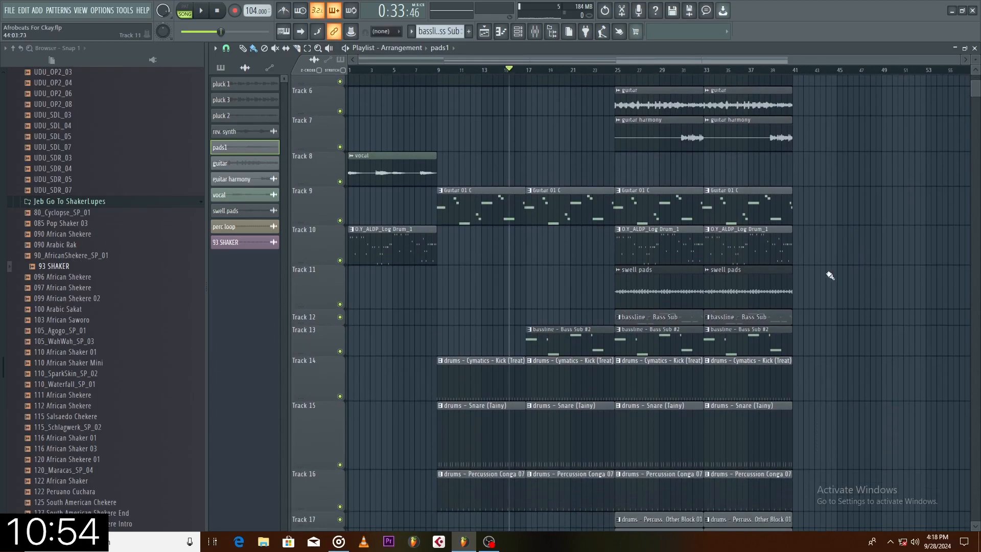
pyautogui.rightClick(677, 206)
pyautogui.rightClick(762, 211)
# Step: Delete the Log Drum clips on track 10 and the Bass Sub #2 clips on track 13 from bars 25 to 40
pyautogui.scroll(-2, 793, 224)
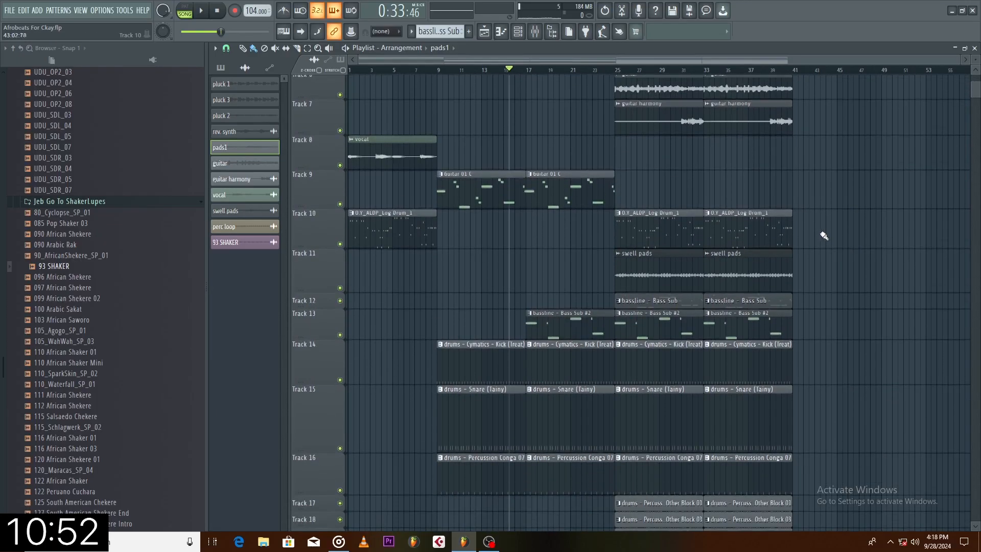
pyautogui.rightClick(701, 219)
pyautogui.rightClick(707, 224)
pyautogui.scroll(-2, 875, 247)
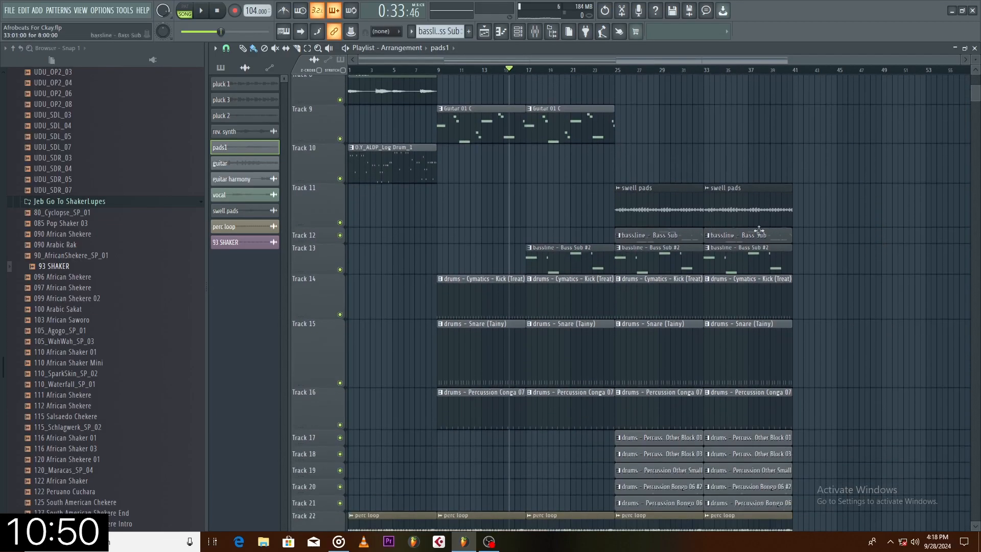
pyautogui.rightClick(664, 259)
pyautogui.rightClick(752, 260)
# Step: Examine the clip layout of tracks 1 to 23 across the whole 40-bar arrangement
pyautogui.scroll(-3, 802, 299)
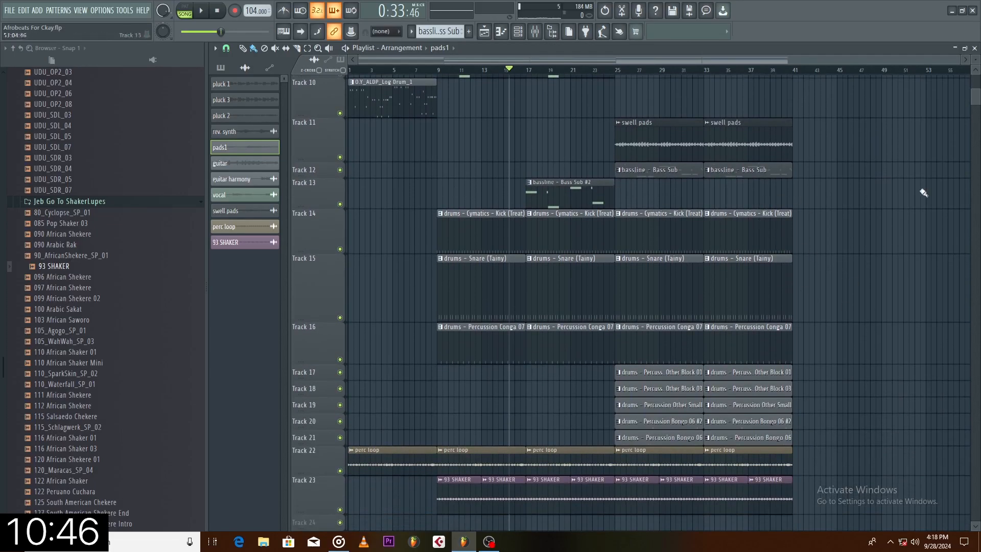
pyautogui.moveTo(974, 64); pyautogui.dragTo(975, 55)
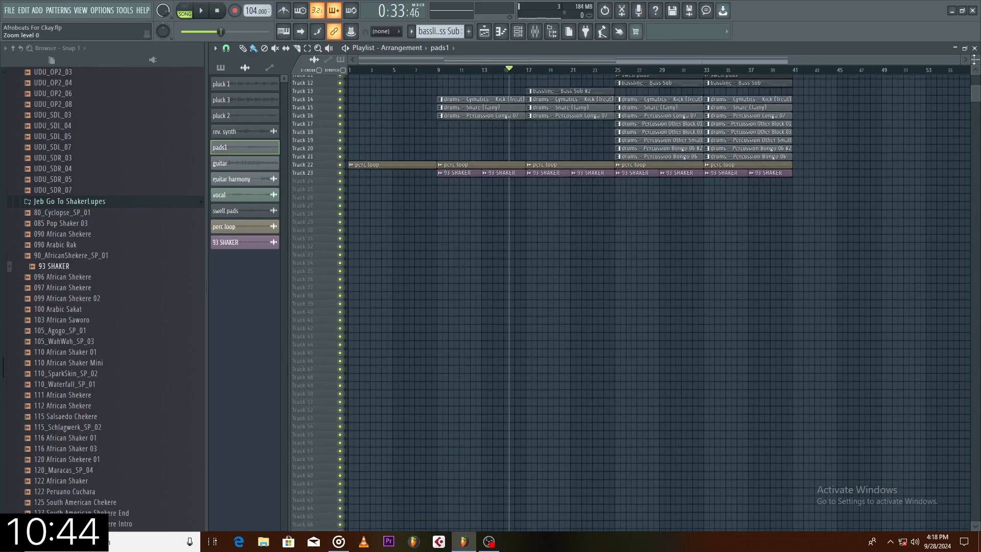
pyautogui.scroll(1, 858, 231)
pyautogui.scroll(5, 859, 231)
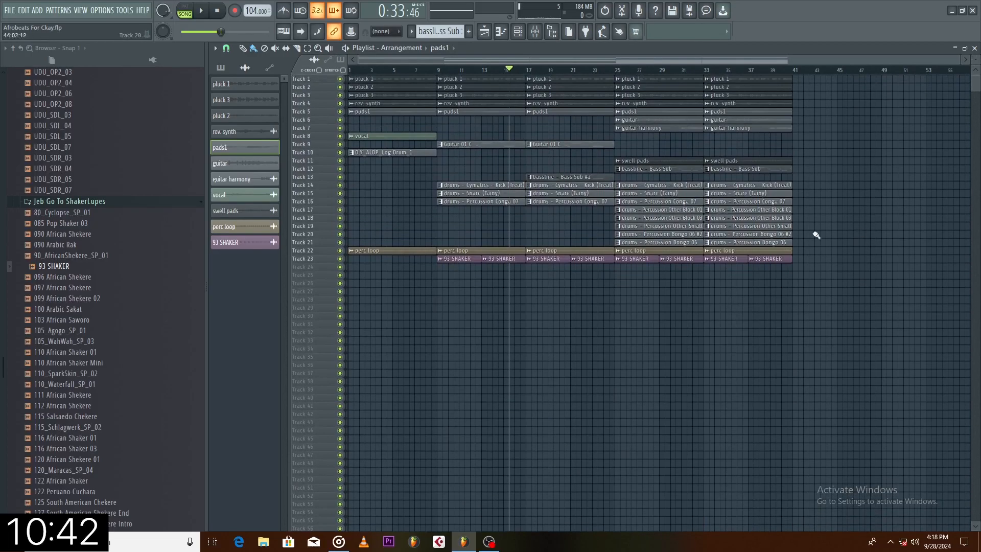
pyautogui.moveTo(980, 55); pyautogui.dragTo(980, 56)
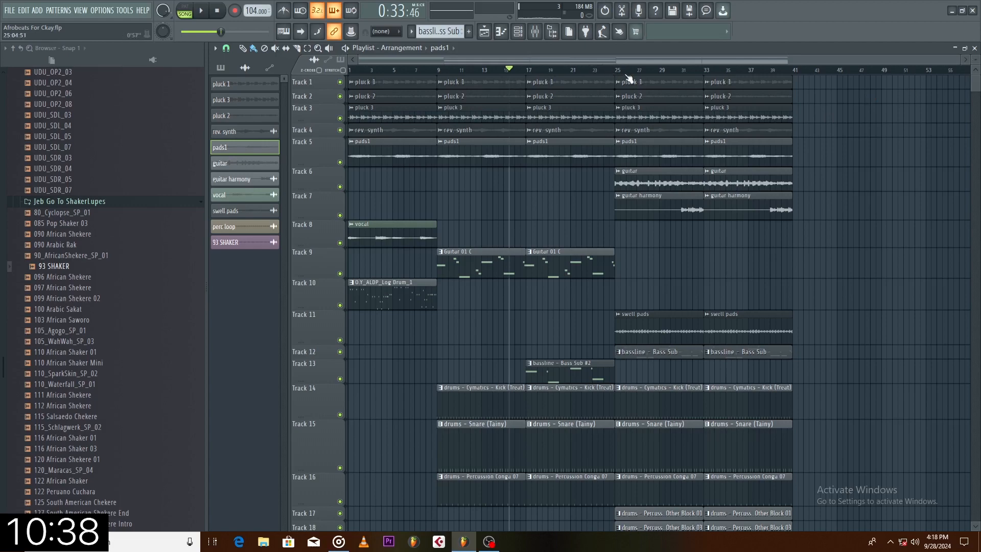
pyautogui.scroll(-4, 891, 162)
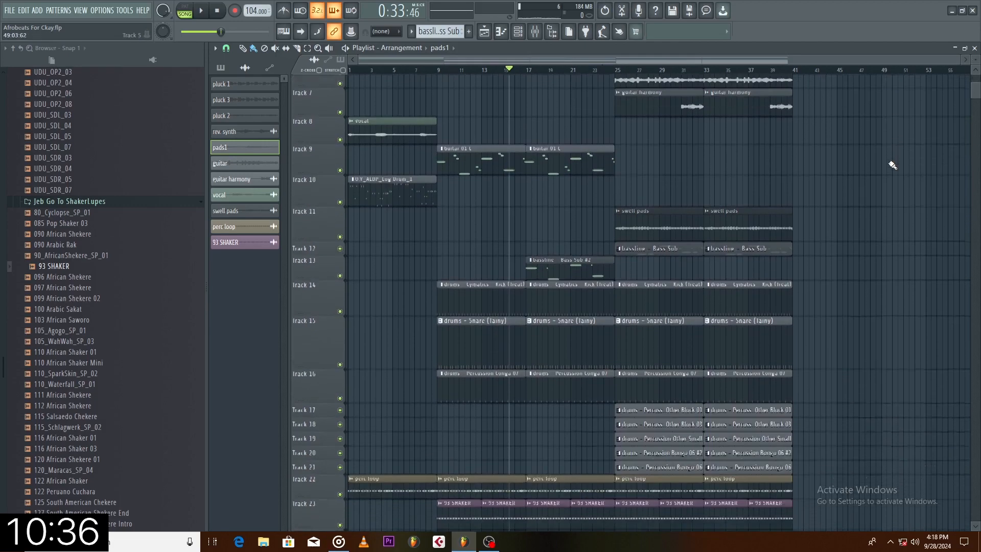
pyautogui.moveTo(976, 62); pyautogui.dragTo(976, 58)
pyautogui.scroll(4, 878, 209)
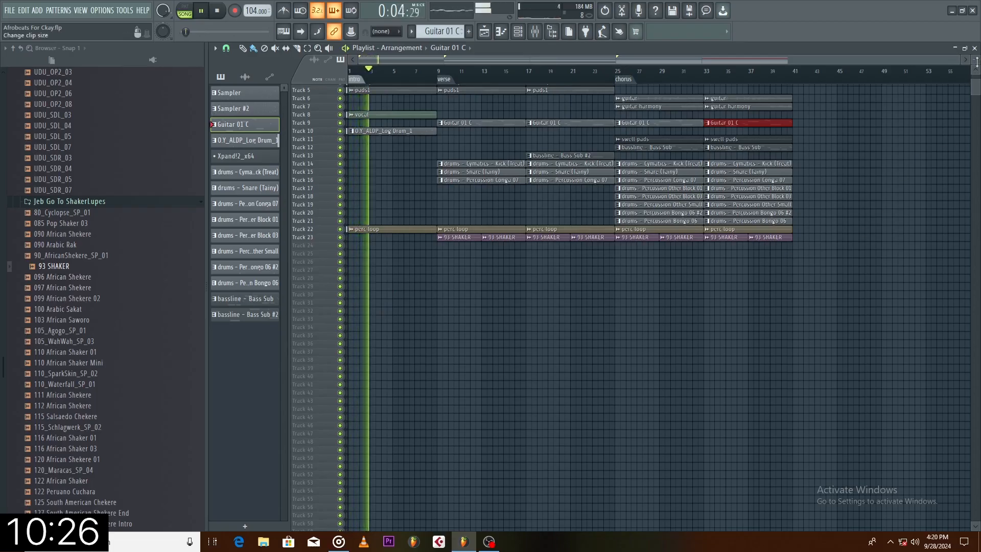
# Step: Reduce the heights of individual tracks, including pads1, vocal, Log Drum, kick and snare, to compact the playlist
pyautogui.keyDown('alt'); pyautogui.scroll(3, 362, 275); pyautogui.keyUp('alt')
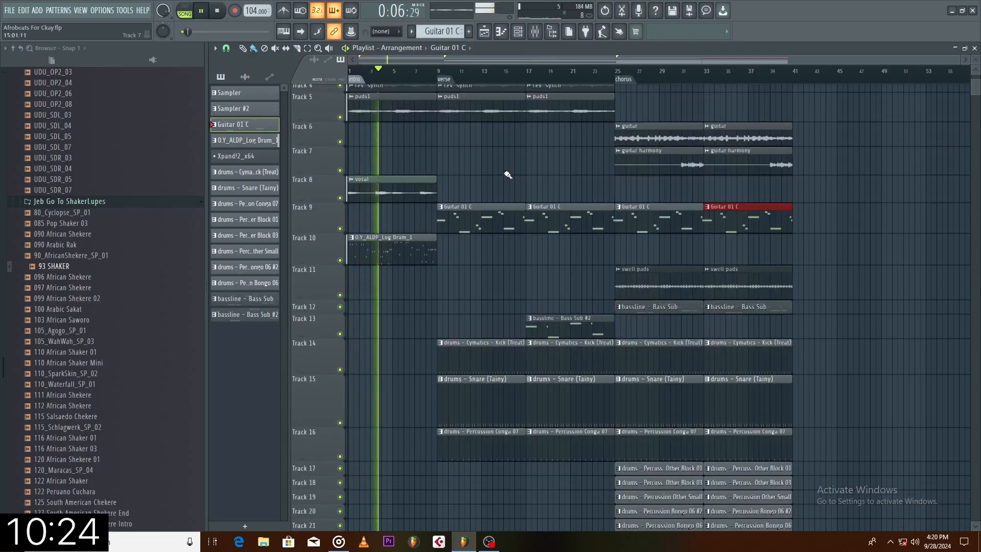
pyautogui.scroll(2, 509, 175)
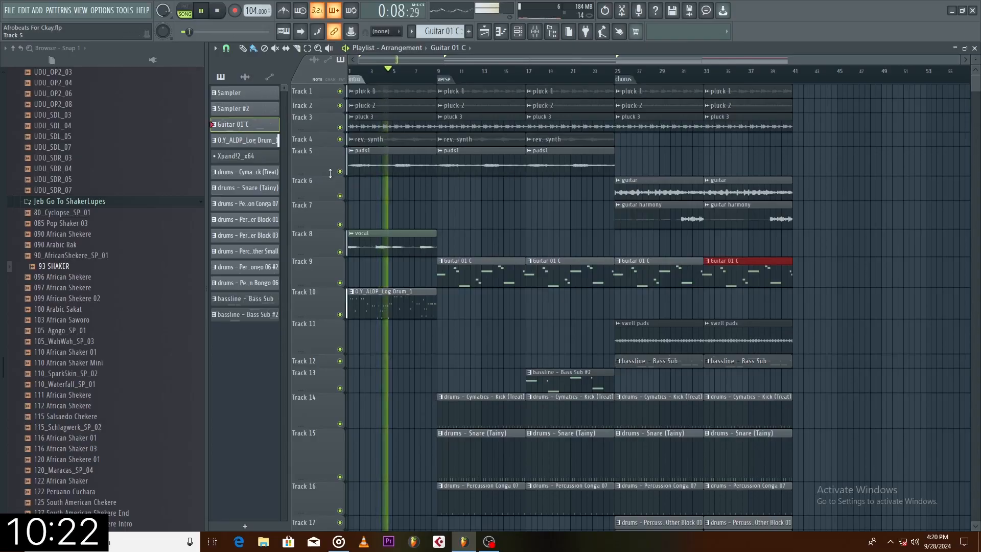
pyautogui.moveTo(330, 172); pyautogui.dragTo(330, 162)
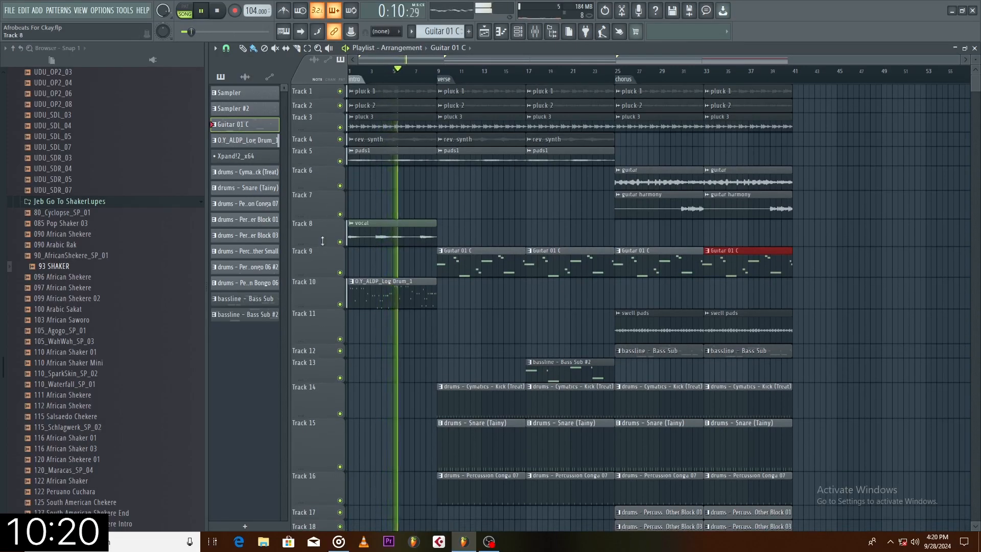
pyautogui.moveTo(323, 246); pyautogui.dragTo(327, 239)
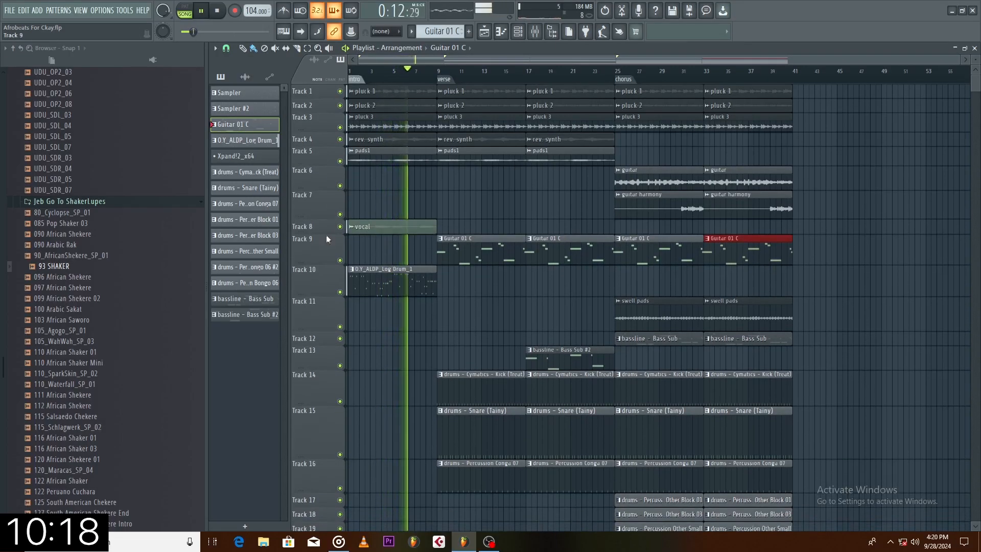
pyautogui.moveTo(328, 292); pyautogui.dragTo(329, 278)
pyautogui.moveTo(332, 353); pyautogui.dragTo(331, 351)
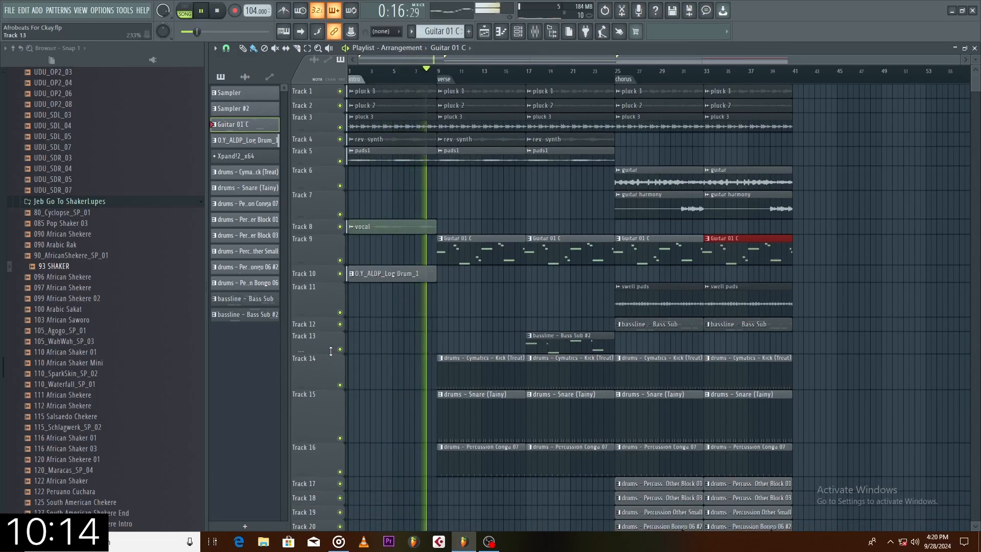
pyautogui.moveTo(327, 386); pyautogui.dragTo(327, 369)
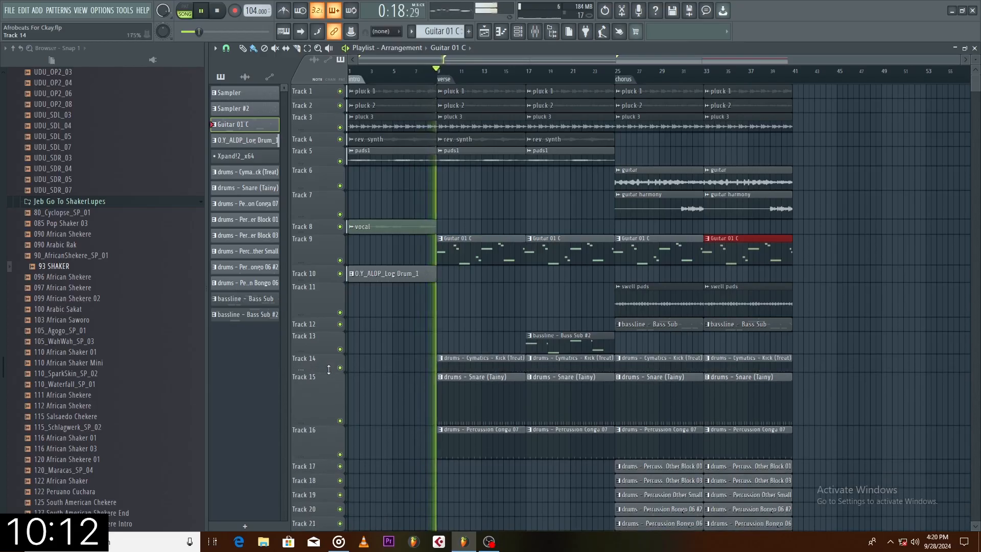
pyautogui.moveTo(328, 424)
pyautogui.mouseDown()
pyautogui.moveTo(328, 390)
pyautogui.moveTo(331, 413)
pyautogui.moveTo(333, 406)
pyautogui.mouseUp()
pyautogui.scroll(-3, 362, 383)
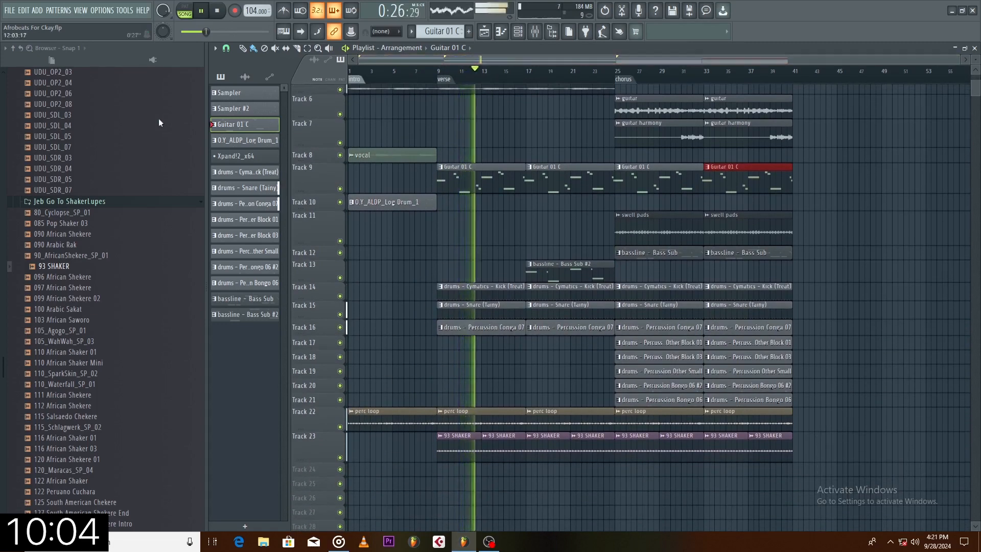
# Step: Stop playback, add the Aye_clap sample to track 24 at bars 9 and 25, and play from the verse marker
pyautogui.press('space')
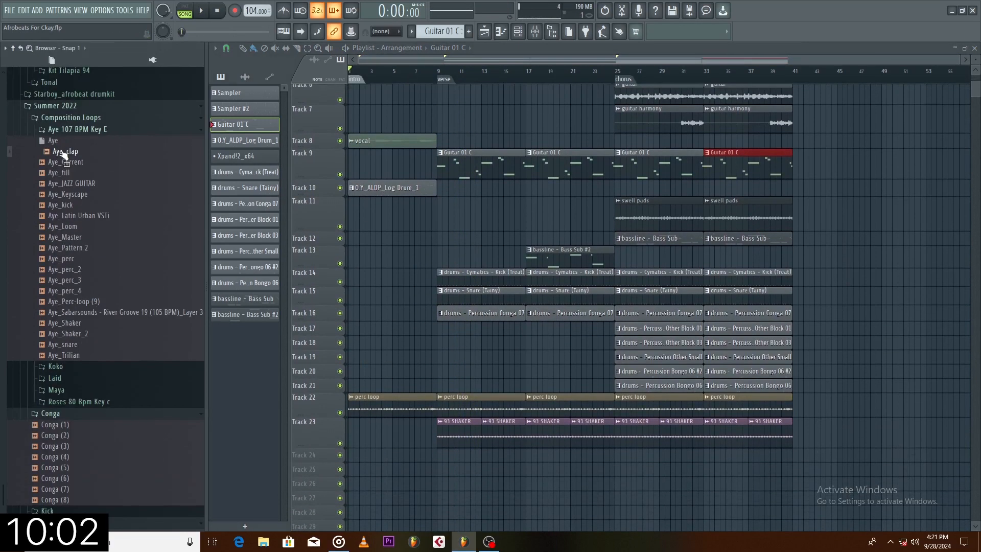
pyautogui.moveTo(63, 154); pyautogui.dragTo(481, 462)
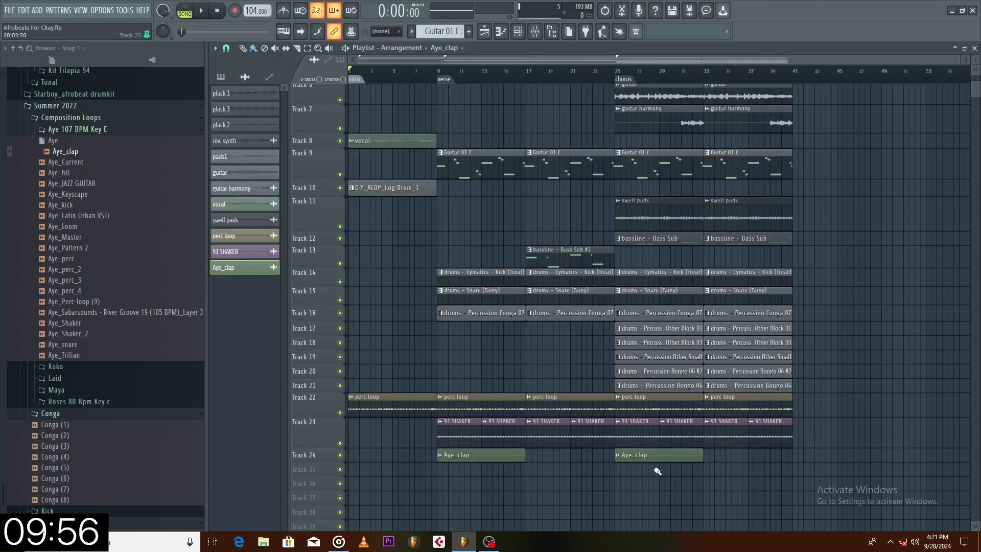
pyautogui.click(440, 76)
pyautogui.press('space')
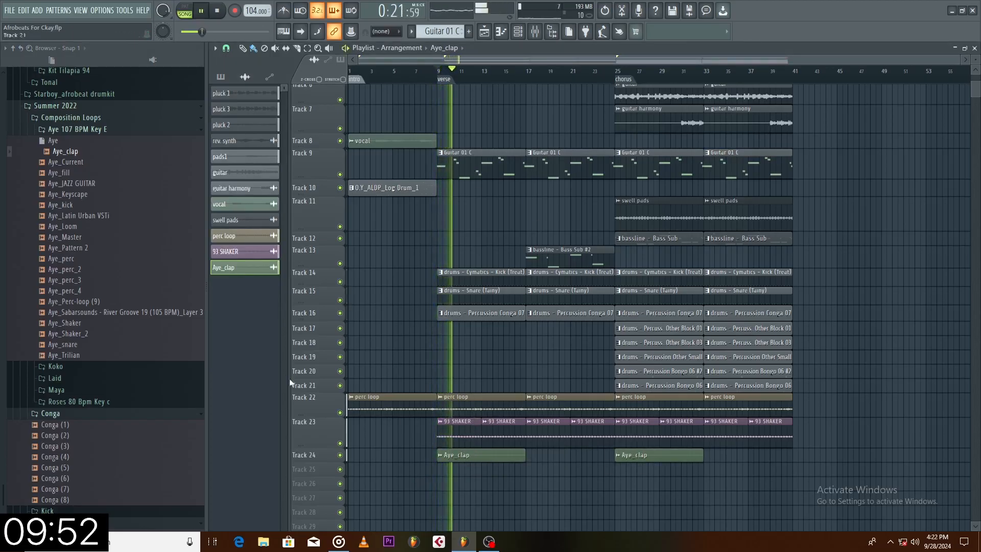
# Step: Play the transition into the chorus to check the Aye_fill clip on track 25, showing the whole arrangement
pyautogui.press('space')
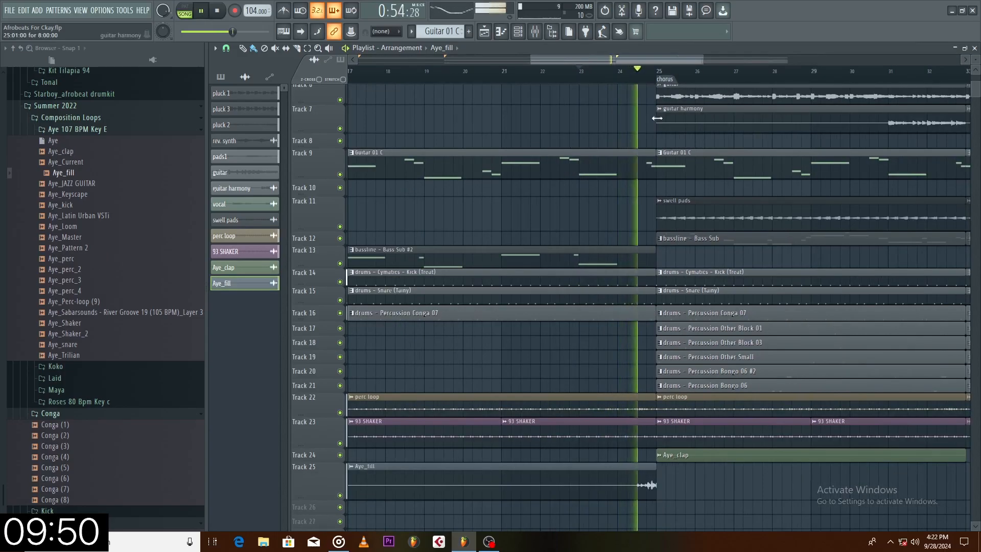
pyautogui.scroll(-1, 635, 76)
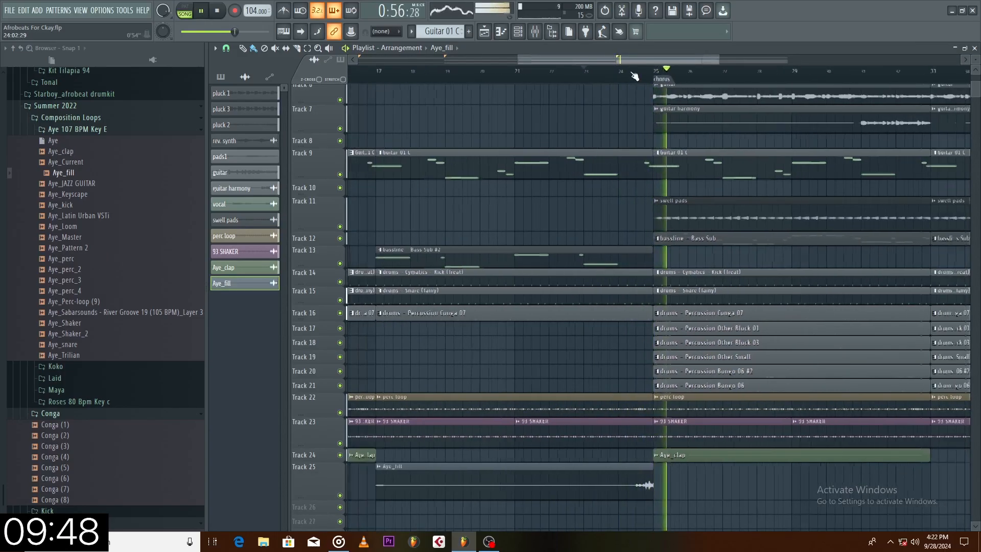
pyautogui.scroll(-5, 635, 76)
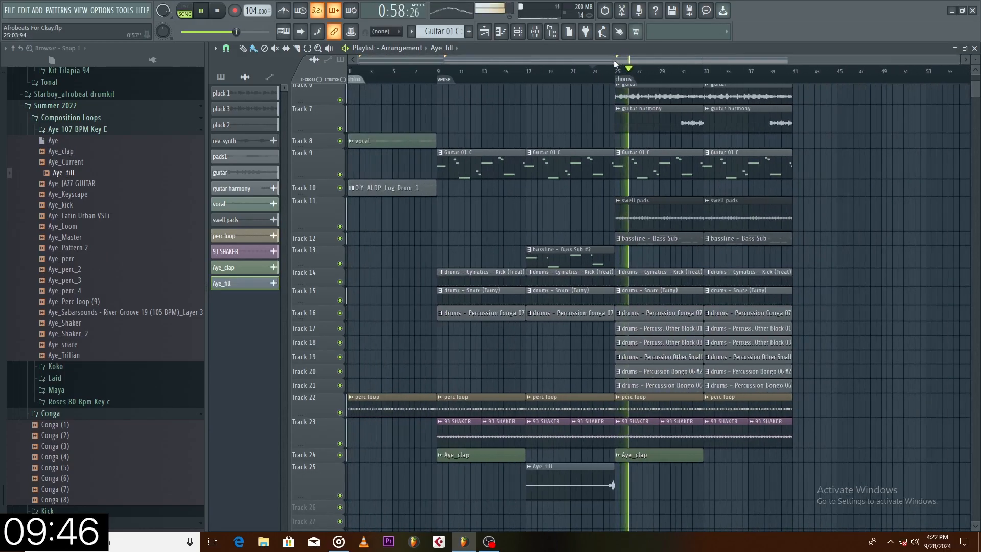
# Step: Add Reverse FX (Erode) clips on track 26 ending at bars 5 and 17, plus a Light Impact (Alone) clip starting at bar 5
pyautogui.moveTo(100, 291); pyautogui.dragTo(360, 420)
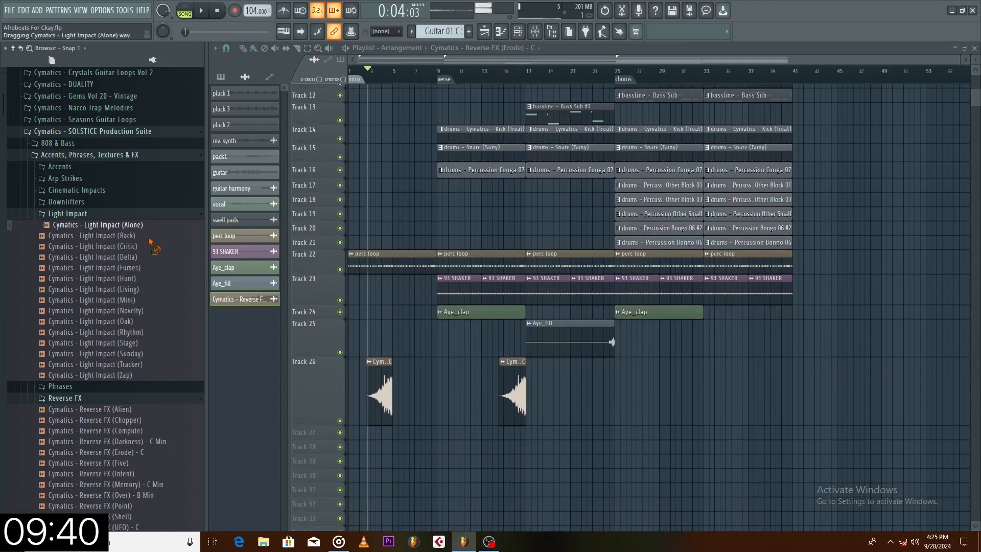
pyautogui.moveTo(154, 225); pyautogui.dragTo(409, 396)
pyautogui.scroll(6, 378, 82)
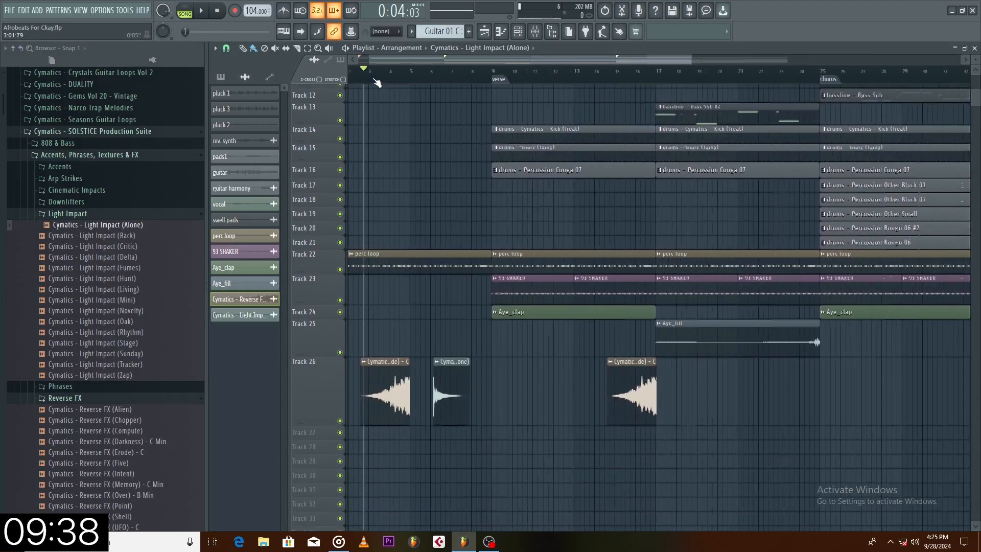
pyautogui.moveTo(650, 385); pyautogui.dragTo(546, 385)
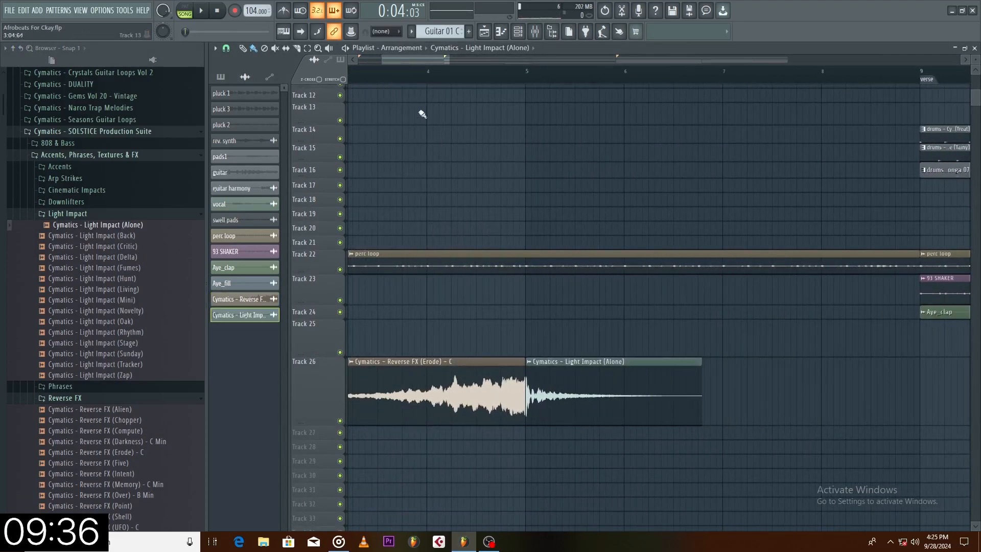
# Step: Play the intro effects on track 26 and inspect the Light Impact (Alone) clip's channel settings
pyautogui.press('space')
pyautogui.scroll(-2, 506, 80)
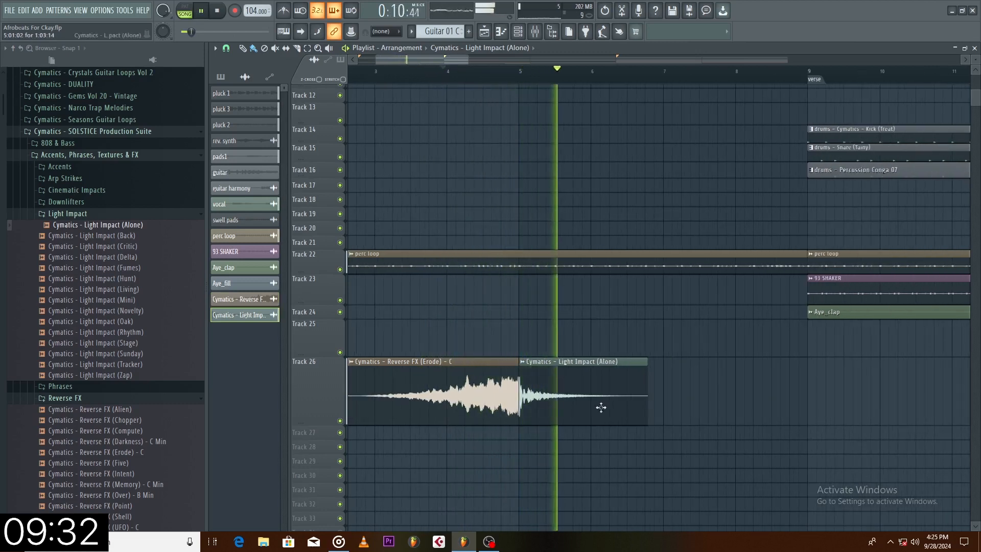
pyautogui.doubleClick(551, 391)
pyautogui.press('Escape')
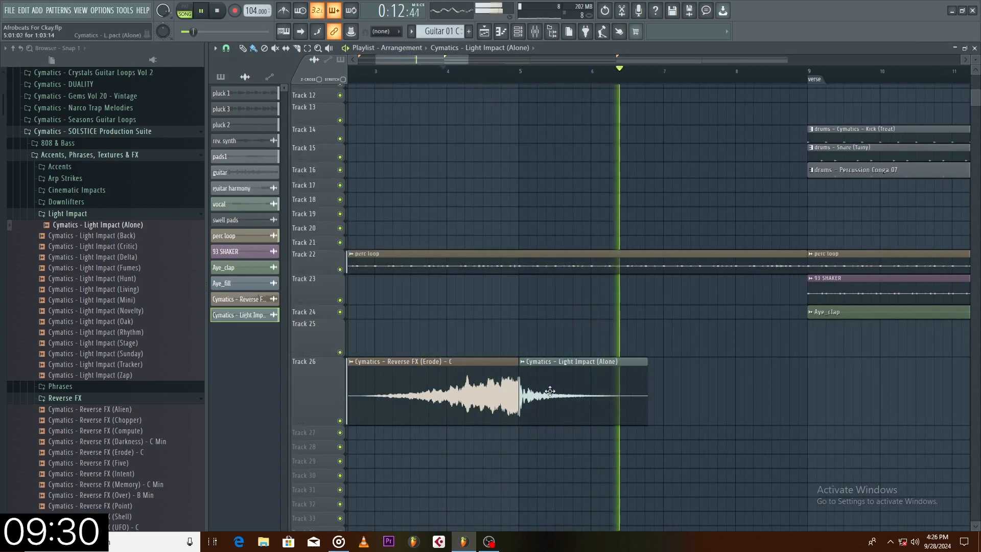
pyautogui.doubleClick(550, 391)
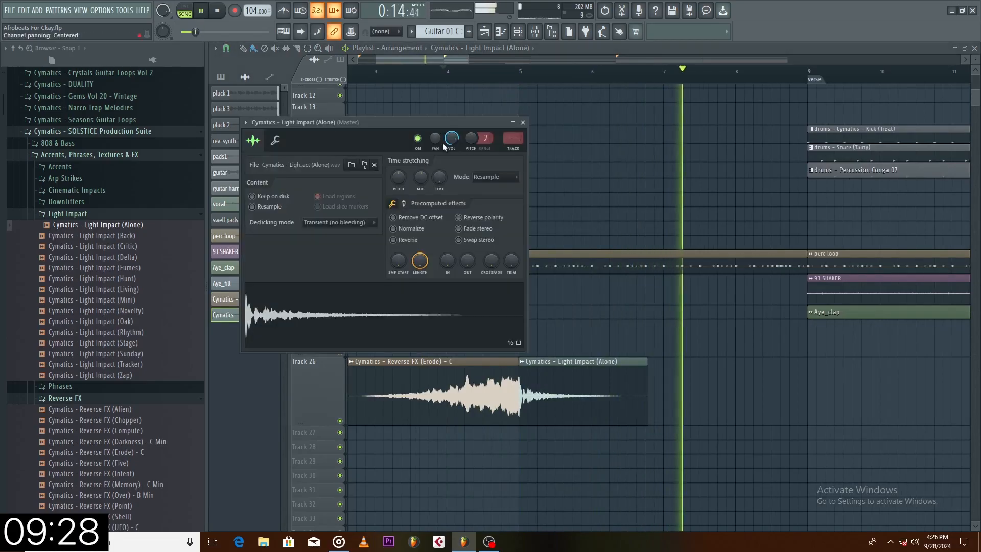
pyautogui.click(523, 122)
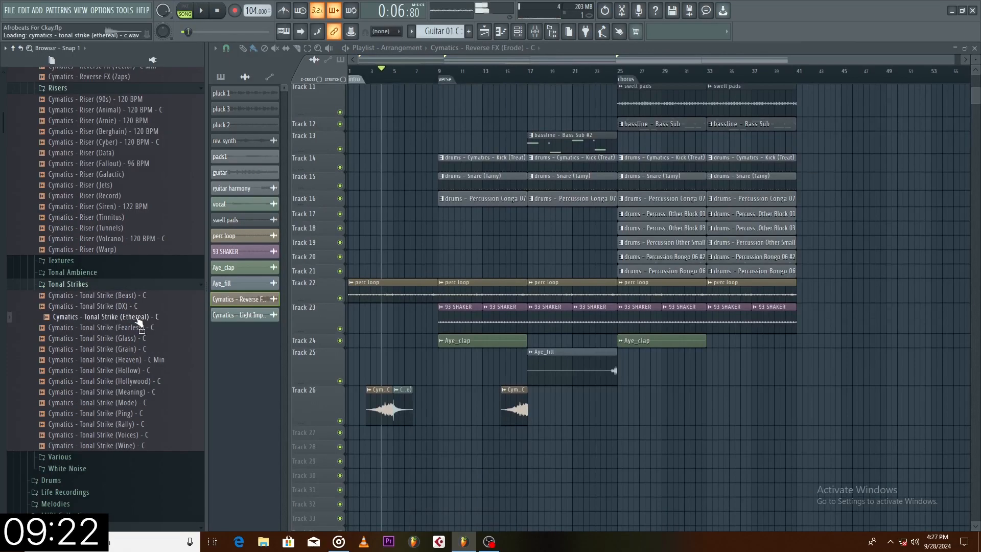
# Step: Add the Tonal Strike (Ethereal) sample to track 26 at bar 24 and play the transition into the chorus
pyautogui.moveTo(602, 412); pyautogui.dragTo(595, 409)
pyautogui.scroll(4, 613, 73)
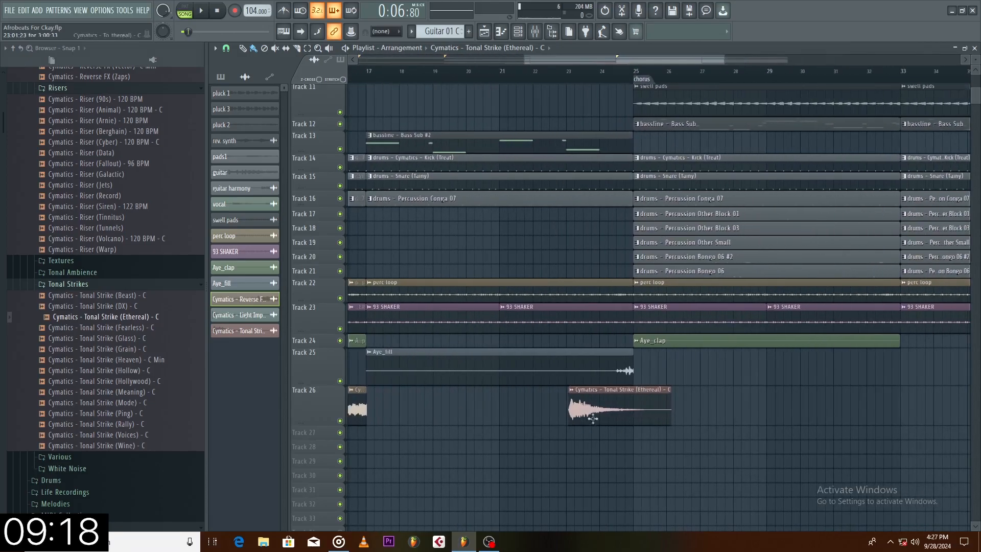
pyautogui.doubleClick(617, 408)
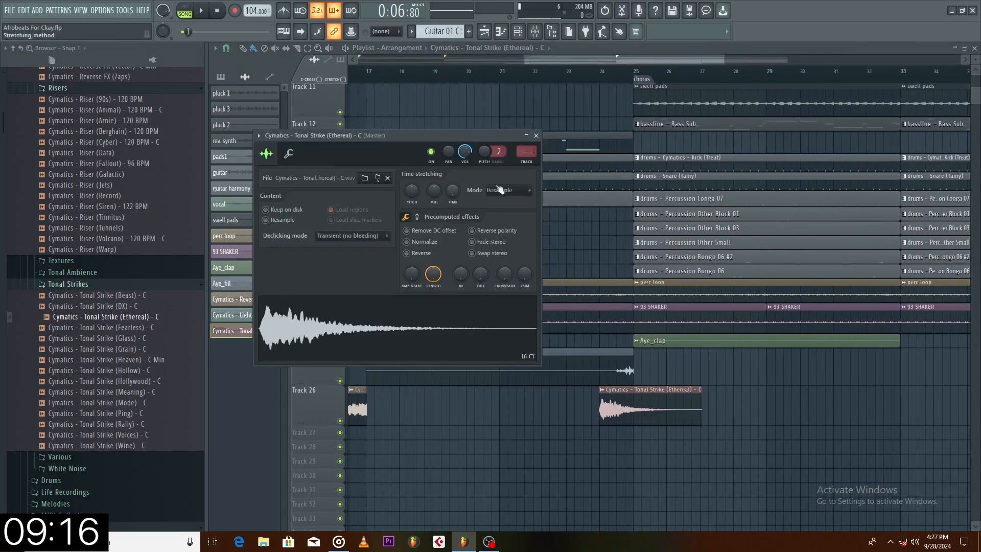
pyautogui.click(536, 136)
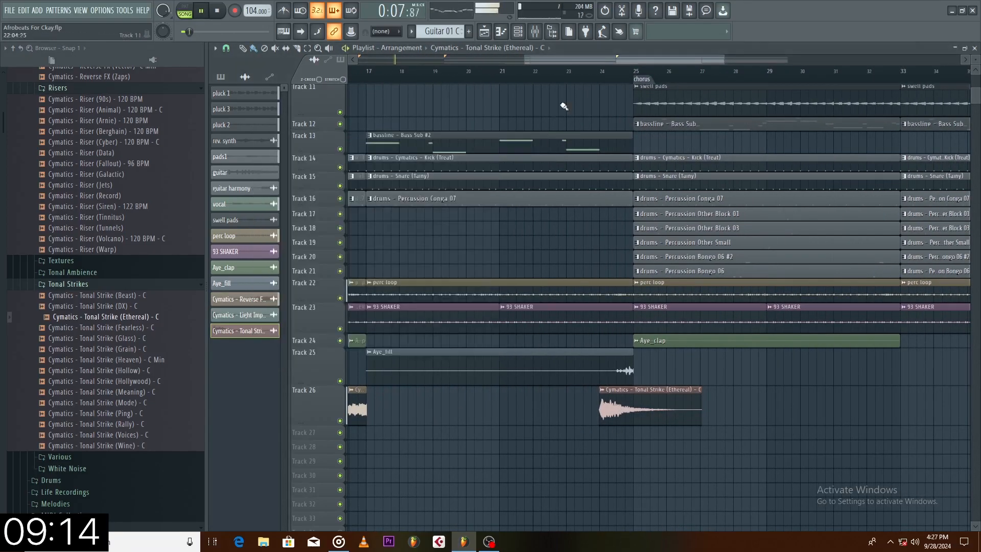
pyautogui.click(567, 72)
pyautogui.scroll(-2, 587, 71)
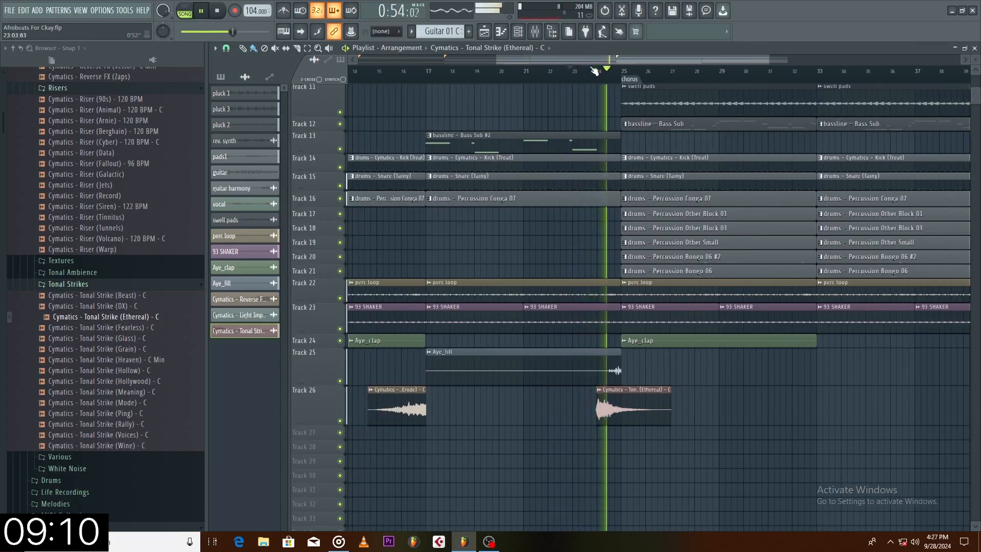
pyautogui.scroll(-2, 595, 70)
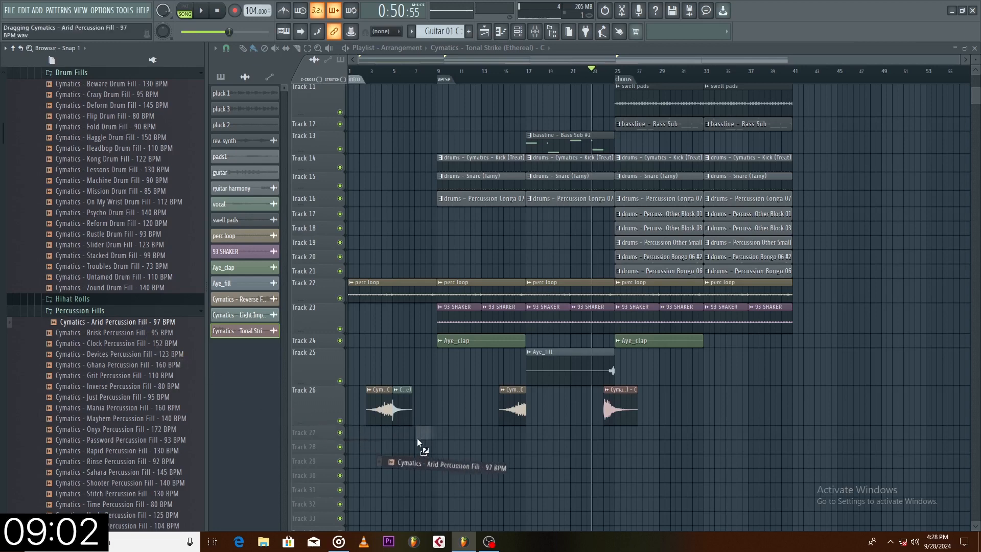
# Step: Add the Arid Percussion Fill - 97 BPM sample to track 26 just before the verse marker and play the lead-in
pyautogui.moveTo(434, 424); pyautogui.dragTo(433, 418)
pyautogui.click(415, 71)
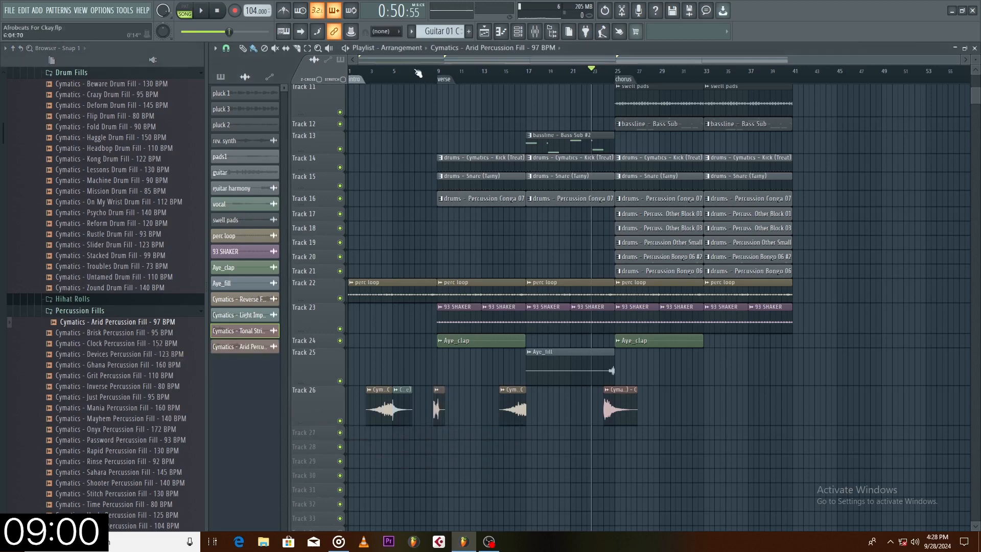
pyautogui.scroll(1, 425, 73)
pyautogui.scroll(3, 426, 73)
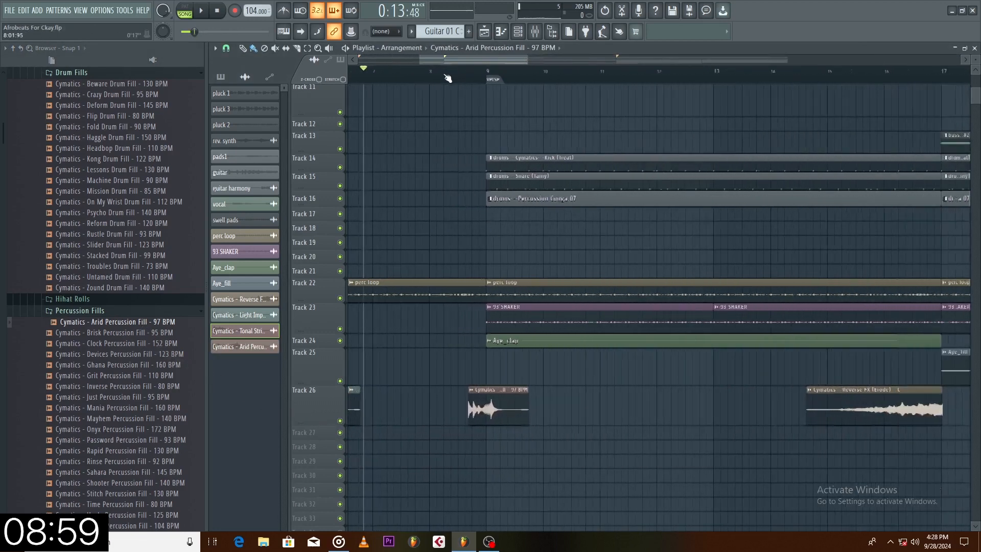
pyautogui.click(480, 408)
pyautogui.press('space')
# Step: Lower the Arid Percussion Fill channel volume to 29% and stop playback
pyautogui.doubleClick(481, 407)
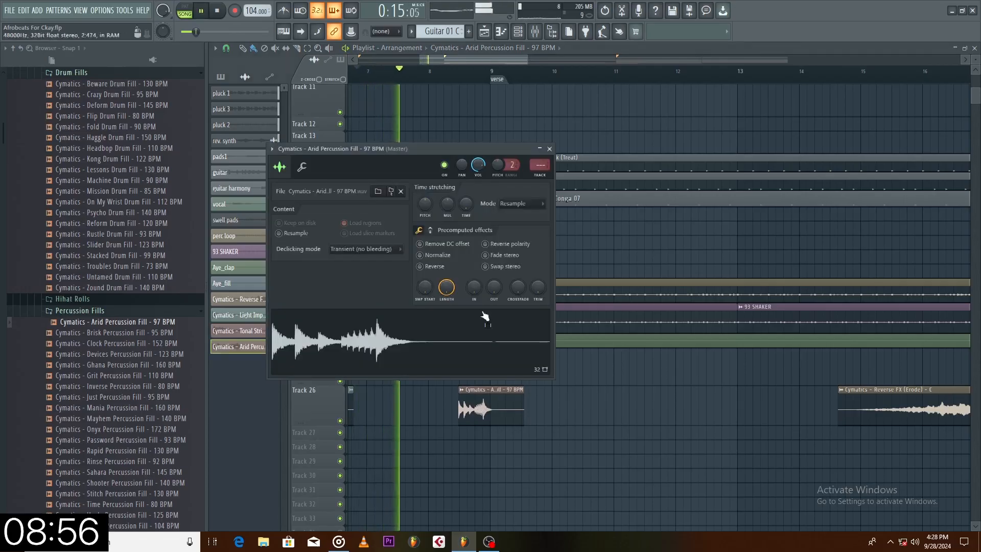
pyautogui.moveTo(480, 164); pyautogui.dragTo(479, 188)
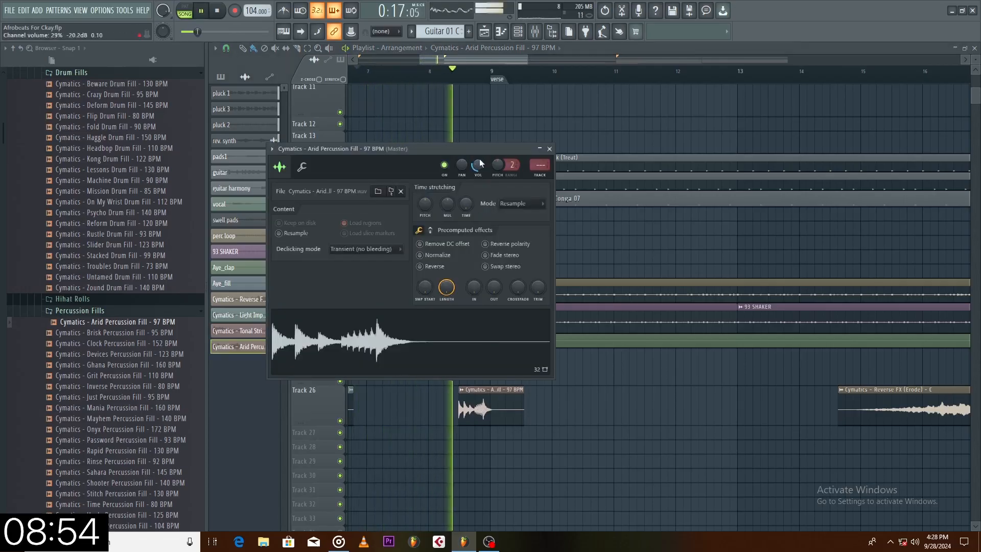
pyautogui.press('space')
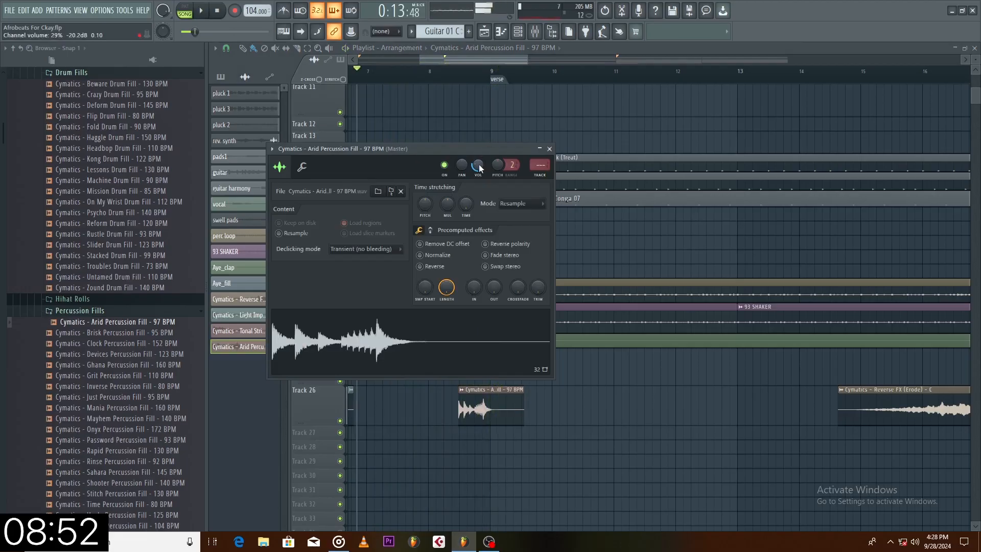
# Step: Trim the start of the Arid Percussion Fill clip to the last beat before bar 9 during playback
pyautogui.press('space')
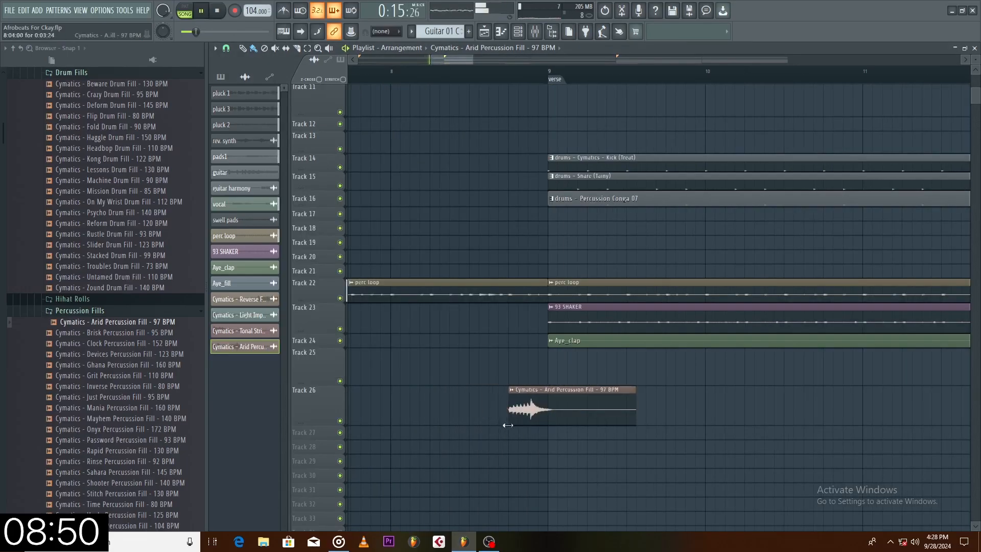
pyautogui.moveTo(508, 426); pyautogui.dragTo(510, 425)
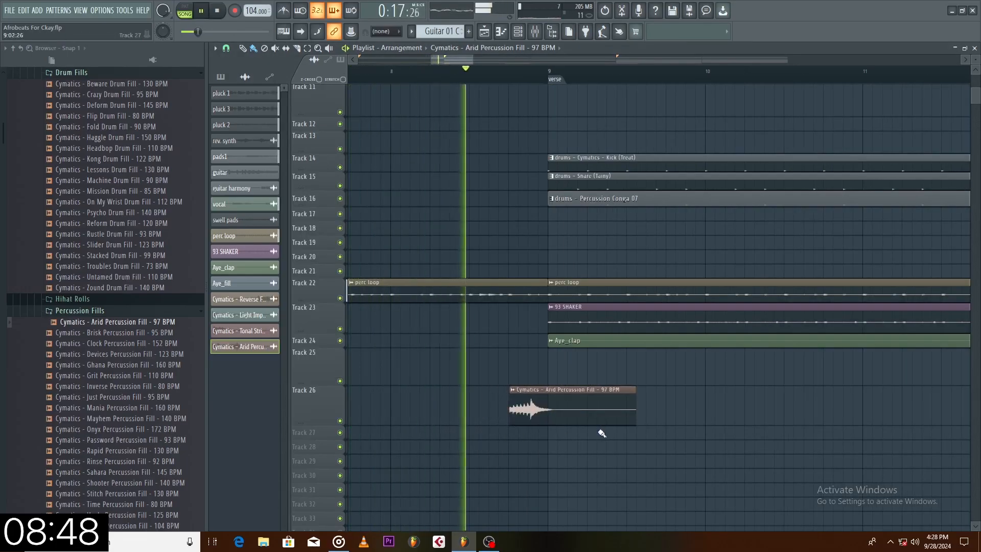
pyautogui.press('space')
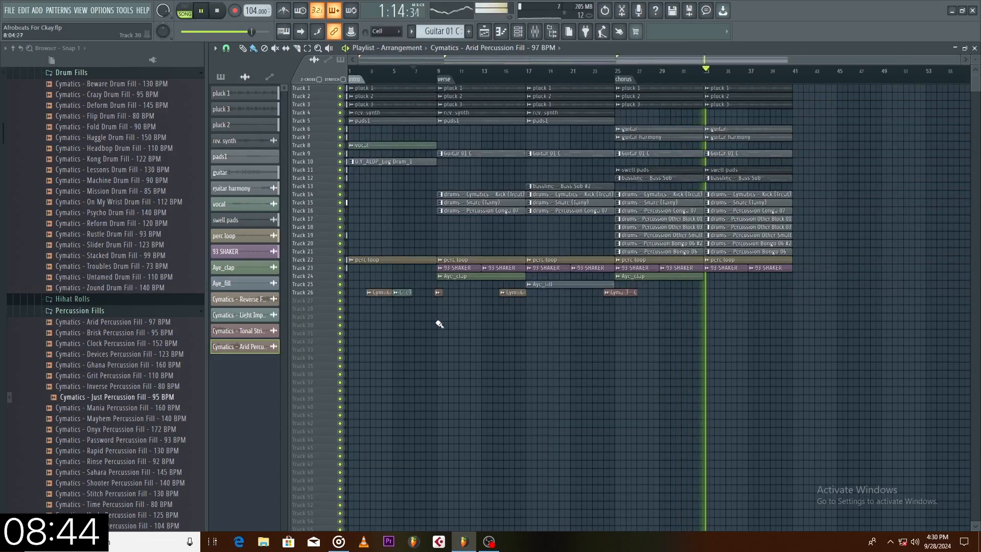
# Step: Duplicate all verse and chorus clips from bars 9 to 40 so the copy starts at bar 41
pyautogui.moveTo(440, 322); pyautogui.dragTo(754, 49)
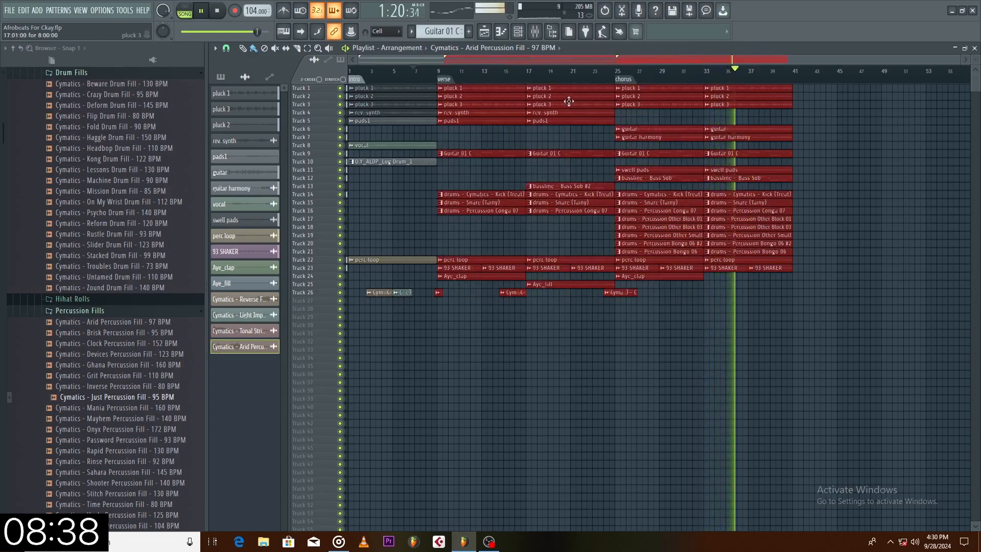
pyautogui.moveTo(568, 101); pyautogui.dragTo(927, 97)
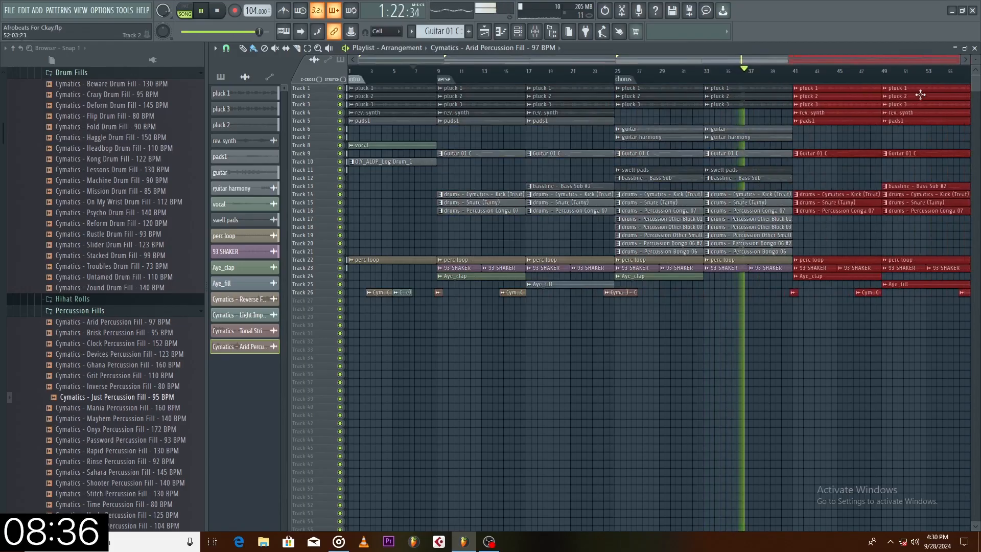
pyautogui.scroll(-5, 790, 76)
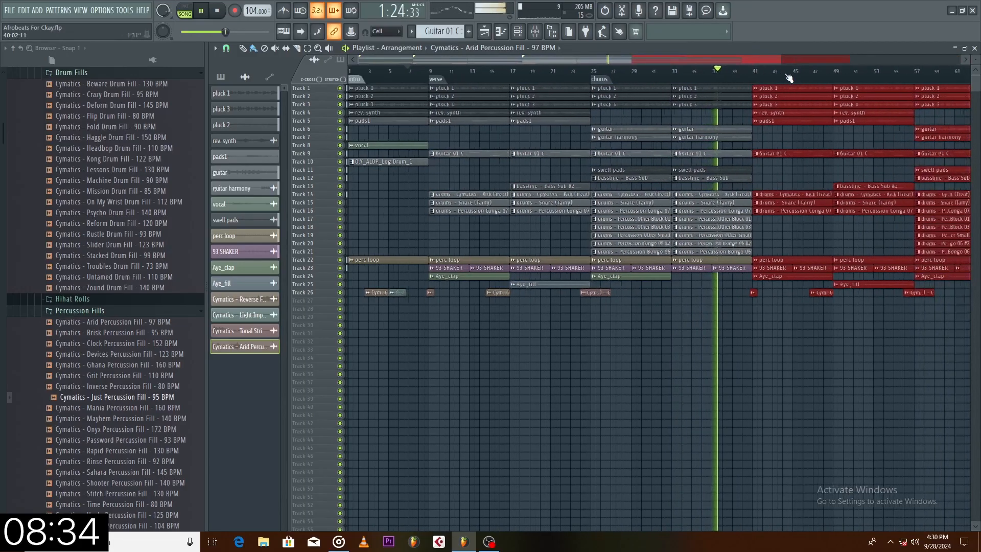
pyautogui.click(898, 302)
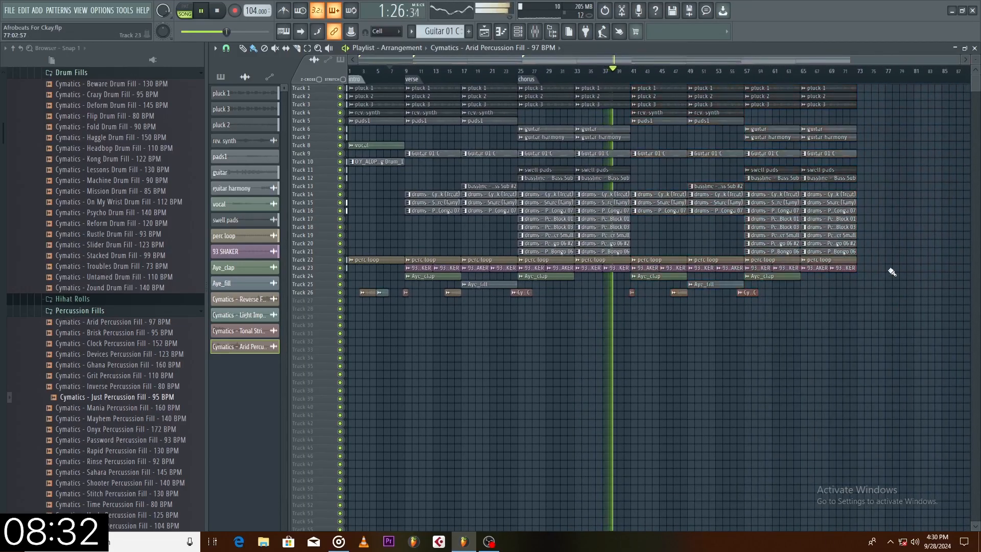
# Step: Stop playback and copy the intro clips from bars 1 to 8 to bar 73 as an ending
pyautogui.press('space')
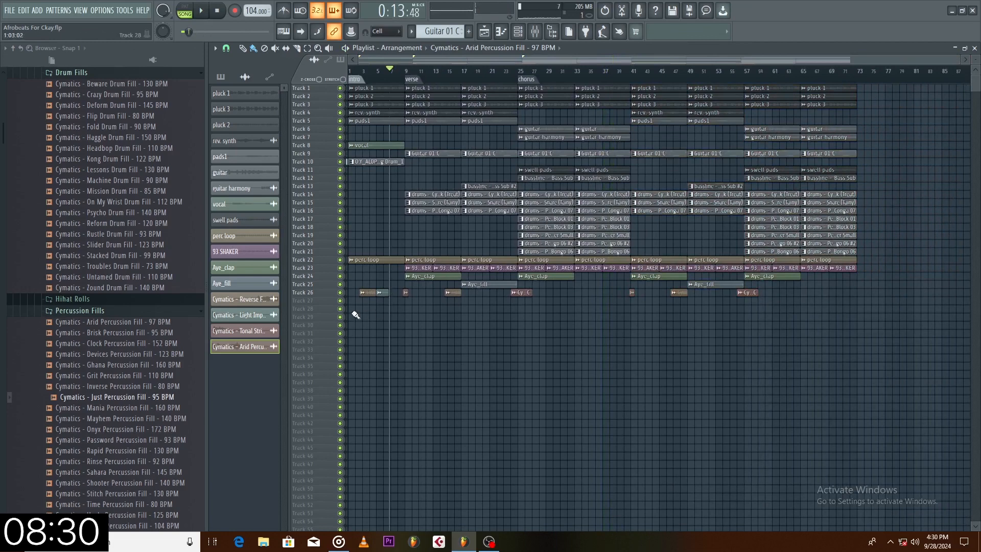
pyautogui.moveTo(356, 315); pyautogui.dragTo(404, 74)
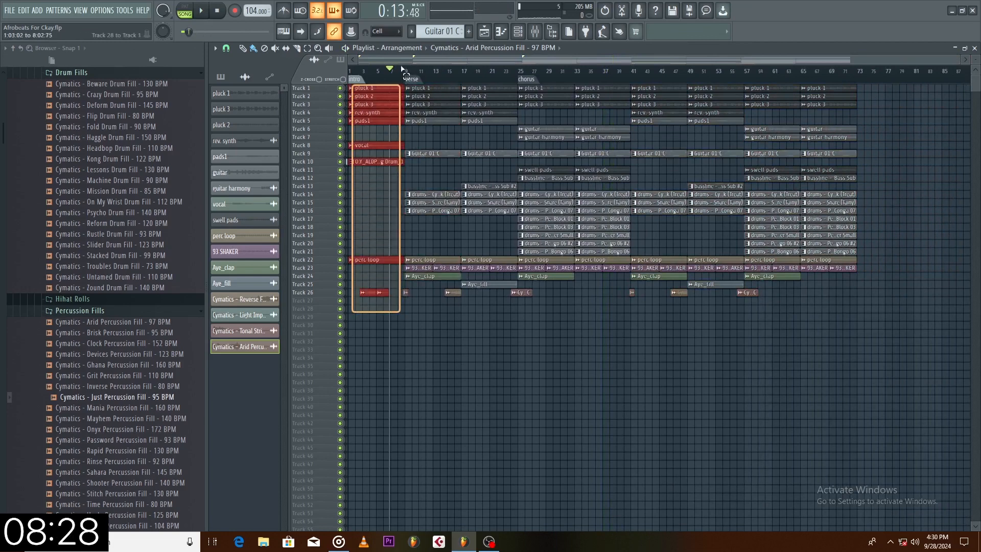
pyautogui.moveTo(373, 106); pyautogui.dragTo(875, 110)
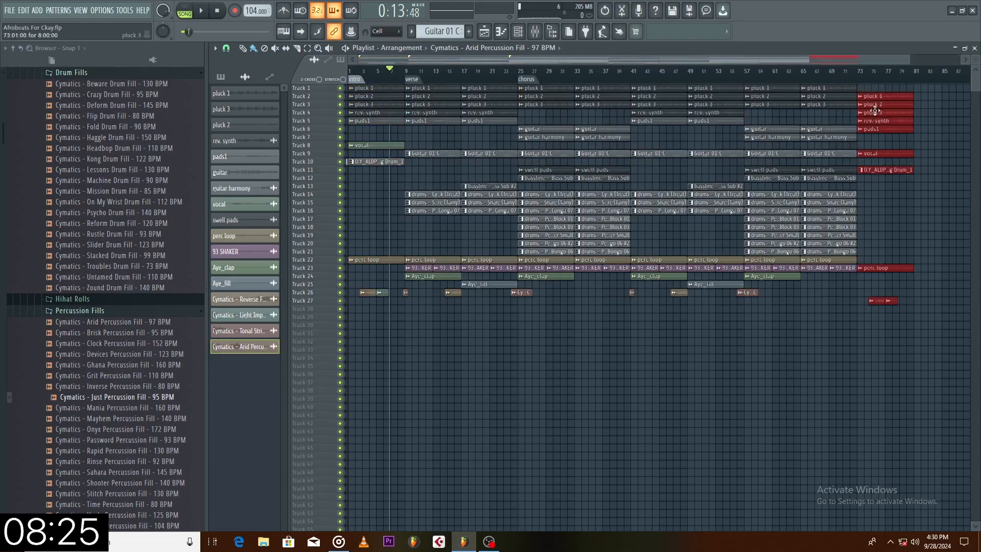
# Step: Remove the shaker from bars 41 to 44 and trim the kick, snare, conga and perc loop clips to start at bar 45
pyautogui.click(634, 85)
pyautogui.scroll(3, 634, 85)
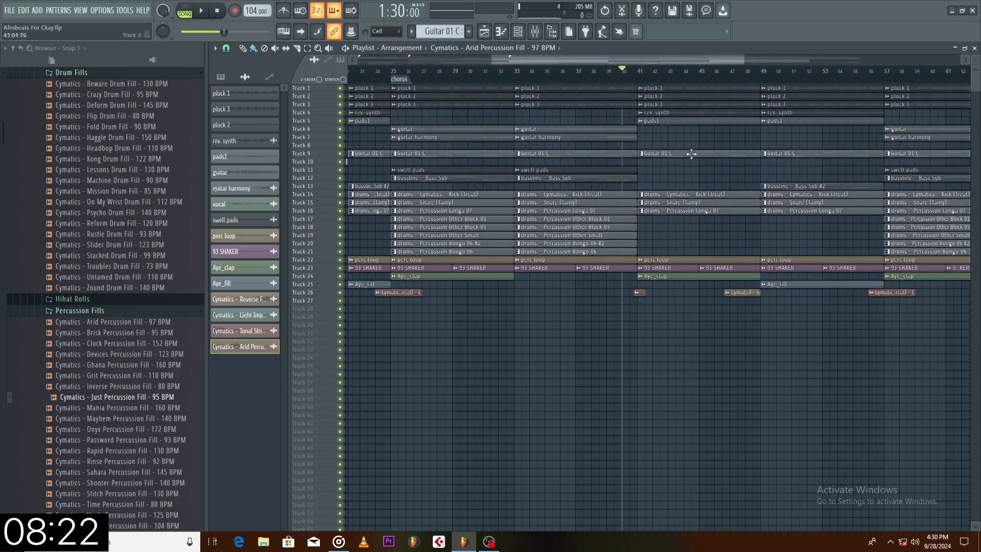
pyautogui.scroll(3, 864, 115)
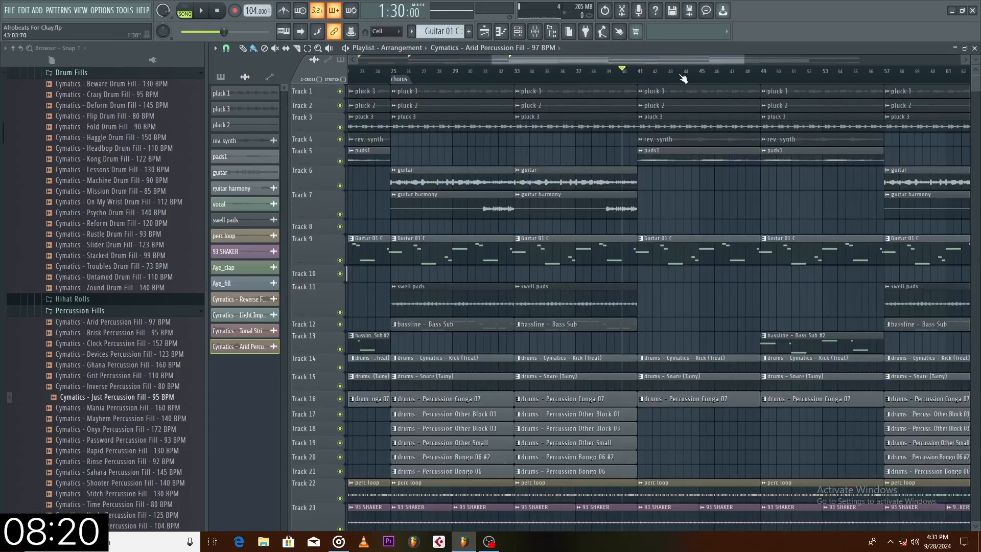
pyautogui.scroll(-2, 684, 78)
pyautogui.moveTo(697, 315); pyautogui.dragTo(618, 186)
pyautogui.moveTo(585, 221); pyautogui.dragTo(593, 392)
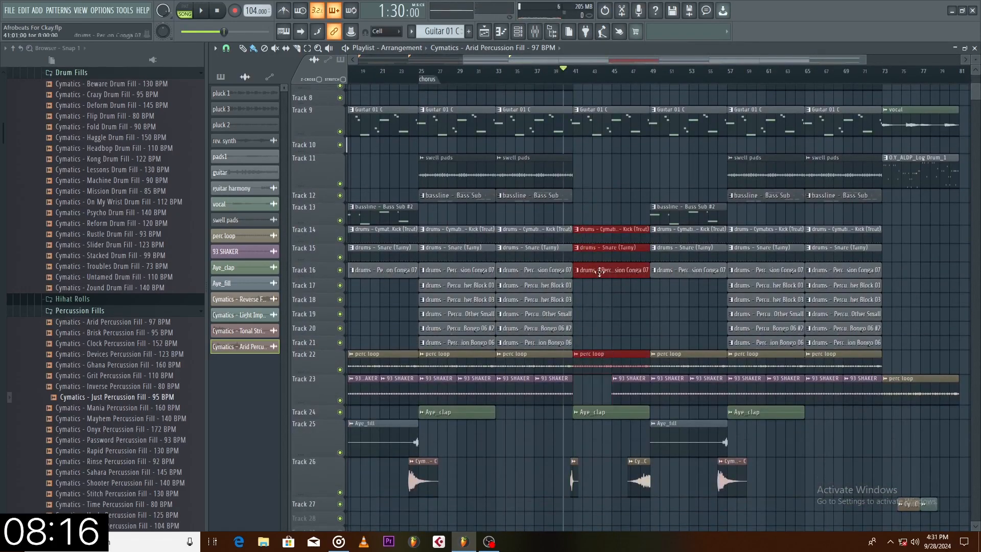
pyautogui.moveTo(575, 235); pyautogui.dragTo(611, 237)
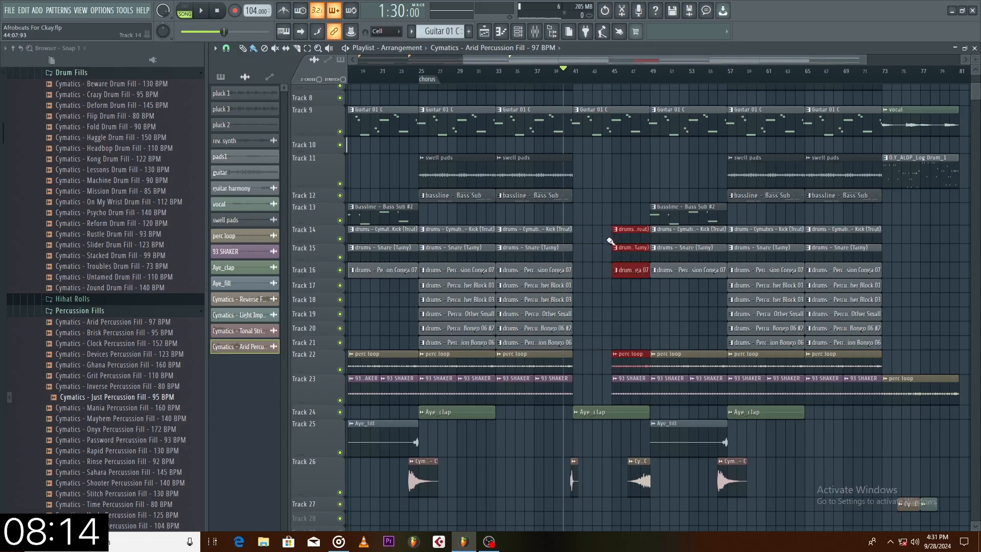
# Step: Play the second verse and trim the Guitar 01 C clip at bar 41 to start at bar 45
pyautogui.press('space')
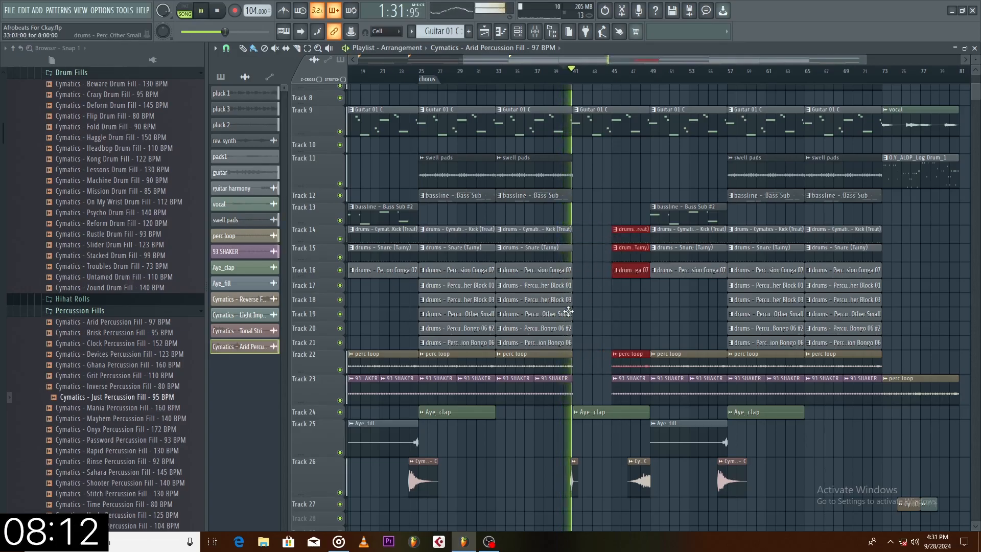
pyautogui.scroll(3, 602, 346)
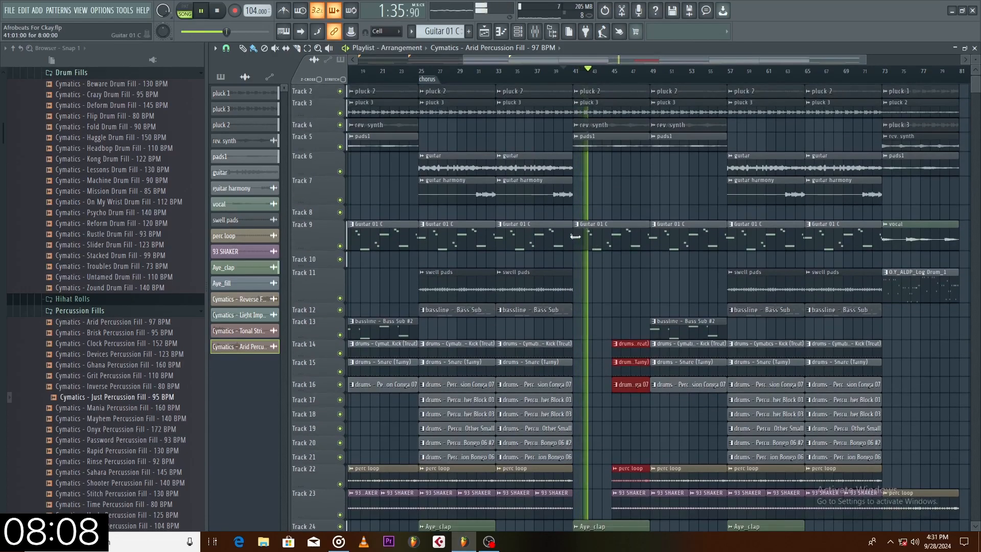
pyautogui.moveTo(575, 243); pyautogui.dragTo(615, 243)
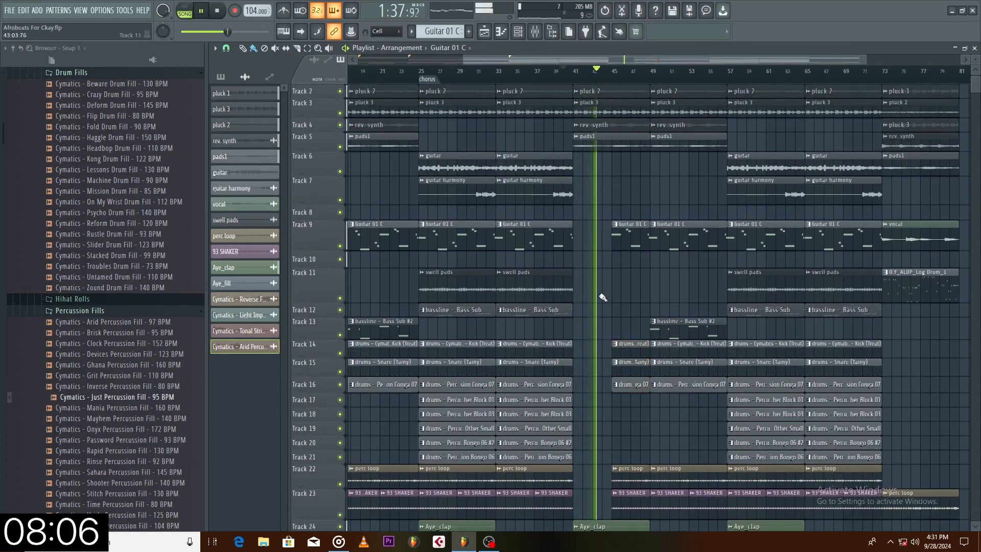
pyautogui.moveTo(975, 61); pyautogui.dragTo(975, 60)
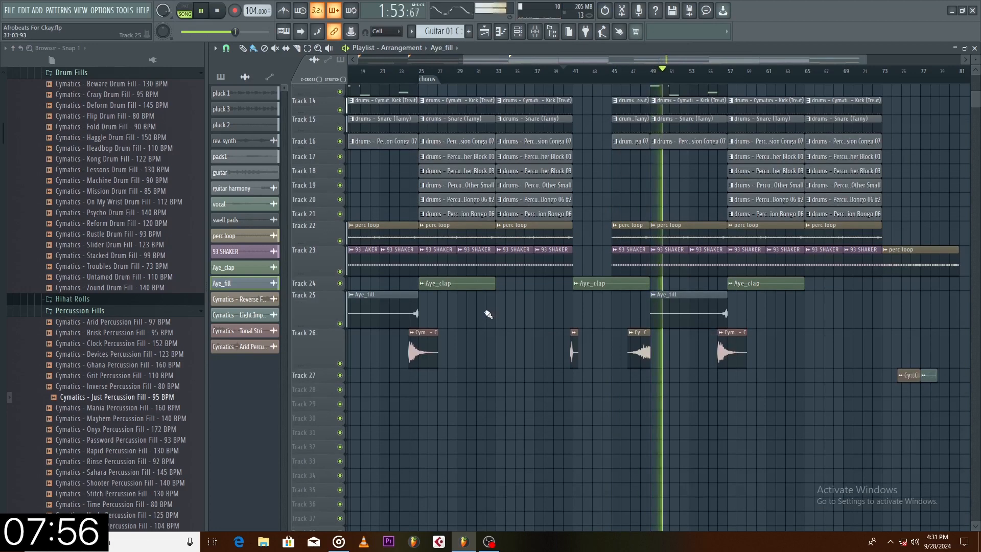
# Step: Place another Aye_fill clip on Track 25 so it ends at bar 45, and play back that transition
pyautogui.click(489, 313)
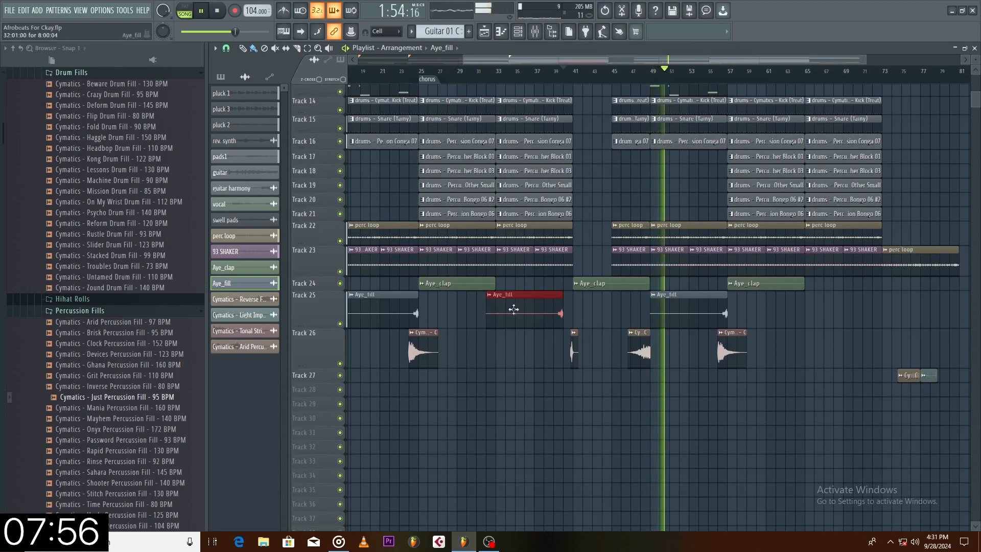
pyautogui.moveTo(515, 309); pyautogui.dragTo(559, 307)
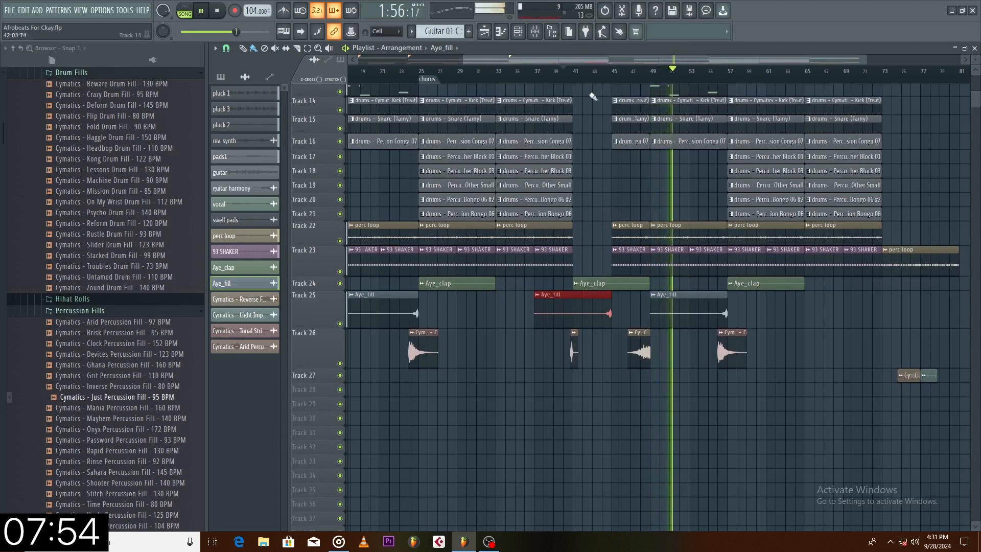
pyautogui.click(594, 74)
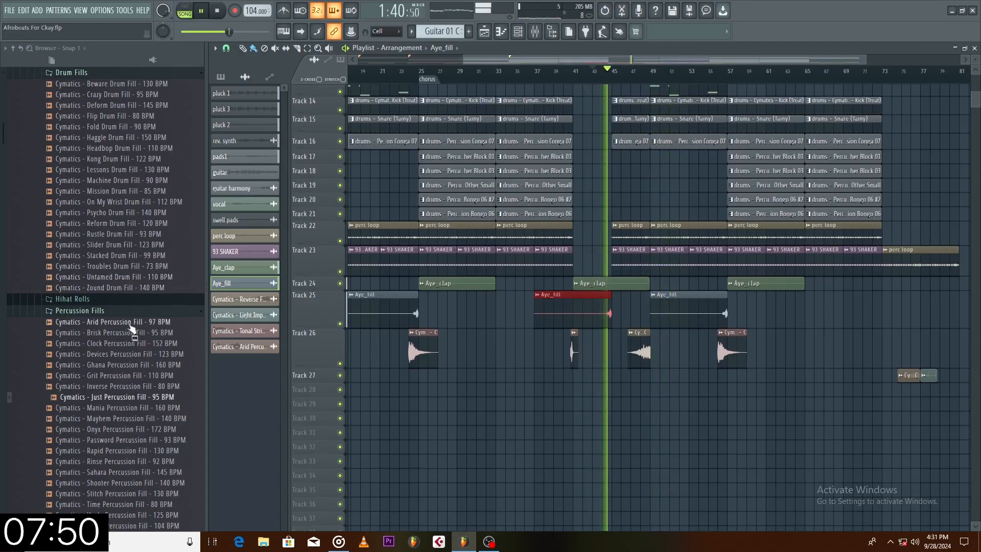
# Step: Stop playback, add the Onyx Percussion Fill leading into bar 45 on Track 26 with the Reverse FX (Erode) clip beneath it, and replay the transition
pyautogui.press('space')
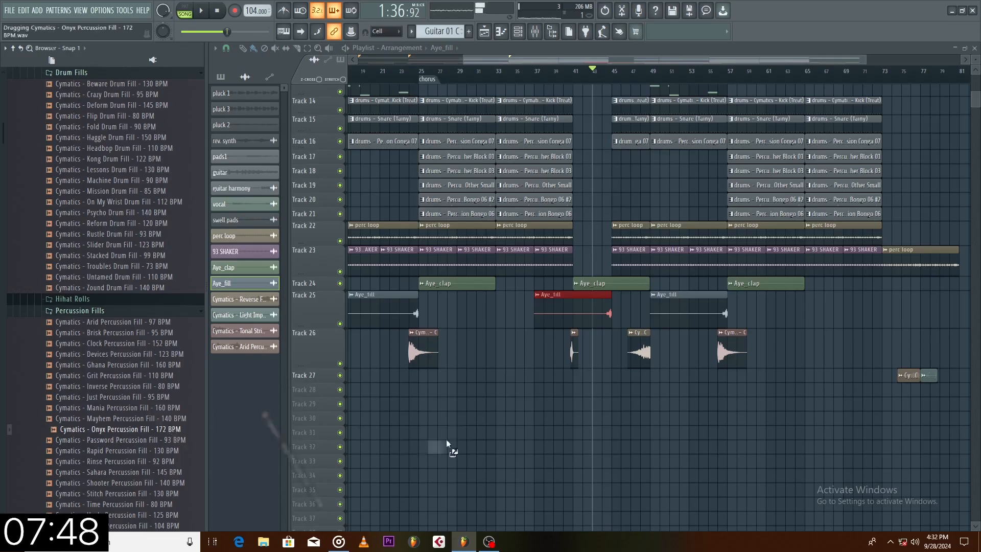
pyautogui.moveTo(590, 375); pyautogui.dragTo(587, 375)
pyautogui.press('space')
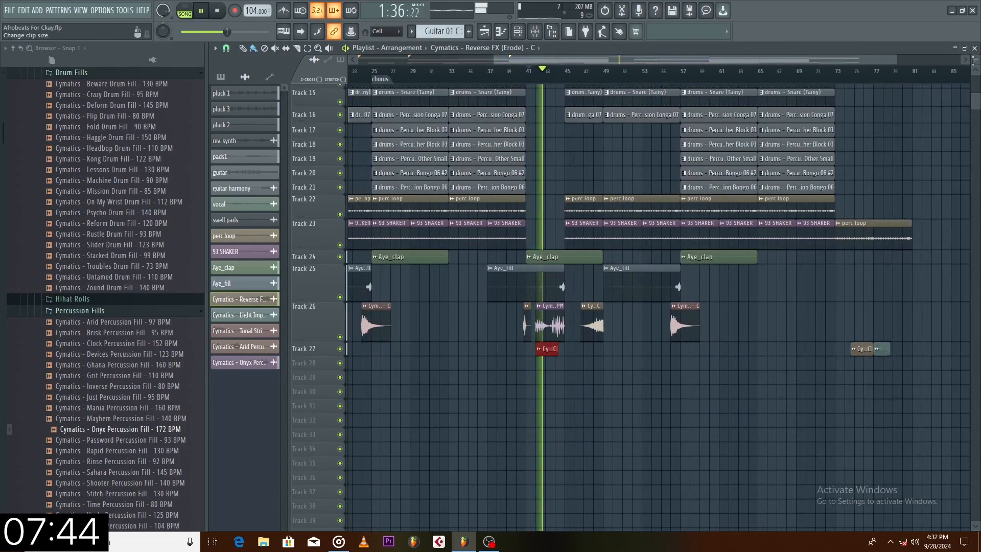
# Step: Listen to the second-verse transition and look over the arrangement from the intro onward with the tracks enlarged
pyautogui.moveTo(976, 58); pyautogui.dragTo(977, 60)
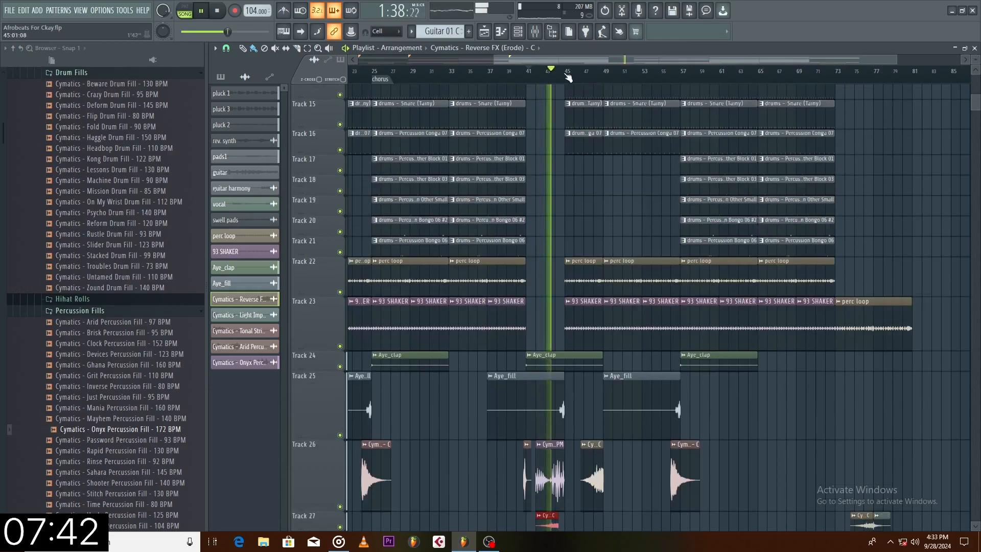
pyautogui.scroll(1, 541, 75)
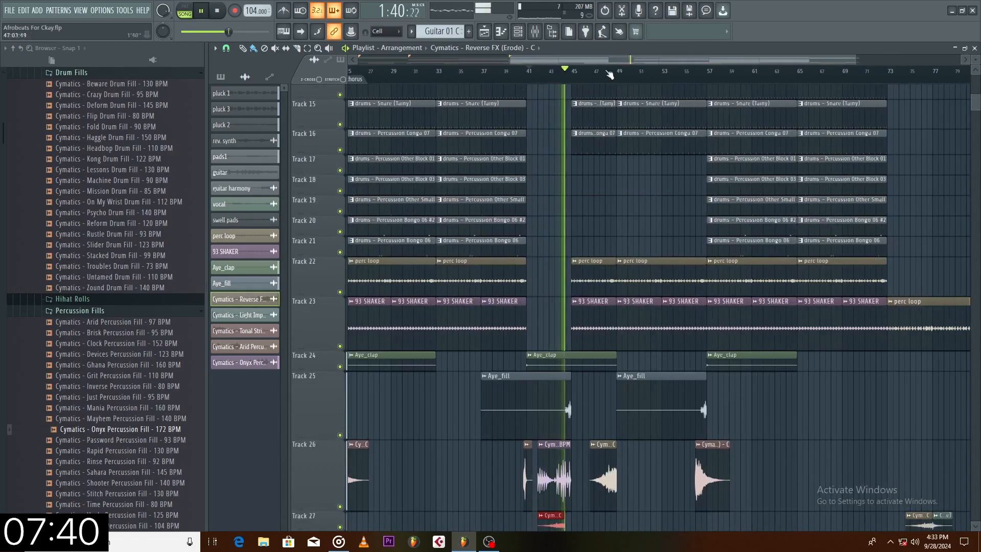
pyautogui.moveTo(607, 62); pyautogui.dragTo(437, 64)
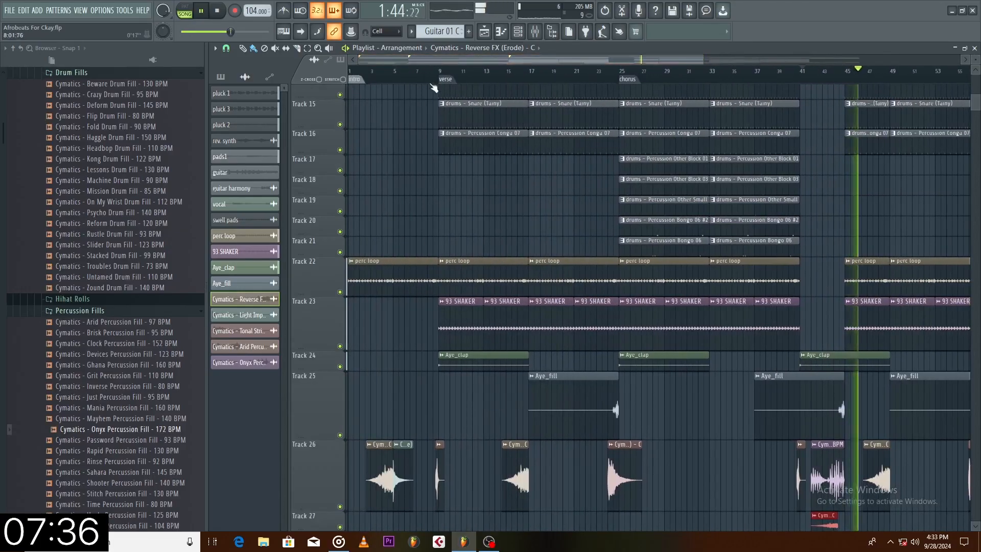
pyautogui.scroll(2, 456, 215)
pyautogui.scroll(1, 458, 215)
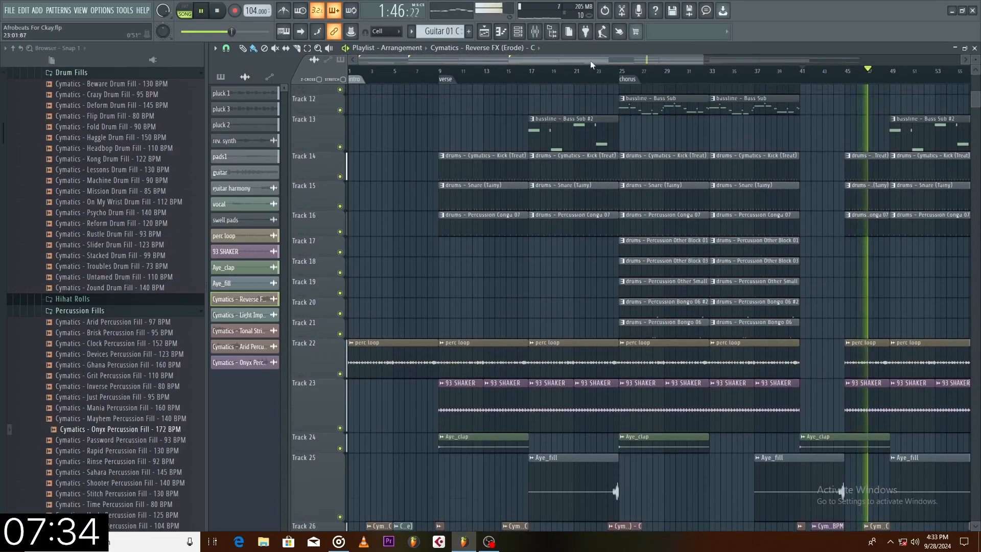
pyautogui.moveTo(591, 62); pyautogui.dragTo(741, 65)
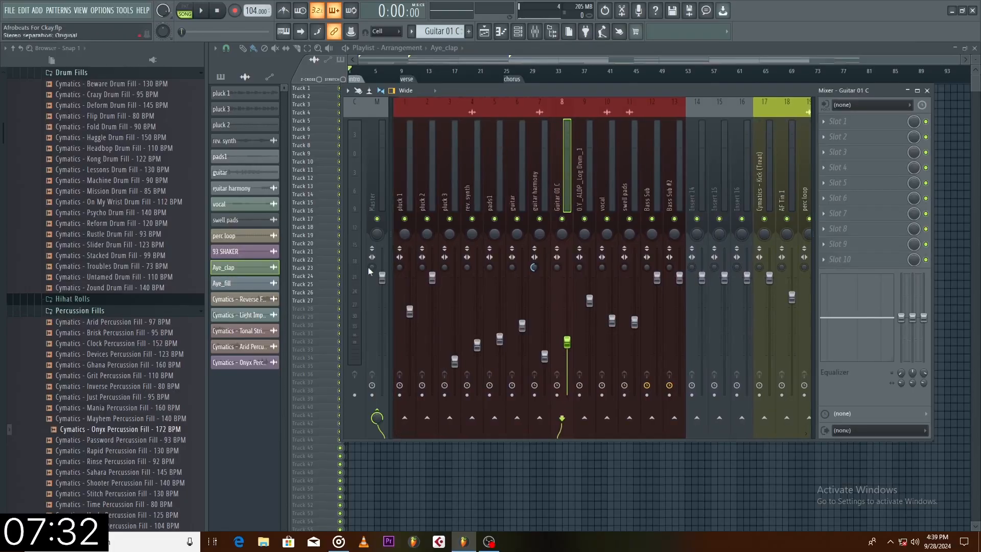
# Step: Create an automation clip for the Master track's volume fader and close the mixer
pyautogui.rightClick(382, 277)
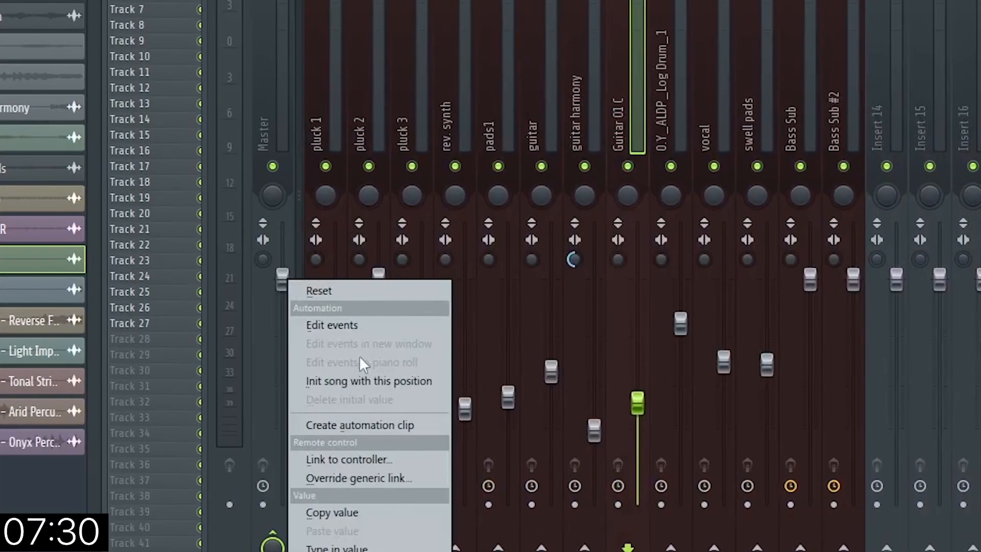
pyautogui.click(369, 426)
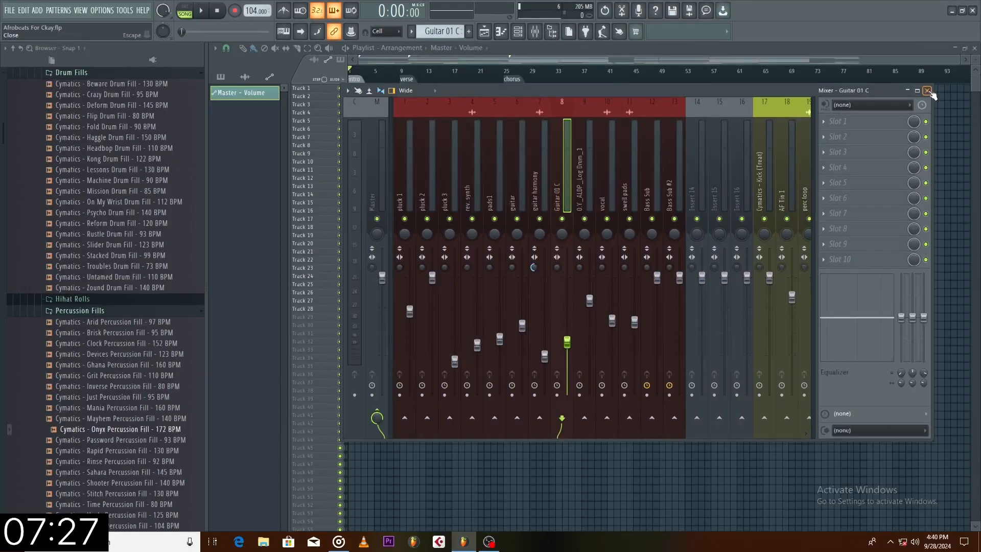
pyautogui.click(927, 91)
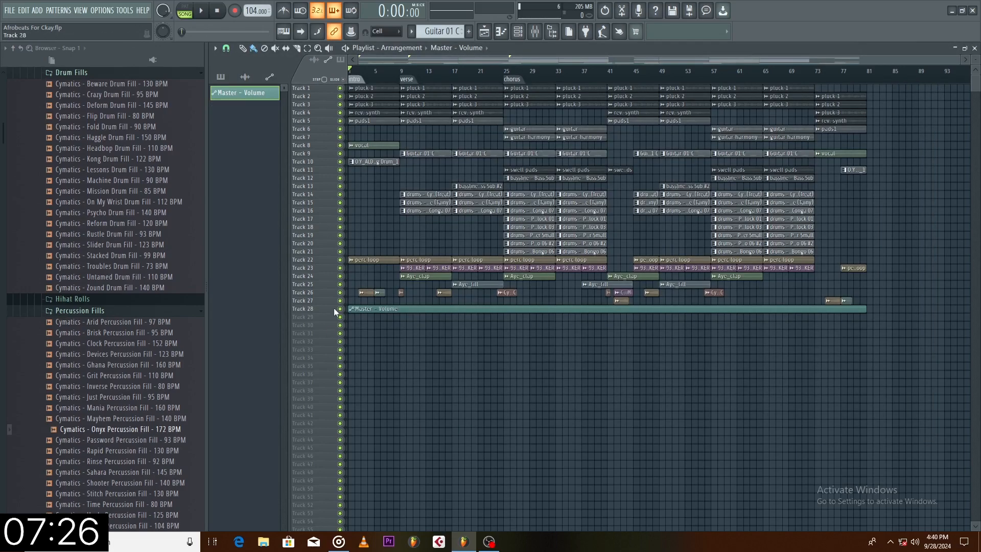
# Step: Enlarge Track 28 and copy the value of the first point in the Master - Volume automation clip
pyautogui.moveTo(976, 60); pyautogui.dragTo(975, 92)
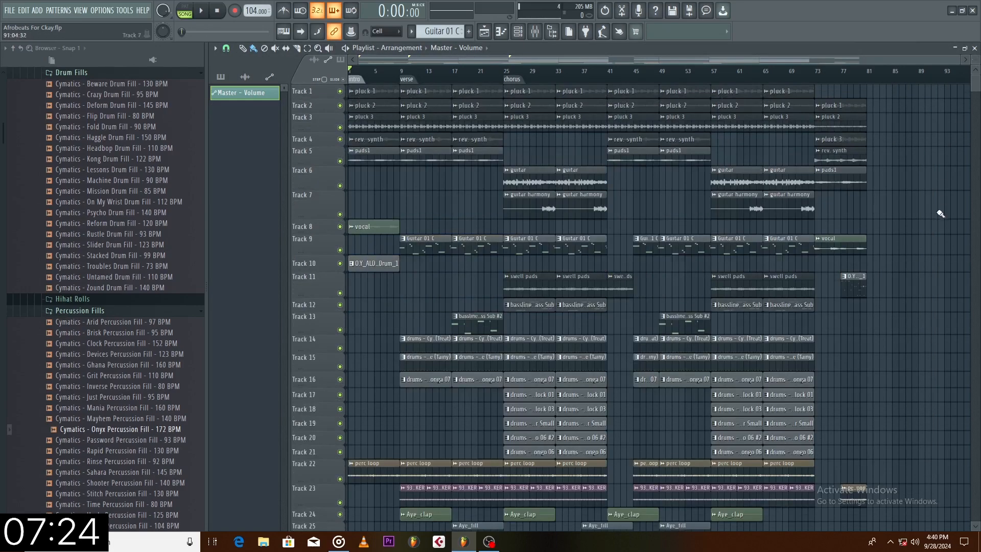
pyautogui.scroll(-10, 941, 213)
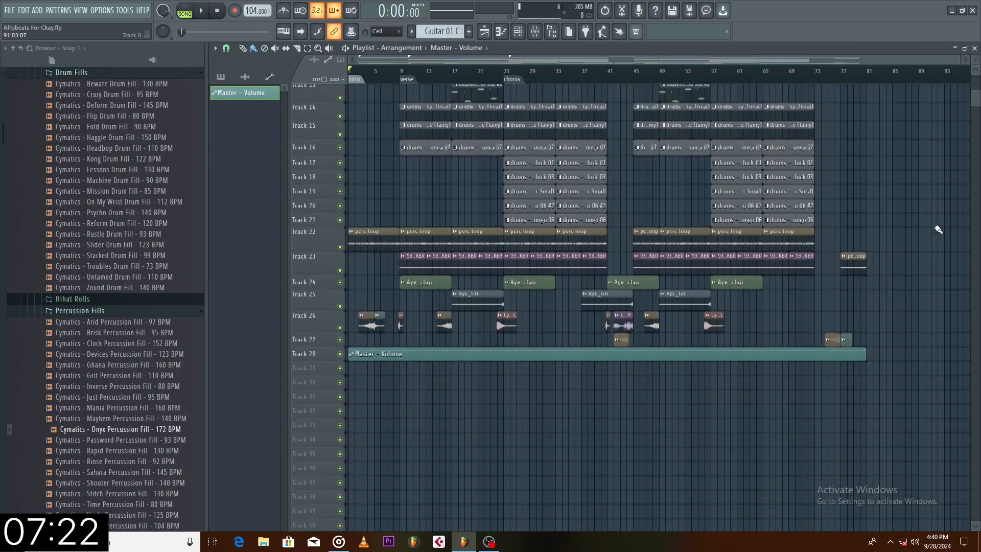
pyautogui.moveTo(329, 348); pyautogui.dragTo(324, 409)
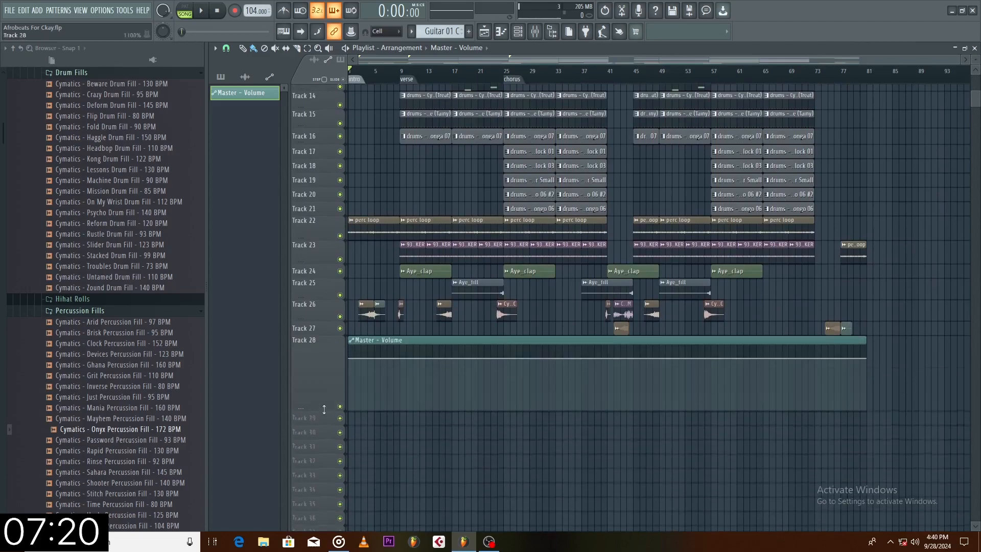
pyautogui.rightClick(350, 359)
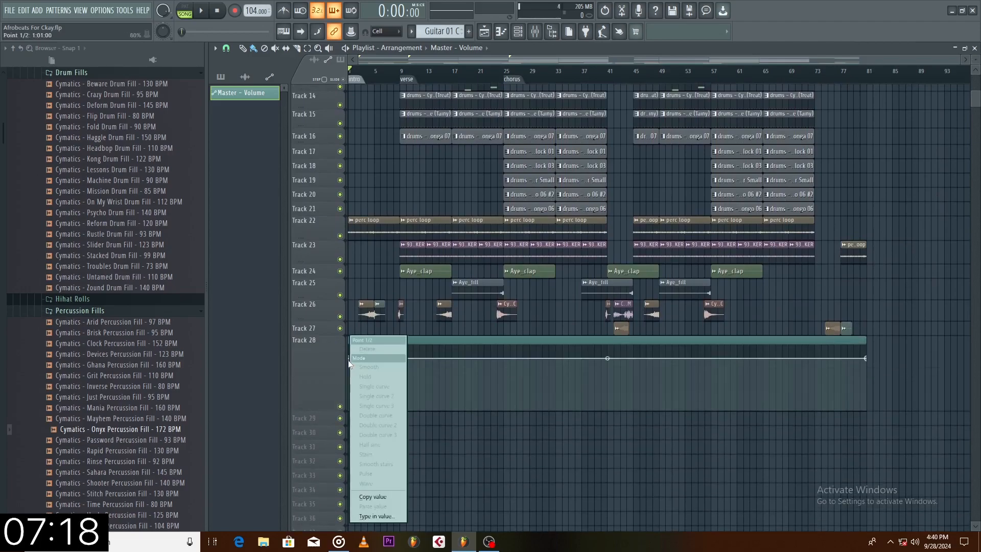
pyautogui.click(378, 495)
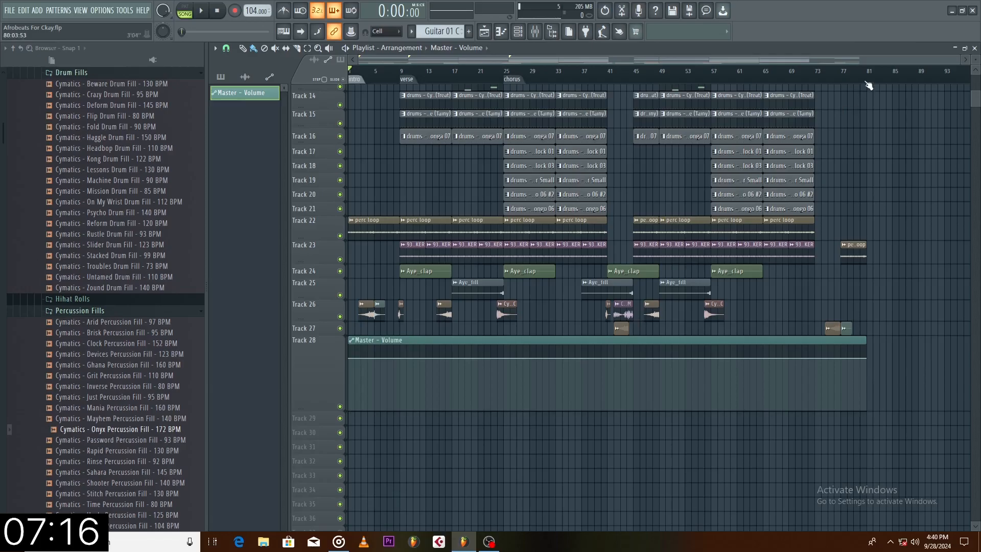
# Step: Add a Master - Volume automation point at bar 77 and paste the copied 80% value into it
pyautogui.scroll(5, 868, 86)
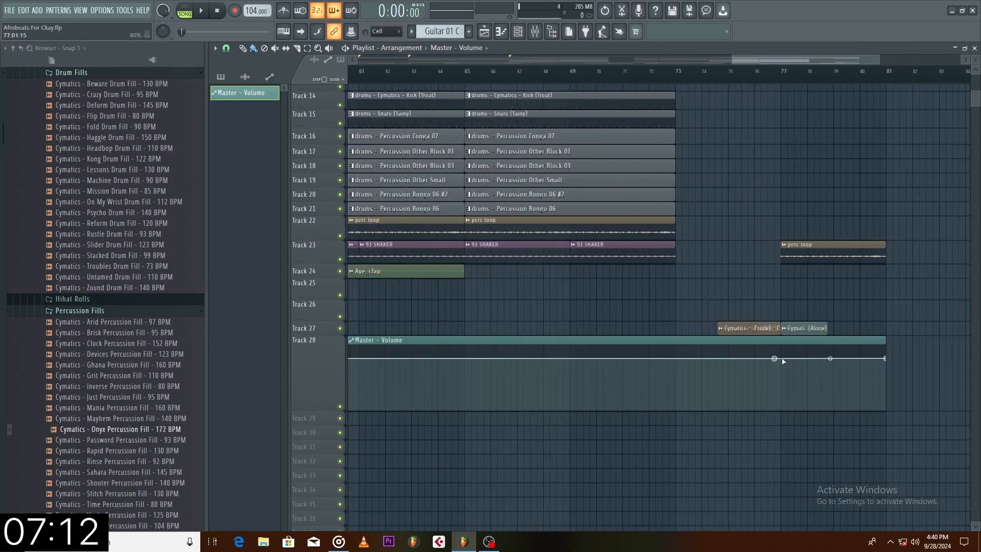
pyautogui.moveTo(777, 360); pyautogui.dragTo(782, 362)
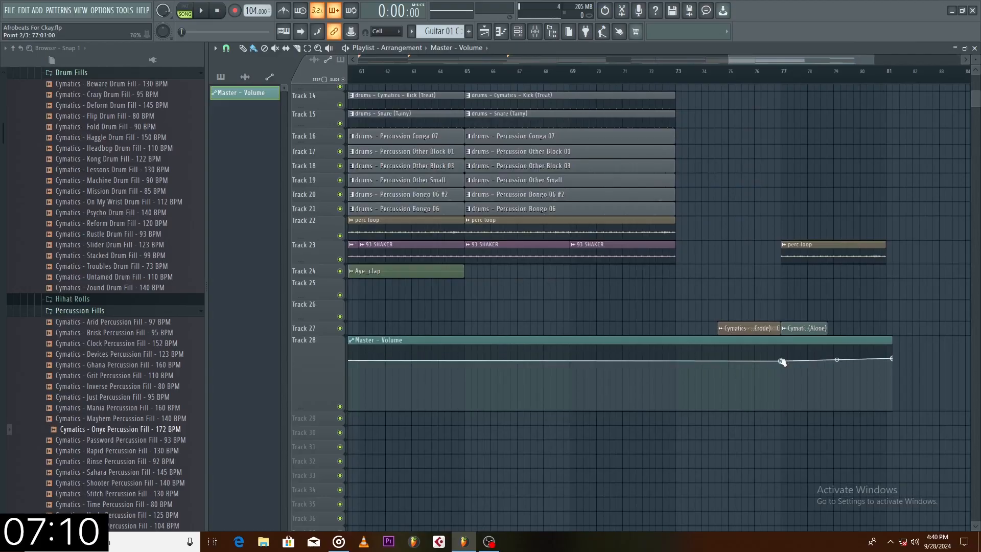
pyautogui.rightClick(782, 361)
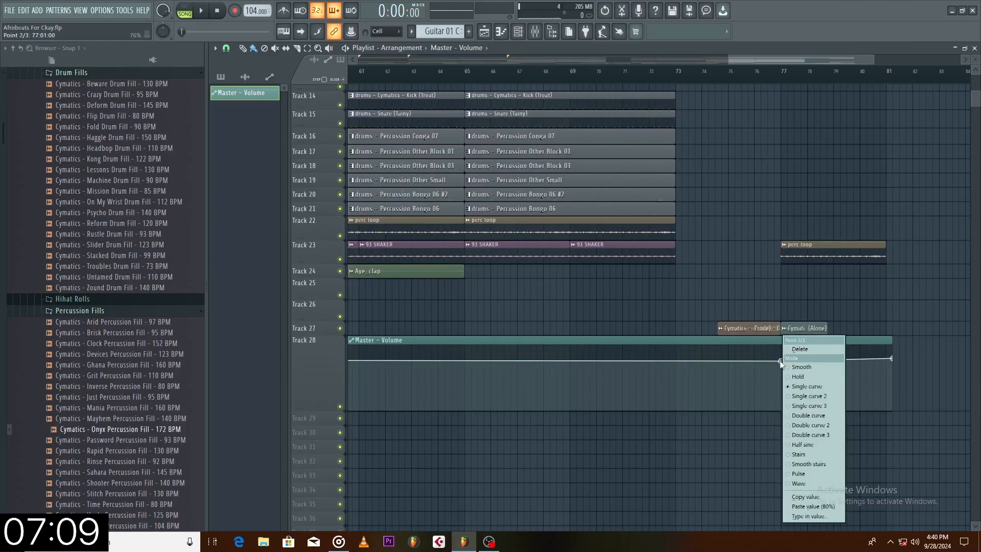
pyautogui.click(819, 506)
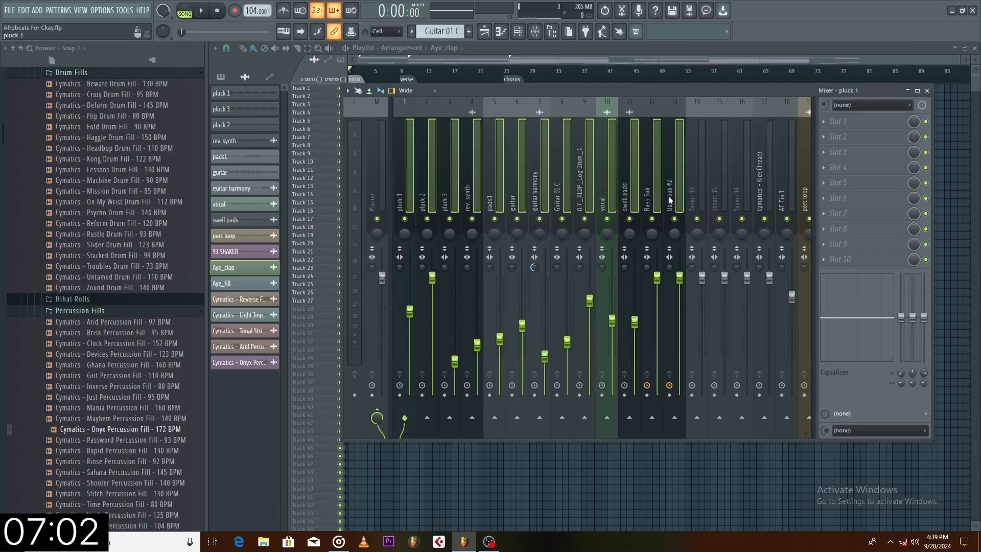
# Step: Color the selected mixer tracks 1 to 13, from pluck 1 to Bass Sub #2, dark red (#762928)
pyautogui.rightClick(671, 200)
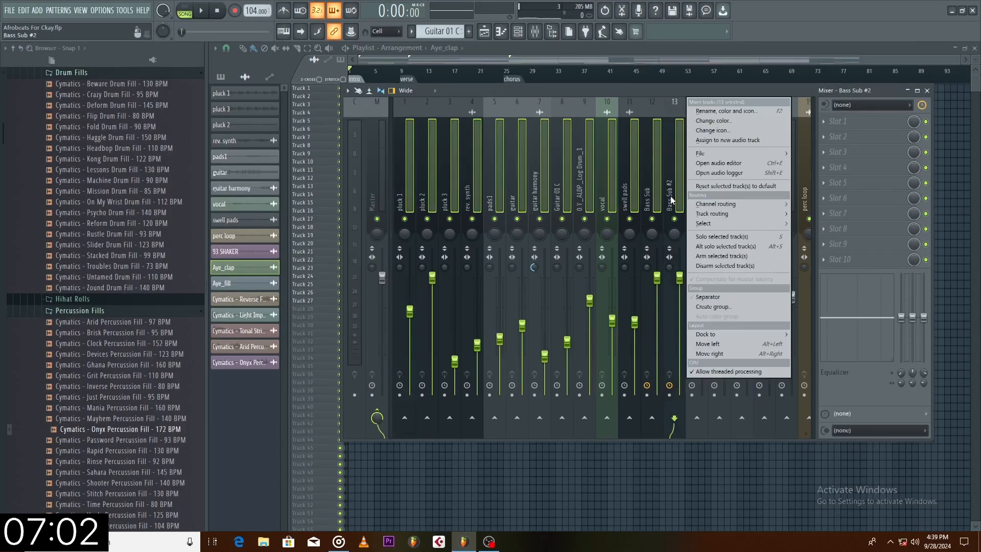
pyautogui.click(731, 121)
pyautogui.click(792, 148)
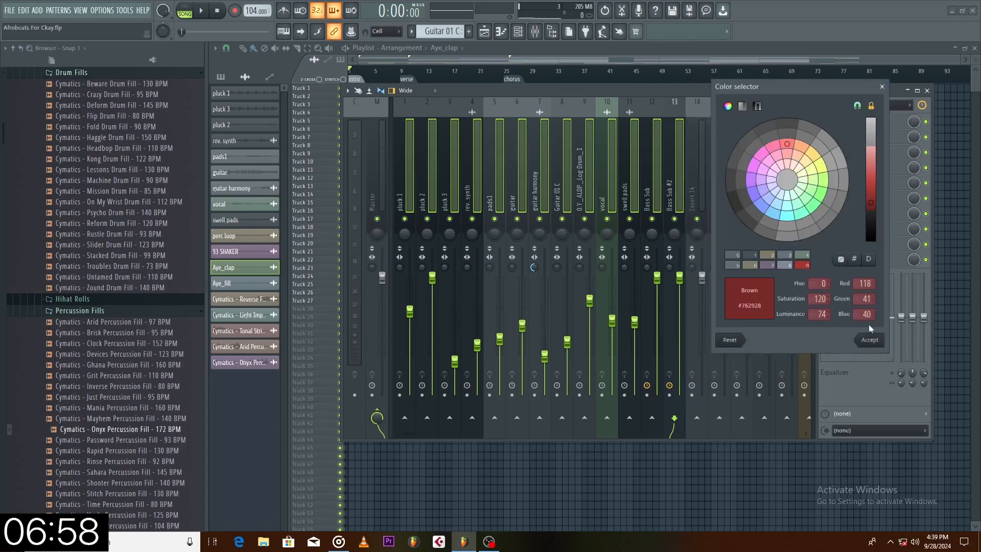
pyautogui.click(871, 338)
# Step: Color the drum and percussion mixer tracks 17 to 27, from the kick to 93 SHAKER, yellow-green
pyautogui.scroll(-3, 697, 176)
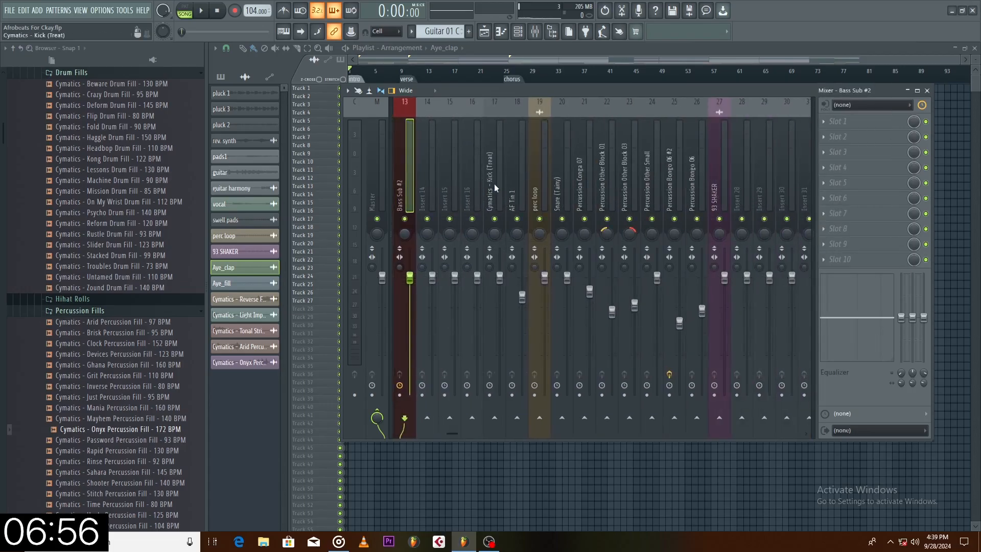
pyautogui.moveTo(495, 183); pyautogui.dragTo(715, 185)
pyautogui.rightClick(715, 186)
pyautogui.click(767, 120)
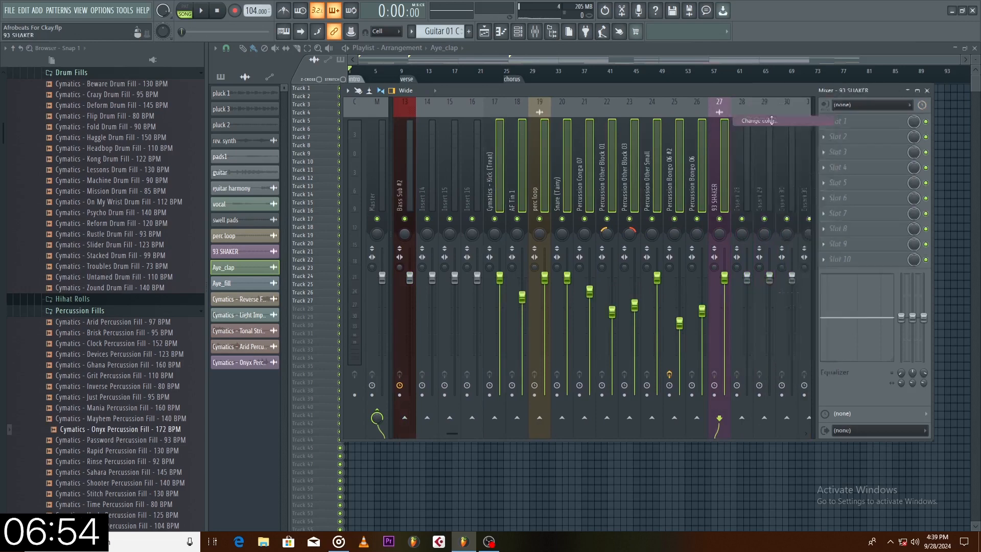
pyautogui.click(862, 174)
pyautogui.click(910, 341)
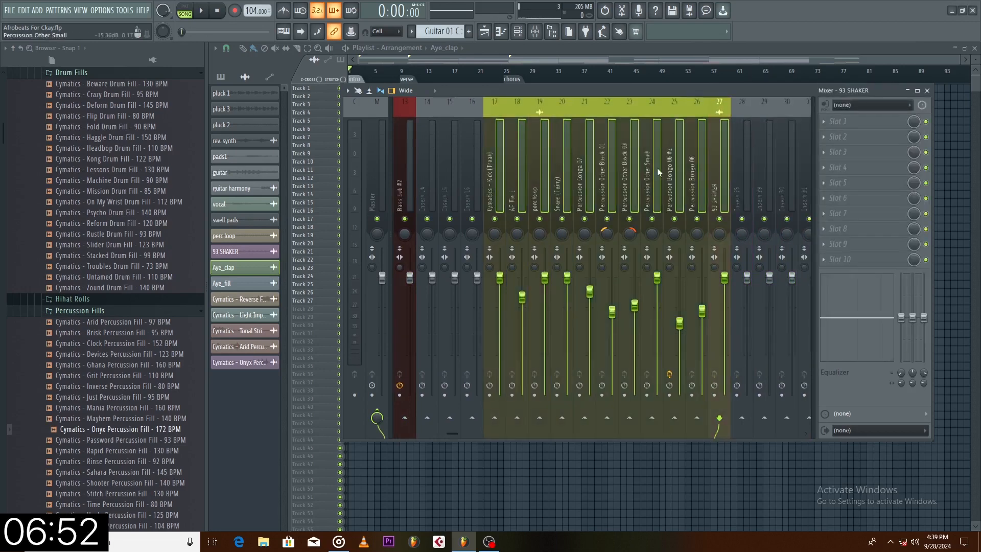
# Step: Color the effects and fill mixer tracks 32 to 38, from Reverse FX to Aye_fill, medium sea green (#3AAD59)
pyautogui.scroll(-3, 562, 184)
pyautogui.click(563, 179)
pyautogui.moveTo(562, 179); pyautogui.dragTo(705, 182)
pyautogui.rightClick(704, 182)
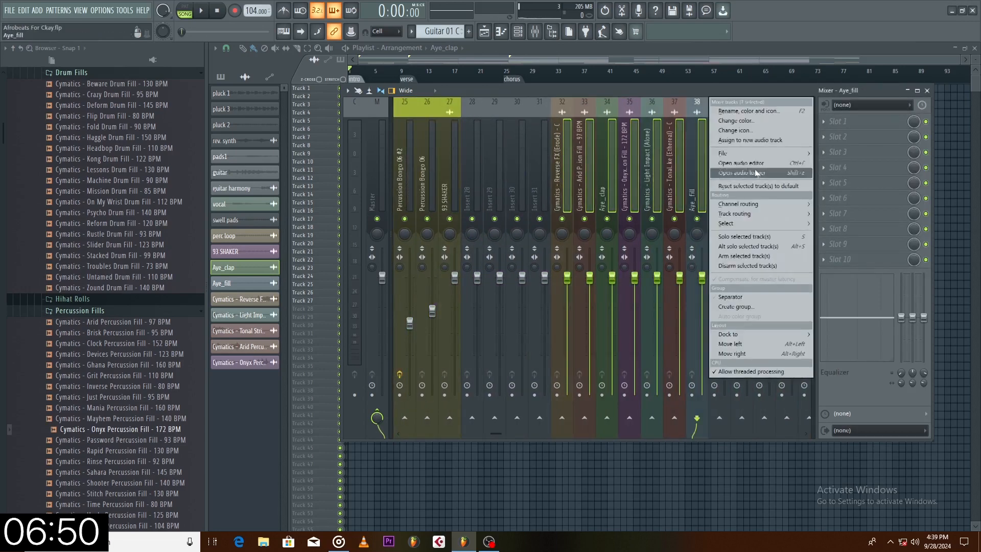
pyautogui.click(762, 121)
pyautogui.click(838, 207)
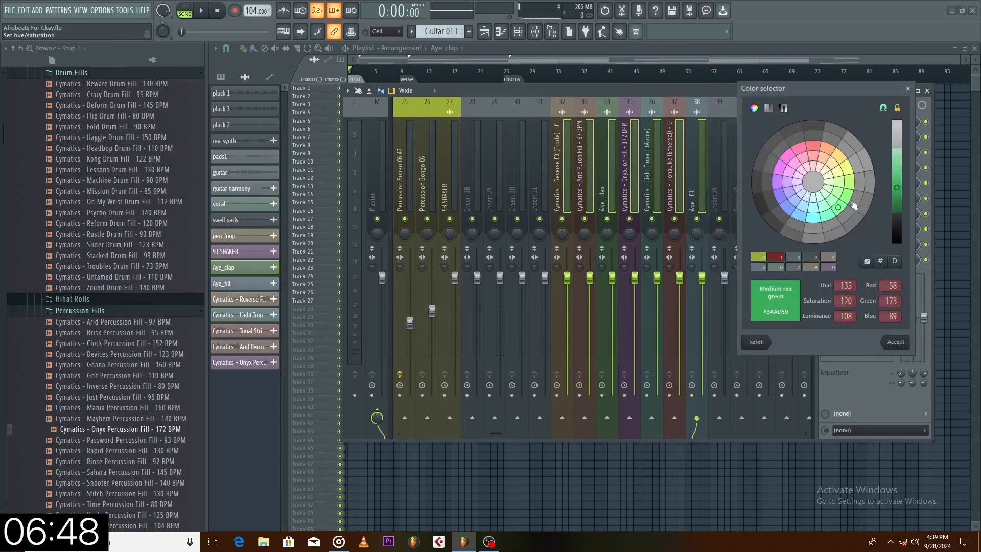
pyautogui.click(903, 346)
pyautogui.scroll(4, 511, 166)
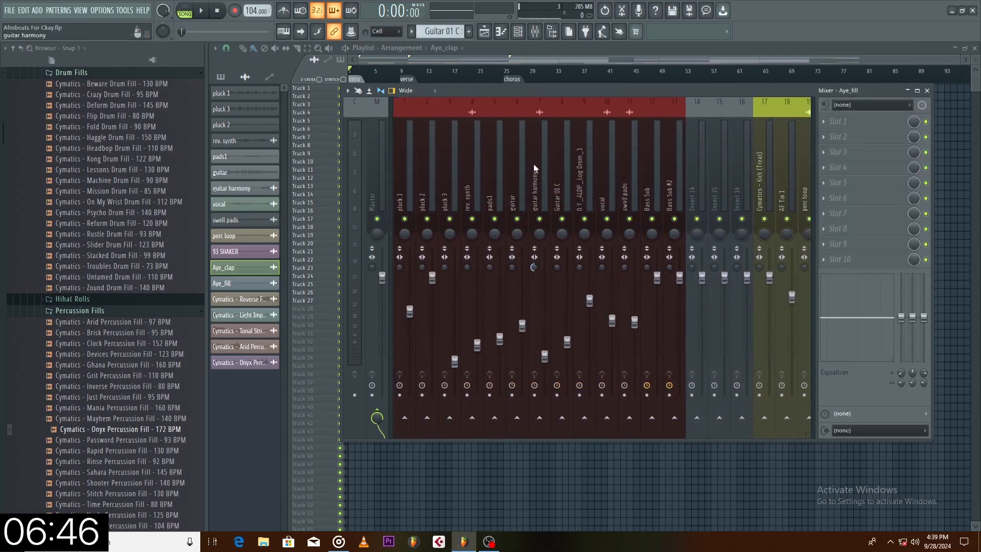
pyautogui.scroll(-3, 538, 163)
pyautogui.scroll(6, 538, 164)
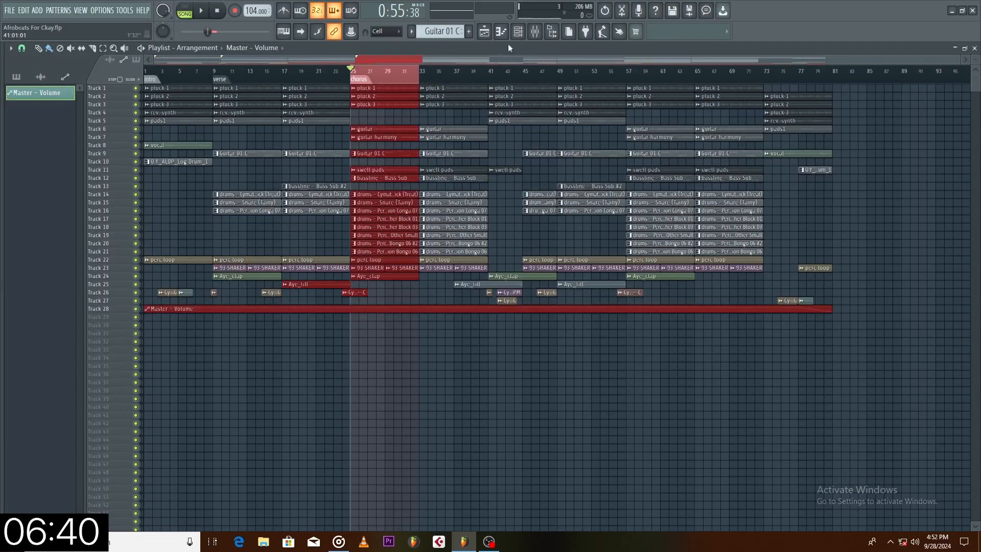
# Step: Open the mixer, enhance pluck 2 with RBass Mono at intensity 6.0, and check it against plucks 1 and 3
pyautogui.click(534, 32)
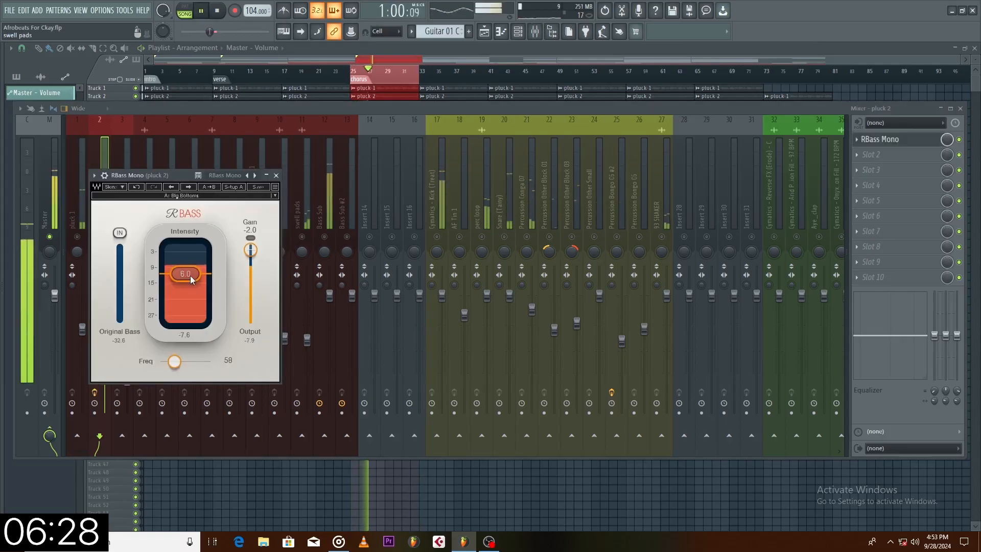
pyautogui.click(277, 176)
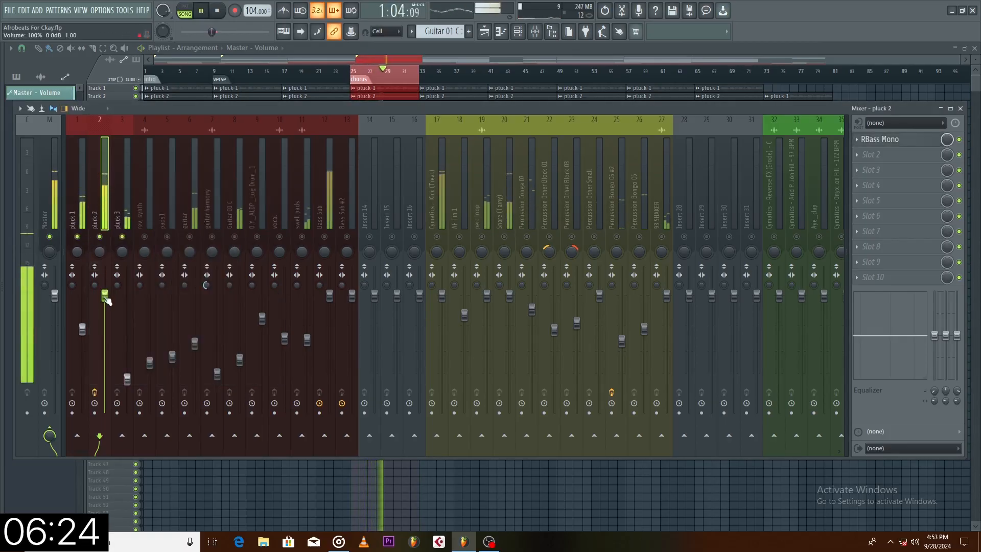
pyautogui.click(122, 236)
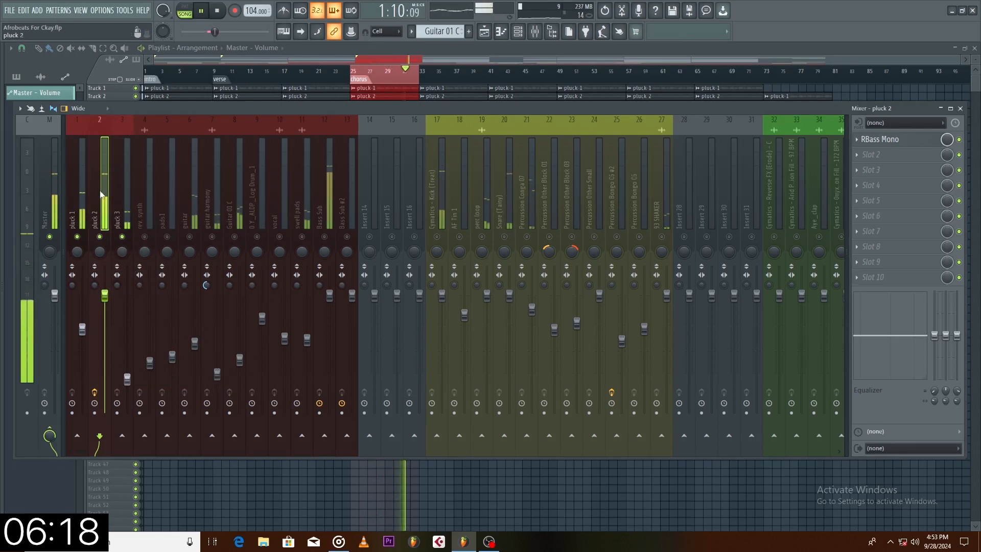
# Step: Add Fruity Parametric EQ 2 to pluck 2 and shape band 1 as a high-pass at about 60 Hz
pyautogui.click(868, 154)
pyautogui.click(546, 142)
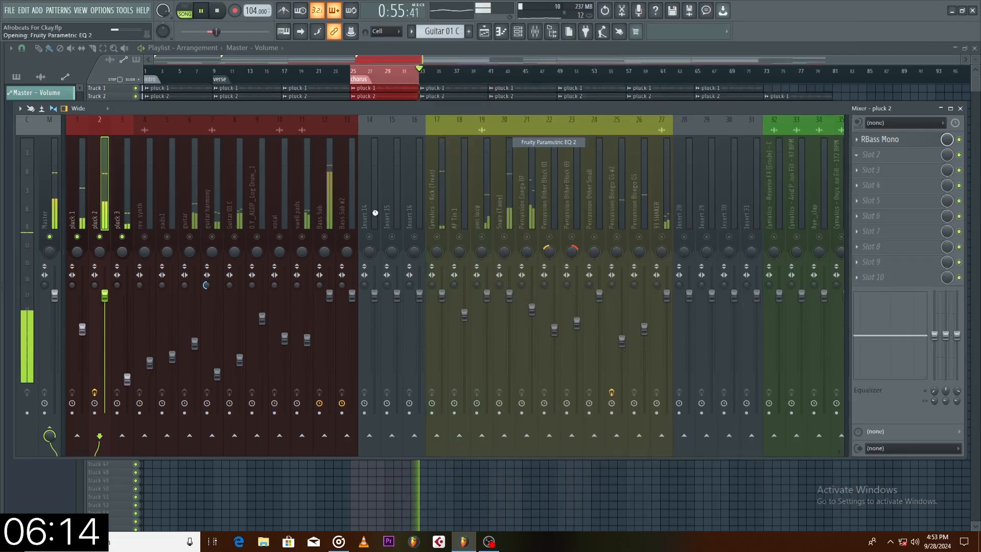
pyautogui.moveTo(274, 190); pyautogui.dragTo(451, 149)
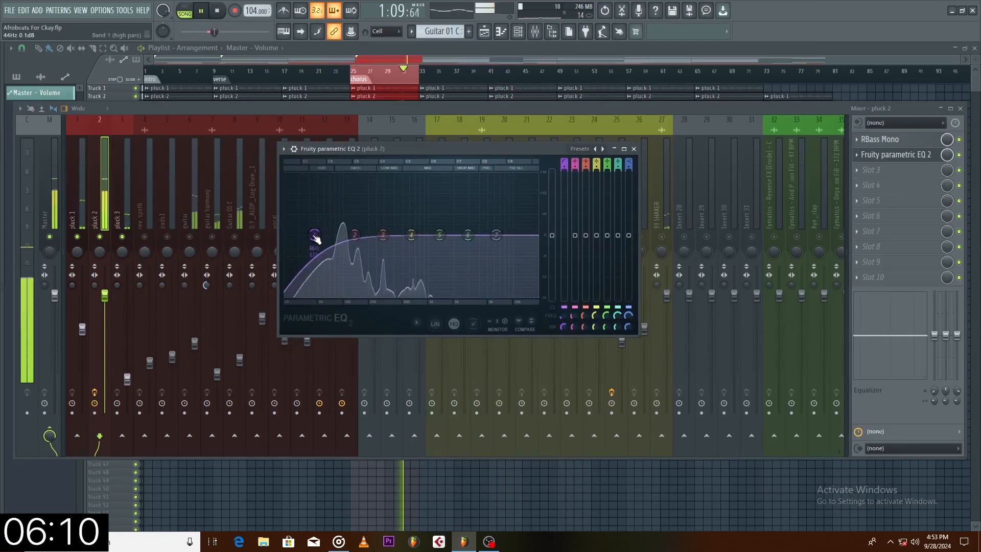
pyautogui.scroll(-3, 316, 238)
pyautogui.moveTo(316, 237); pyautogui.dragTo(324, 237)
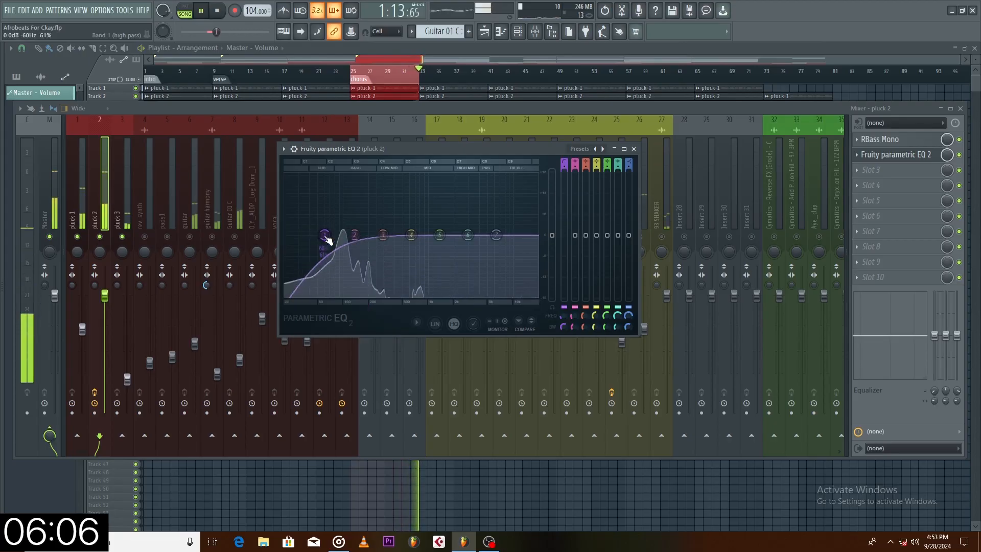
pyautogui.scroll(3, 324, 237)
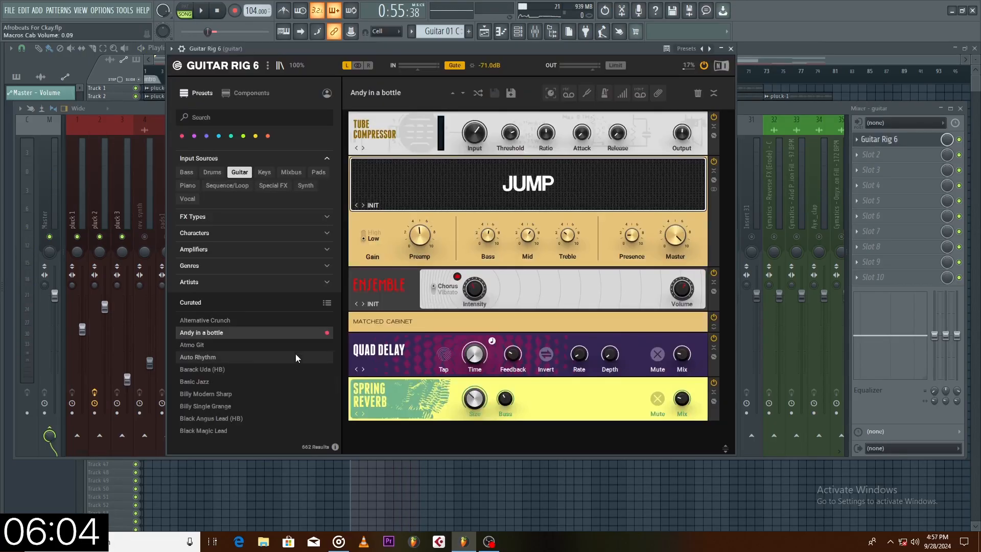
# Step: Center the guitar harmony's panning and set its Doubler to -48.0 direct gain with octave down on both voices
pyautogui.click(205, 12)
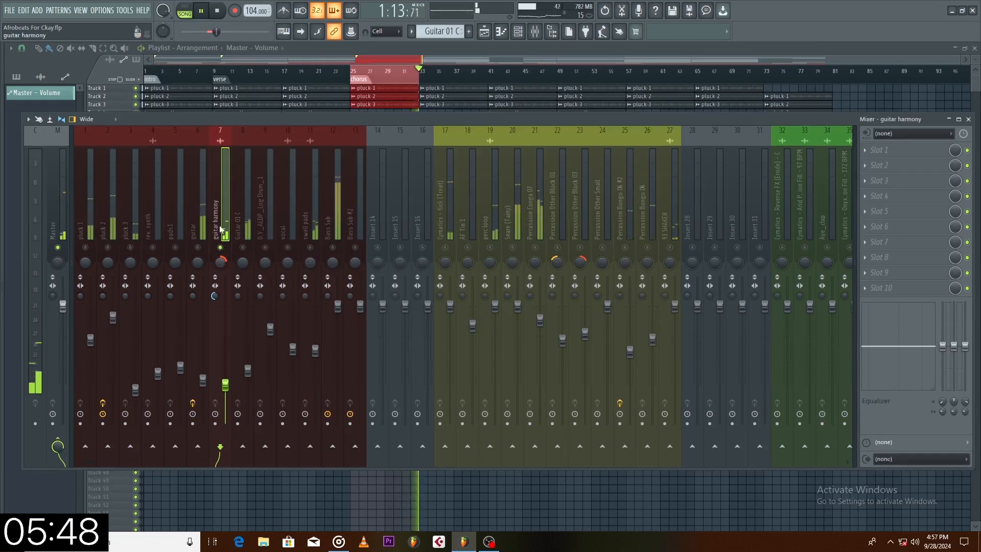
pyautogui.press('space')
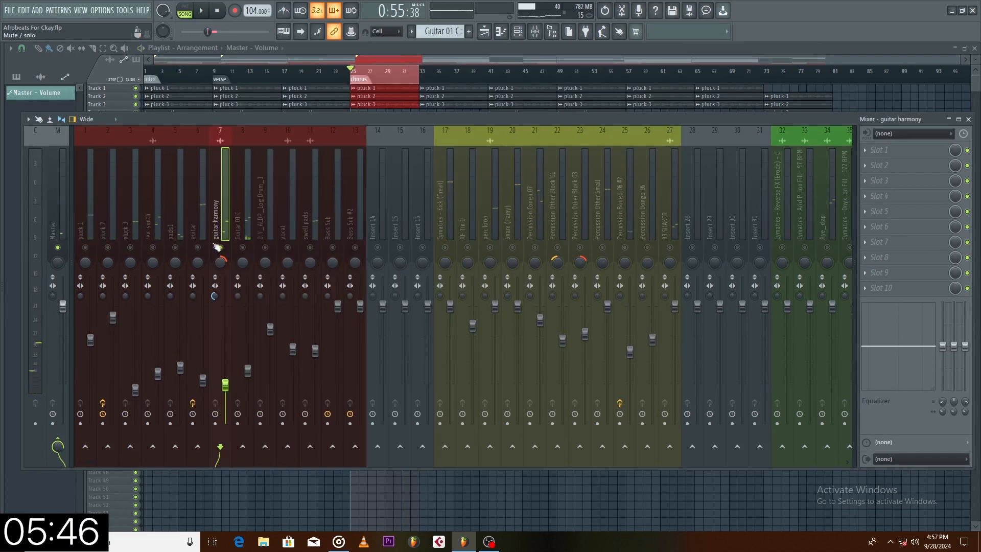
pyautogui.rightClick(221, 266)
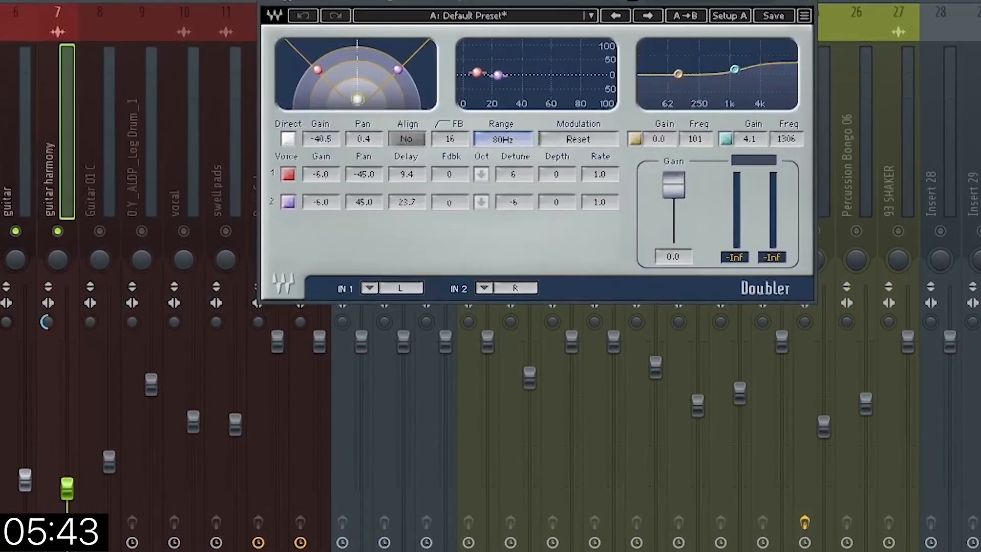
pyautogui.moveTo(357, 99); pyautogui.dragTo(358, 109)
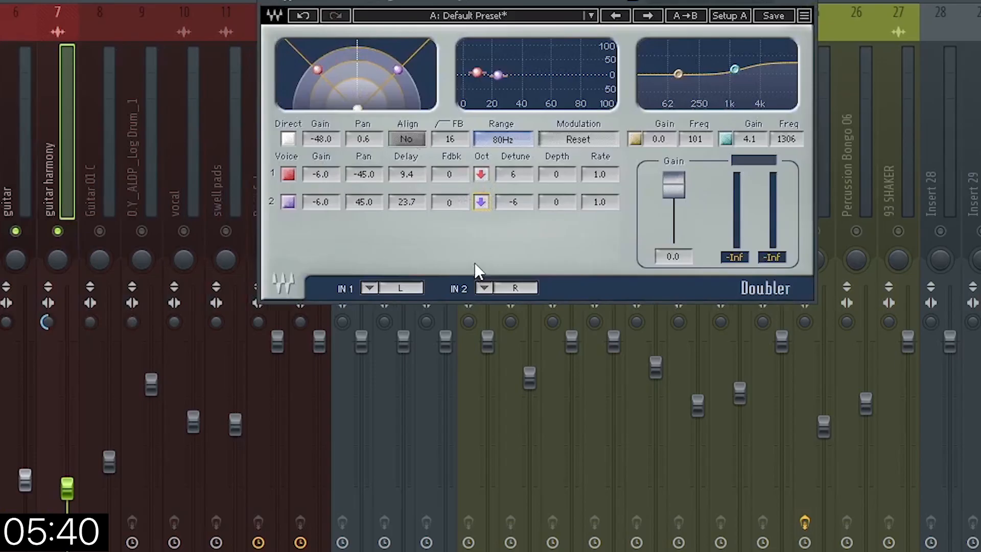
pyautogui.press('space')
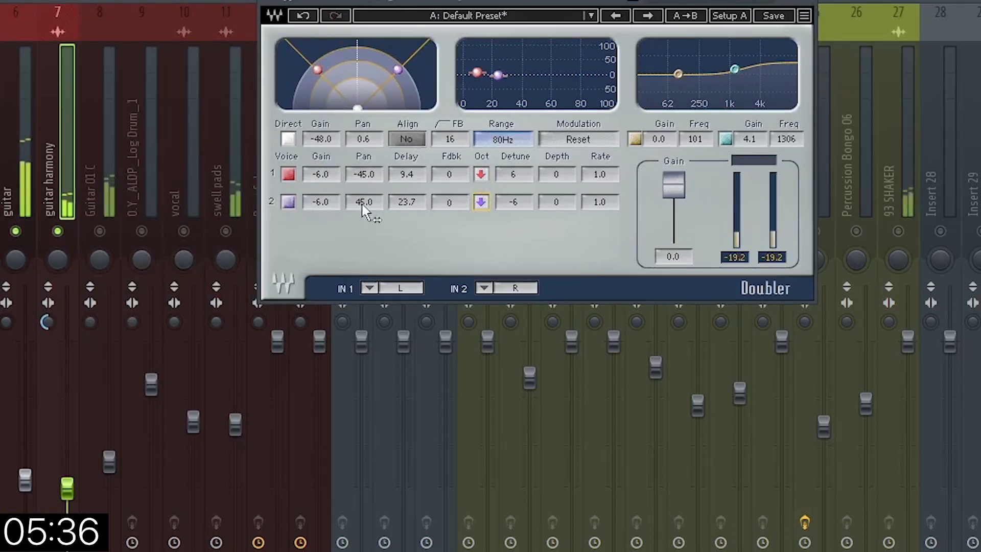
# Step: Raise the guitar harmony's volume slightly and audition it together with the guitar and plucks 1 to 3
pyautogui.click(20, 236)
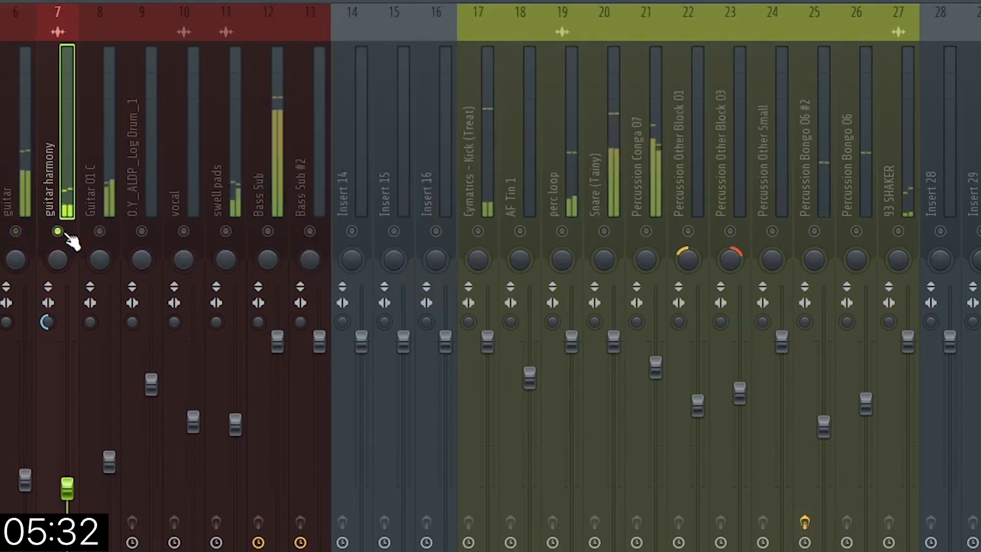
pyautogui.moveTo(67, 492); pyautogui.dragTo(68, 485)
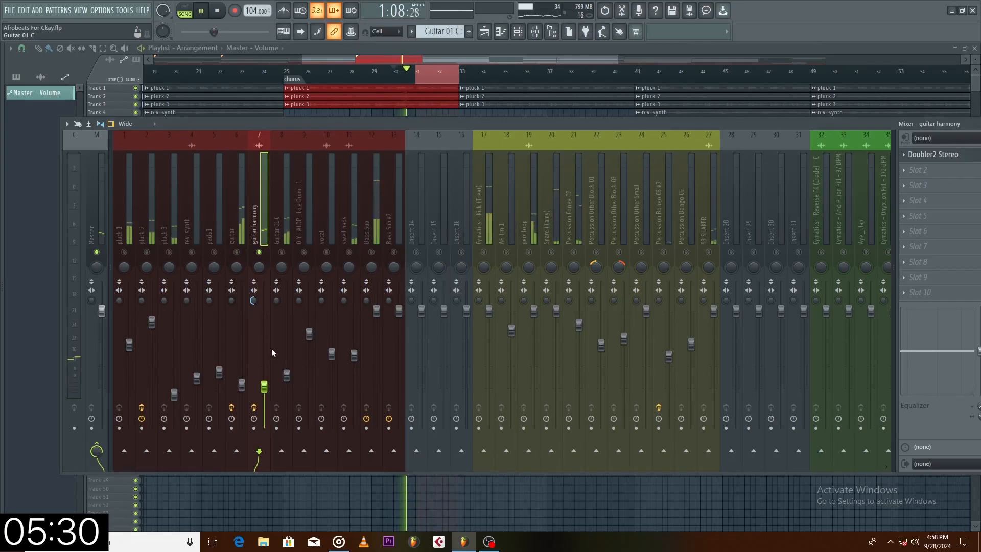
pyautogui.click(238, 252)
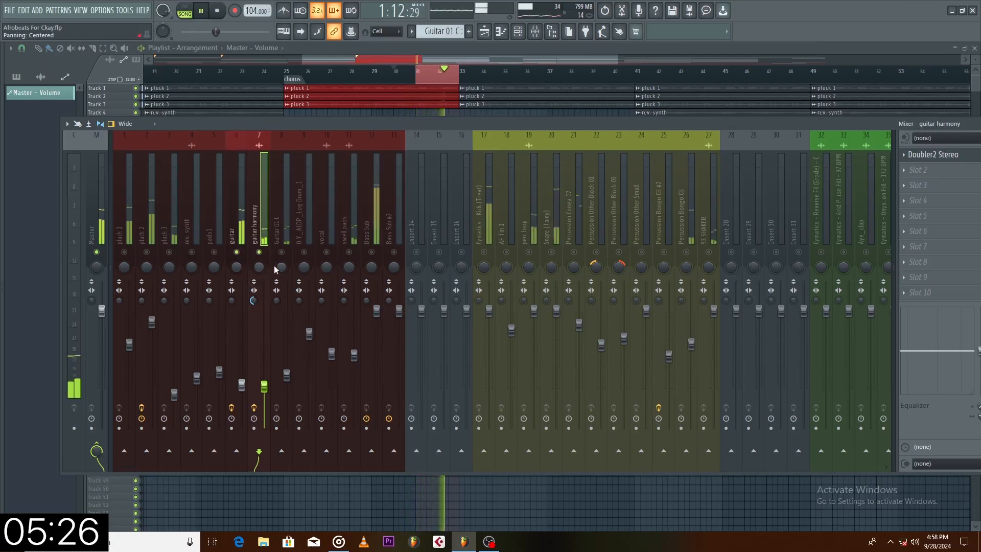
pyautogui.click(170, 252)
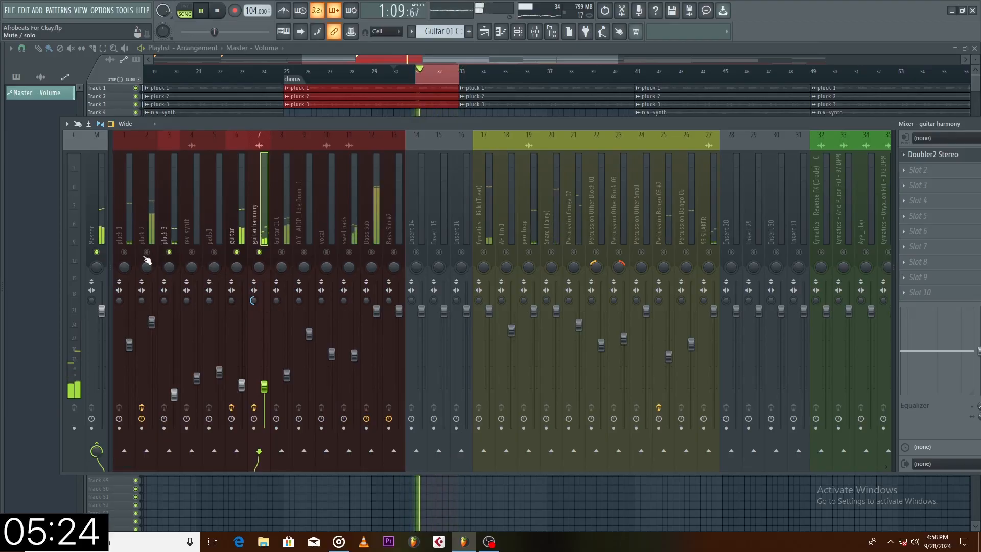
pyautogui.click(146, 252)
pyautogui.click(124, 252)
# Step: Add Fruity Parametric EQ 2 after Guitar Rig 6 on the guitar and set band 1 as a high-pass at 146 Hz
pyautogui.click(236, 225)
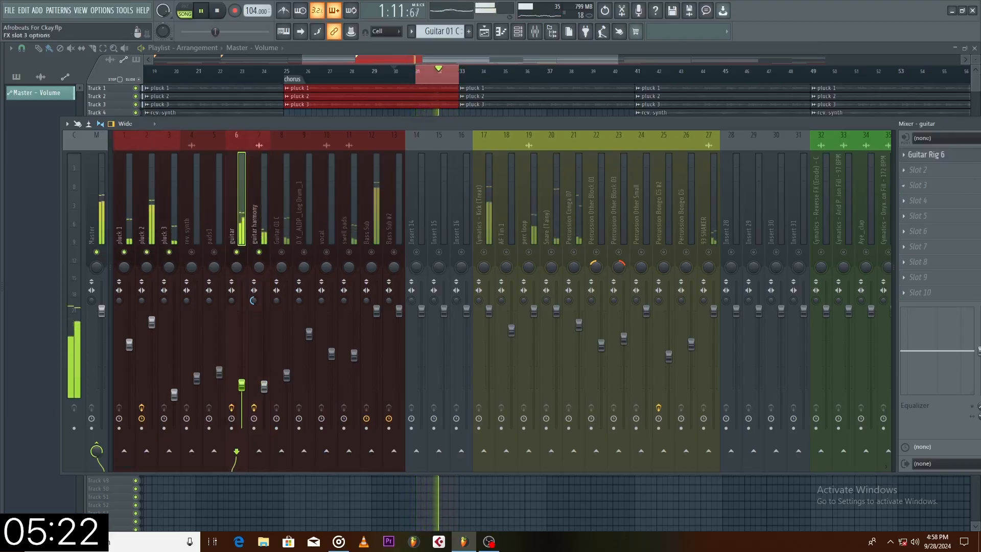
pyautogui.moveTo(747, 125); pyautogui.dragTo(704, 109)
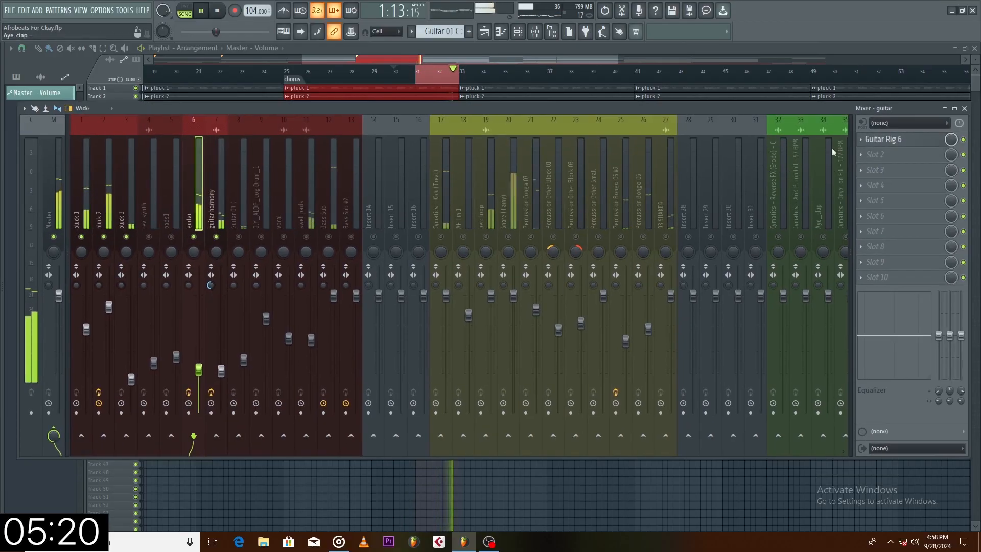
pyautogui.click(881, 155)
pyautogui.click(567, 146)
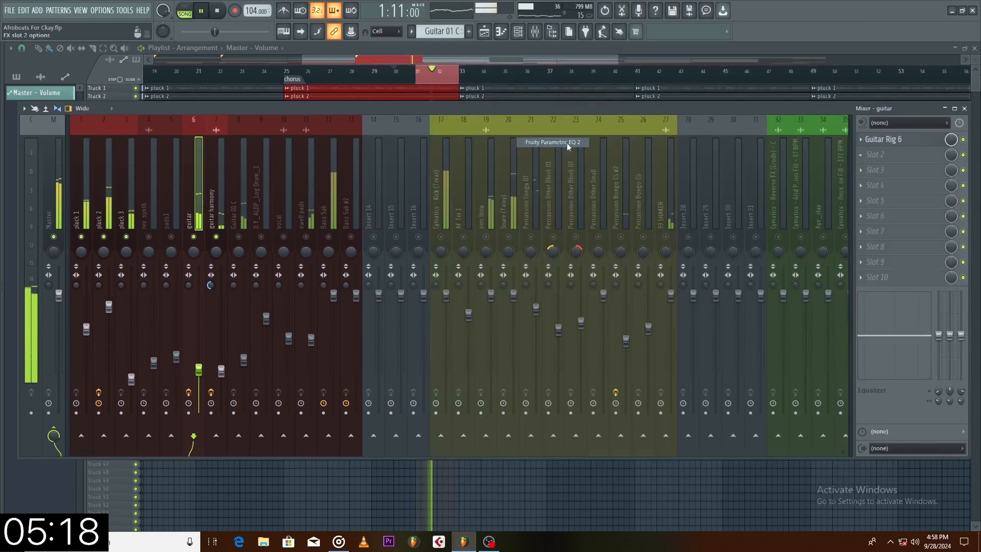
pyautogui.moveTo(320, 187); pyautogui.dragTo(591, 160)
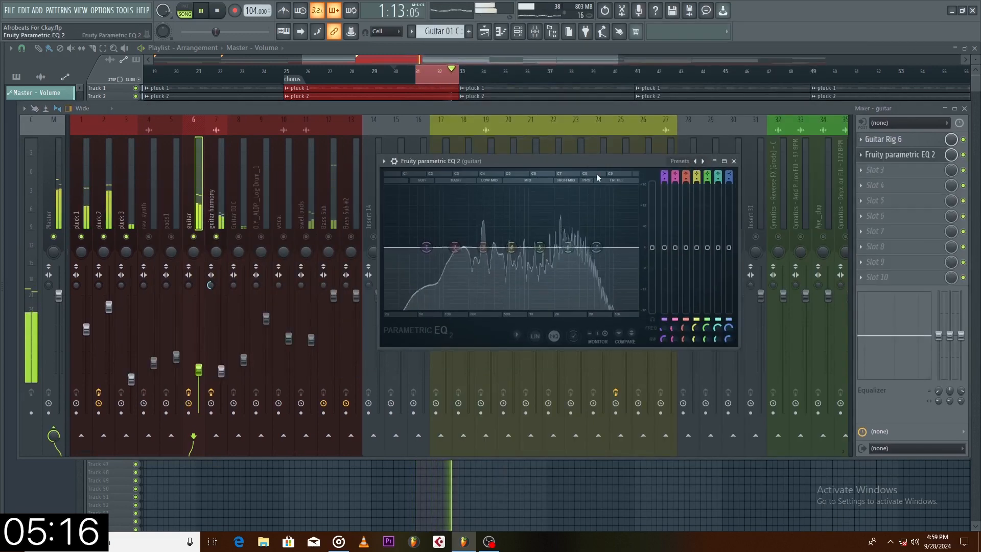
pyautogui.press('space')
pyautogui.moveTo(664, 174); pyautogui.dragTo(664, 180)
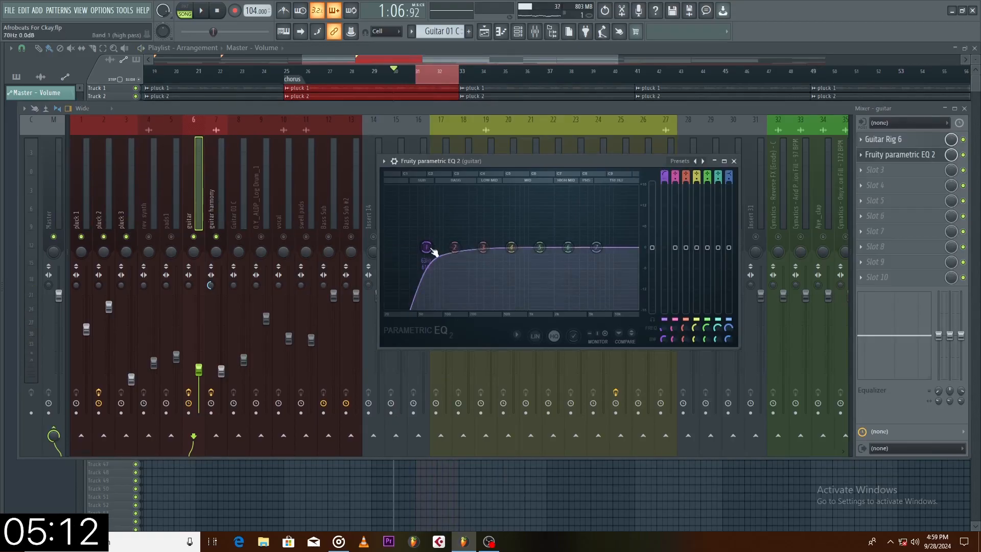
pyautogui.press('space')
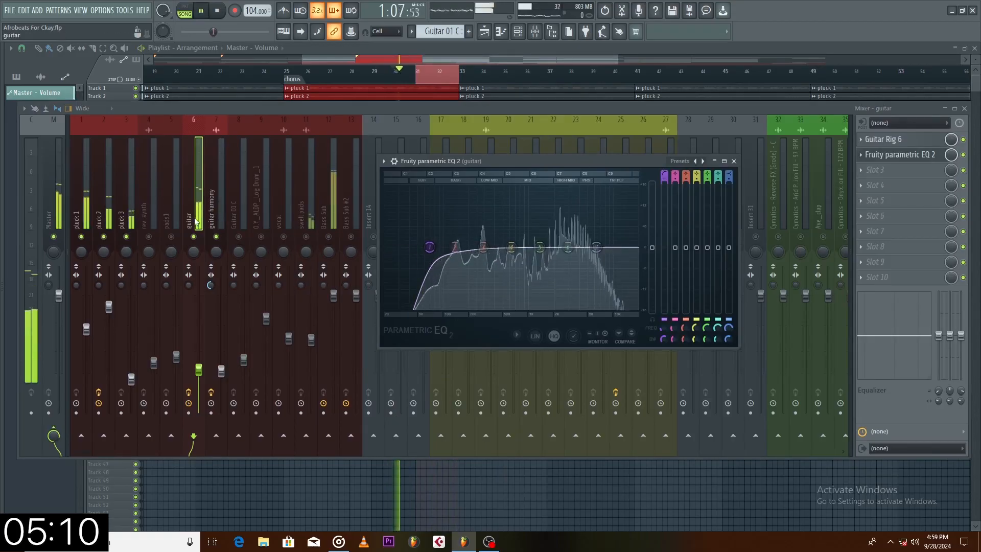
pyautogui.moveTo(439, 251); pyautogui.dragTo(456, 248)
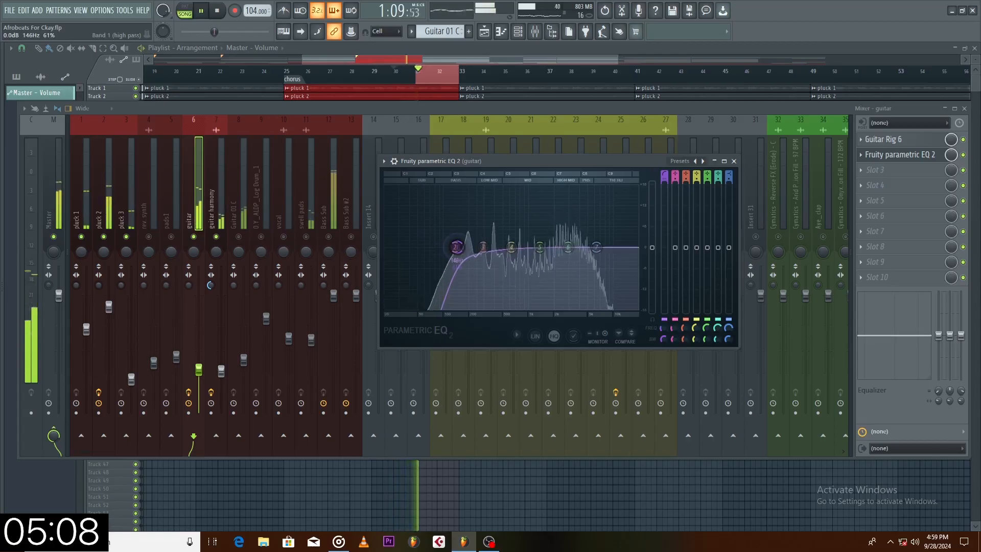
# Step: Solo the guitar and cut its upper mids with EQ band 6, adjusting the band's width
pyautogui.click(199, 241)
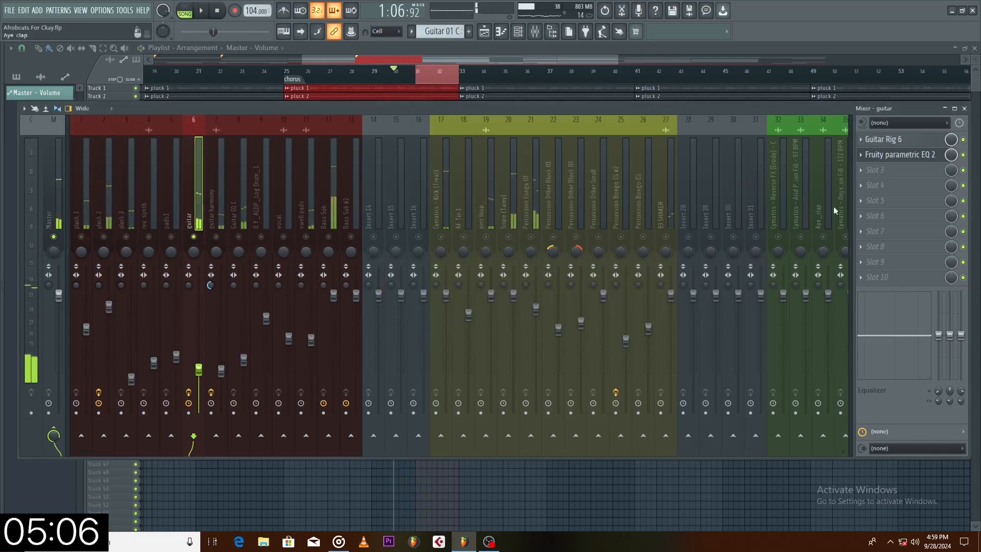
pyautogui.click(902, 156)
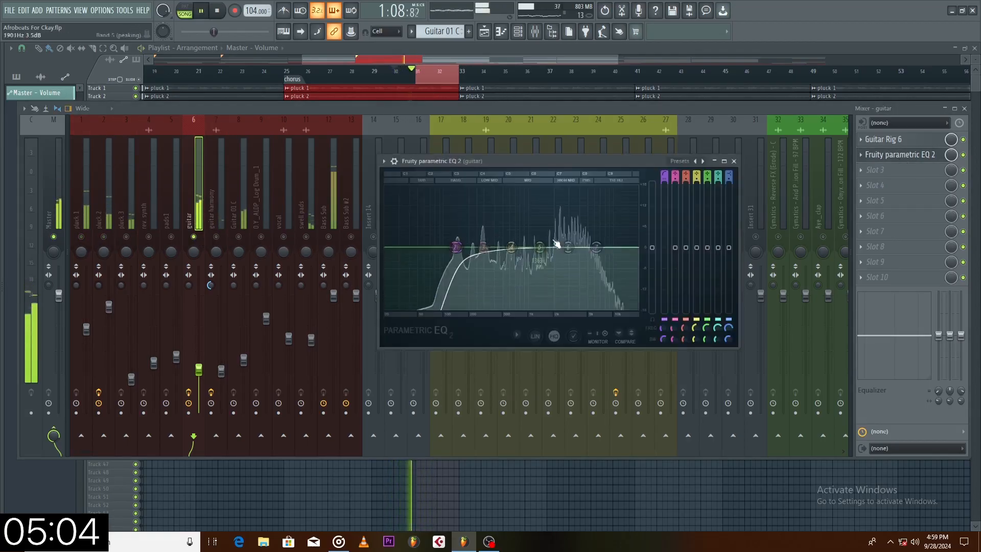
pyautogui.moveTo(569, 248); pyautogui.dragTo(579, 279)
pyautogui.scroll(4, 569, 210)
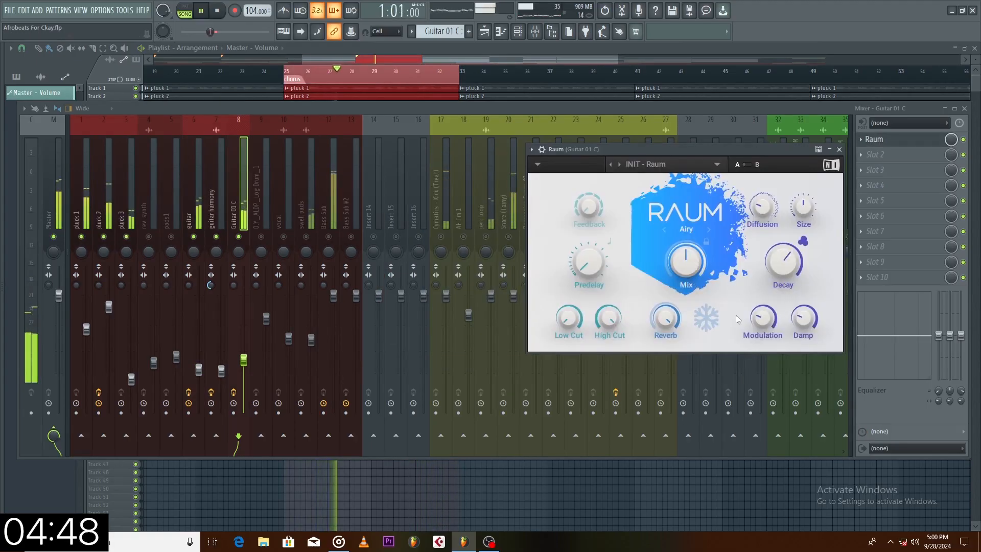
# Step: On Guitar 01 C, lower Raum's high cut and load Fruity Delay 3's Ping pong preset with a reduced wet output
pyautogui.moveTo(607, 320)
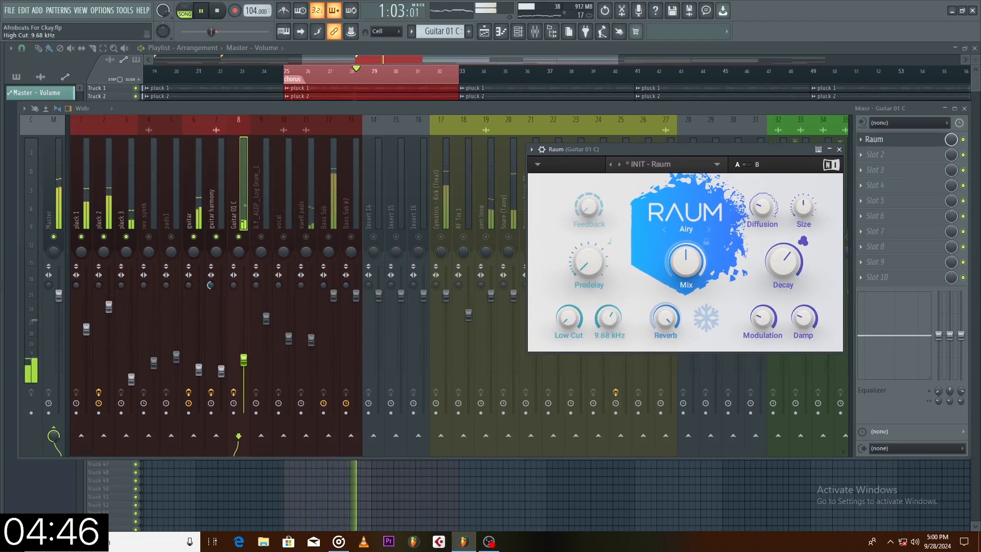
pyautogui.moveTo(608, 320); pyautogui.dragTo(608, 335)
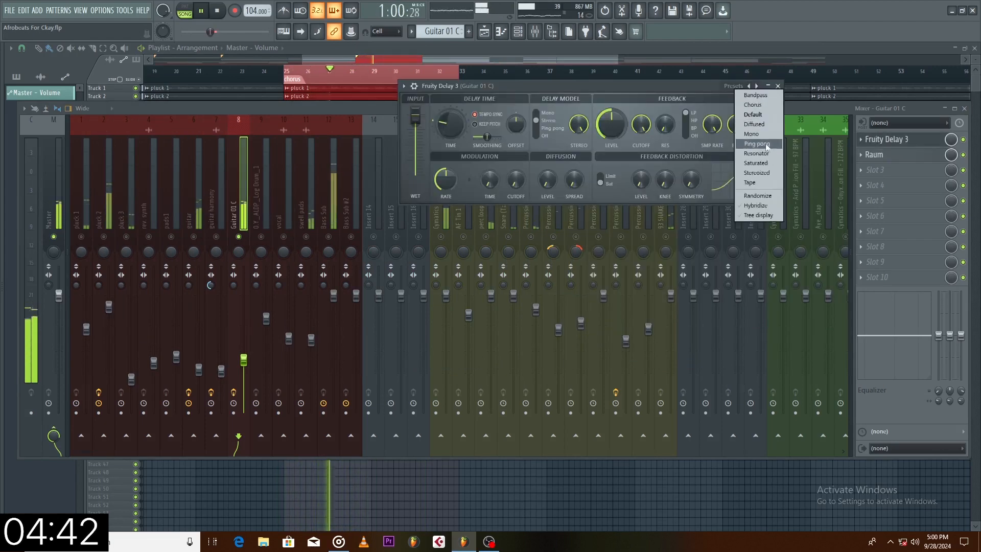
pyautogui.click(757, 142)
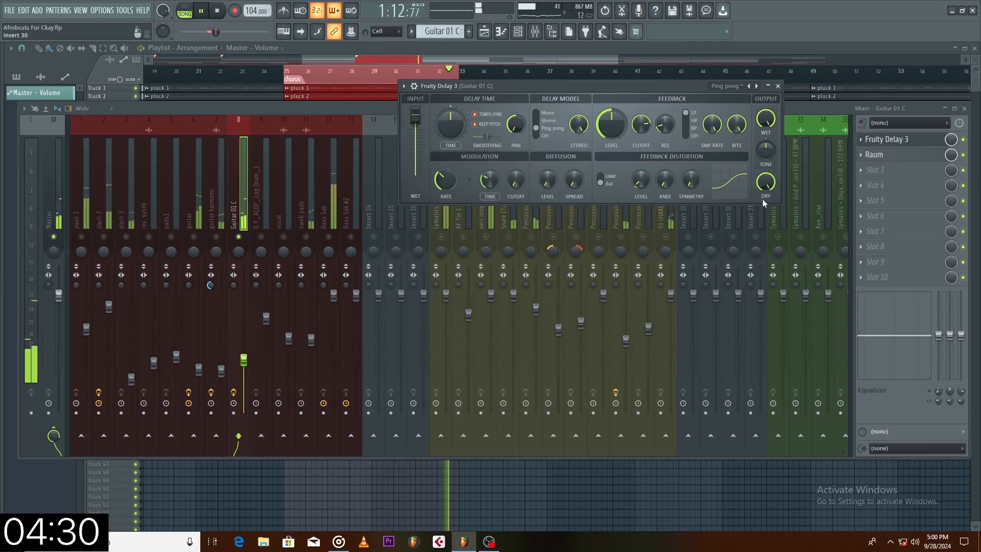
pyautogui.moveTo(766, 120); pyautogui.dragTo(766, 145)
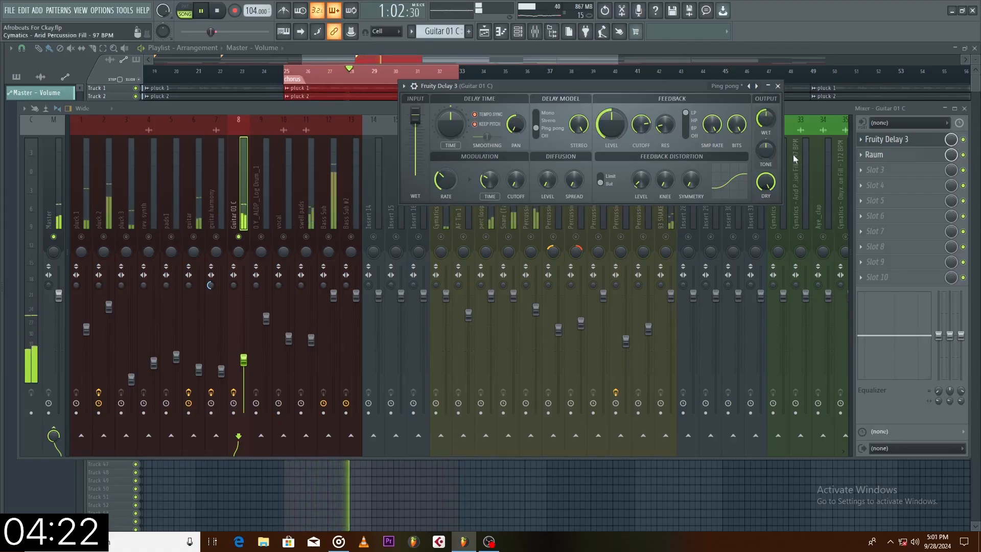
# Step: Add Fruity PanOMatic to the swell pads and adjust its LFO speed while auditioning them with the guitars and plucks
pyautogui.click(192, 221)
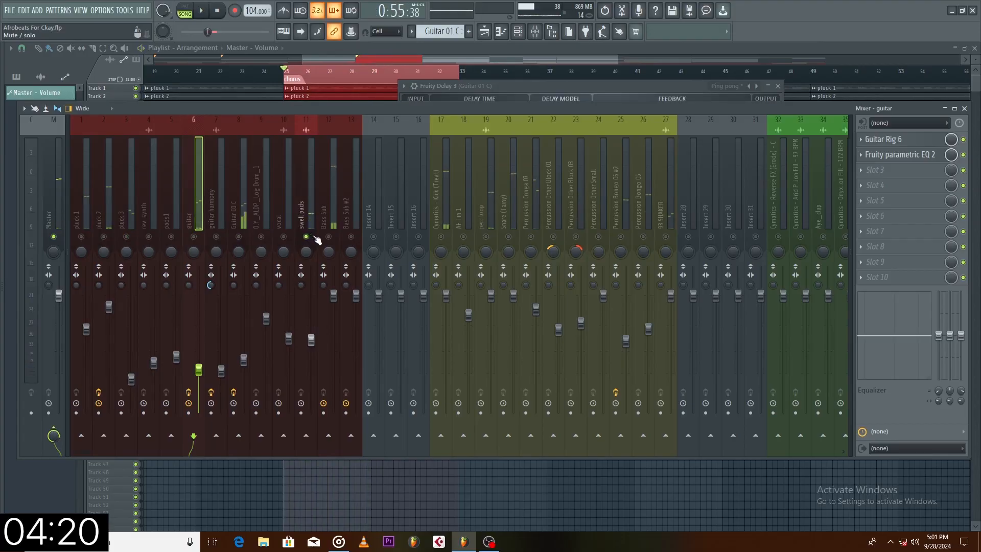
pyautogui.click(309, 225)
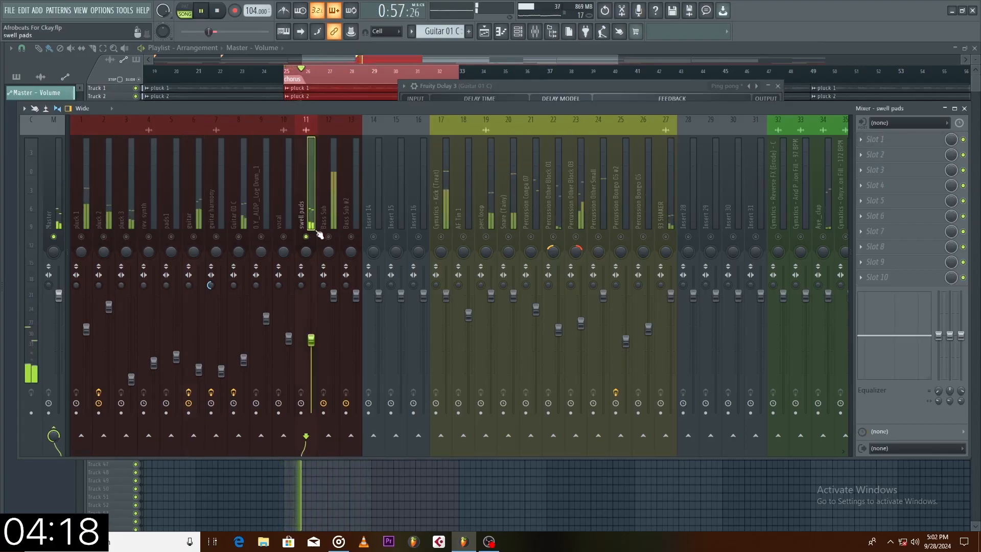
pyautogui.click(924, 147)
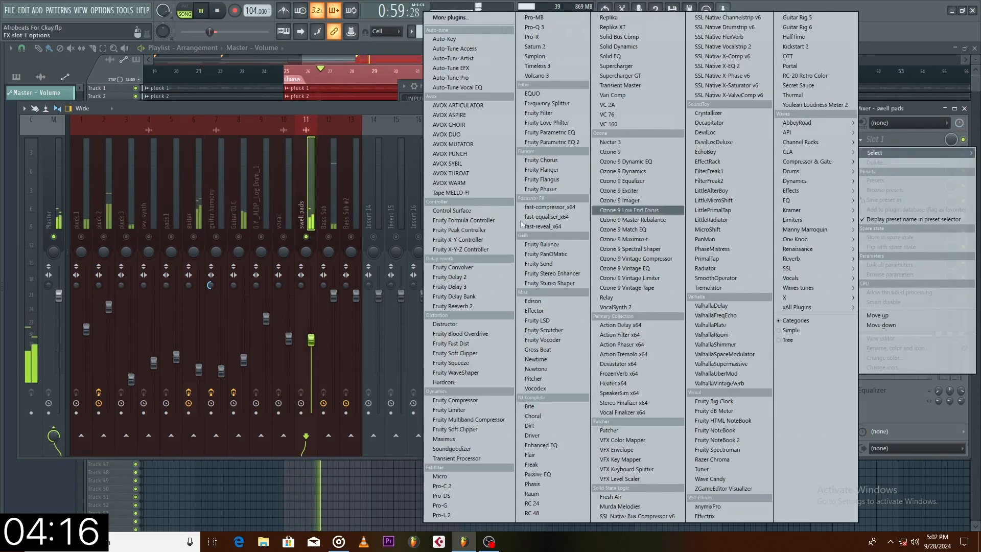
pyautogui.click(240, 238)
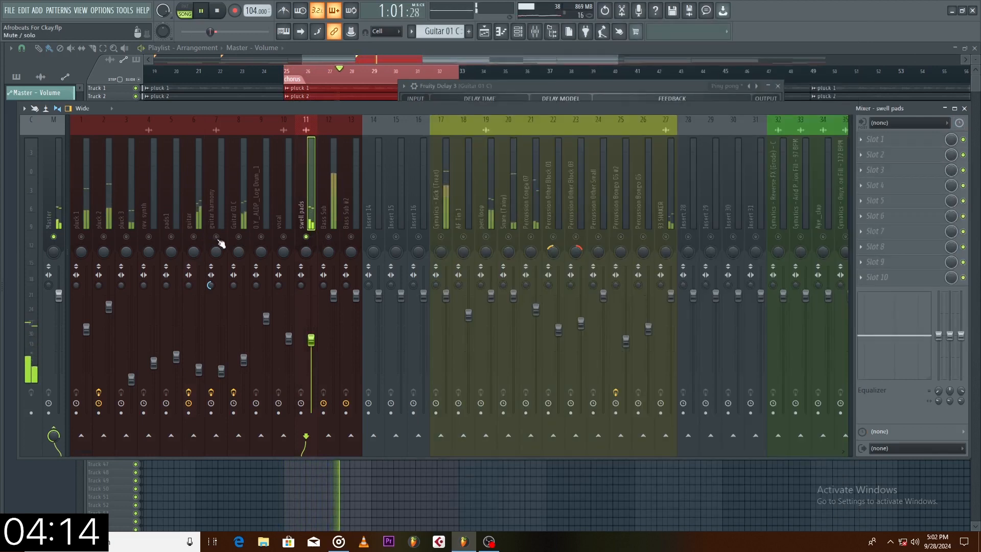
pyautogui.click(216, 237)
pyautogui.click(239, 237)
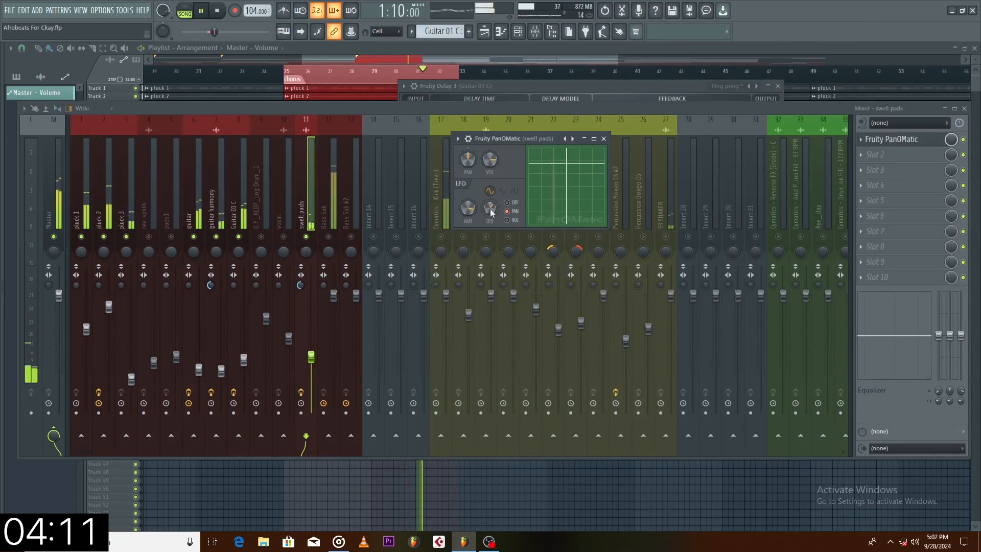
pyautogui.moveTo(490, 209); pyautogui.dragTo(490, 206)
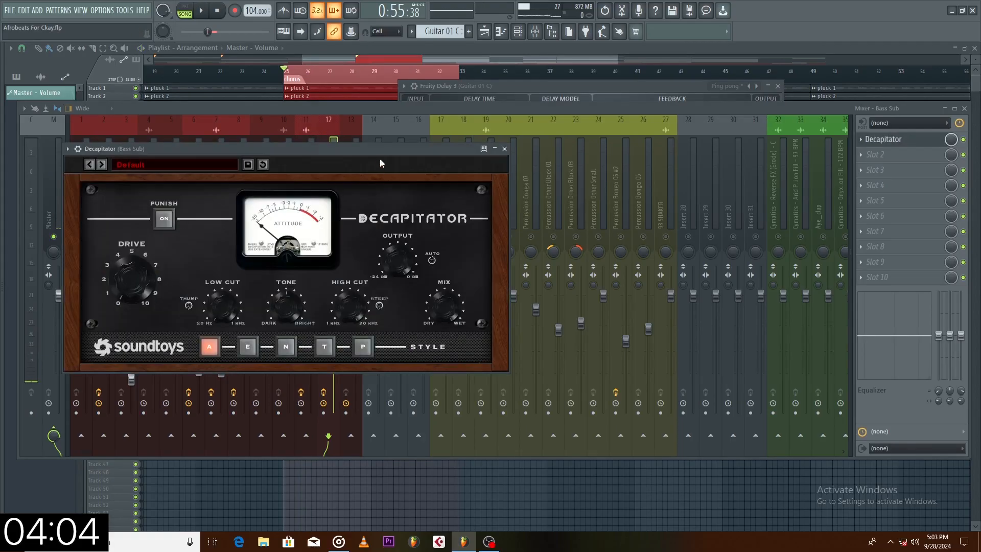
# Step: Adjust the drive of Decapitator on Bass Sub while the chorus plays
pyautogui.moveTo(383, 148); pyautogui.dragTo(690, 136)
pyautogui.press('space')
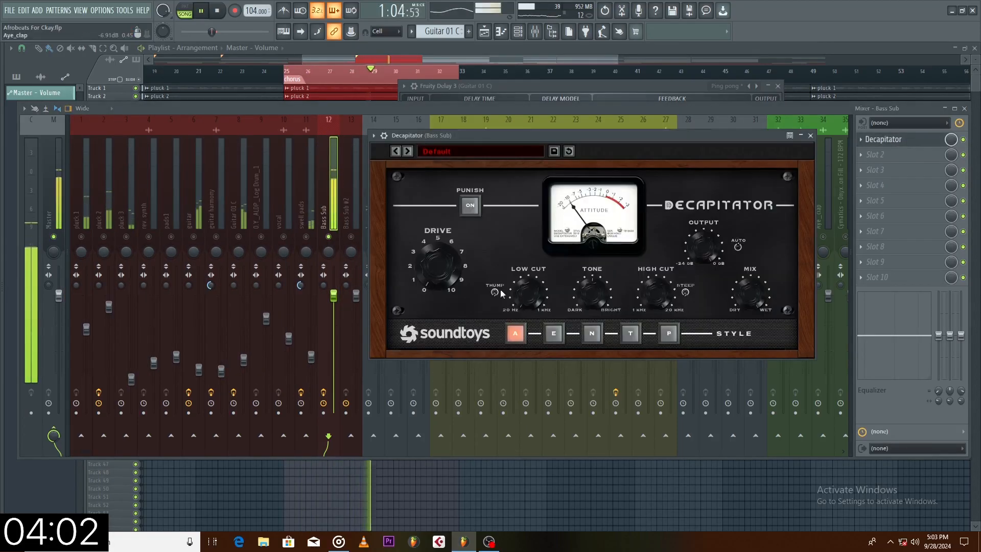
pyautogui.moveTo(446, 275); pyautogui.dragTo(437, 258)
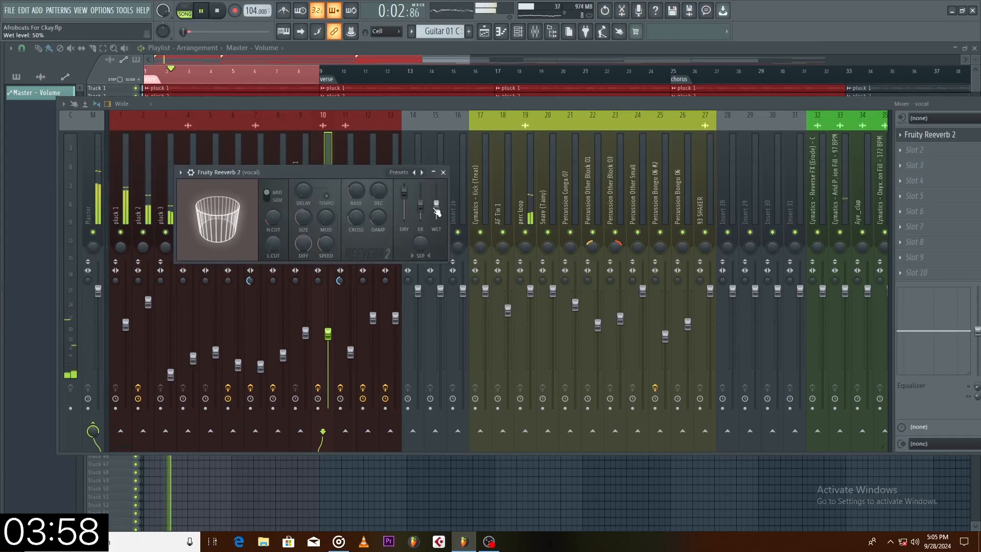
# Step: Load the Large Hall preset in the vocal's Fruity Reeverb 2 and adjust its low cut
pyautogui.click(401, 172)
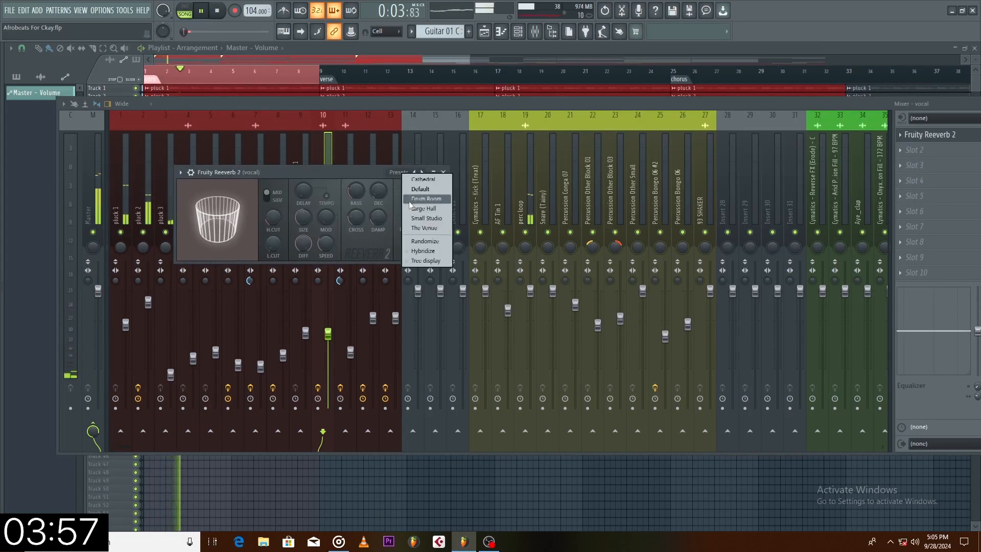
pyautogui.click(438, 210)
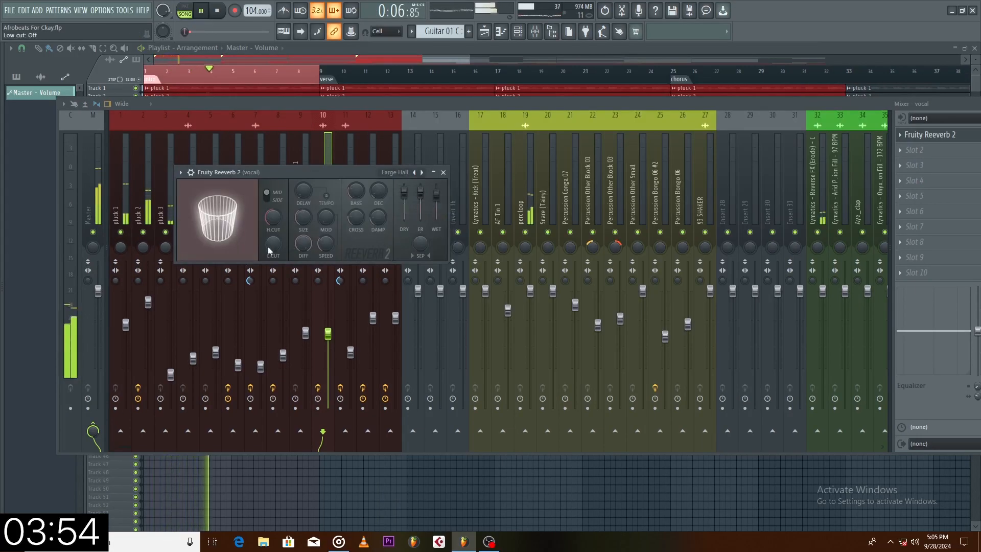
pyautogui.moveTo(274, 244); pyautogui.dragTo(274, 240)
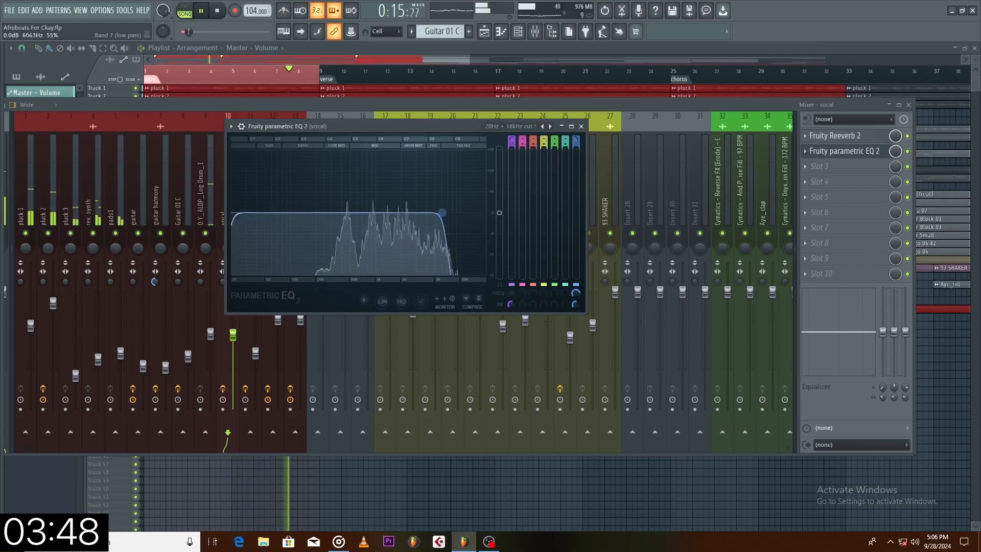
# Step: In the vocal's Fruity parametric EQ 2, raise the high-pass cutoff into the mids and set the band 7 low pass to about 6443 Hz
pyautogui.moveTo(232, 213); pyautogui.dragTo(354, 213)
pyautogui.moveTo(441, 213); pyautogui.dragTo(445, 212)
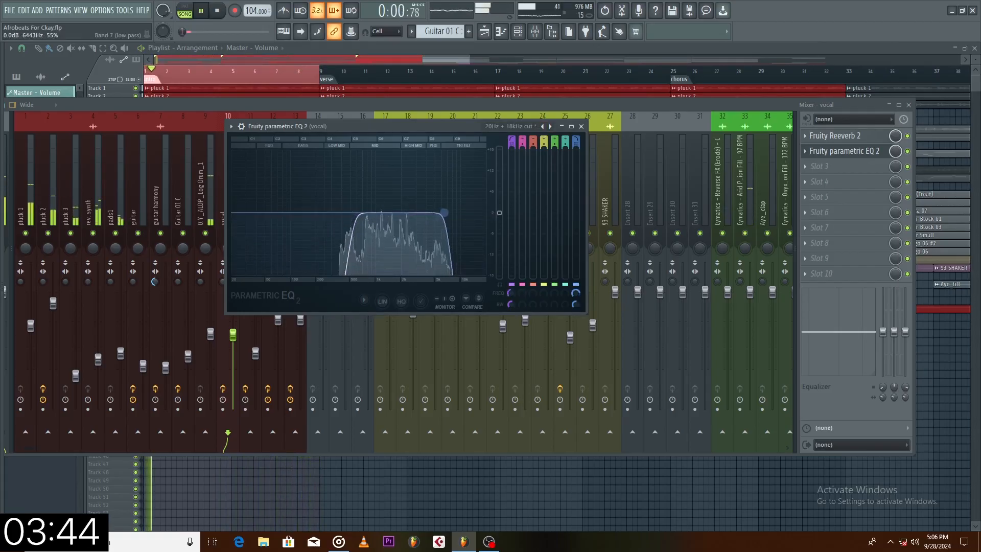
pyautogui.click(581, 127)
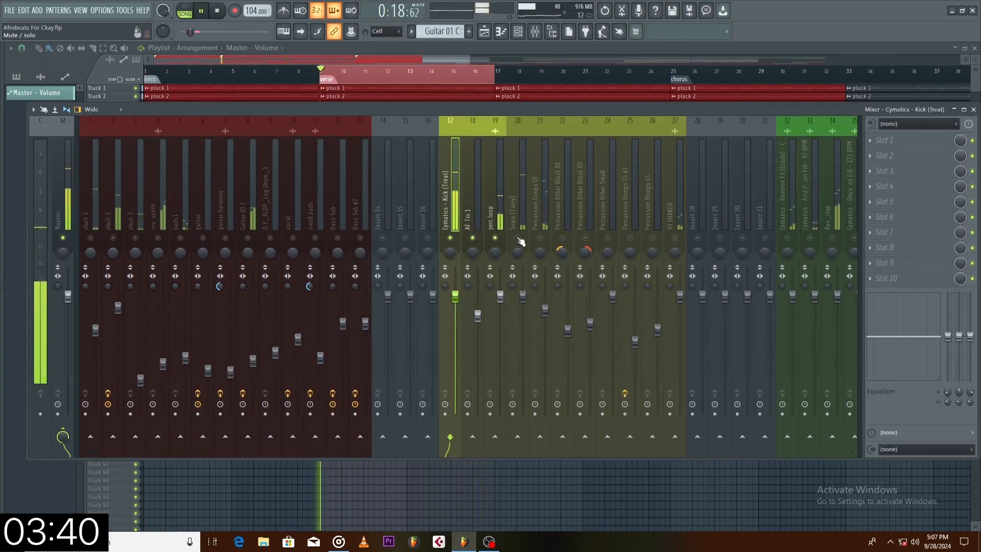
# Step: Unmute Snare (Tamy), Percussion Conga 07, Percussion Other Block 01 and Percussion Other Block 03 alongside the kick, one after another during playback
pyautogui.click(518, 238)
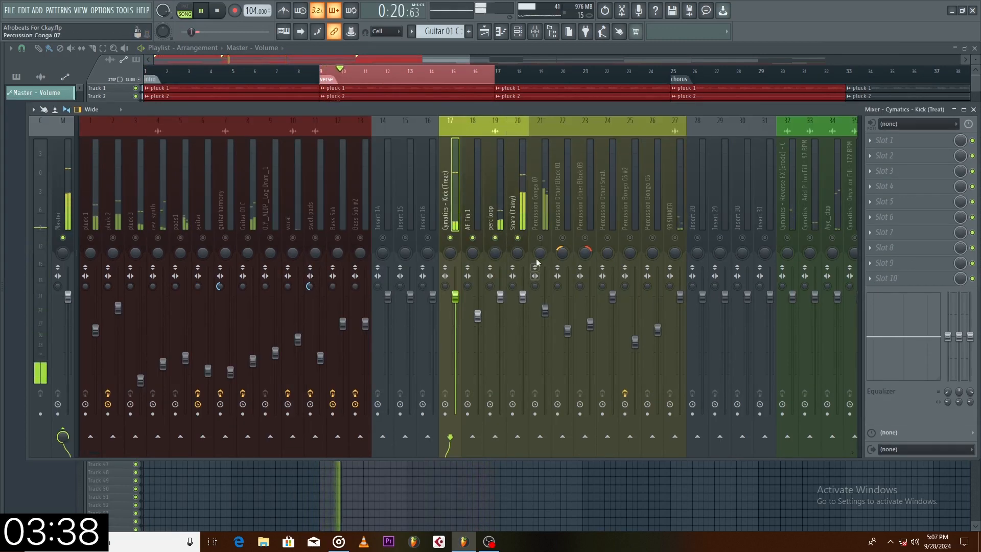
pyautogui.click(516, 209)
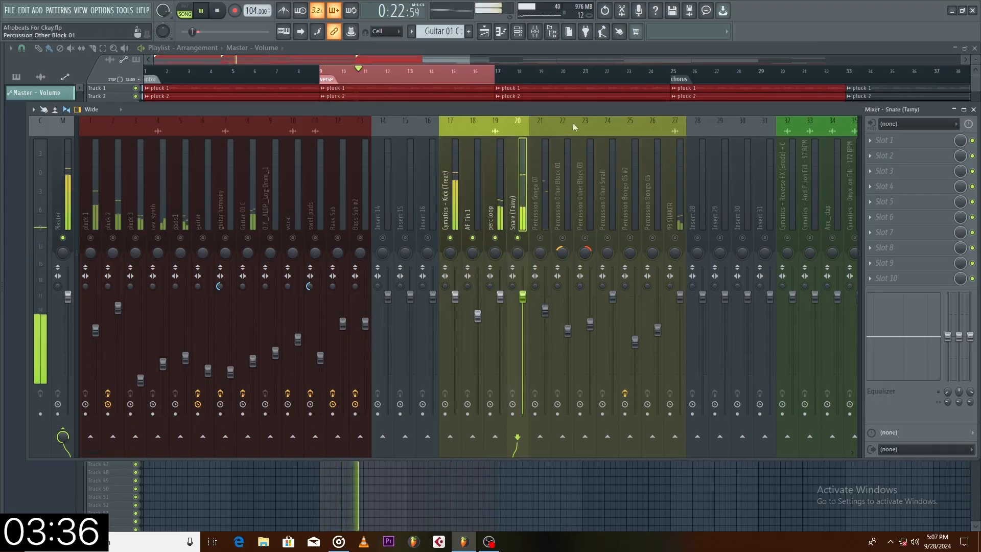
pyautogui.click(541, 238)
pyautogui.click(562, 238)
pyautogui.click(585, 238)
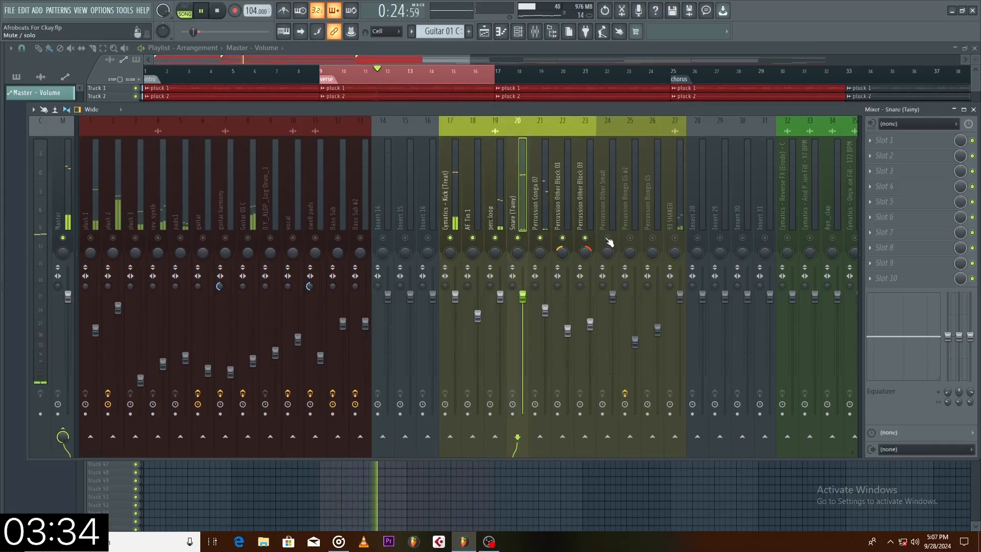
# Step: Stop playback and rename mixer track Insert 28 as "drum bus"
pyautogui.scroll(-2, 643, 208)
pyautogui.press('space')
pyautogui.rightClick(636, 185)
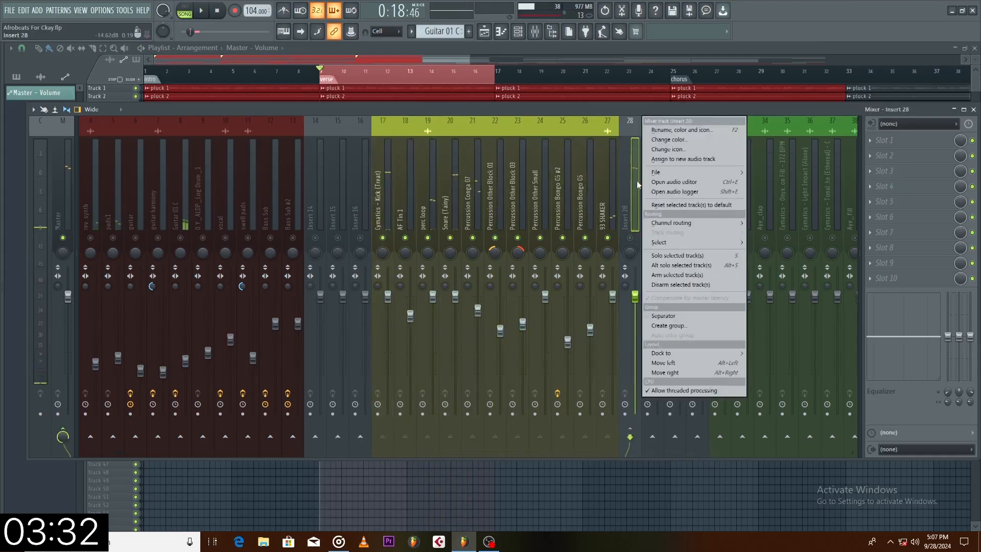
pyautogui.click(682, 130)
pyautogui.write('drum bus')
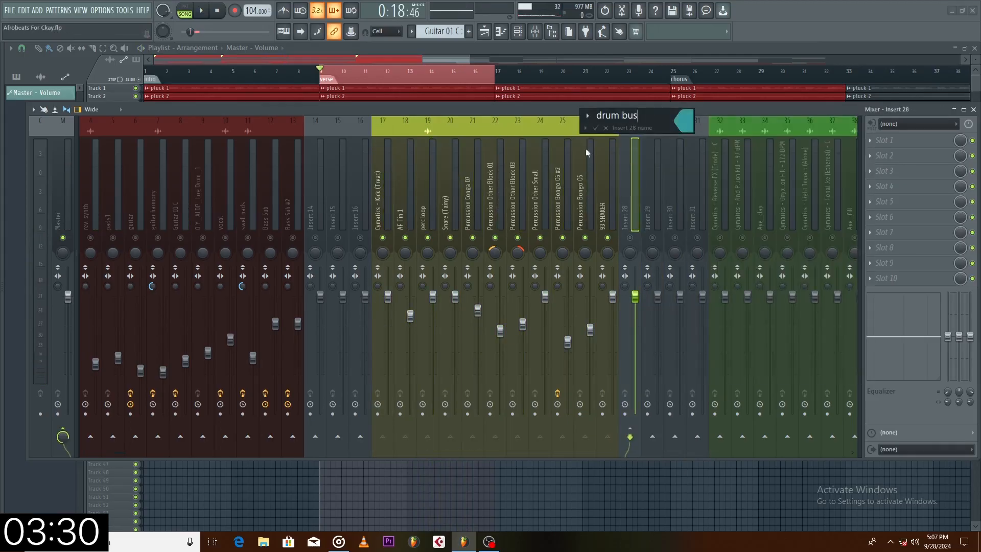
pyautogui.click(596, 128)
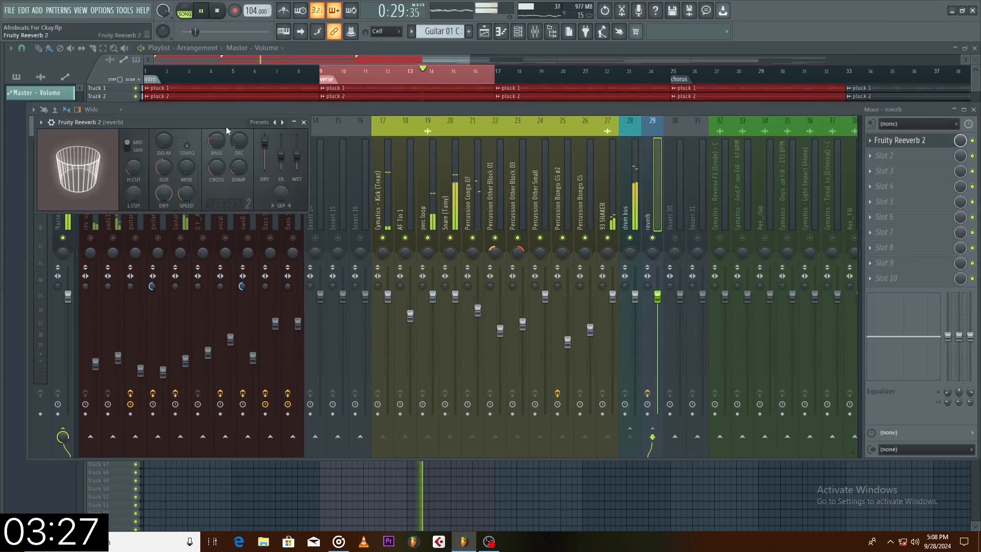
# Step: Load the Drum Room preset in Fruity Reeverb 2 on the reverb track and lower its dry level
pyautogui.moveTo(226, 127); pyautogui.dragTo(419, 136)
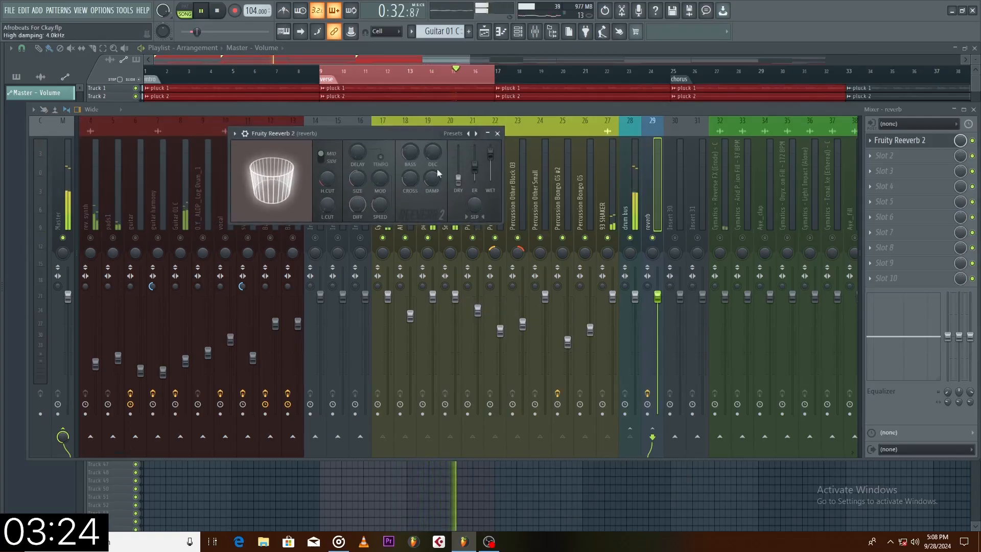
pyautogui.click(454, 133)
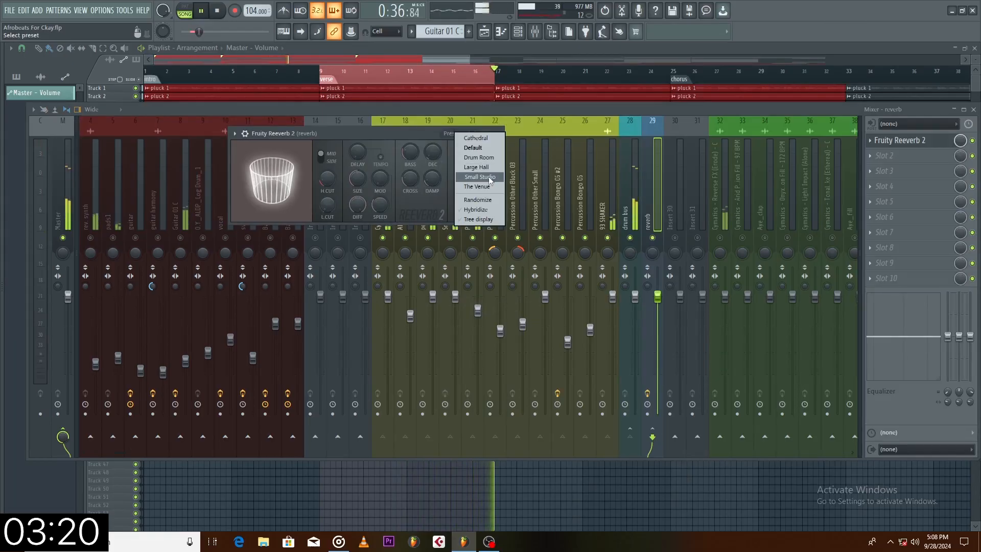
pyautogui.click(479, 157)
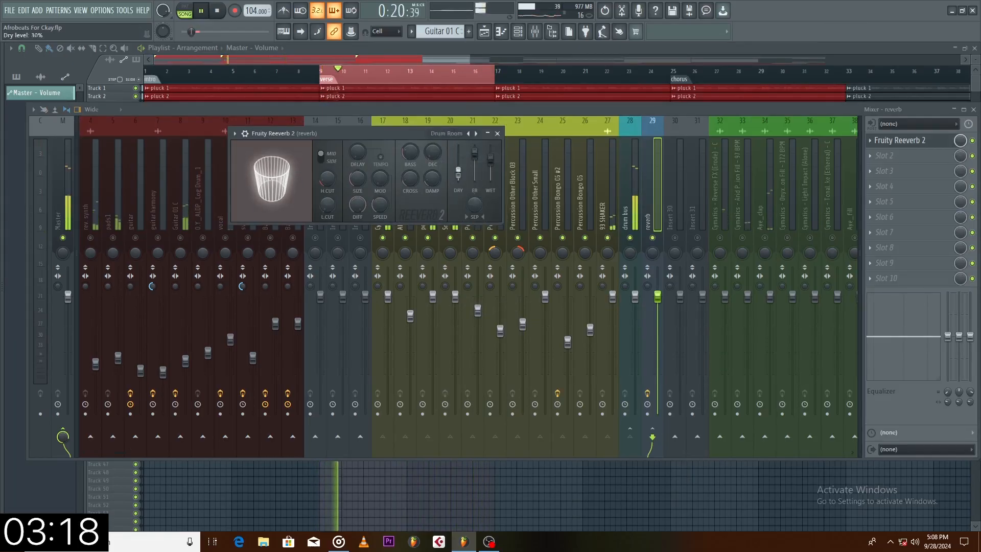
pyautogui.moveTo(459, 172); pyautogui.dragTo(459, 179)
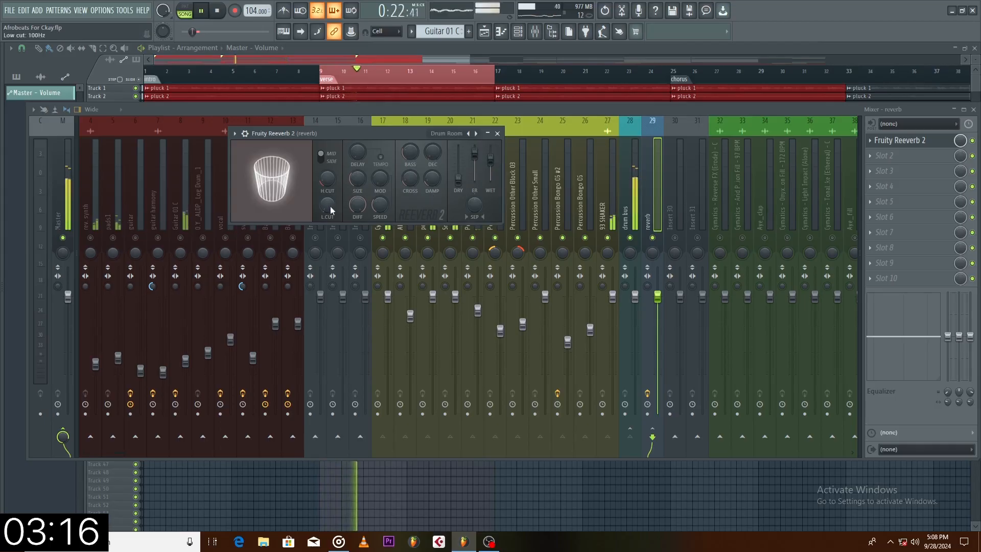
pyautogui.click(497, 134)
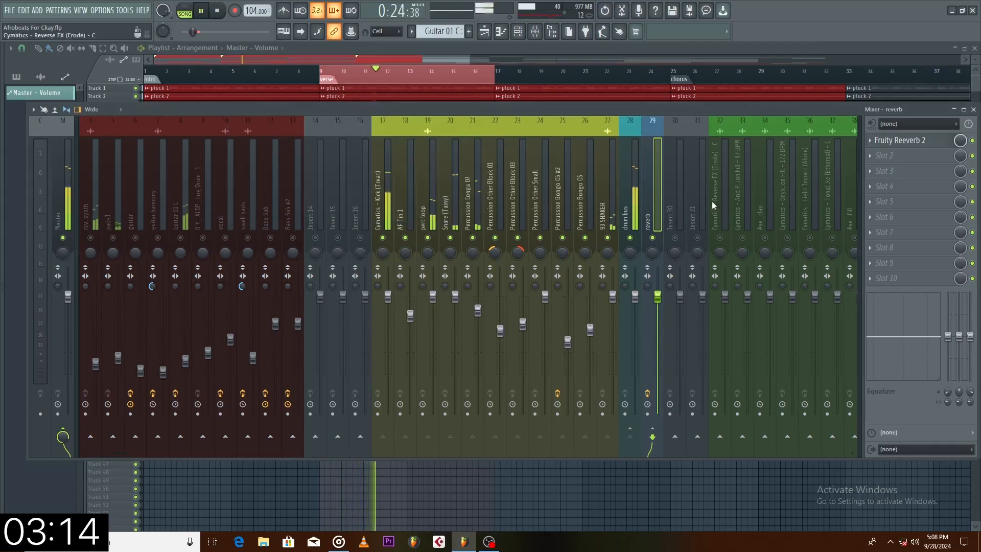
# Step: Add Fruity send to Slot 10 of the drum bus and play the drums through it
pyautogui.press('space')
pyautogui.click(634, 198)
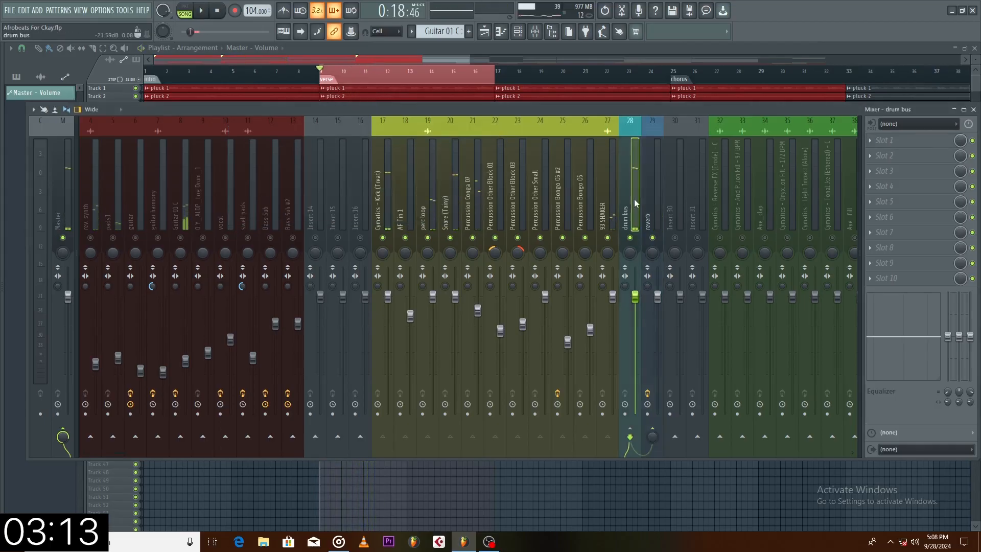
pyautogui.click(892, 285)
pyautogui.click(438, 170)
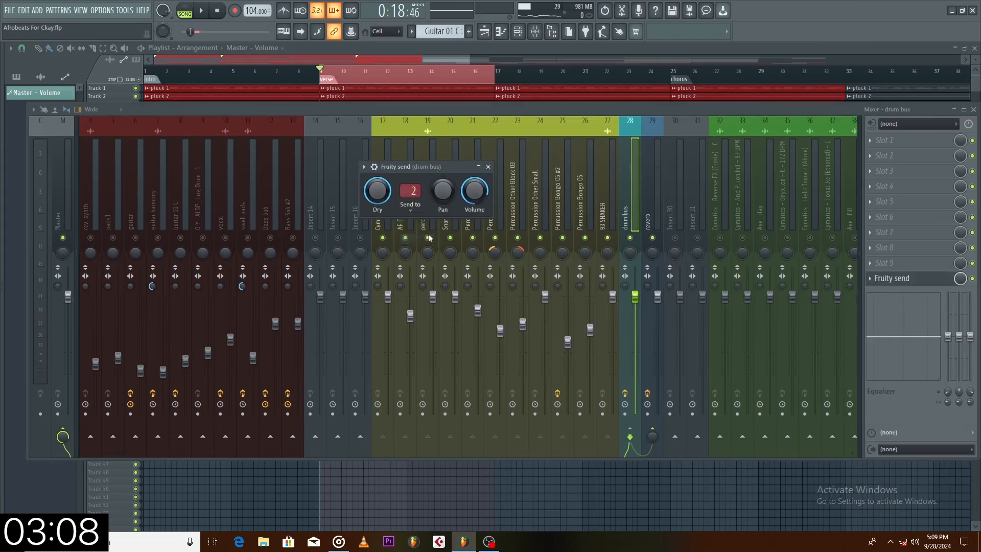
pyautogui.press('space')
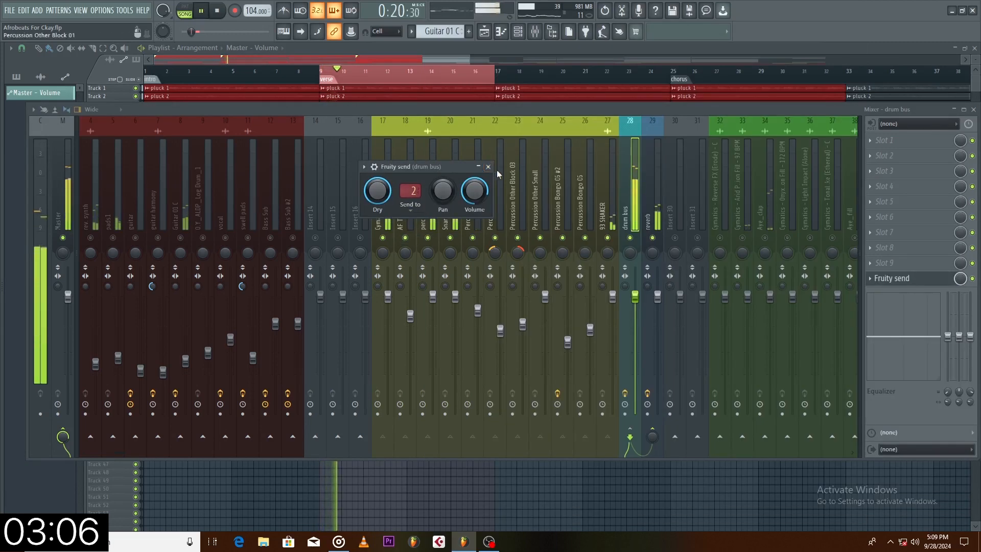
# Step: In the reverb track's Fruity parametric EQ 2, make band 1 a High pass at about 1921 Hz and adjust its width during playback
pyautogui.click(654, 218)
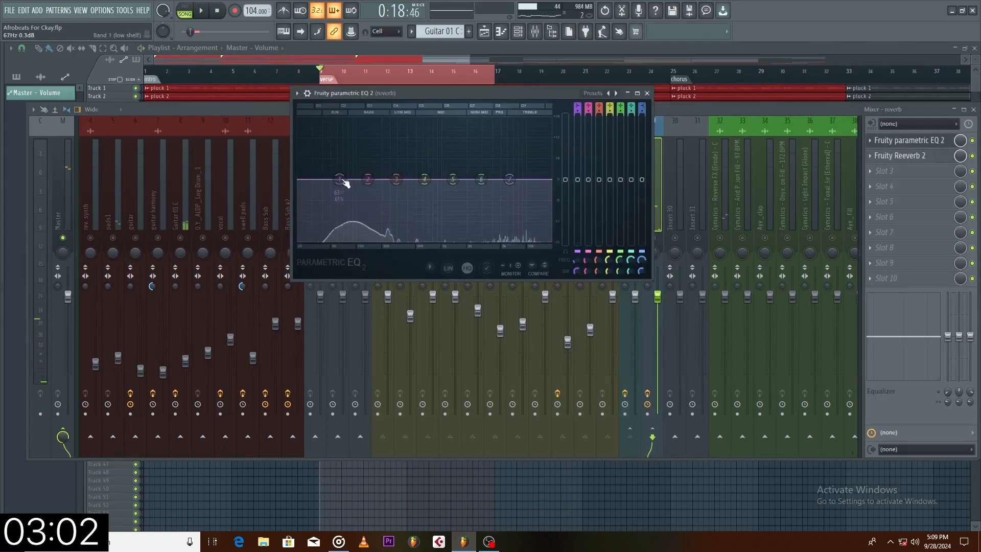
pyautogui.moveTo(367, 215)
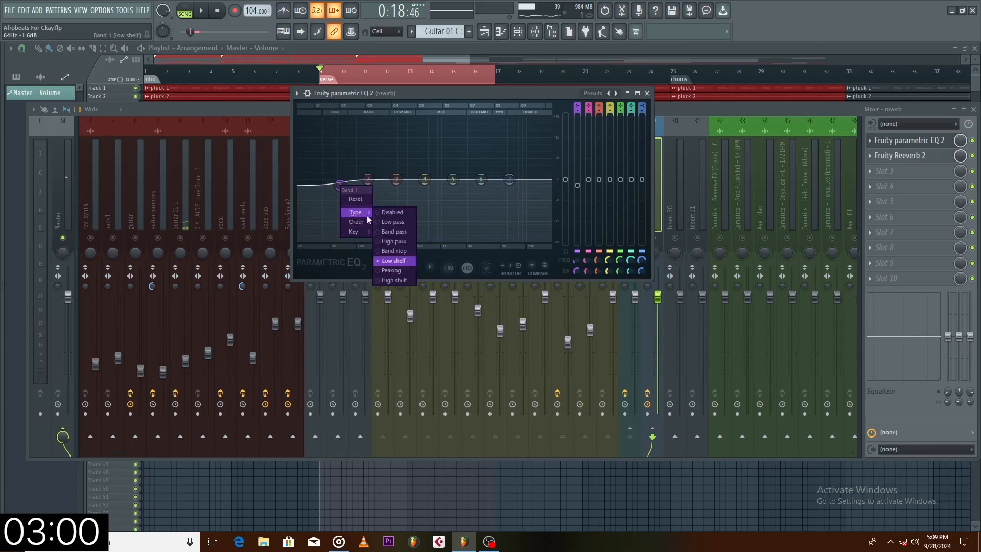
pyautogui.click(401, 244)
pyautogui.moveTo(341, 179); pyautogui.dragTo(471, 179)
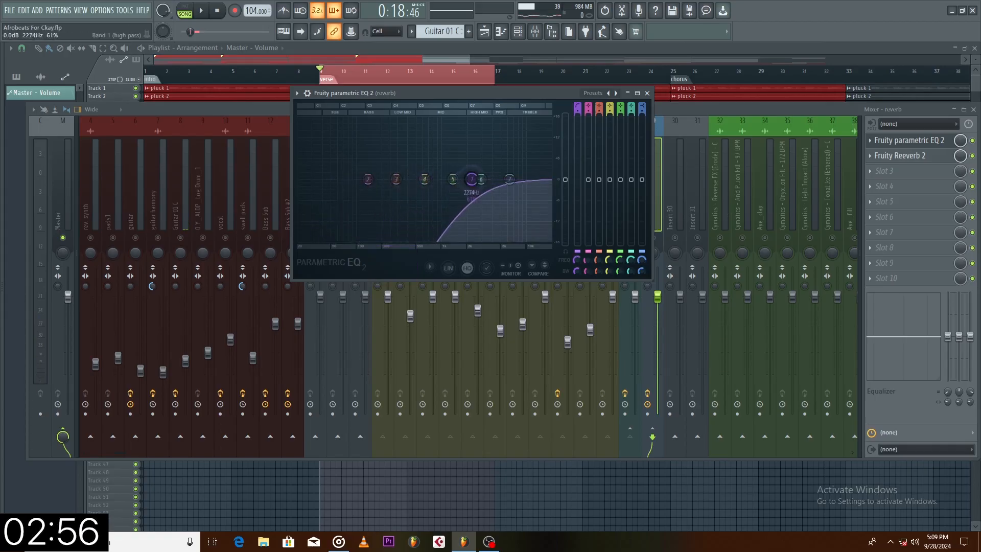
pyautogui.press('space')
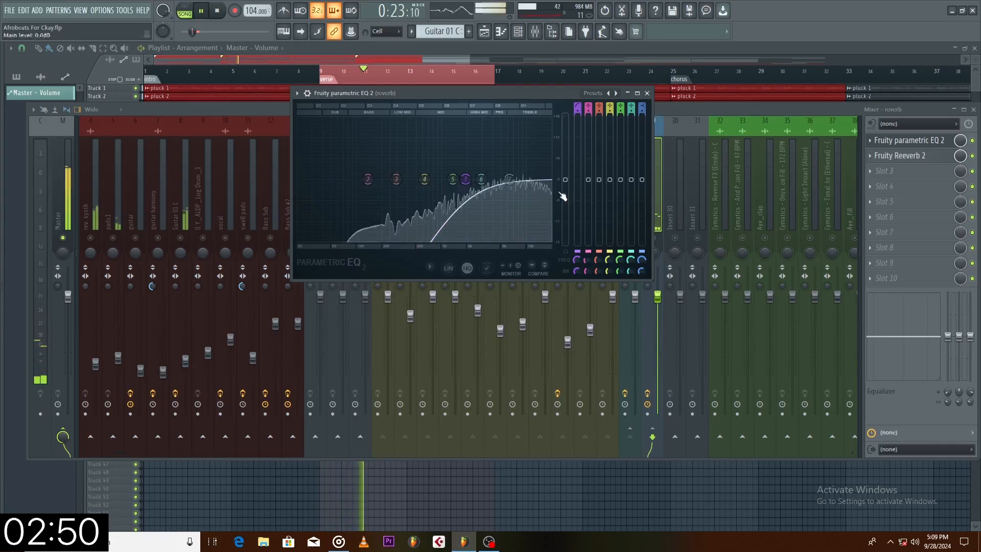
pyautogui.scroll(-5, 469, 187)
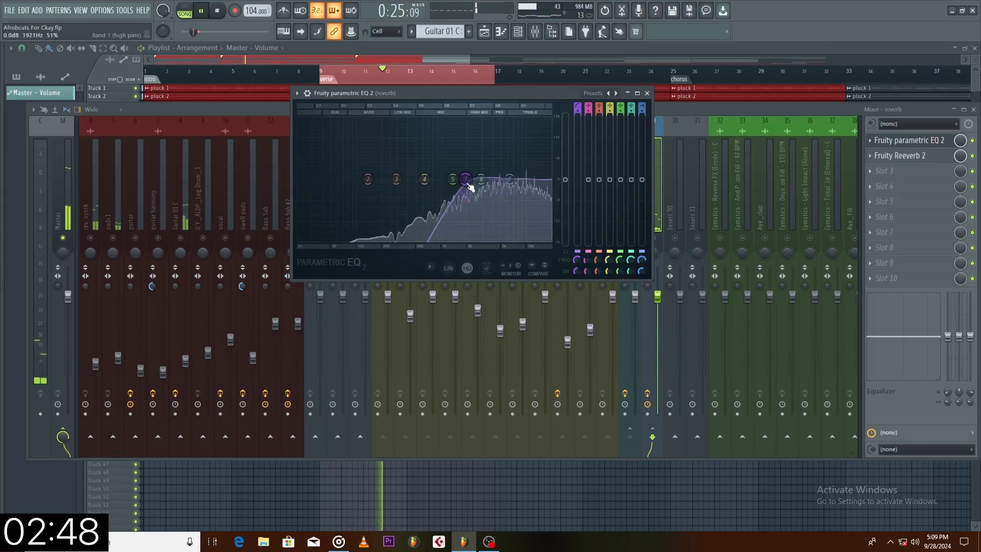
pyautogui.scroll(3, 469, 187)
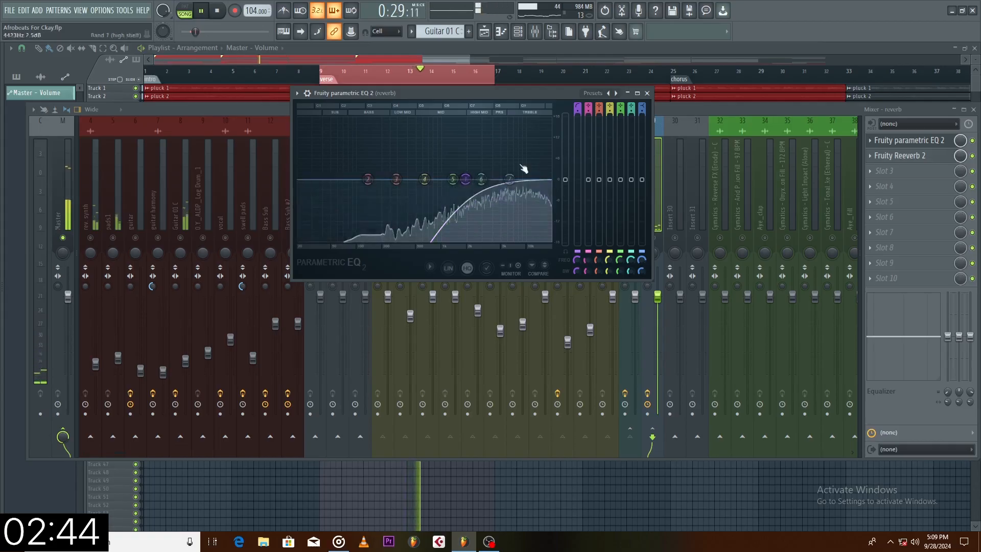
pyautogui.click(647, 93)
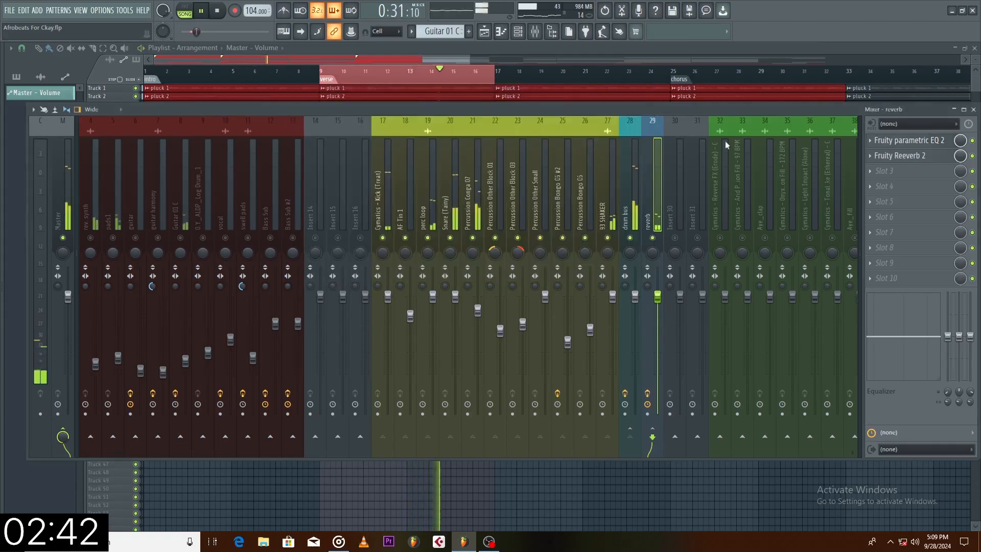
# Step: In Saturn 2 on the Master, choose the Warm Tape style and set the drive to about 30% while the chorus plays
pyautogui.moveTo(648, 106); pyautogui.dragTo(635, 97)
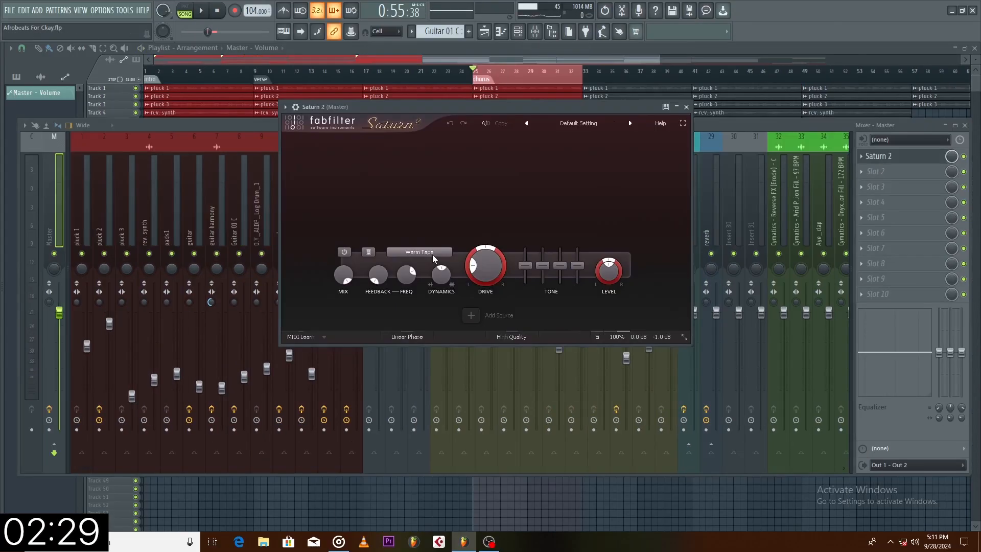
pyautogui.click(432, 254)
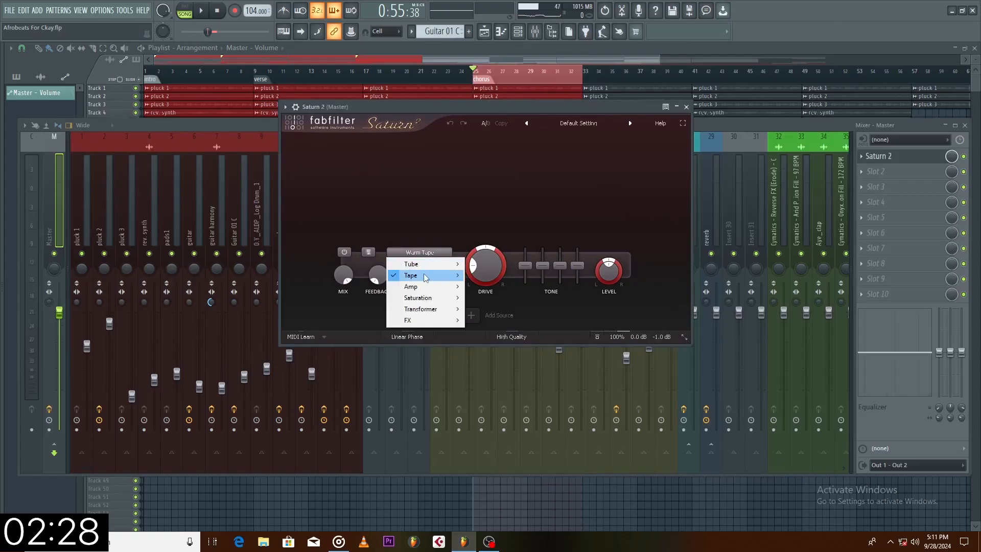
pyautogui.moveTo(430, 276)
pyautogui.click(492, 298)
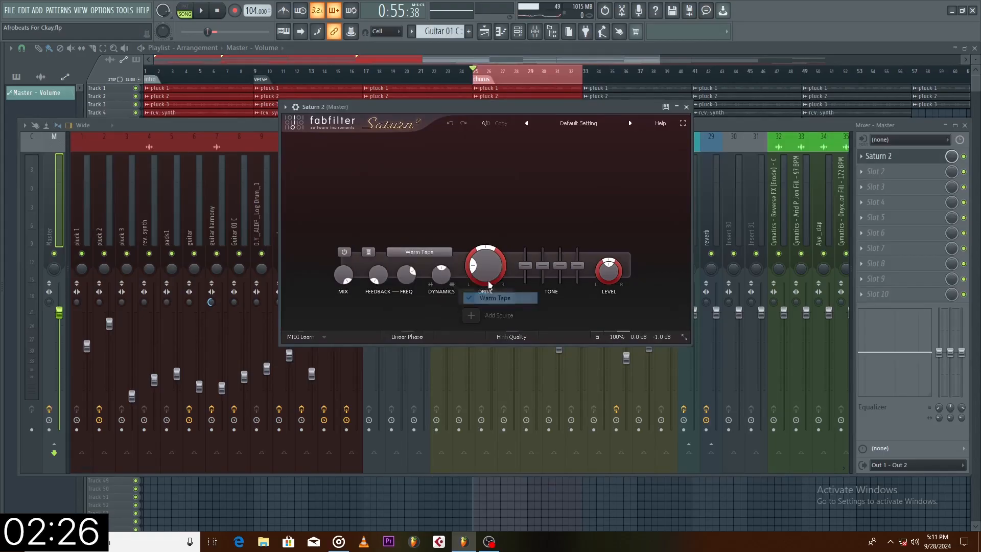
pyautogui.scroll(1, 485, 258)
pyautogui.press('space')
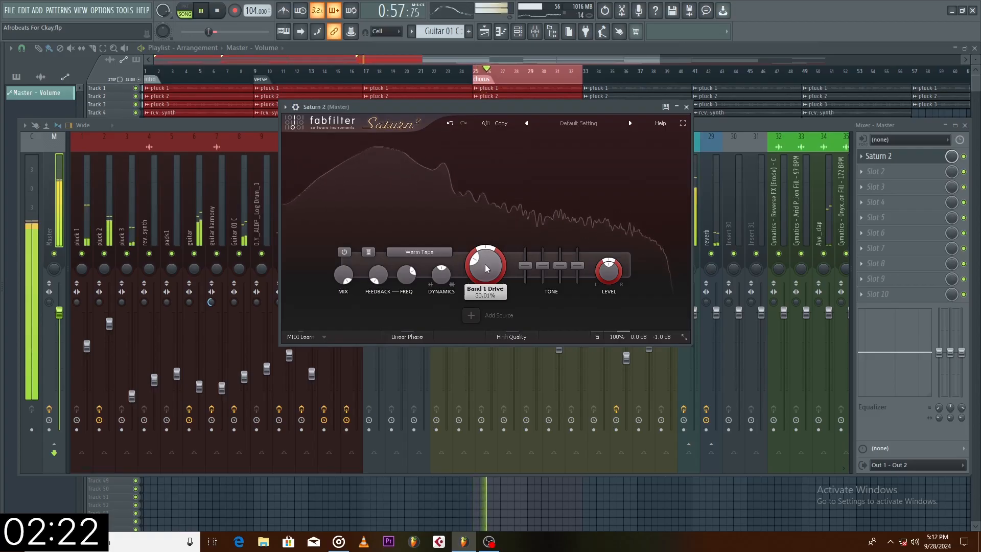
pyautogui.click(686, 107)
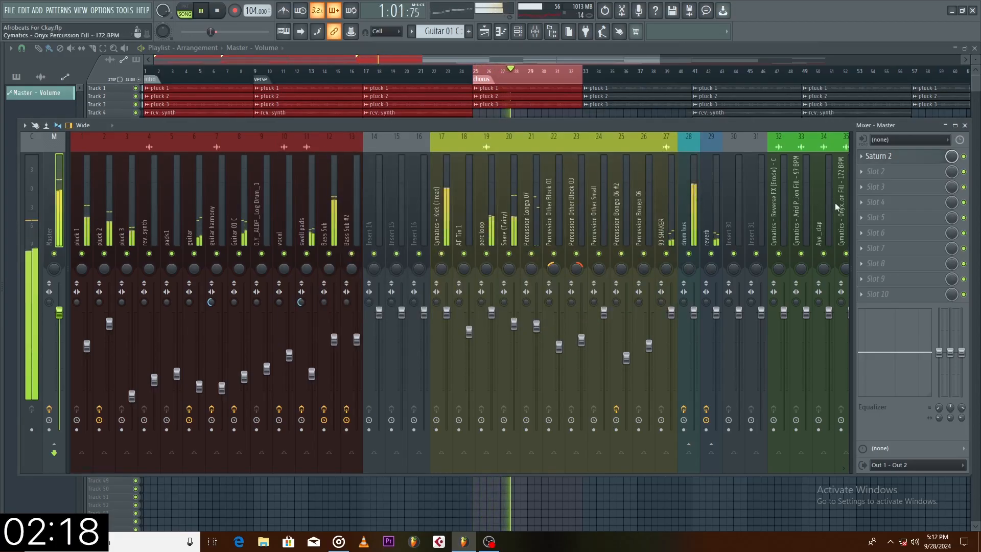
# Step: Add Ozone 9 Imager to the Master and load its Enhanced Space preset while the chorus plays
pyautogui.click(881, 157)
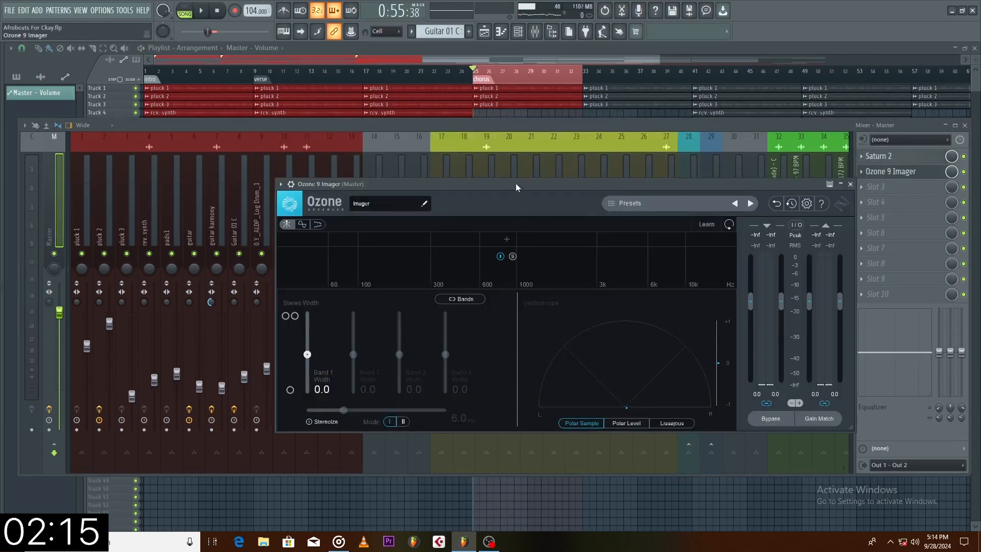
pyautogui.moveTo(516, 183); pyautogui.dragTo(489, 139)
pyautogui.press('space')
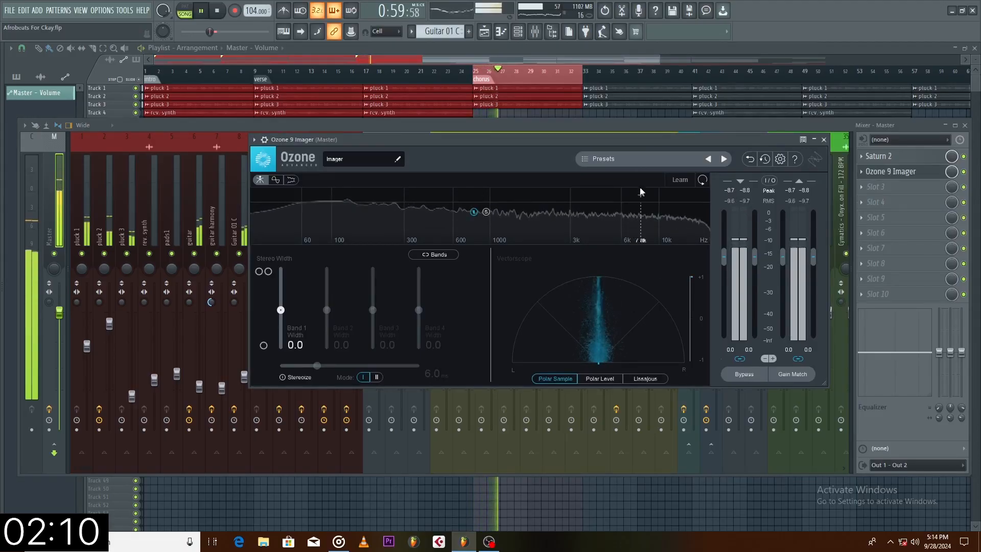
pyautogui.click(641, 158)
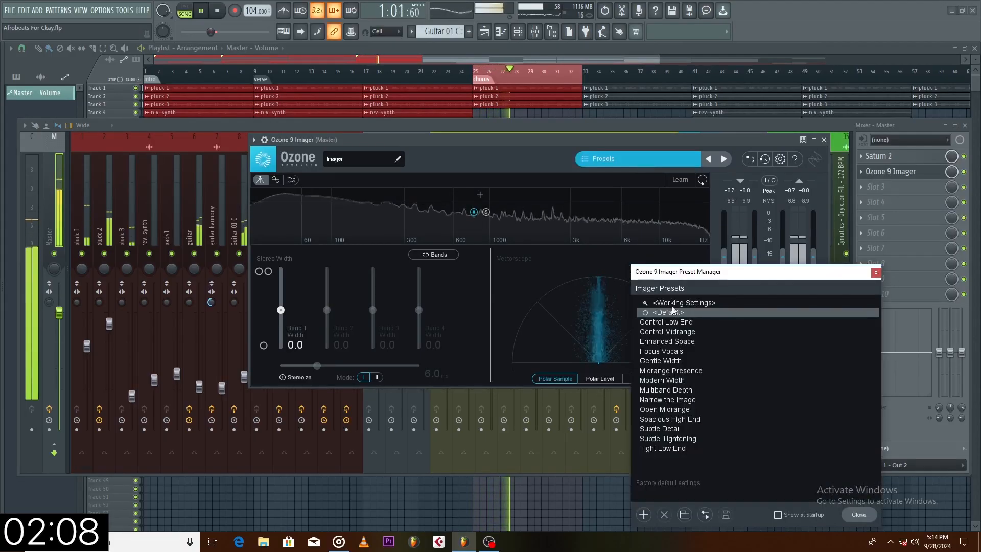
pyautogui.click(691, 341)
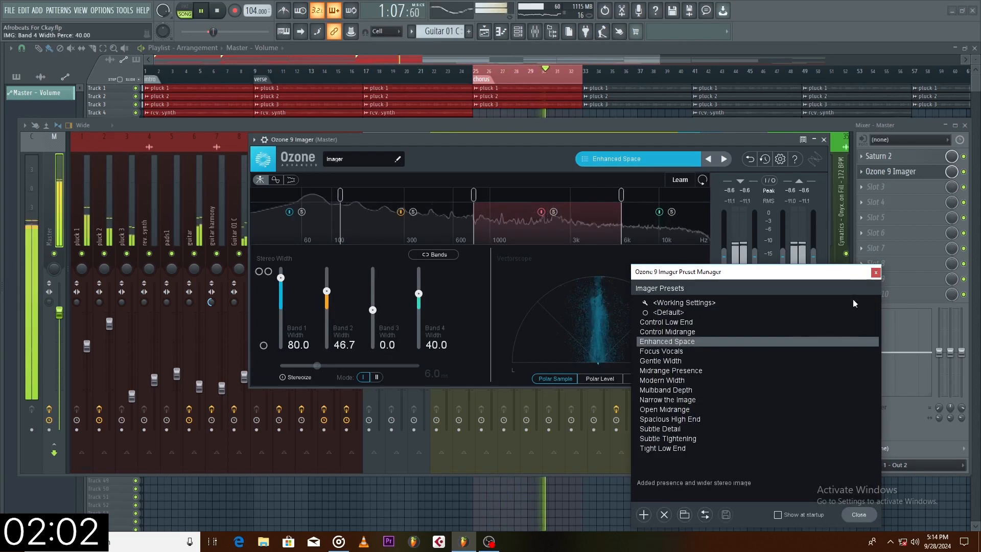
# Step: Close the Ozone 9 Imager windows, add Fruity Multiband Compressor to Slot 3 of the Master and load its Mastering 2.4dB preset
pyautogui.click(876, 273)
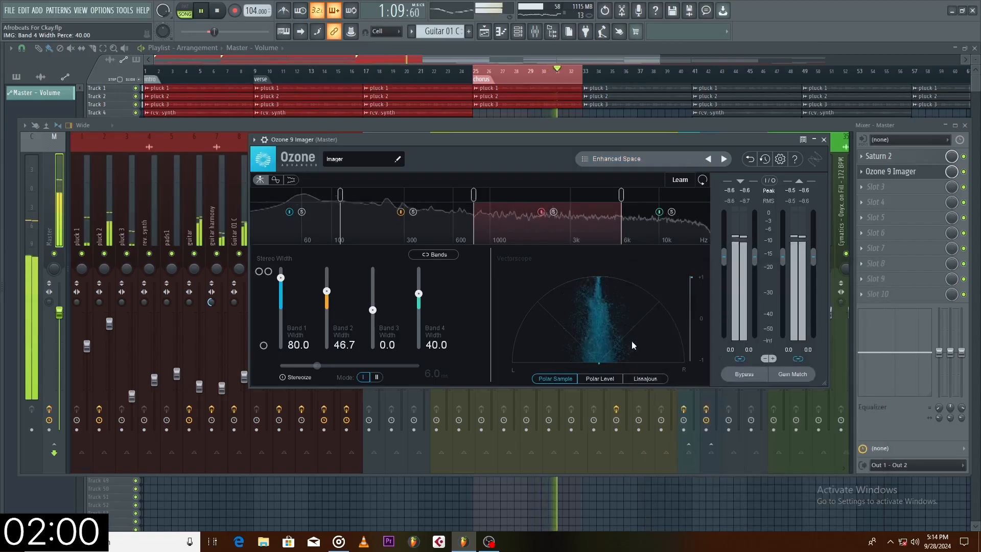
pyautogui.click(824, 140)
pyautogui.click(884, 192)
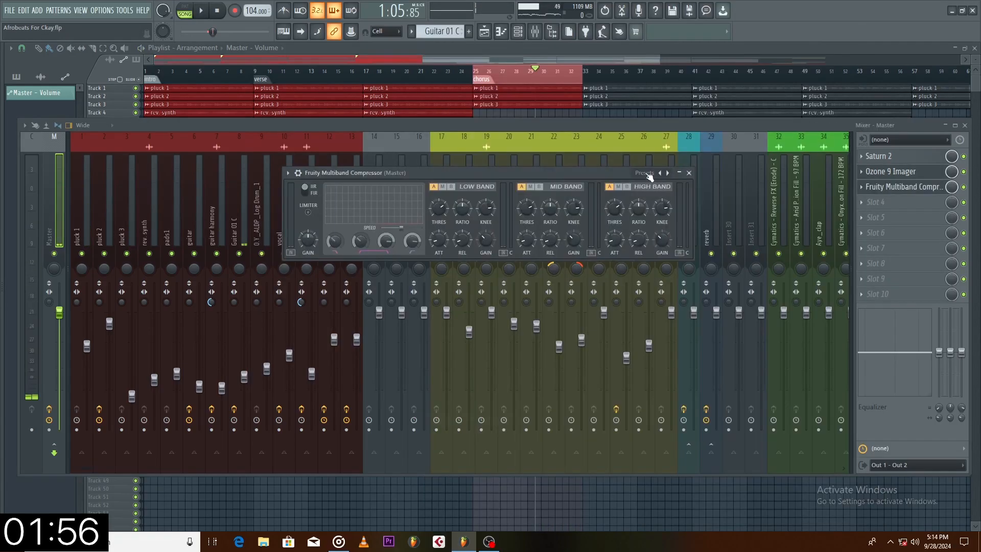
pyautogui.click(646, 173)
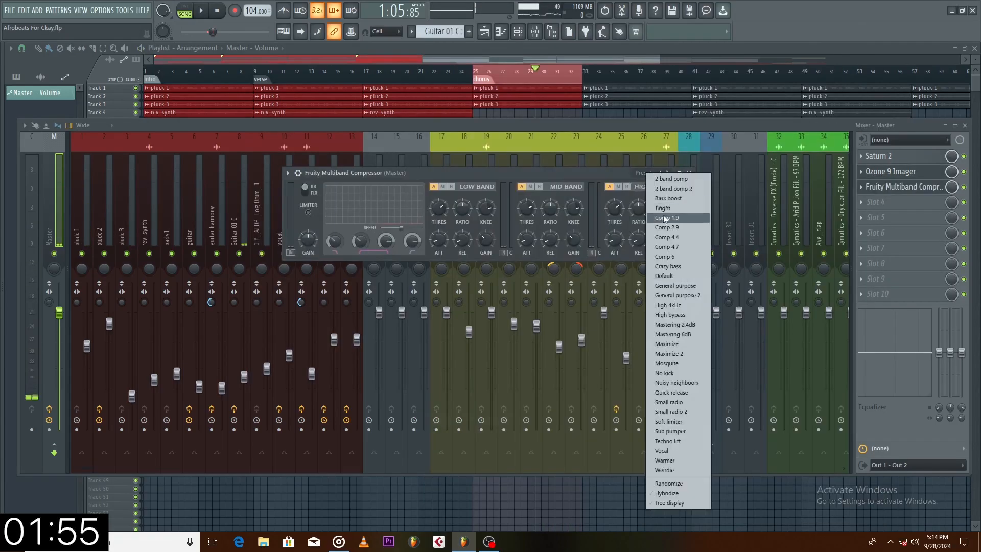
pyautogui.click(675, 325)
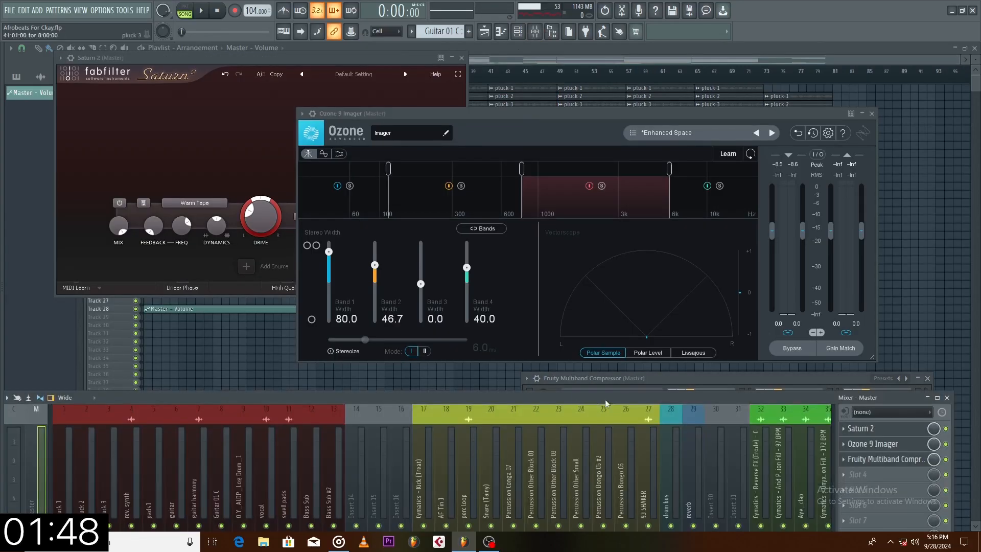
# Step: Arrange the Fruity Multiband Compressor and mixer windows to show the master effects together, and play the song from the start
pyautogui.moveTo(631, 381); pyautogui.dragTo(657, 253)
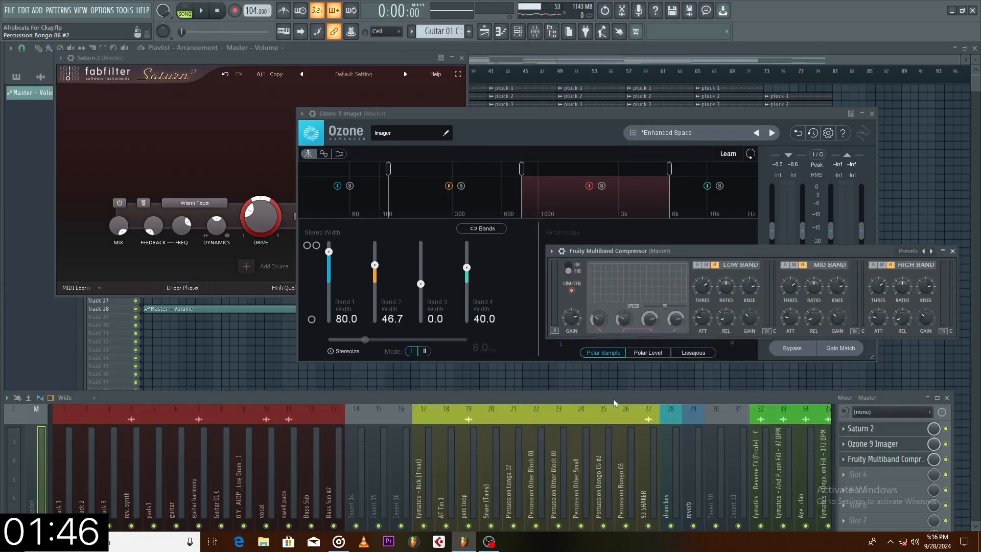
pyautogui.moveTo(614, 402); pyautogui.dragTo(627, 354)
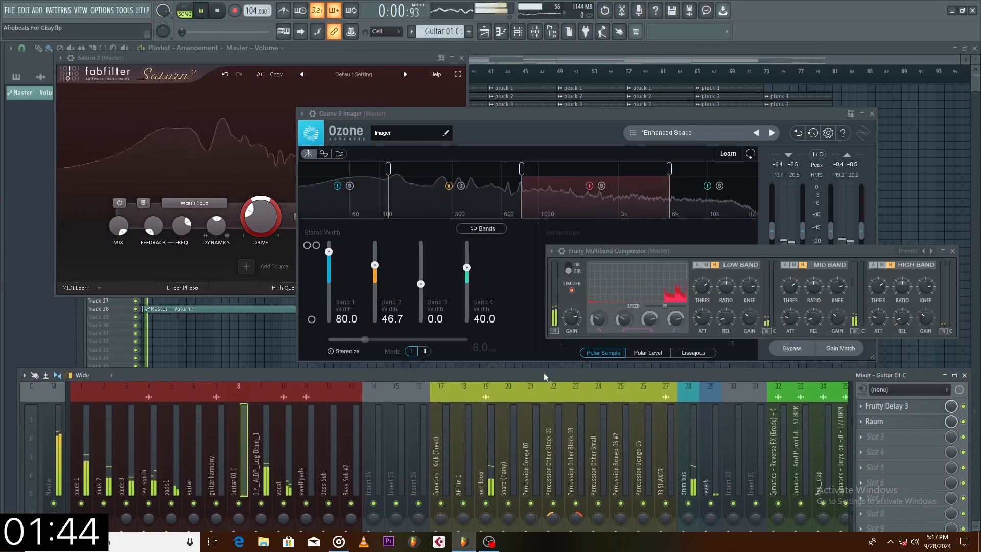